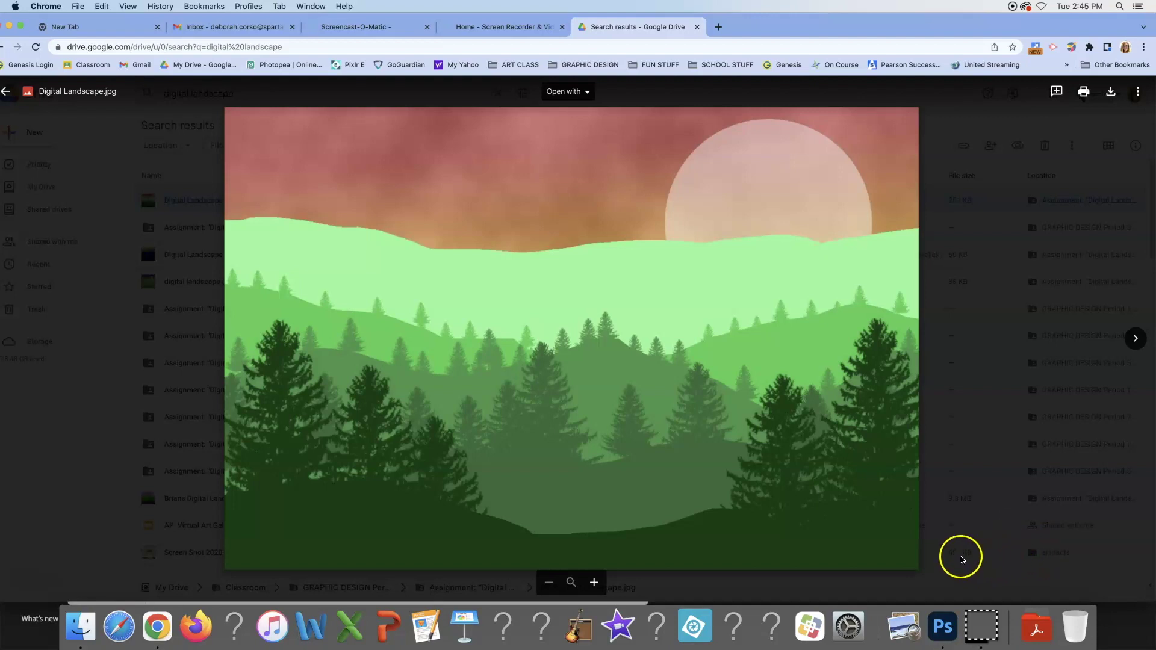
- Preview Digital Landscape.jpg in Google Drive, zooming the preview in and then out
scroll(727, 534, up, 2)
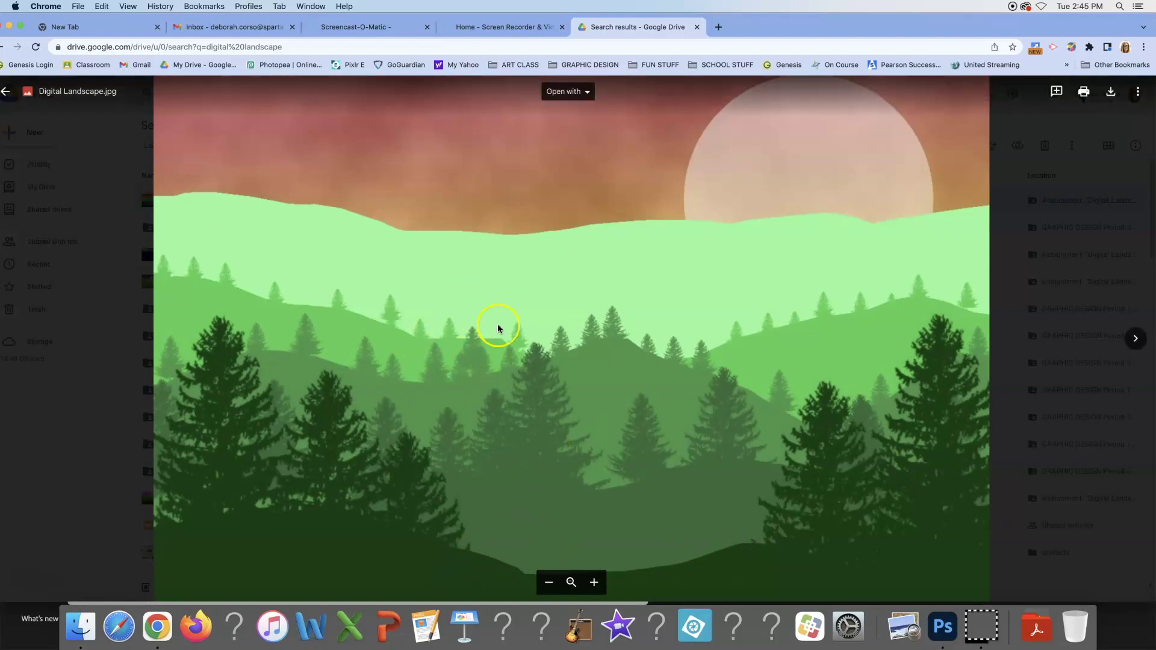
click(549, 583)
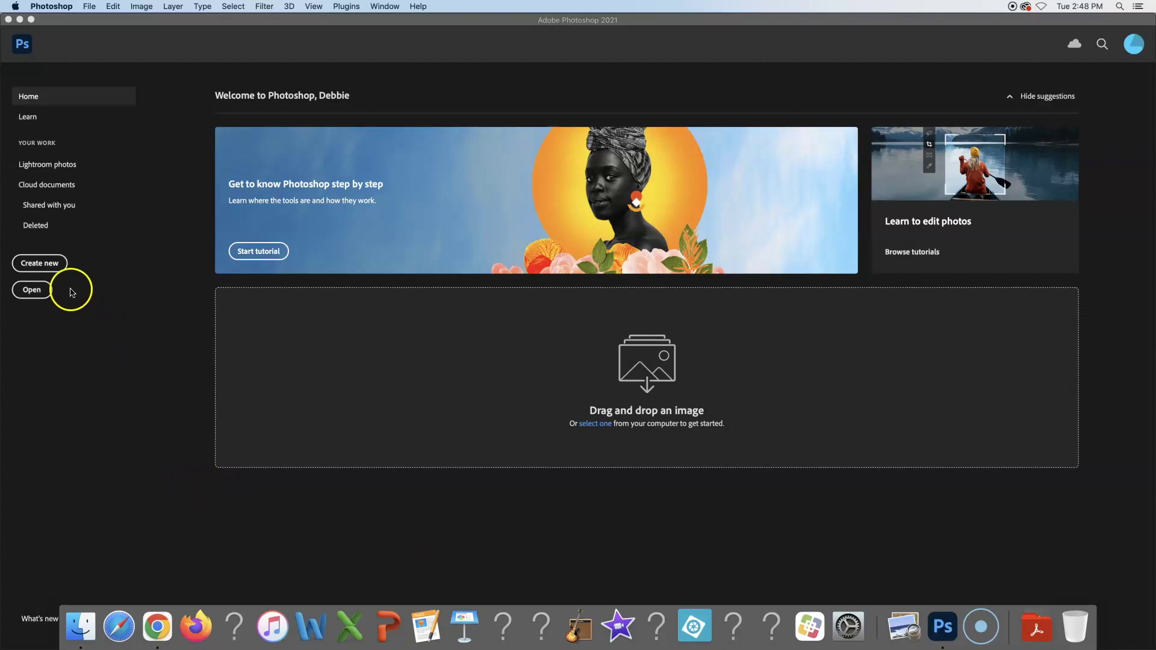
- Create a new 18 × 12 inch document at 300 ppi
click(55, 267)
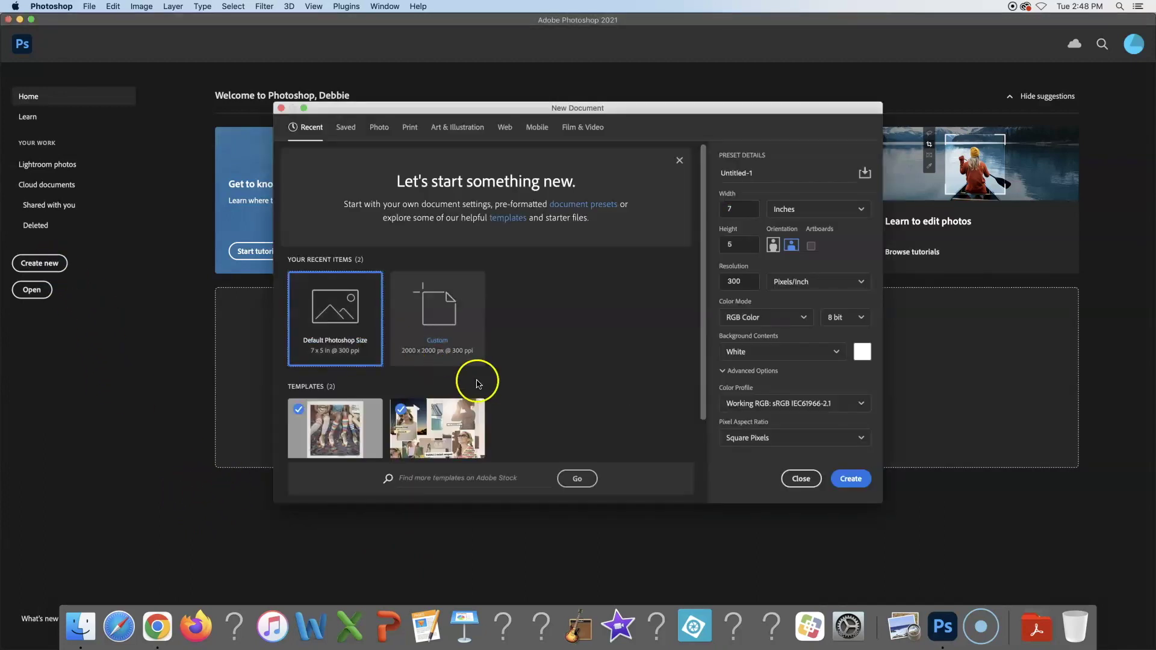
click(710, 206)
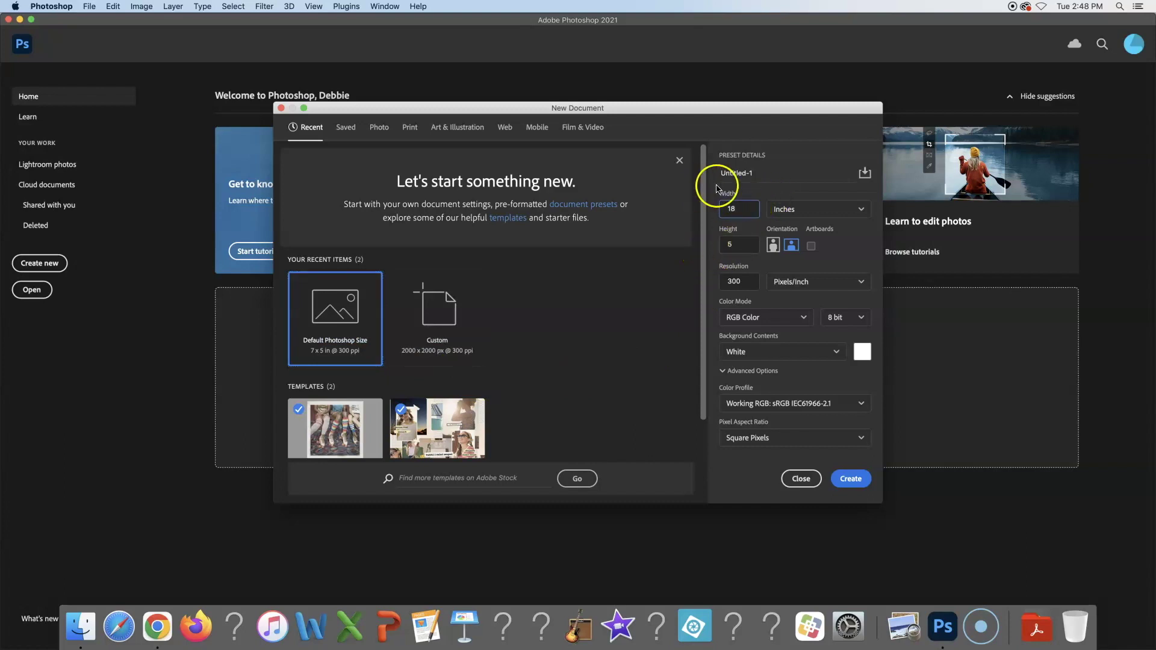
click(742, 245)
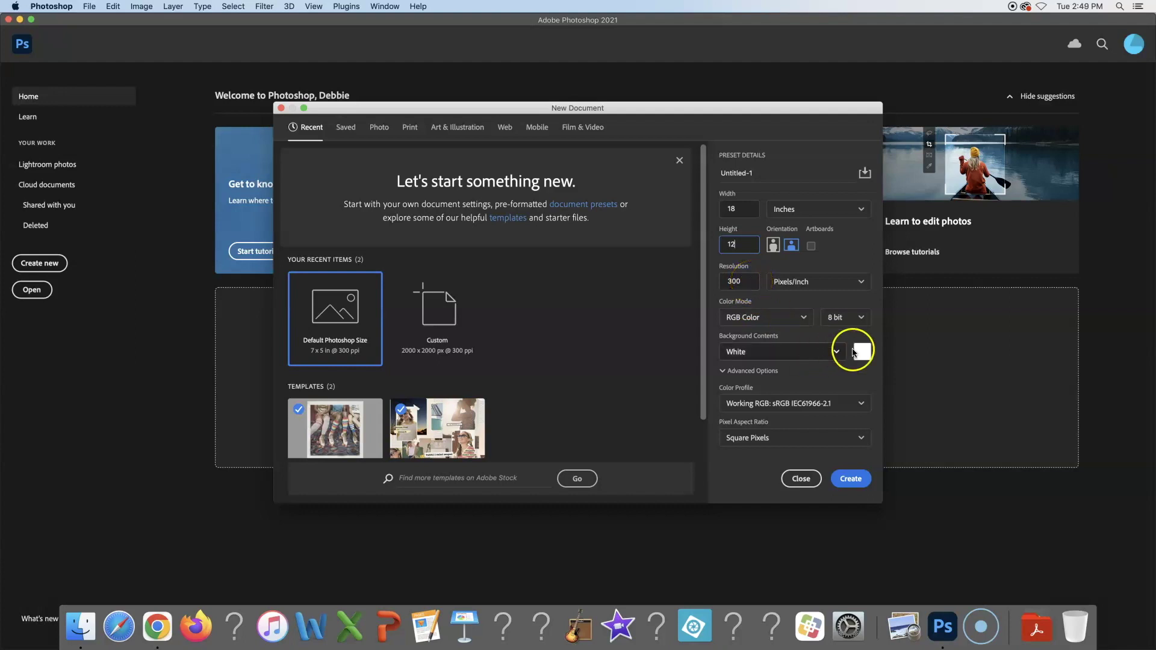
click(850, 478)
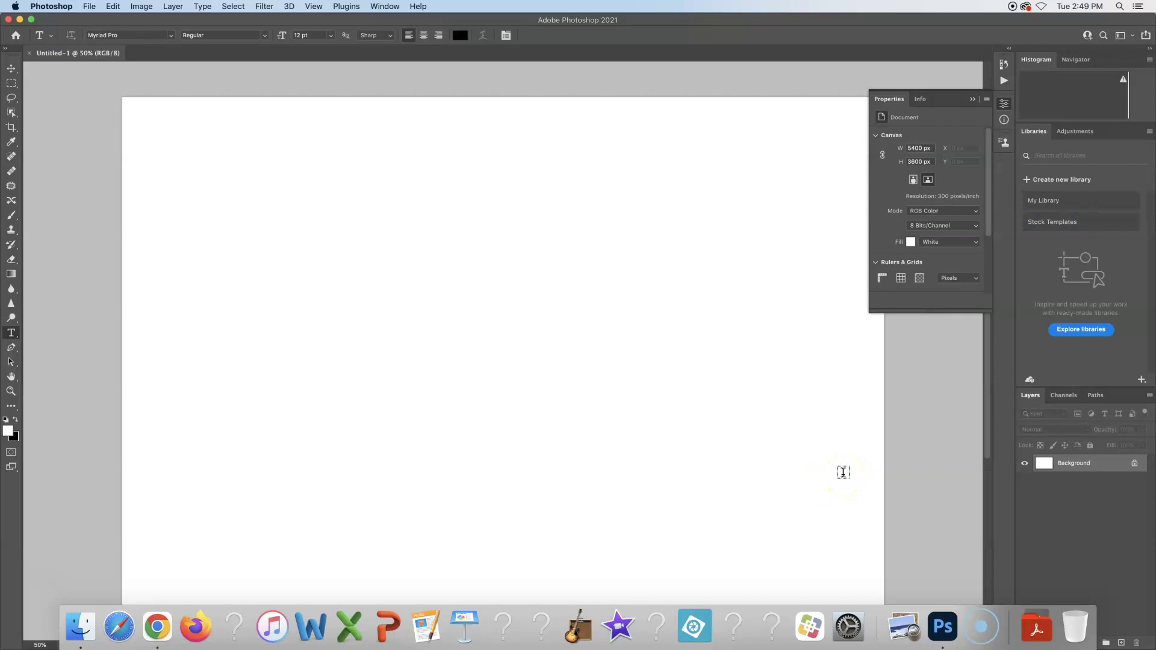
- Fit the blank canvas in the window, zoom out slightly, and close the floating Properties panel
double_click(13, 377)
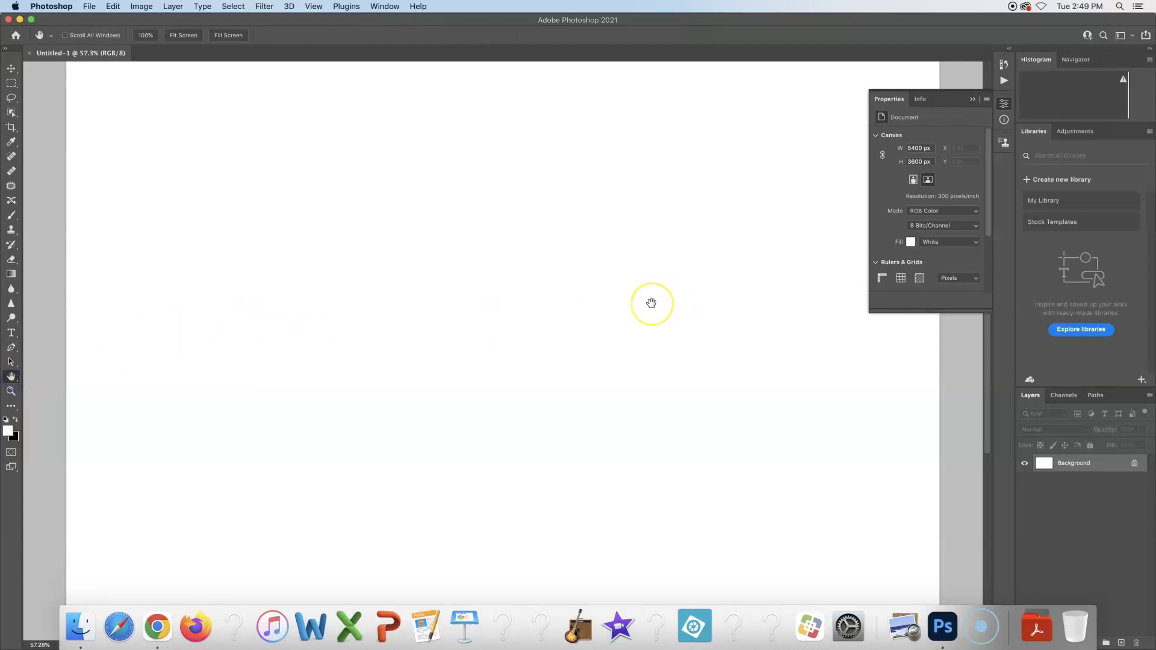
key(super+minus)
key(super+minus)
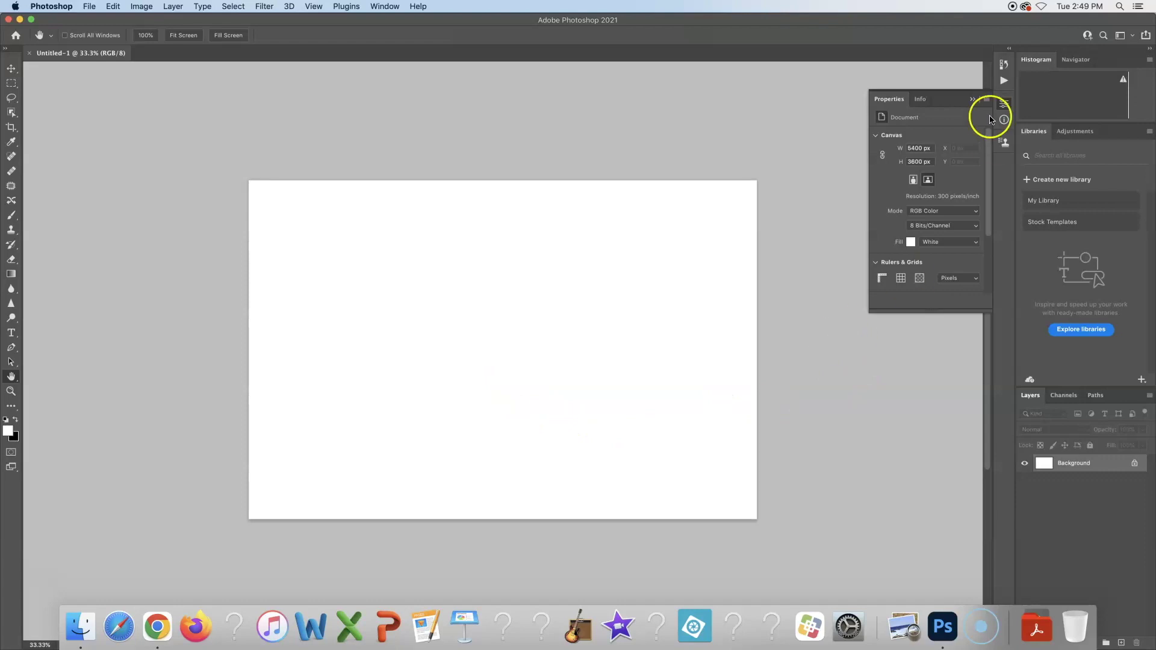
drag(389, 351, 453, 384)
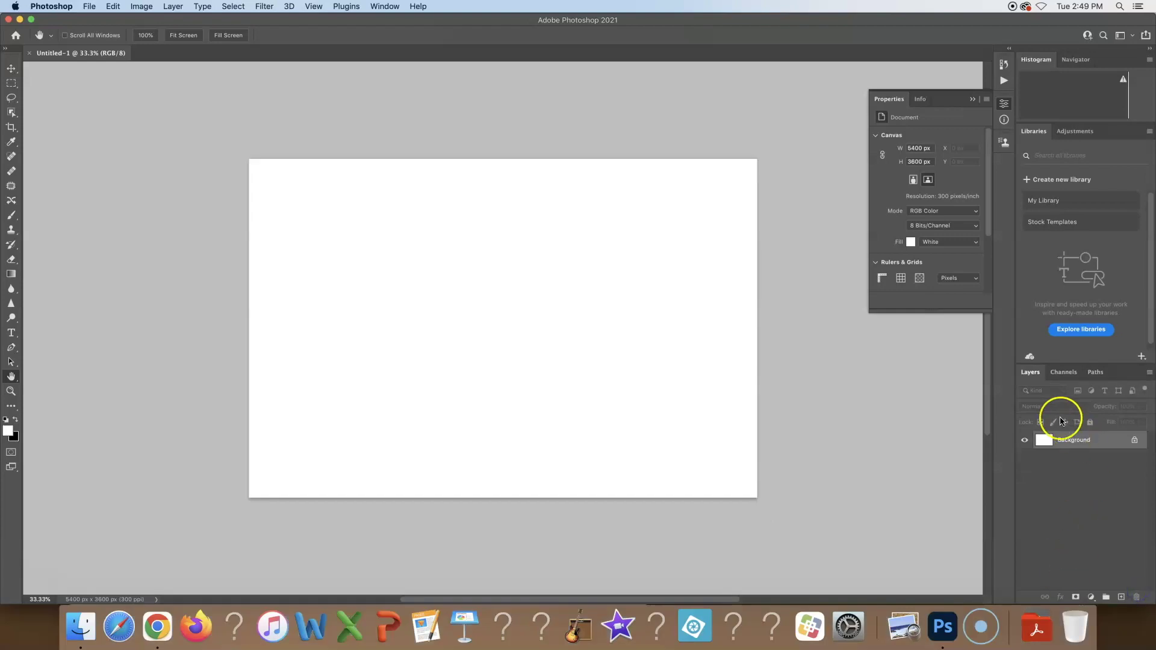
click(971, 102)
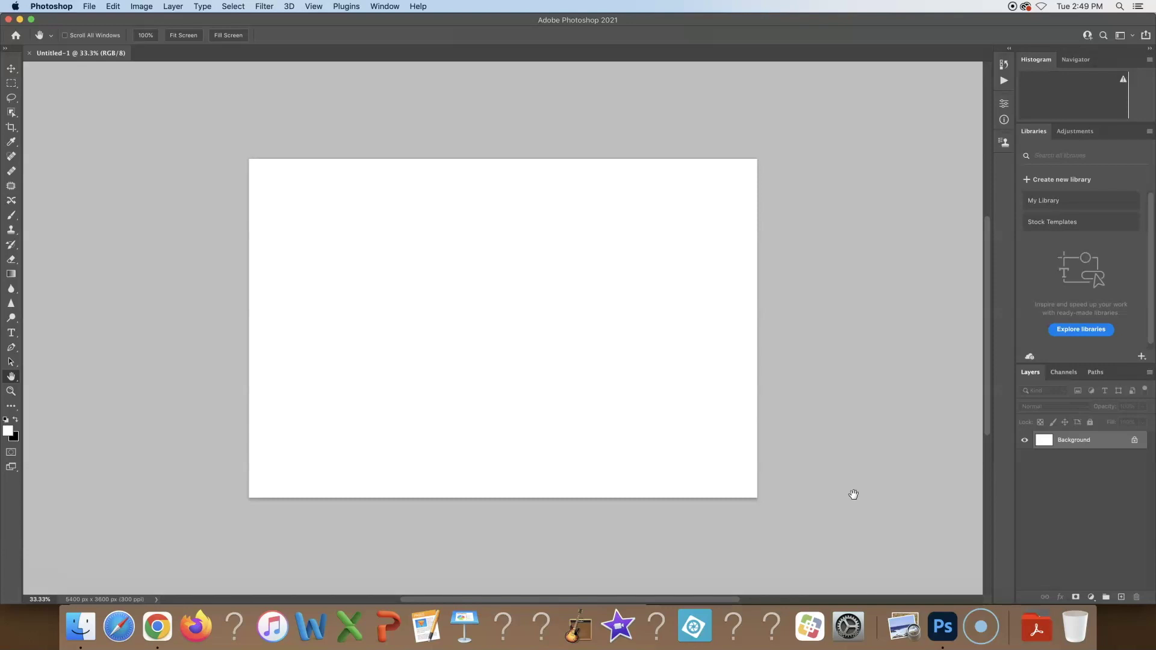
- Add a new empty layer above the Background and name it Mountain 1
click(1121, 598)
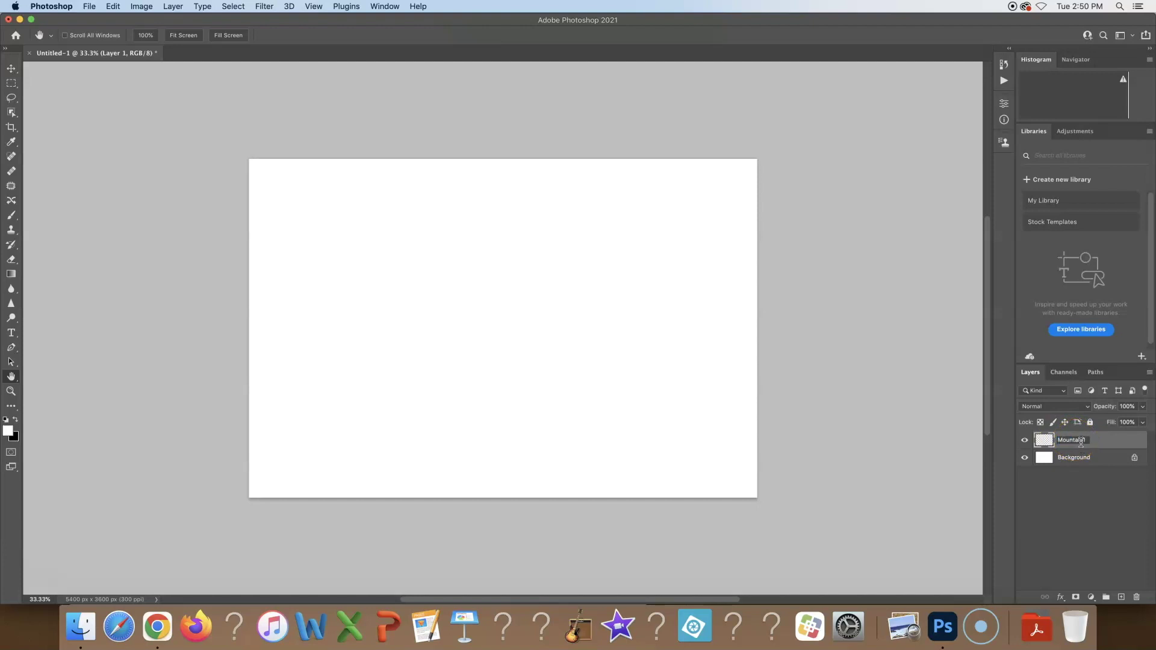
click(1106, 453)
scroll(670, 443, left, 2)
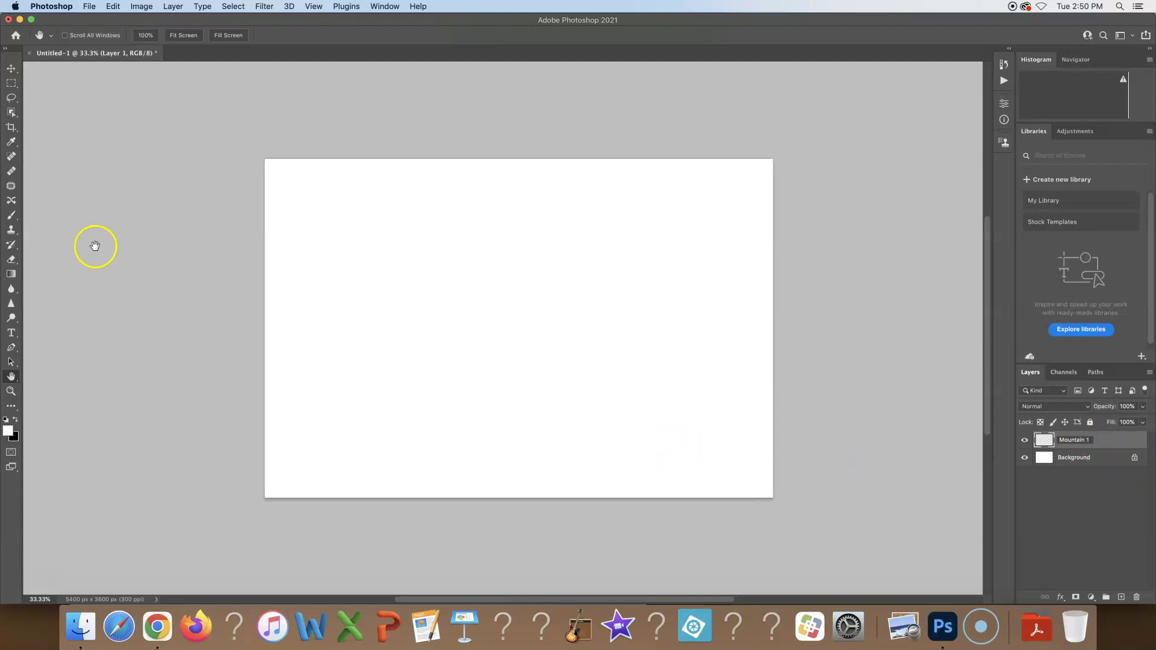
click(13, 101)
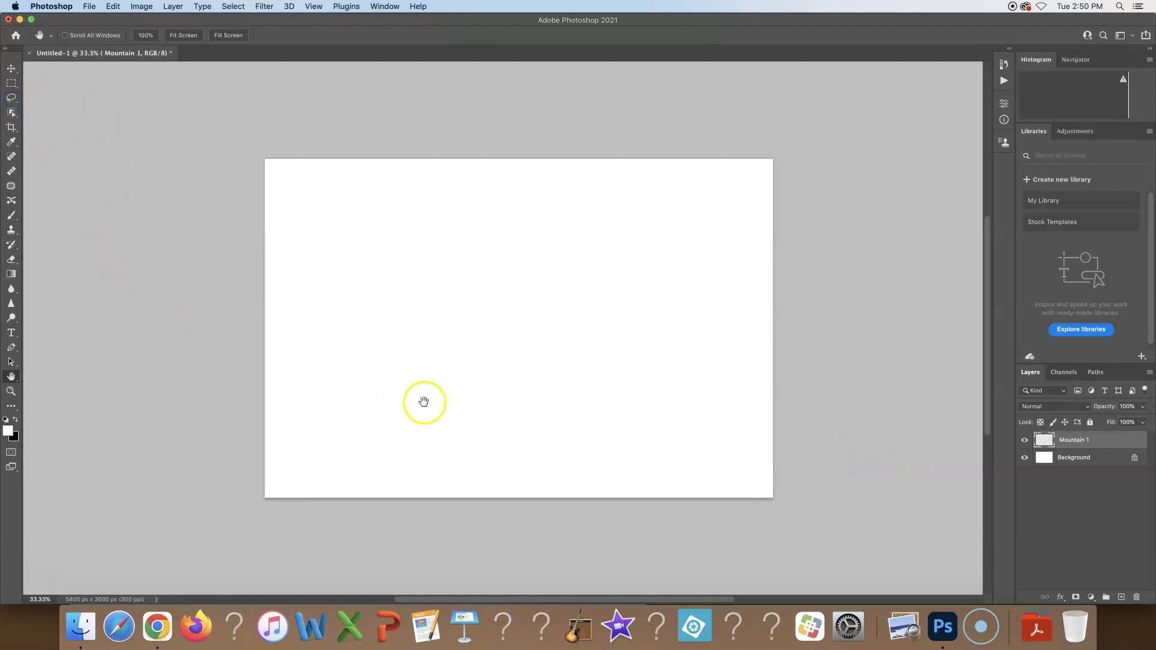
scroll(8, 105, left, 2)
click(10, 100)
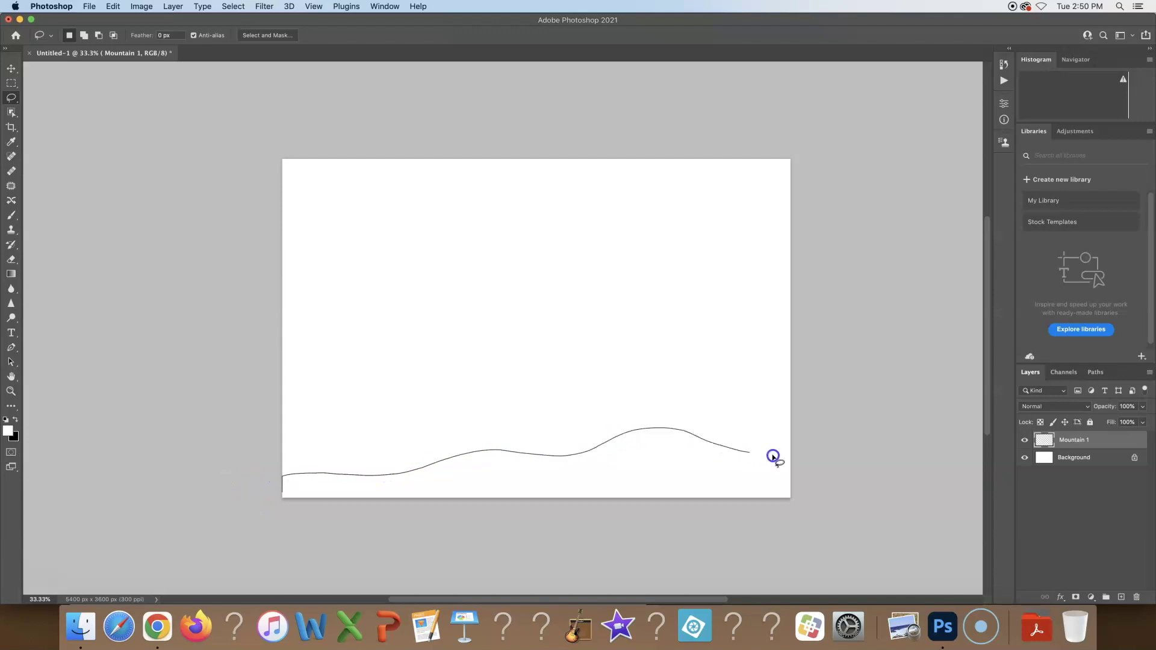
- Lasso a rolling hill outline along the canvas bottom, discarding the first attempt and redrawing it
mouse_move(807, 524)
mouse_down()
mouse_move(692, 565)
mouse_move(577, 579)
mouse_move(342, 565)
mouse_up()
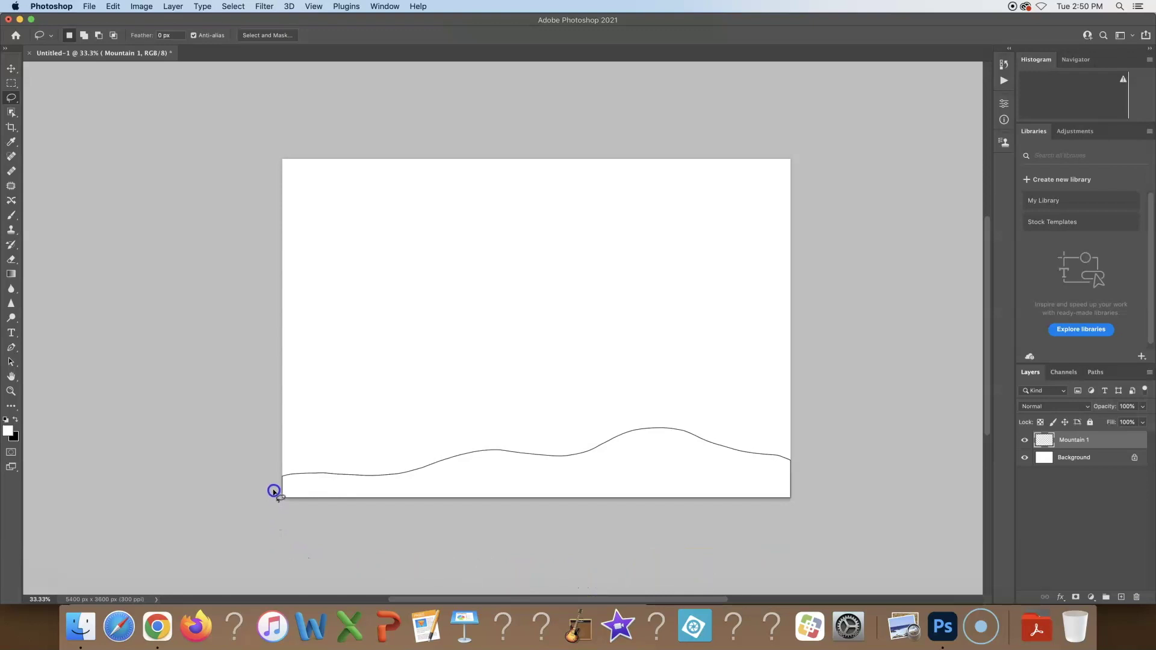
drag(274, 484, 275, 485)
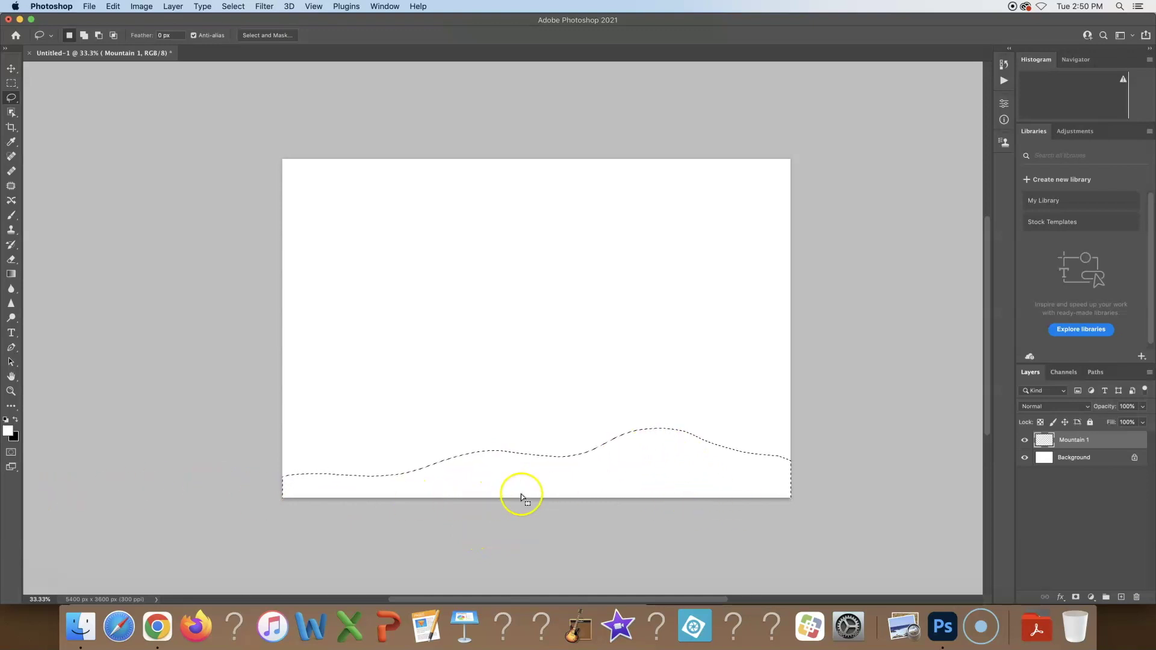
key(super+d)
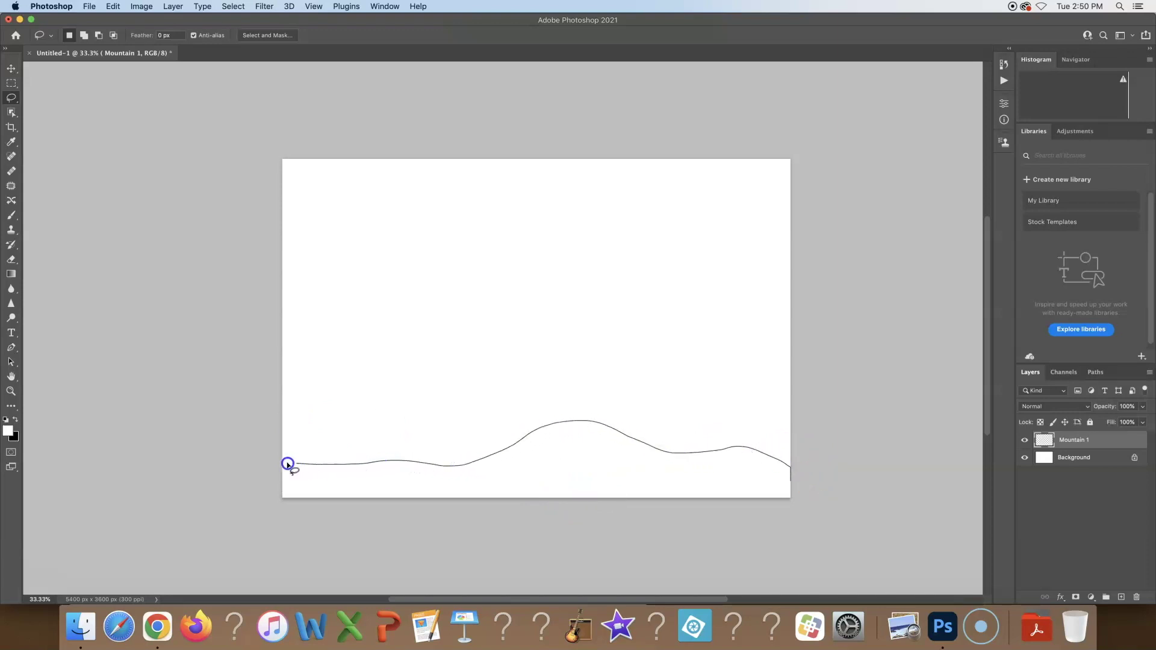
mouse_move(311, 526)
mouse_down()
mouse_move(408, 548)
mouse_move(808, 526)
mouse_up()
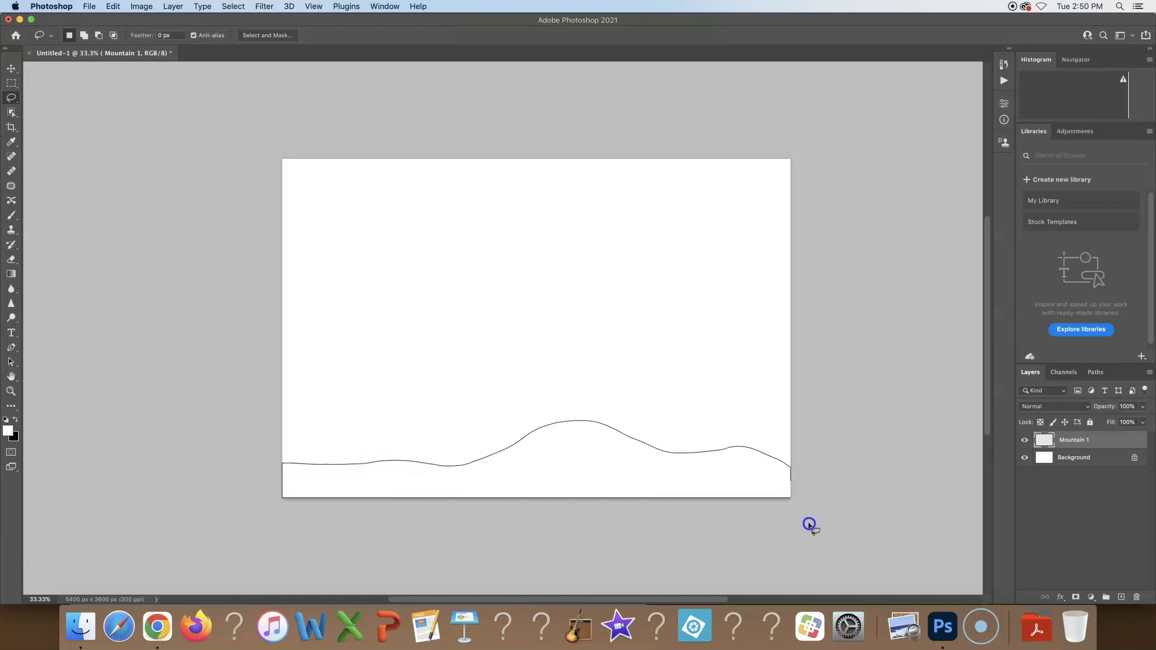
drag(818, 474, 817, 475)
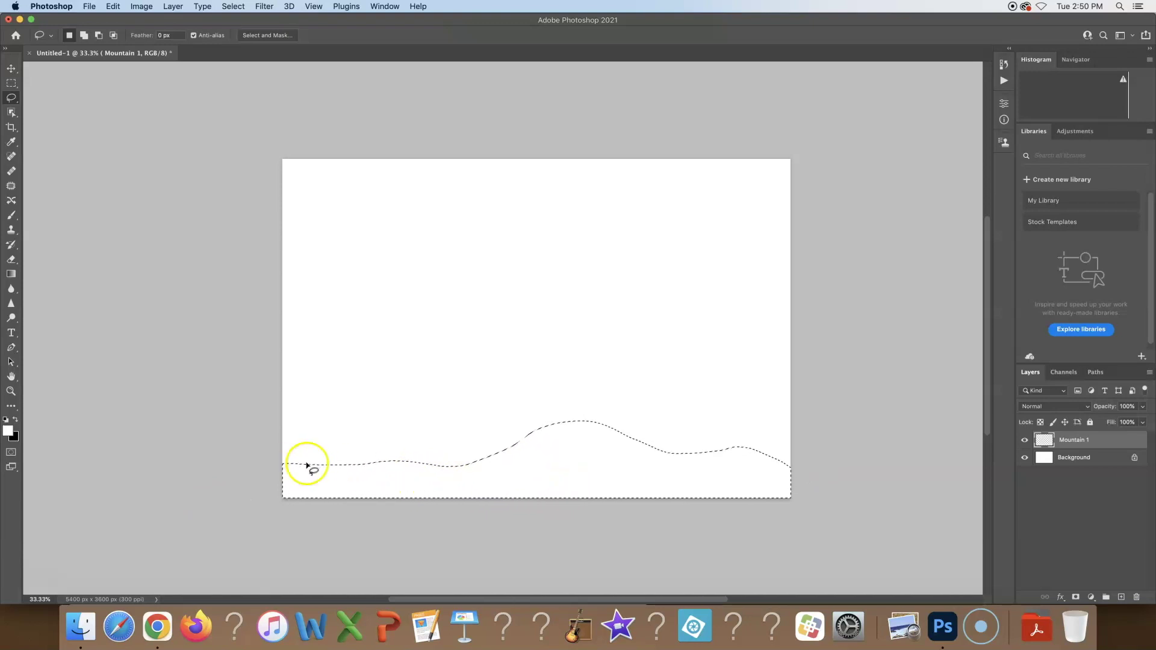
- Set the foreground colour to dark purple #3b134a
click(7, 430)
drag(589, 325, 589, 341)
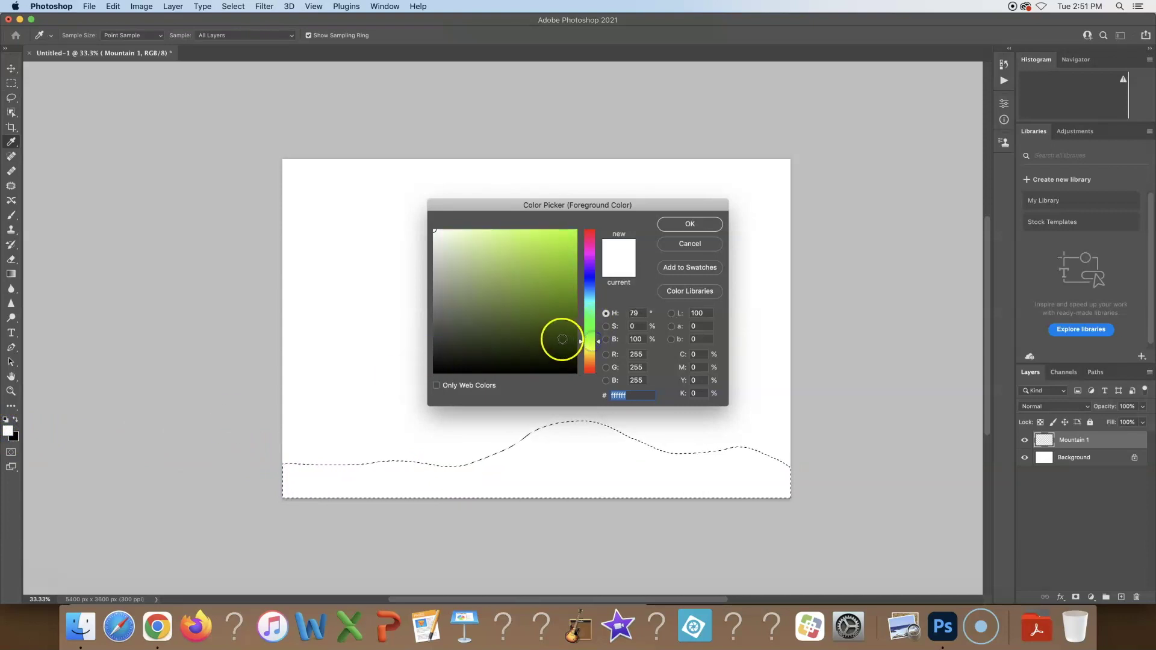
click(589, 321)
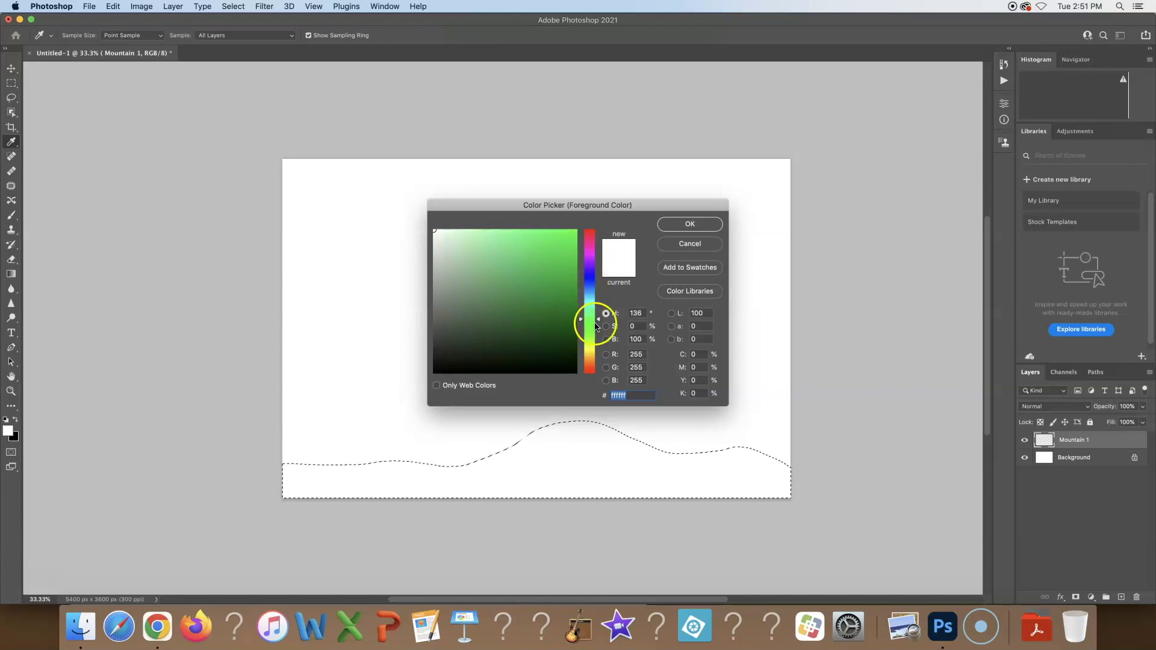
click(590, 252)
click(591, 263)
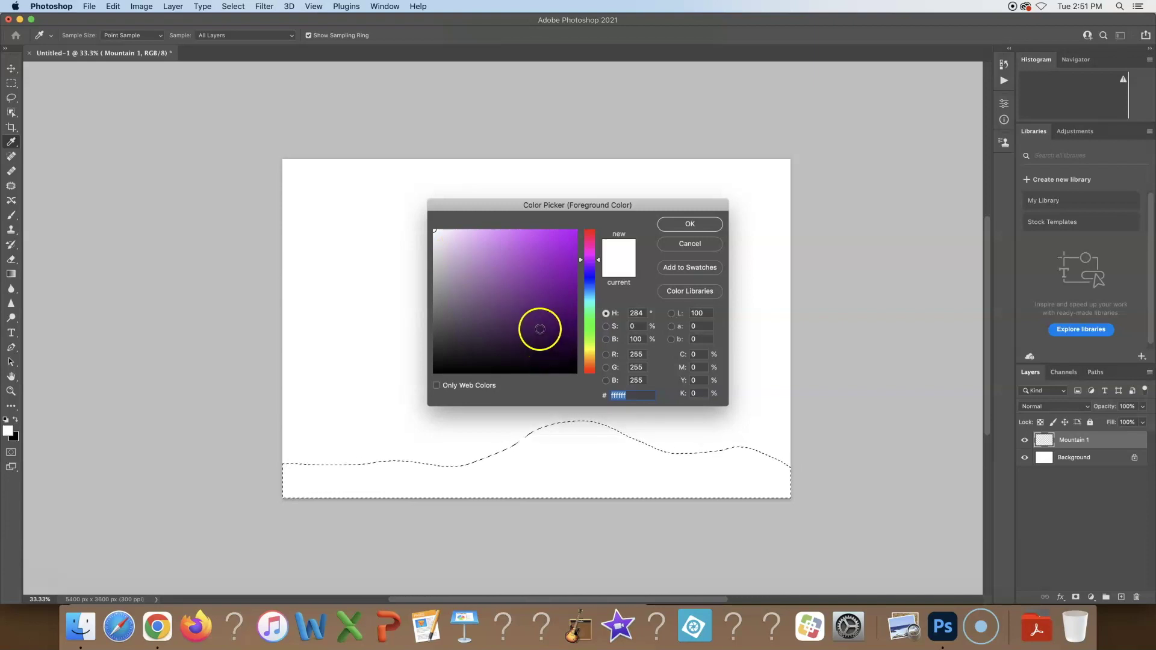
click(542, 331)
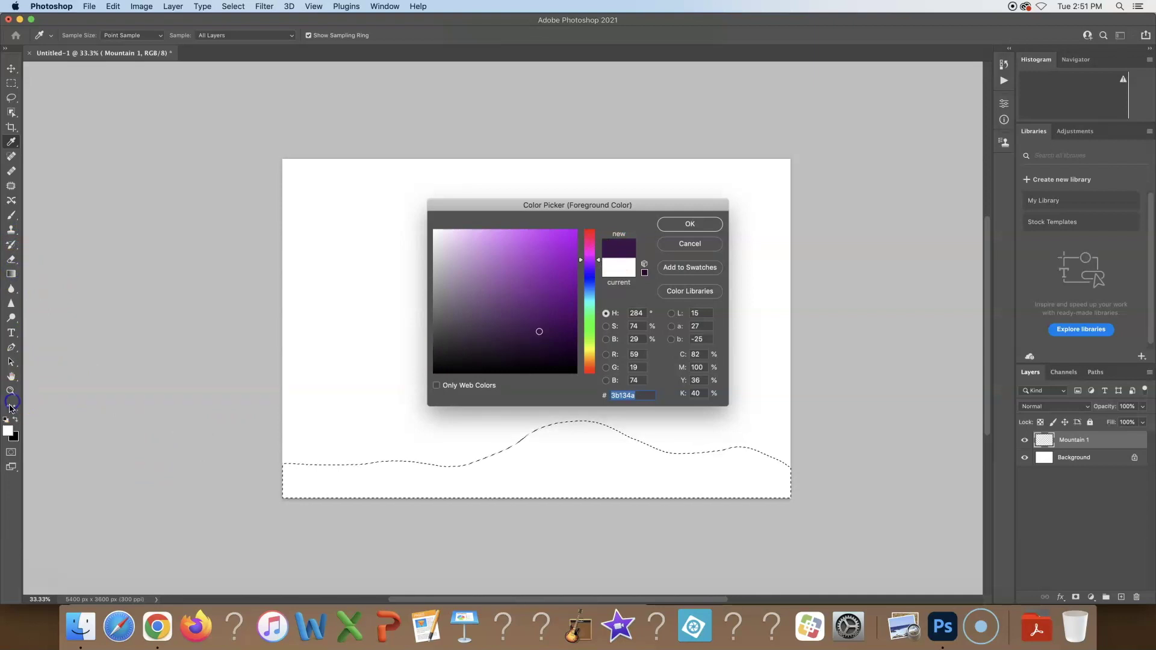
click(687, 223)
- Paint Bucket-fill the hill selection with dark purple, deselect, and add a new layer
click(11, 274)
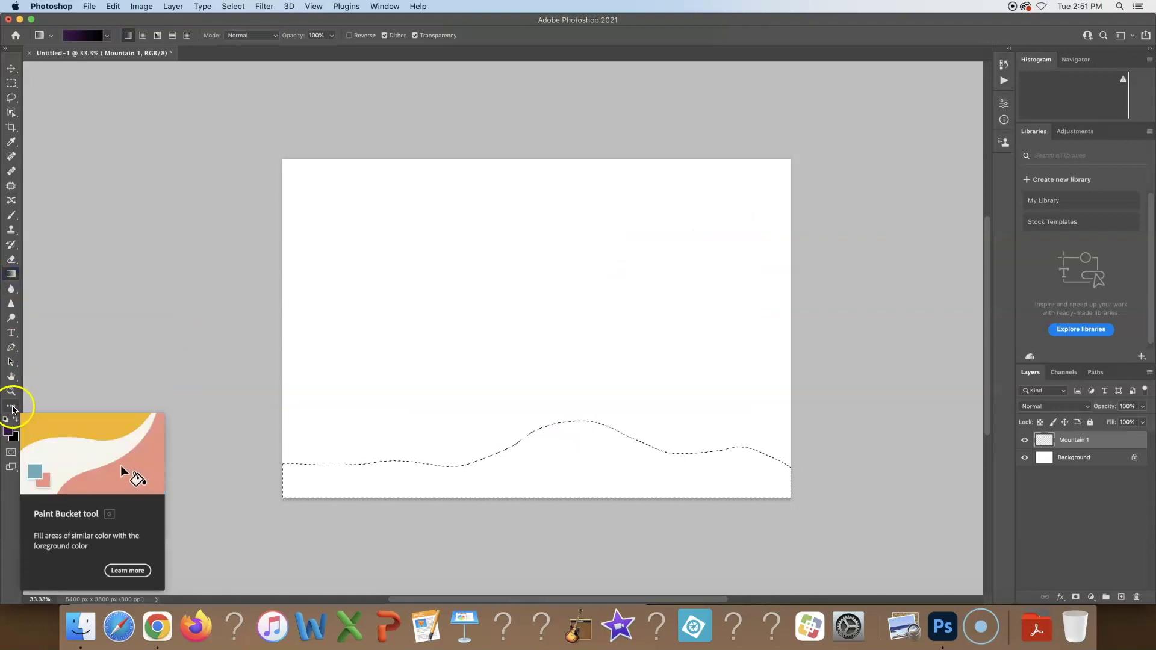
click(13, 407)
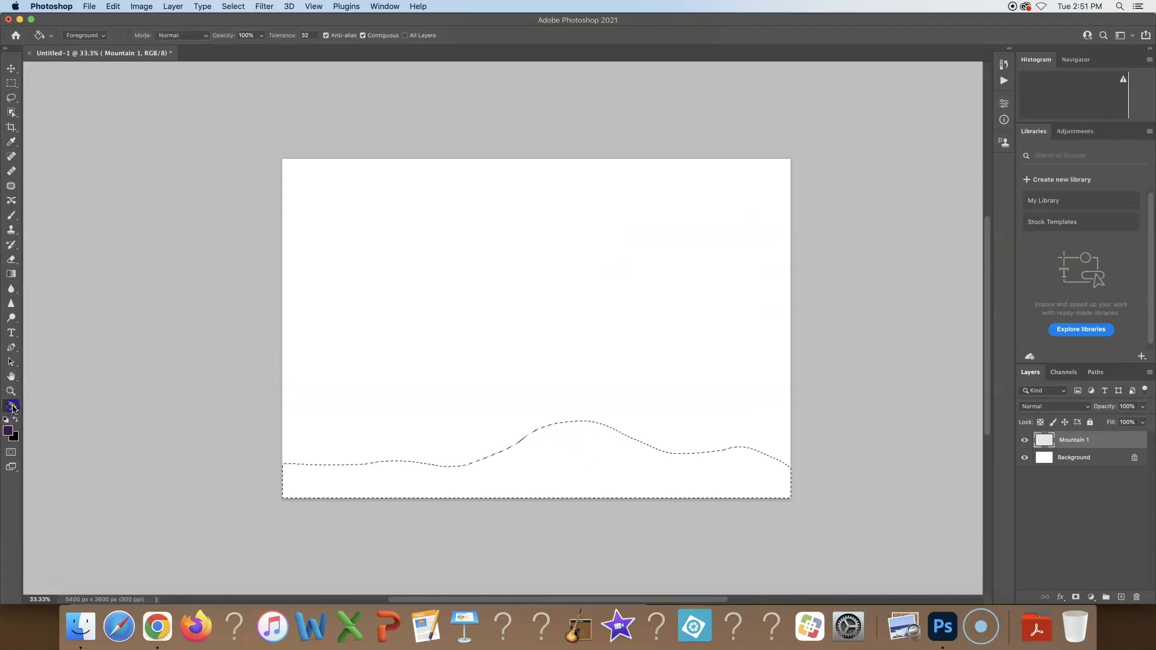
right_click(12, 407)
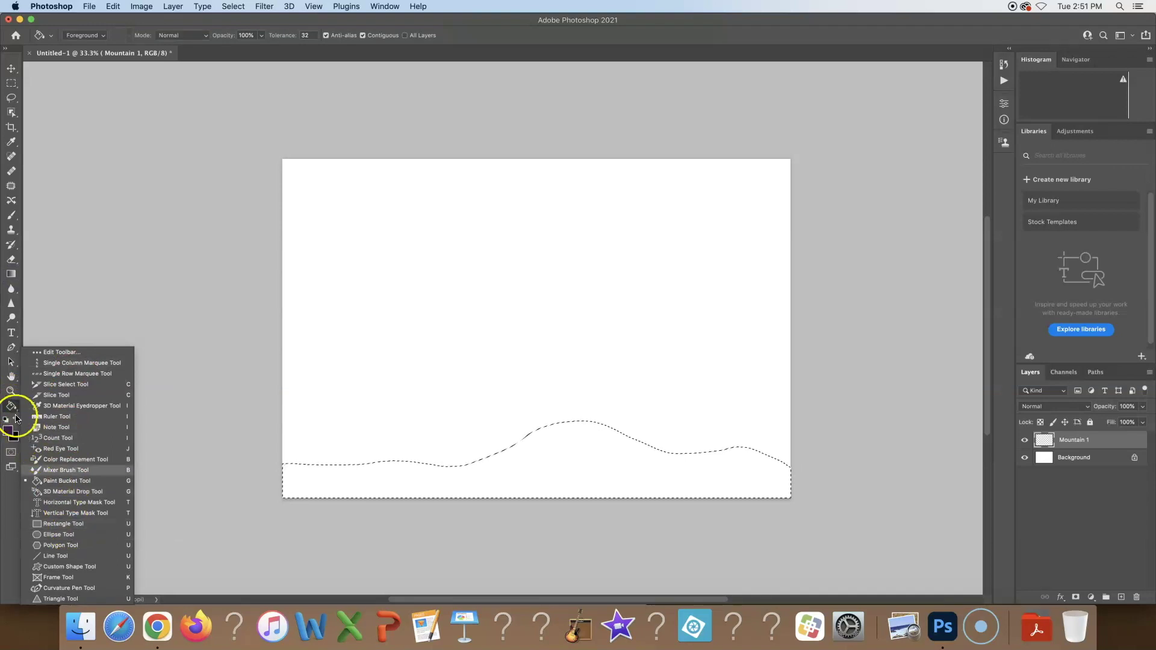
click(549, 471)
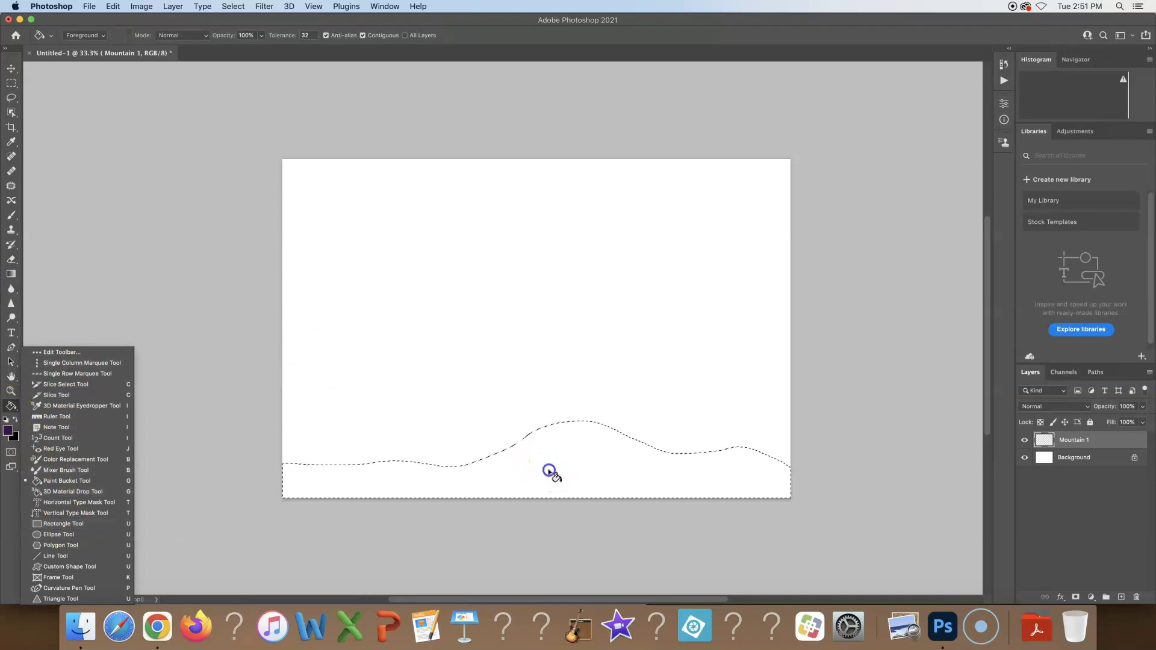
key(super+d)
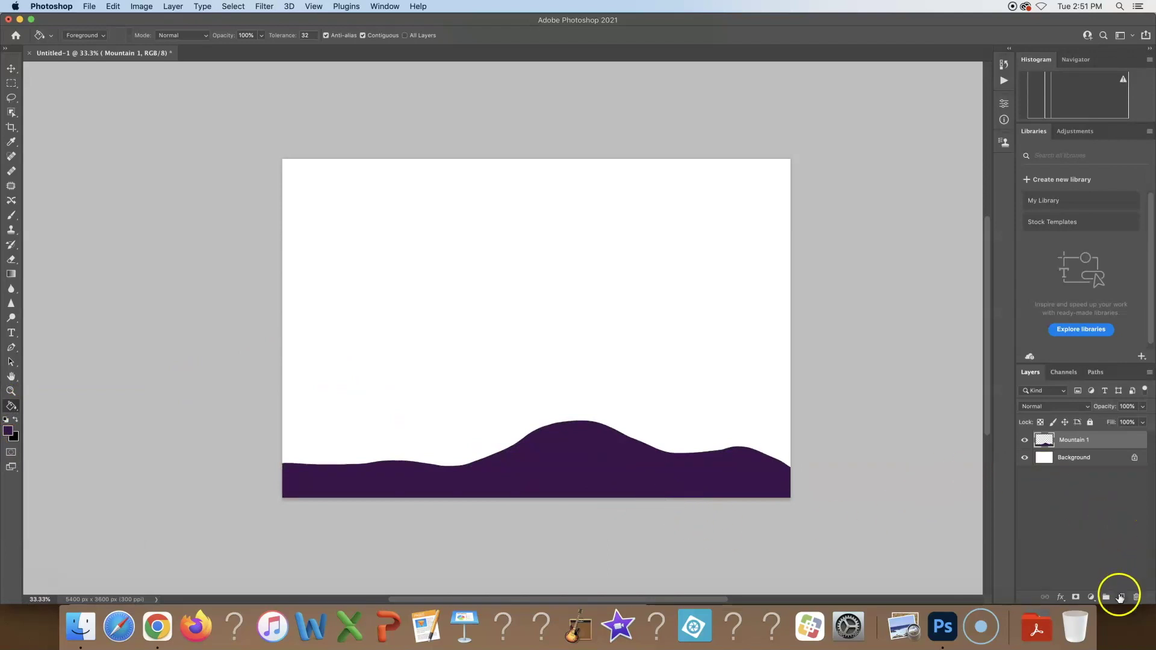
click(1120, 597)
- Name the new layer Mountain 2 and lasso a wavy second hill range across the lower canvas
click(1067, 440)
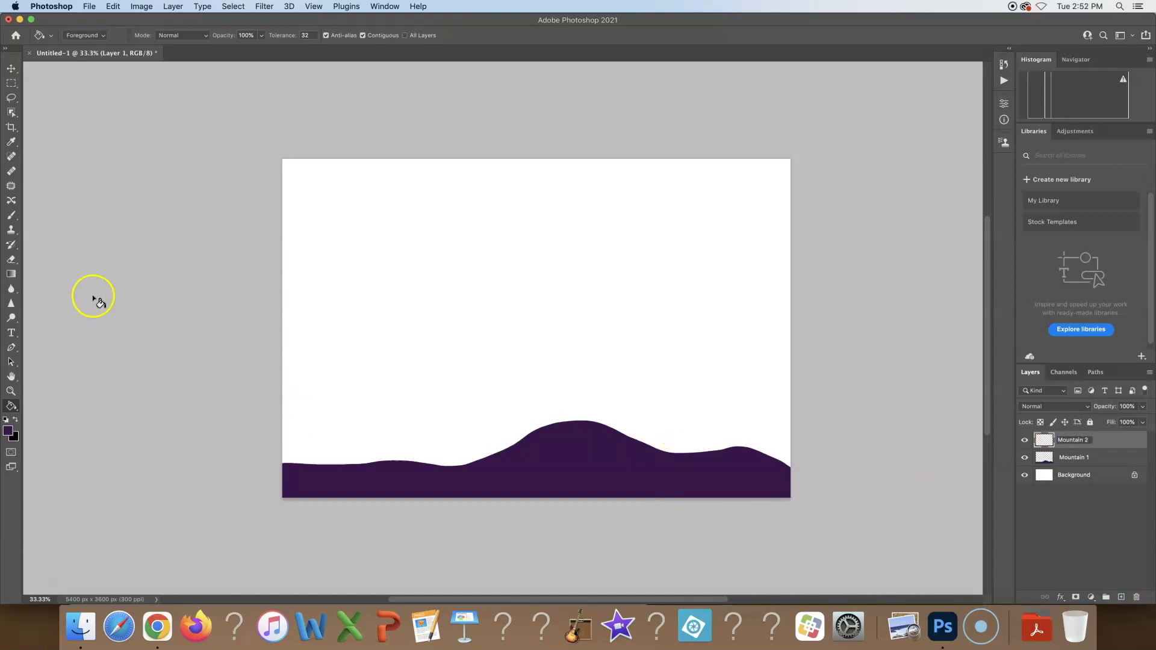
key(Return)
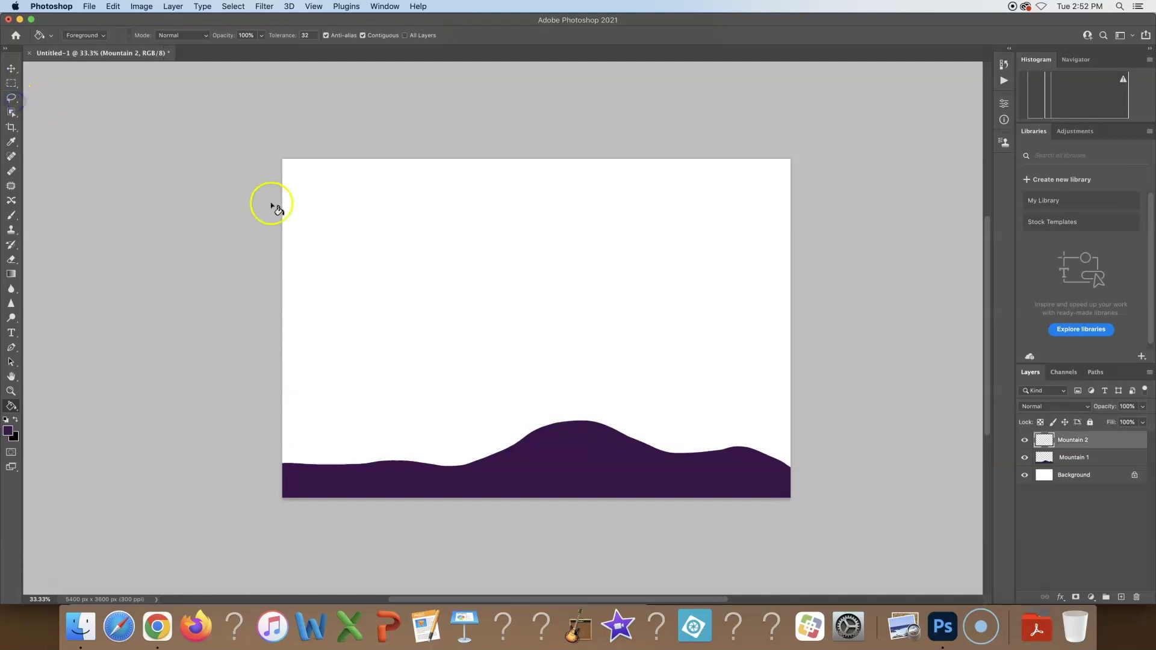
click(10, 99)
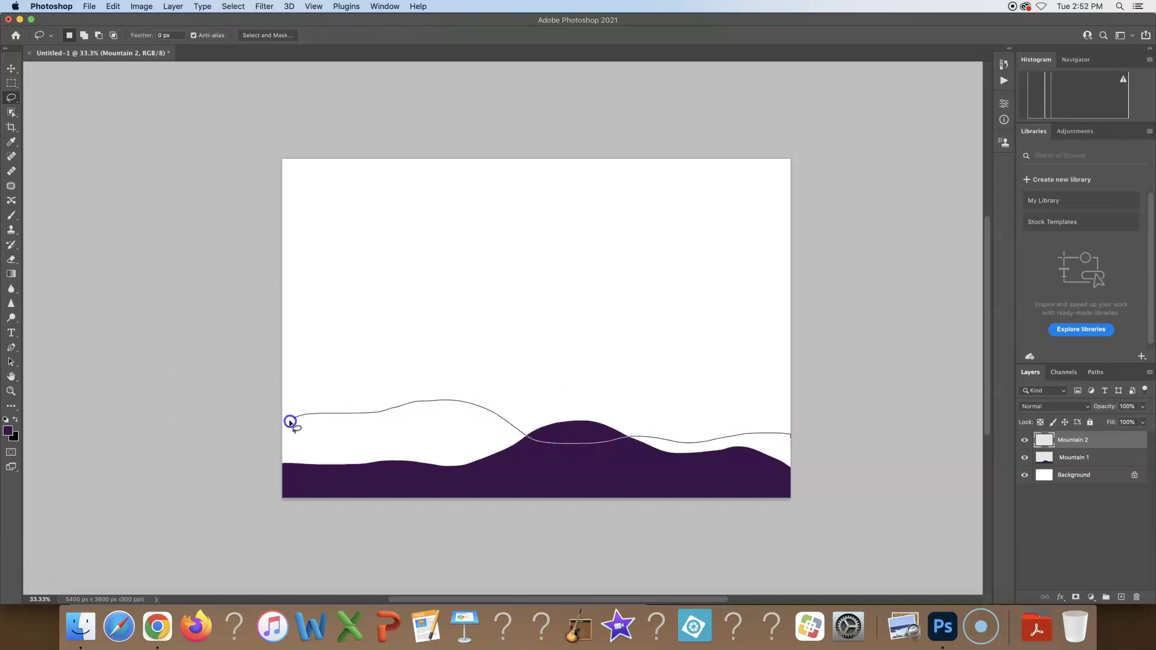
drag(838, 450, 837, 448)
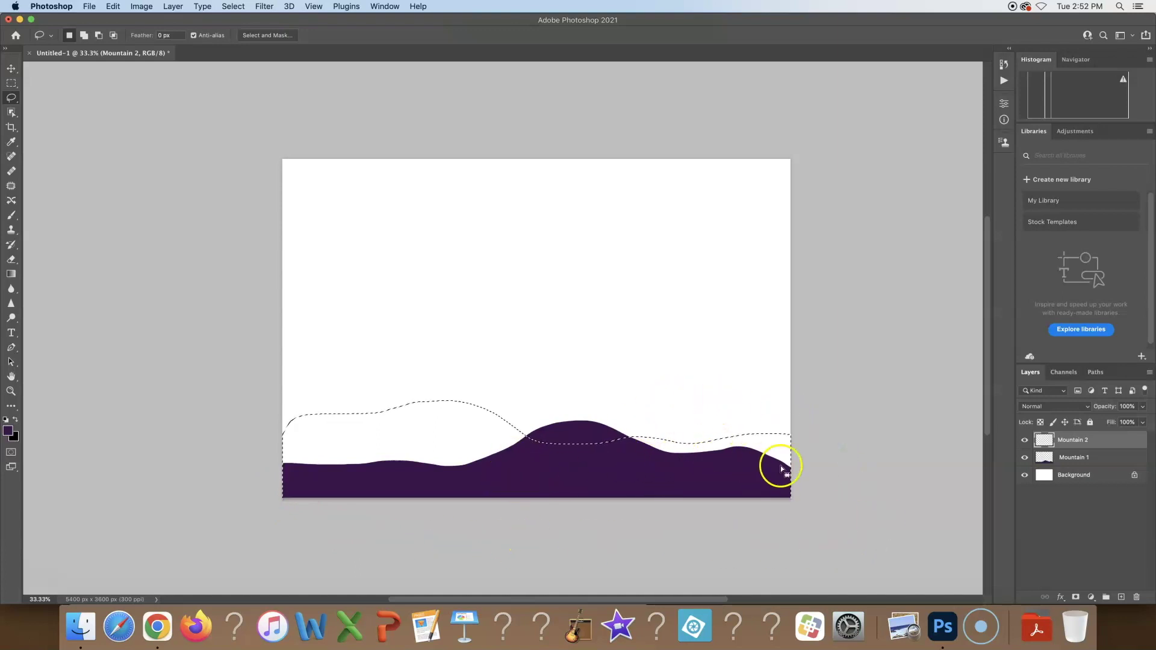
click(760, 436)
scroll(482, 392, down, 1)
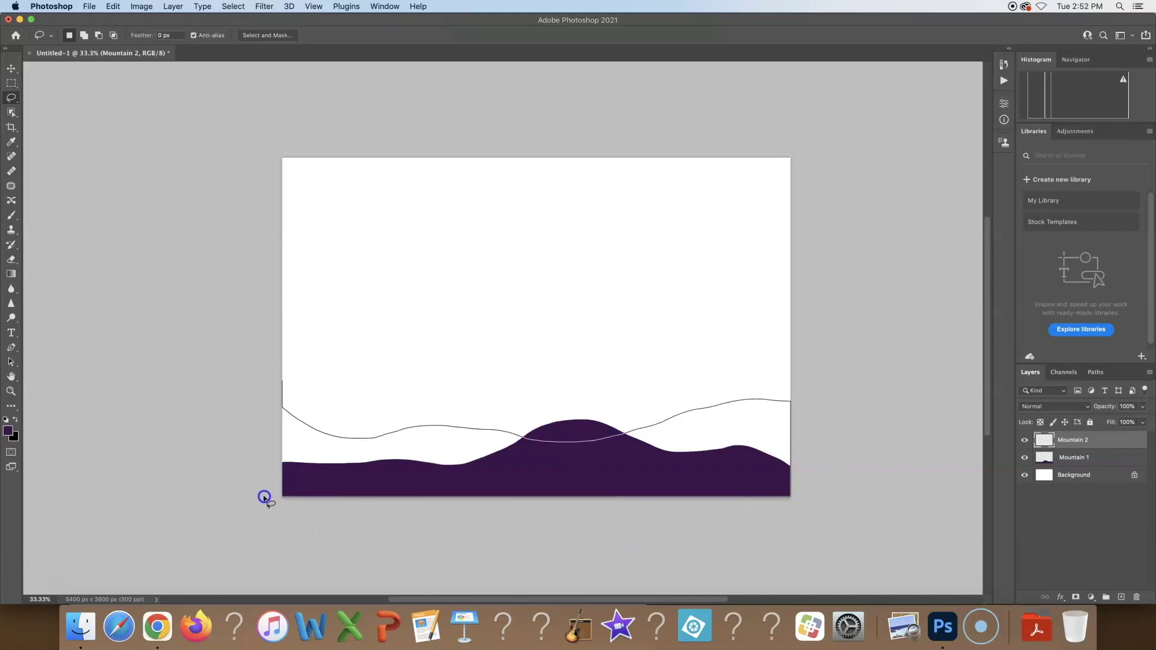
drag(255, 399, 255, 399)
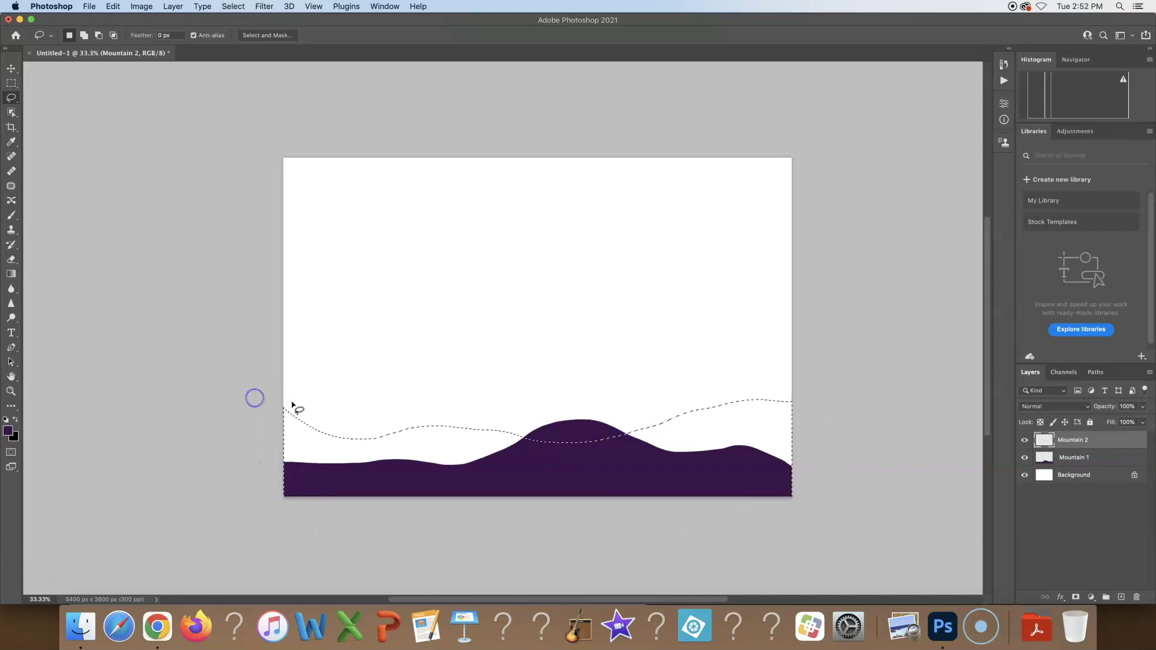
- Fill the second hill selection with lighter purple #5a296c and deselect
click(10, 431)
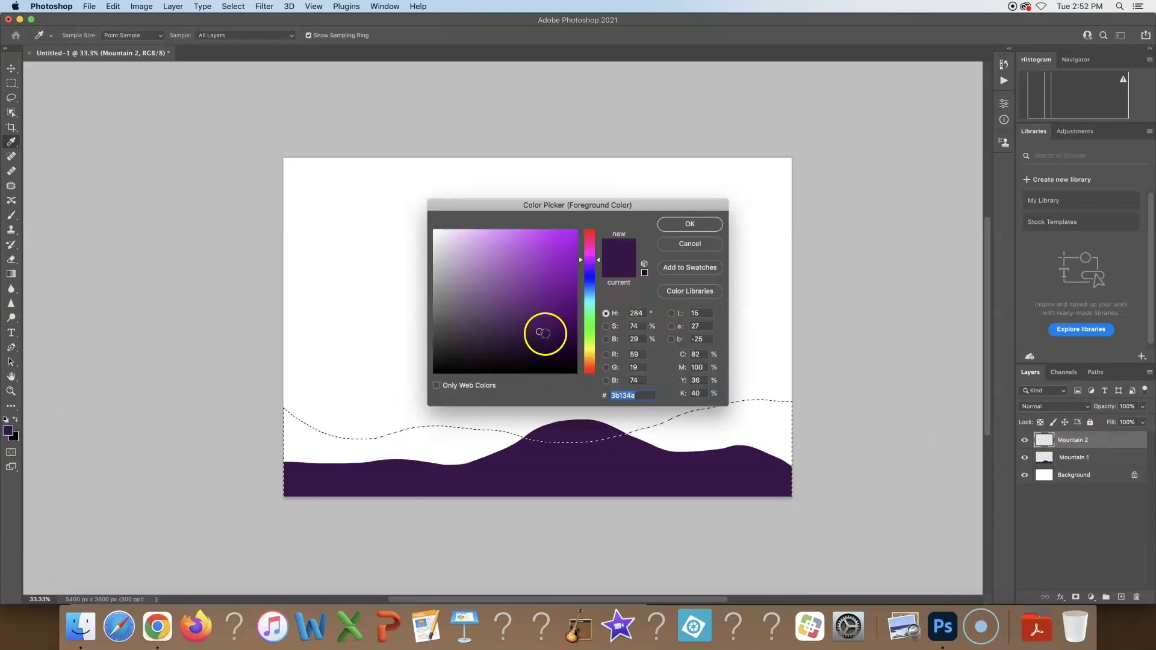
click(522, 312)
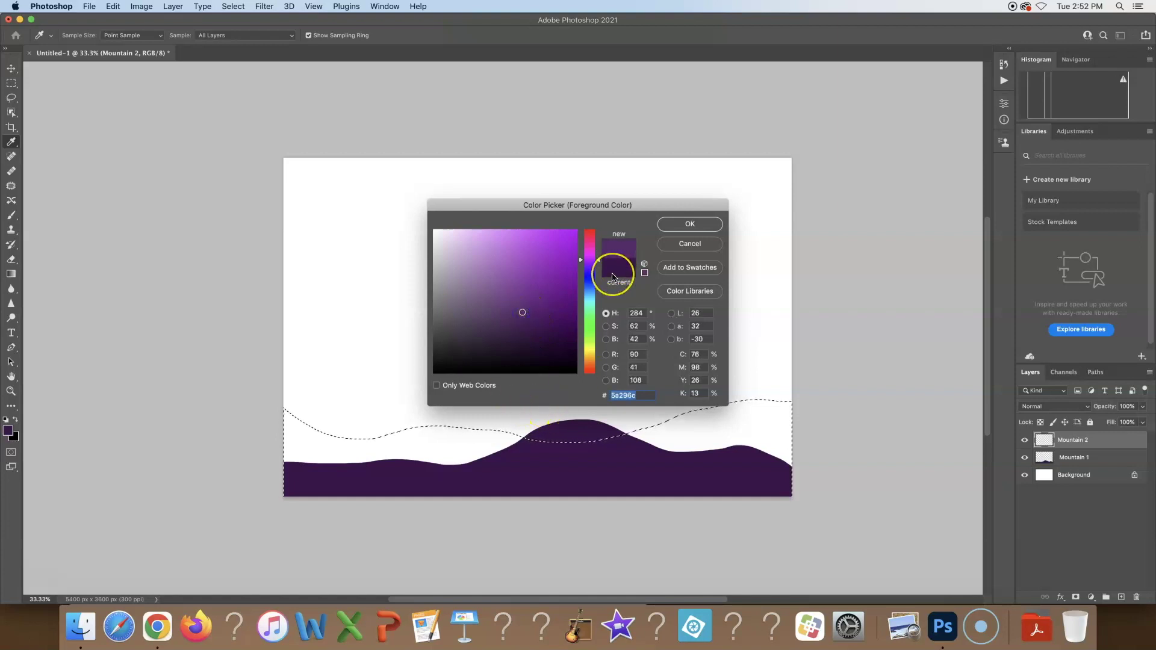
click(704, 225)
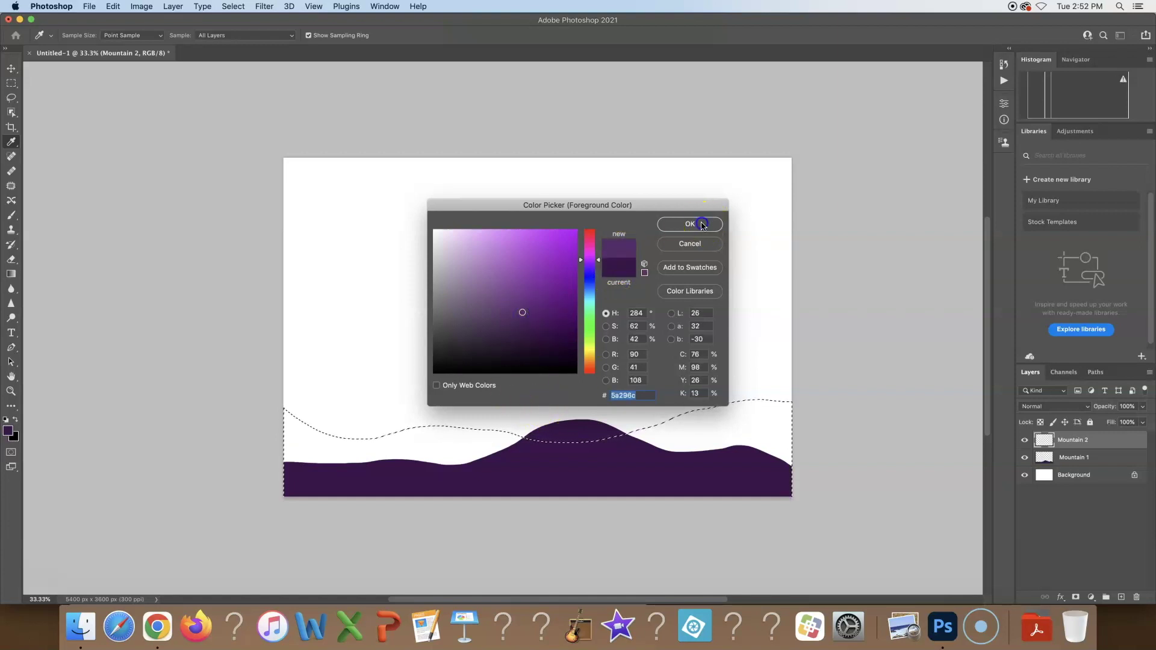
key(l)
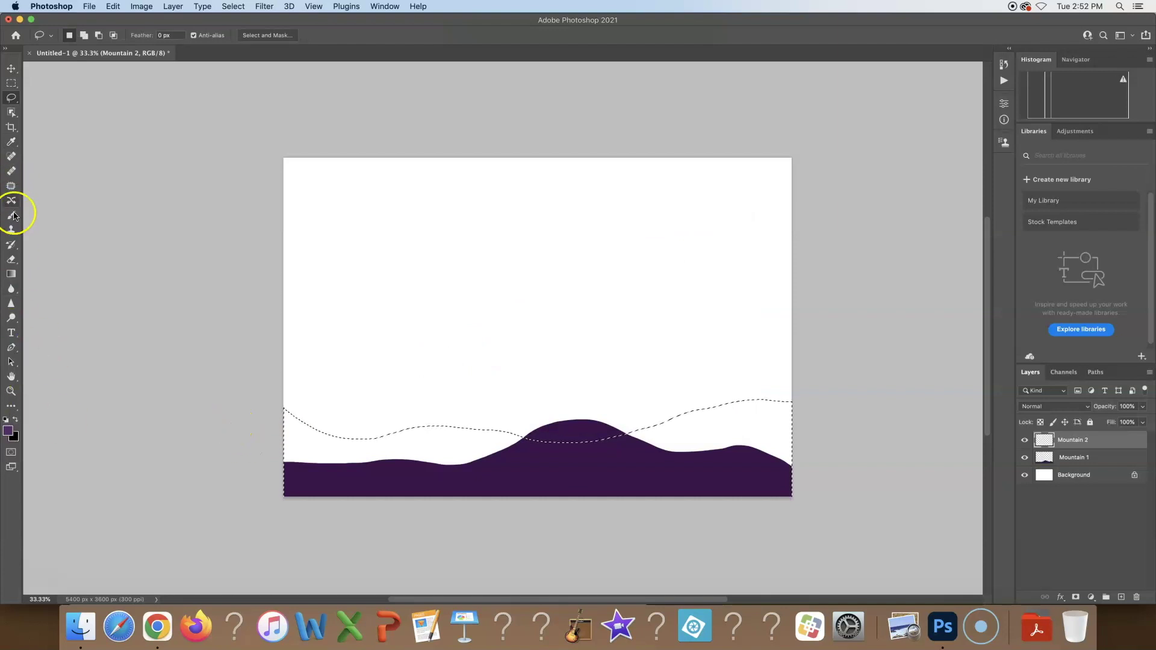
click(11, 406)
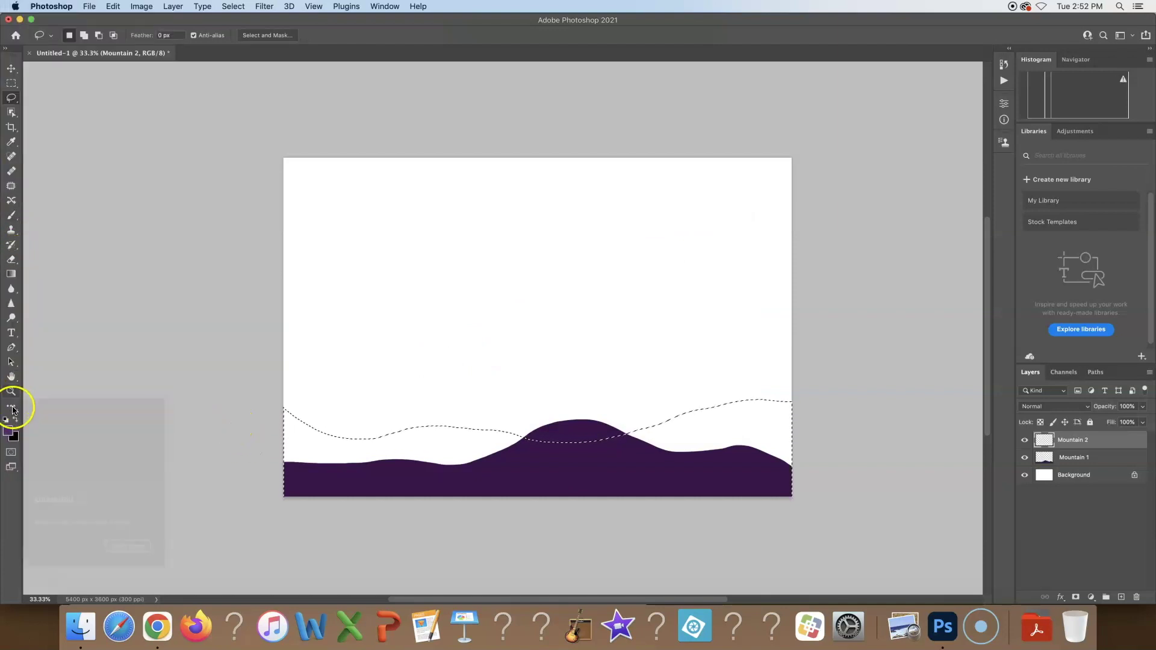
click(61, 422)
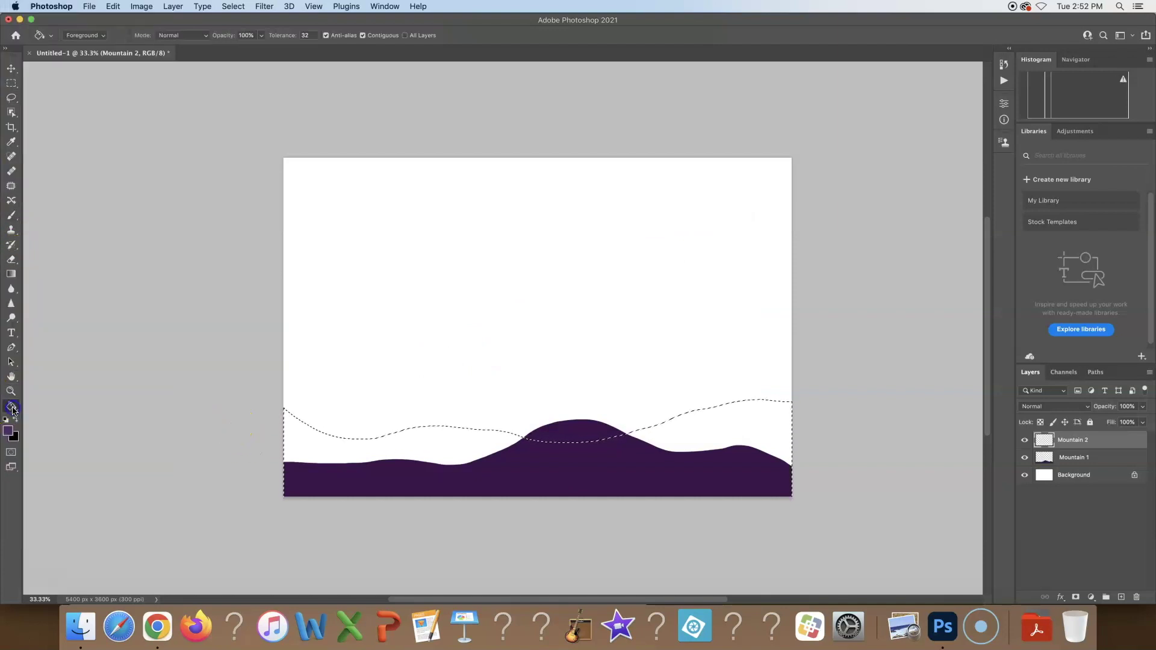
click(412, 440)
key(super+d)
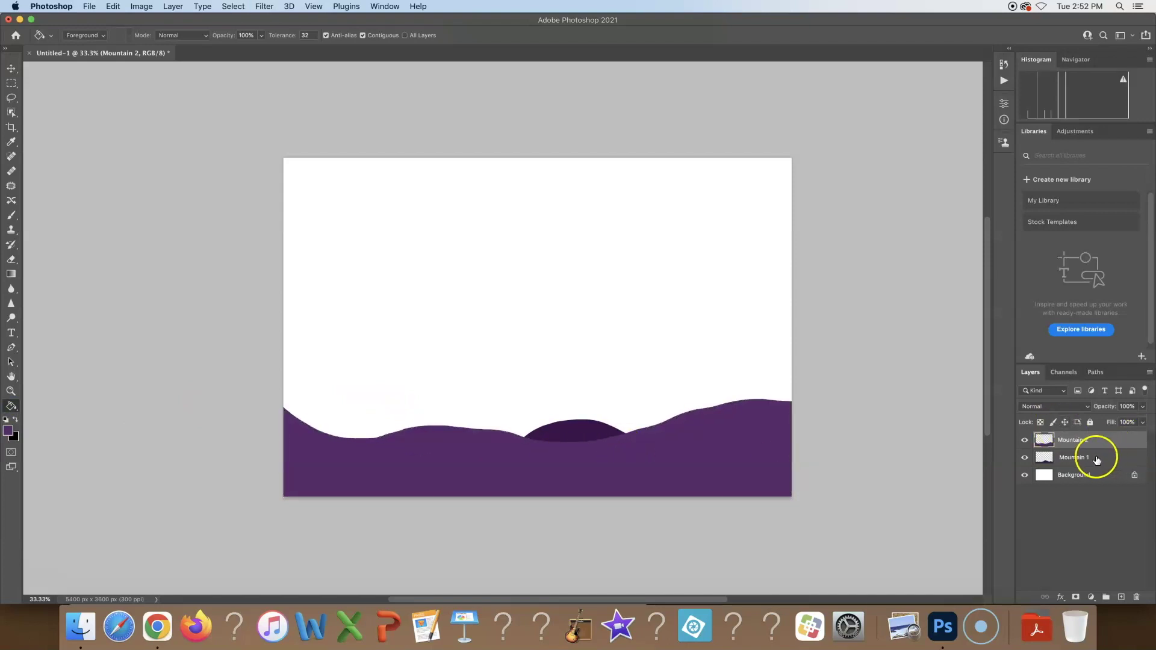
- Move Mountain 1 above Mountain 2 and add a new layer named Mountain 3
drag(1111, 455, 1109, 435)
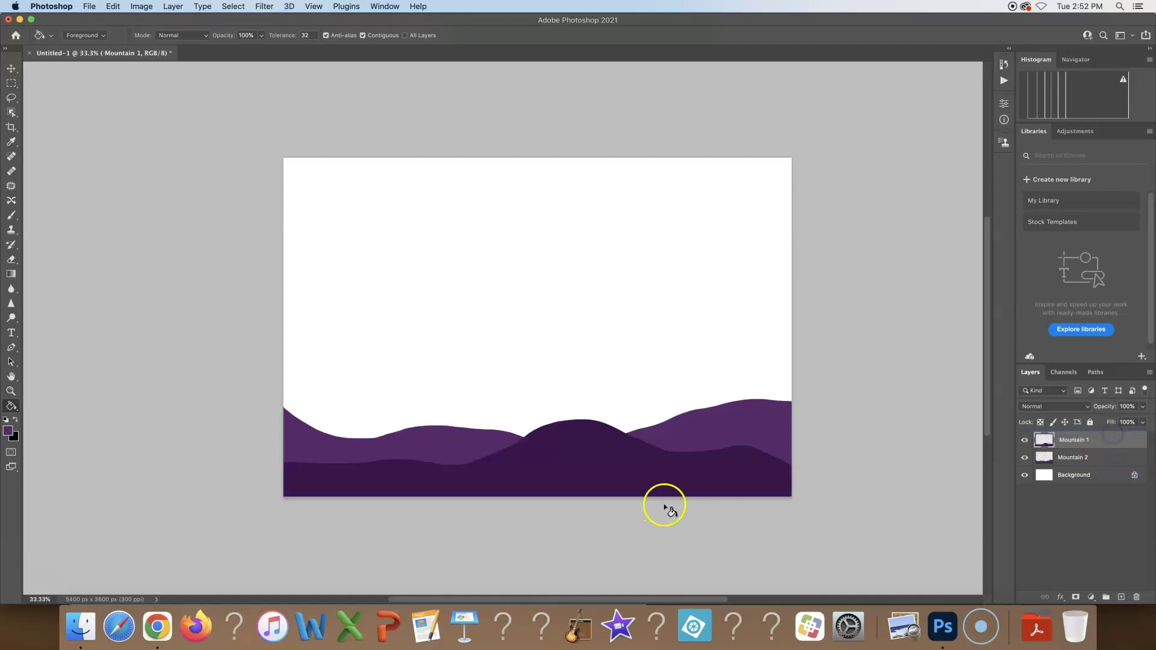
click(1121, 596)
click(1073, 440)
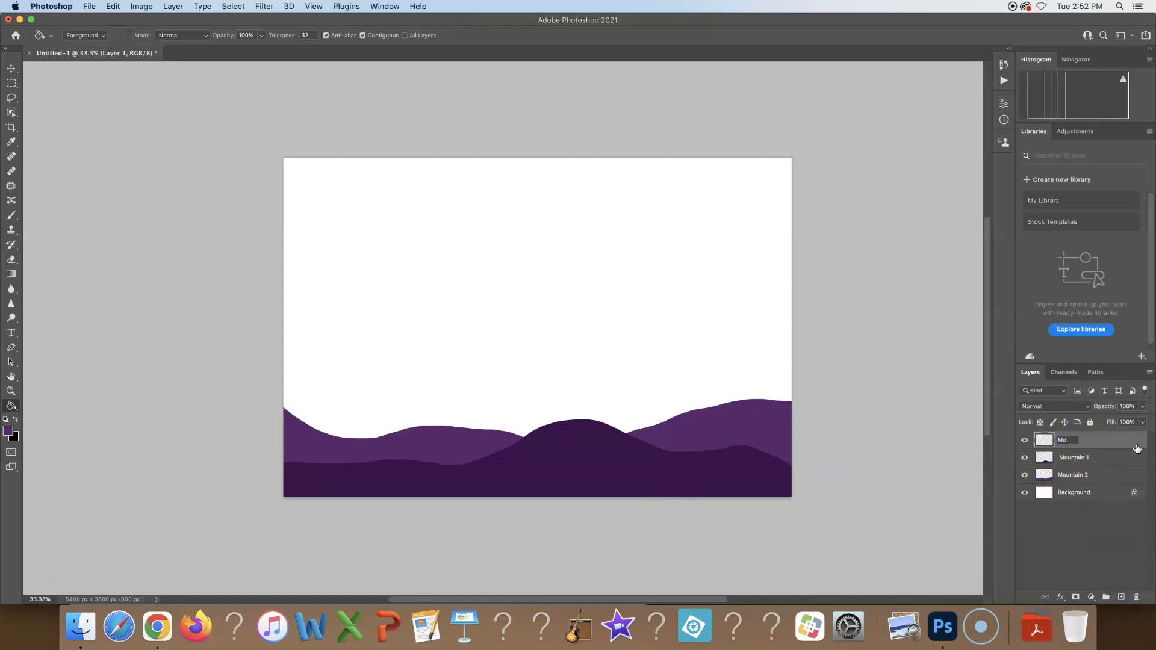
key(Return)
click(370, 318)
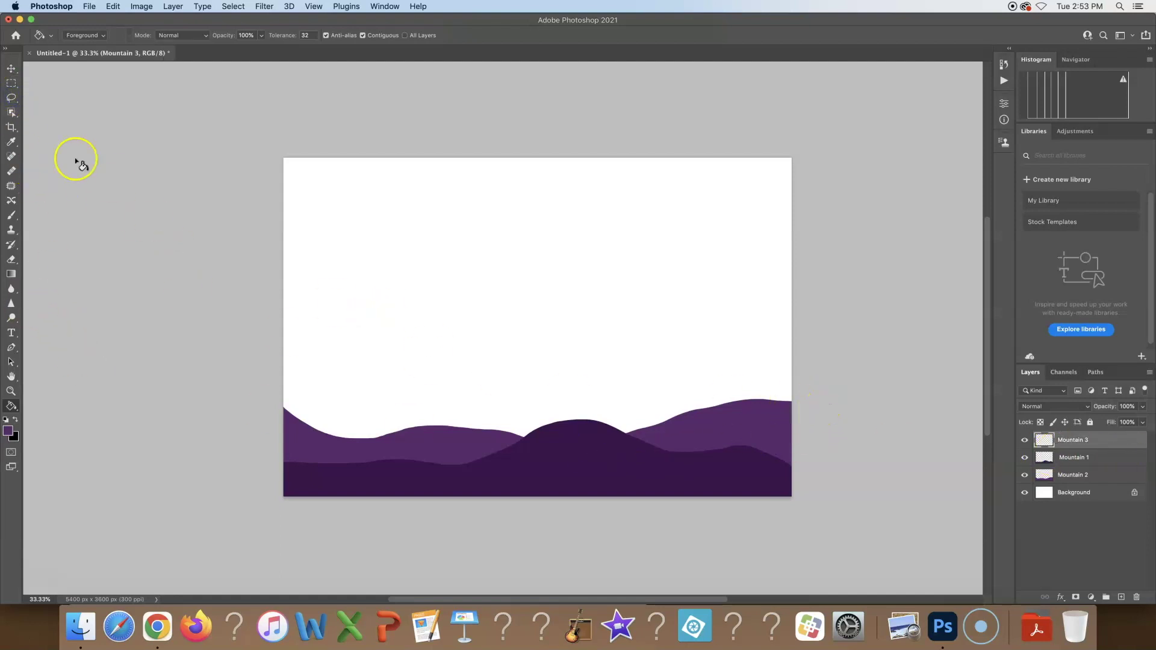
- Lasso a higher third hill range, fill it lighter purple, and move Mountain 3 behind Mountain 2
click(11, 97)
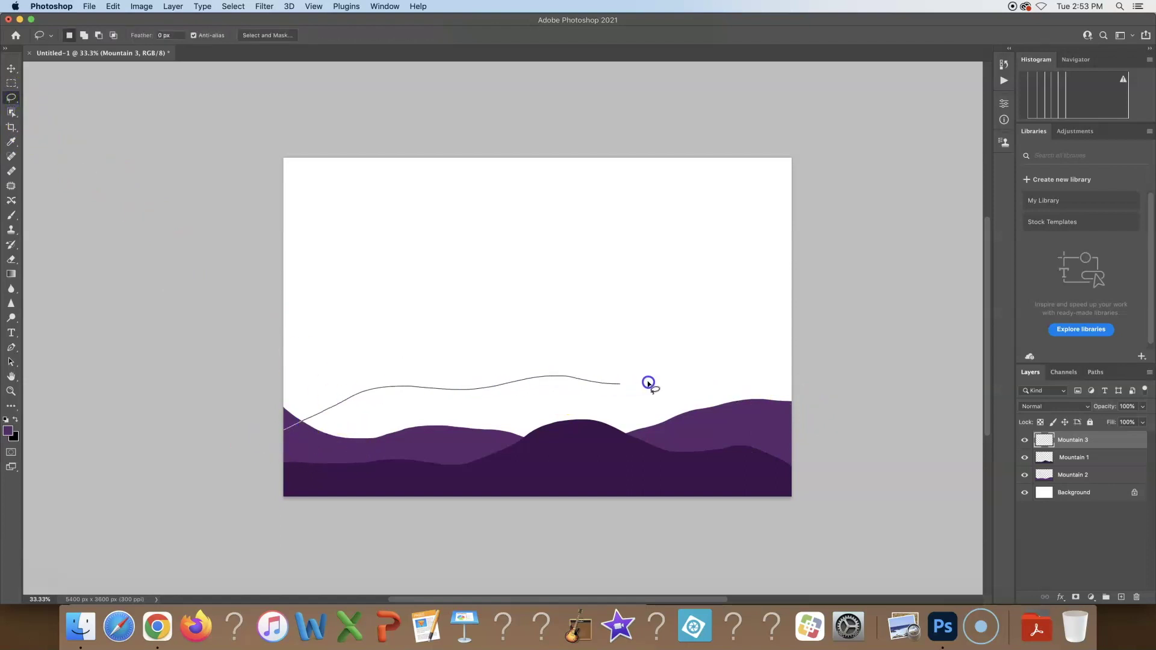
mouse_move(810, 527)
mouse_down()
mouse_move(613, 585)
mouse_move(289, 584)
mouse_move(233, 522)
mouse_up()
drag(247, 428, 248, 424)
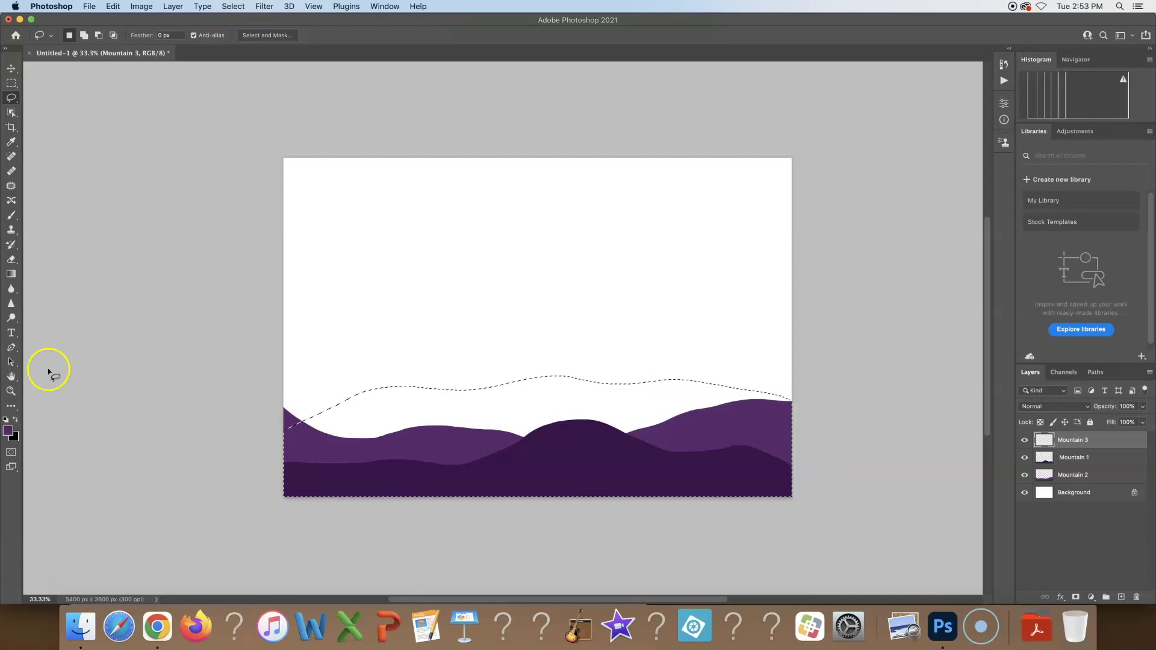
click(10, 433)
drag(516, 313, 505, 290)
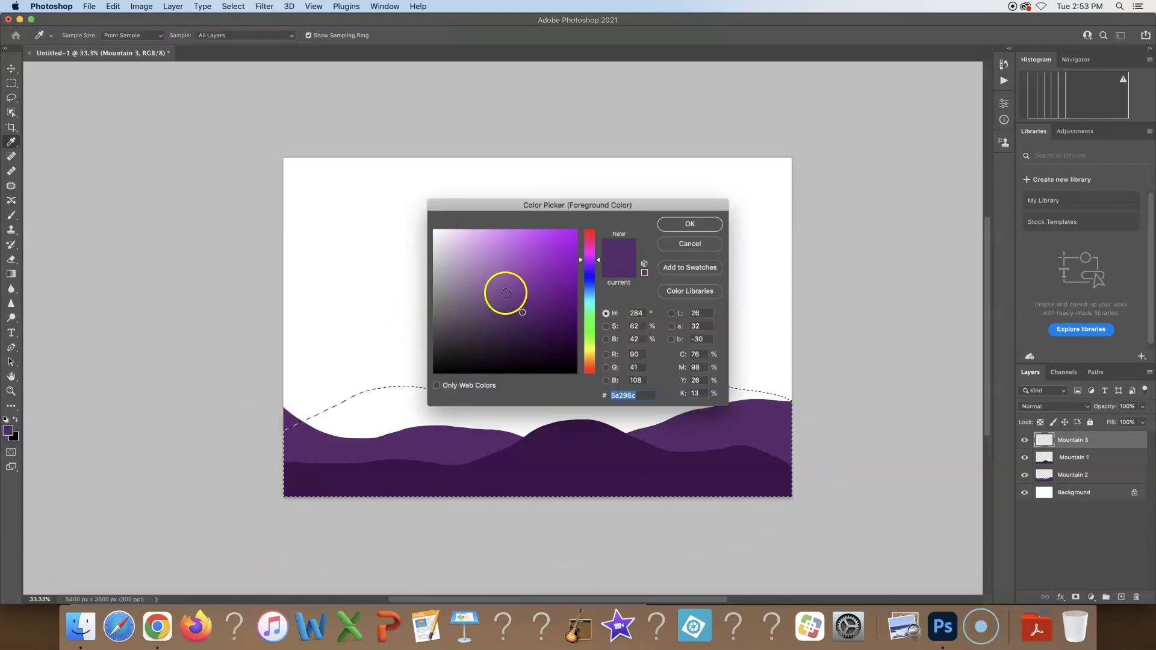
click(680, 227)
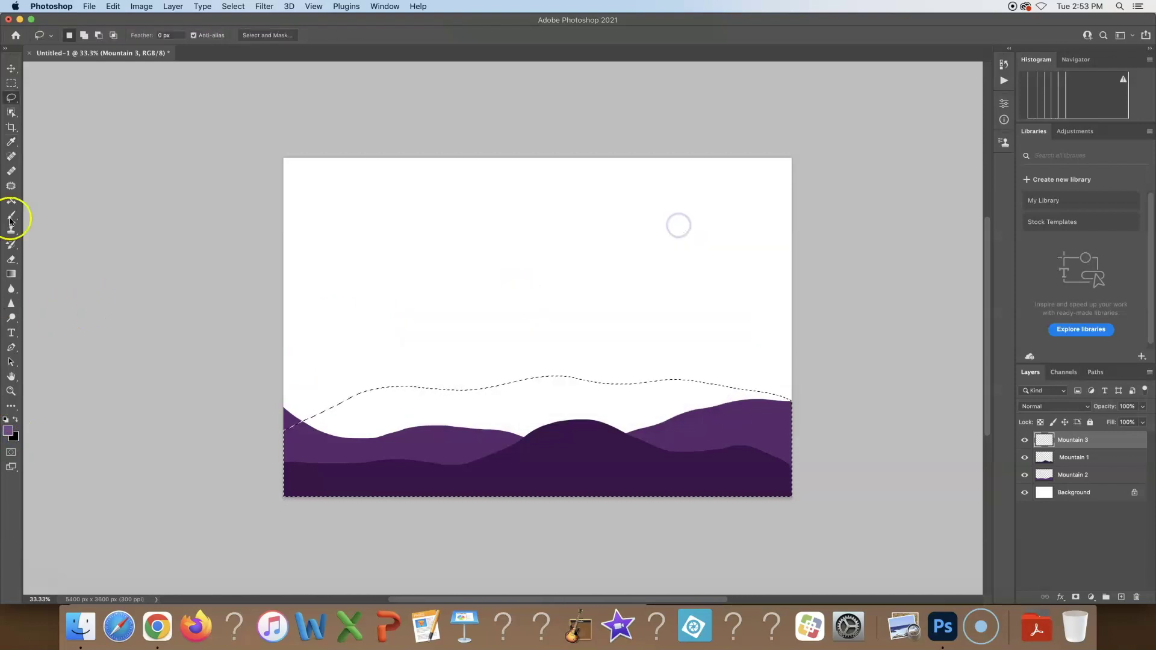
key(g)
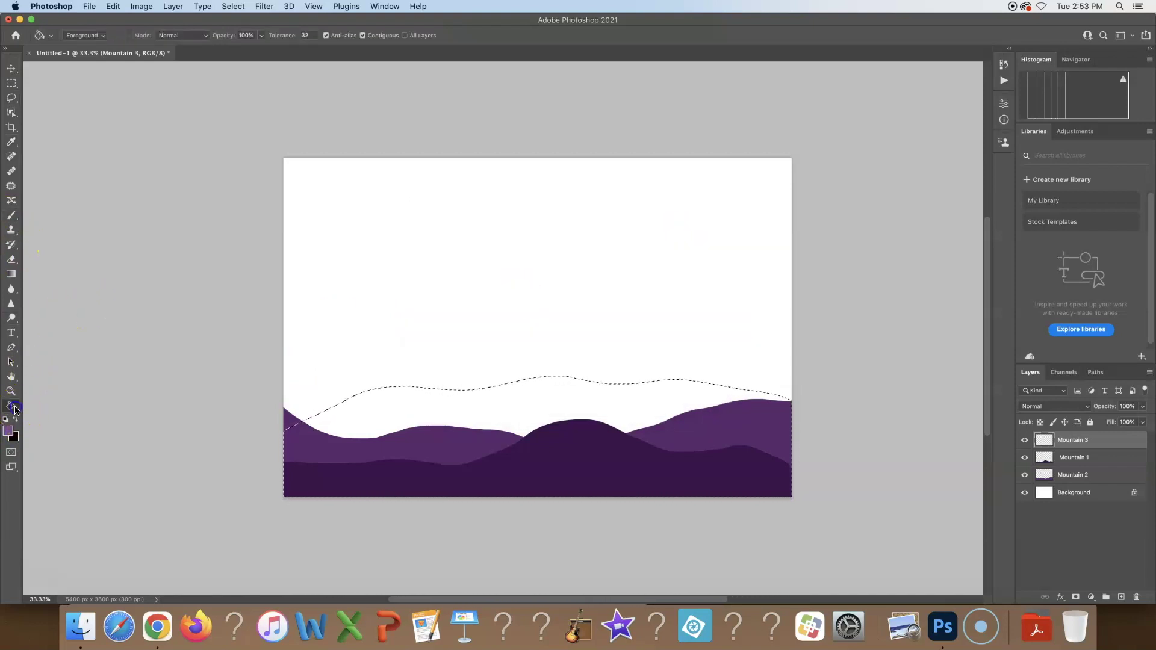
click(380, 413)
drag(1109, 440, 1113, 483)
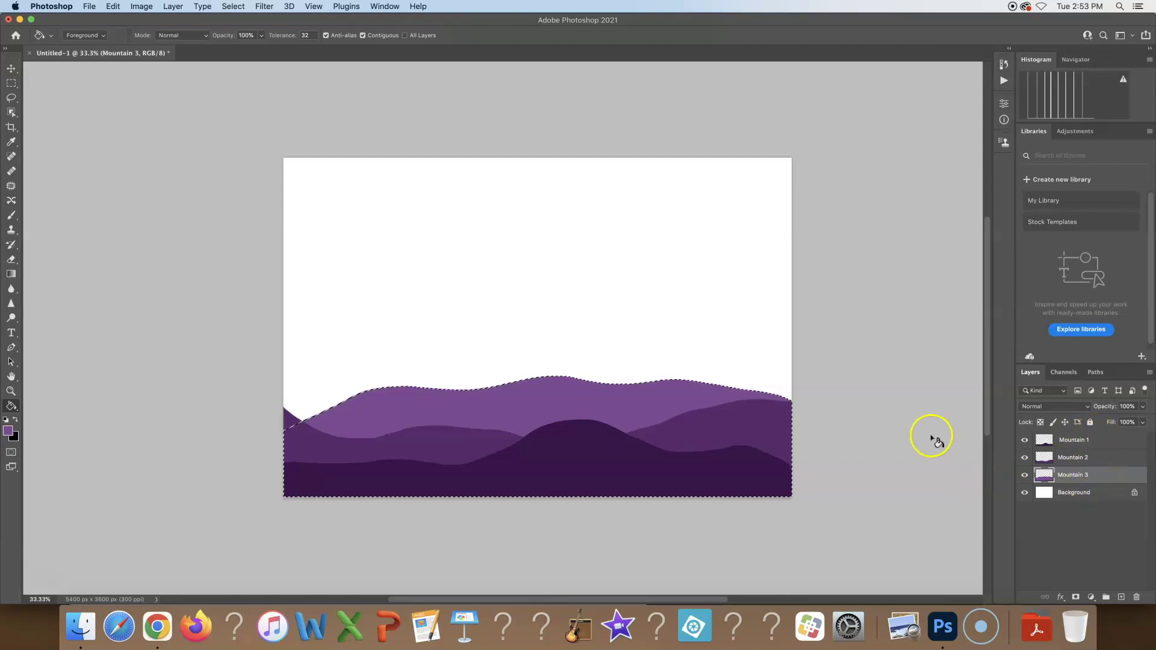
click(1122, 596)
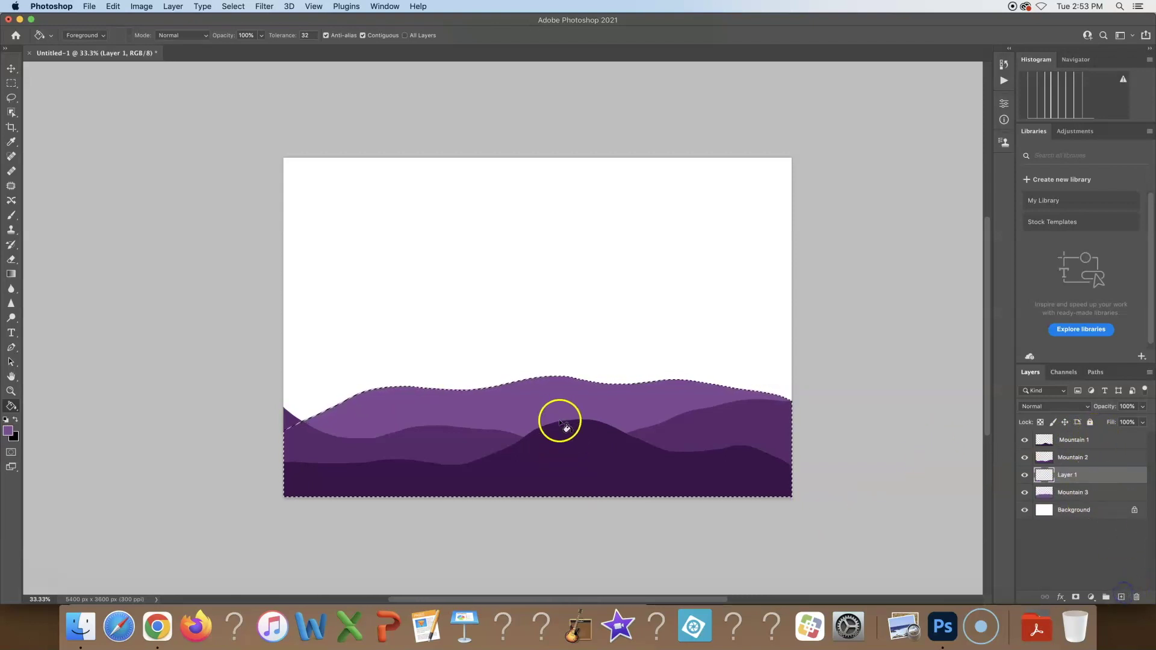
- Lasso a fourth, higher hill range and set the foreground to pale purple #9c6cae
click(11, 97)
click(806, 346)
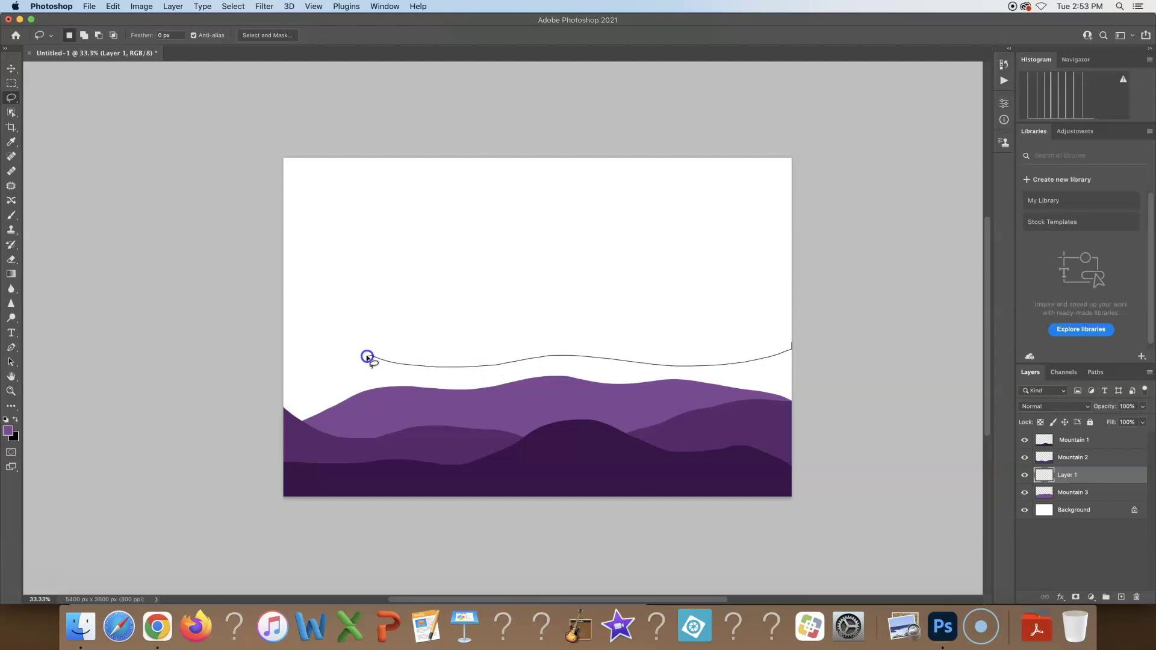
mouse_move(334, 519)
mouse_down()
mouse_move(592, 562)
mouse_move(794, 552)
mouse_up()
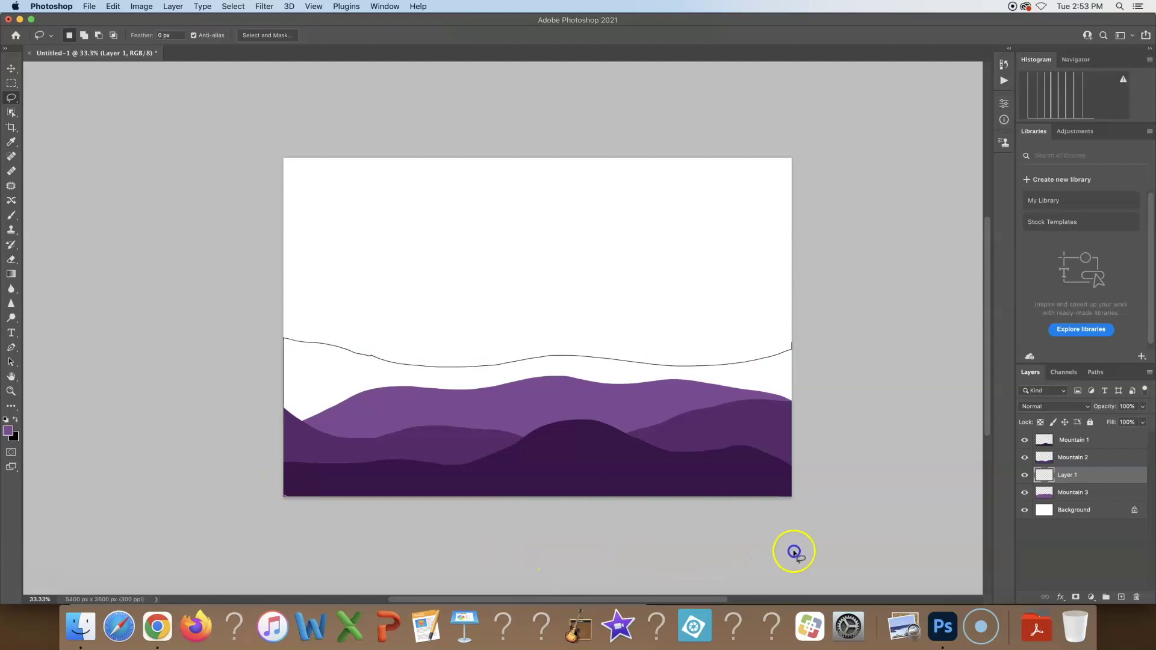
drag(809, 345, 809, 345)
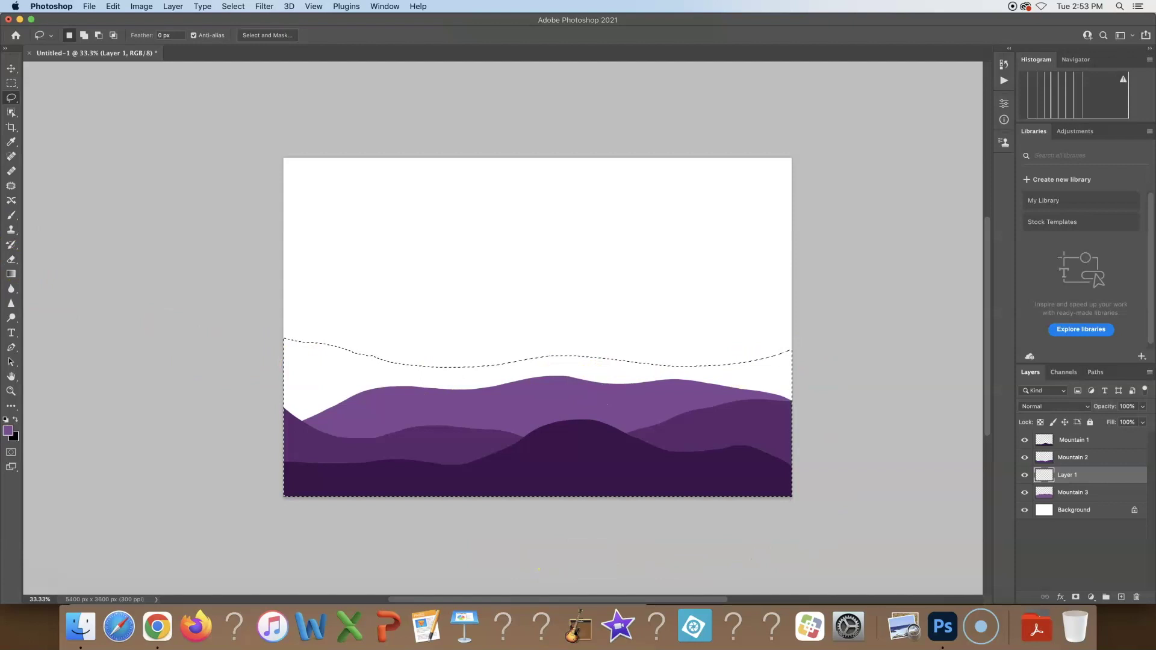
click(8, 430)
drag(459, 286, 489, 275)
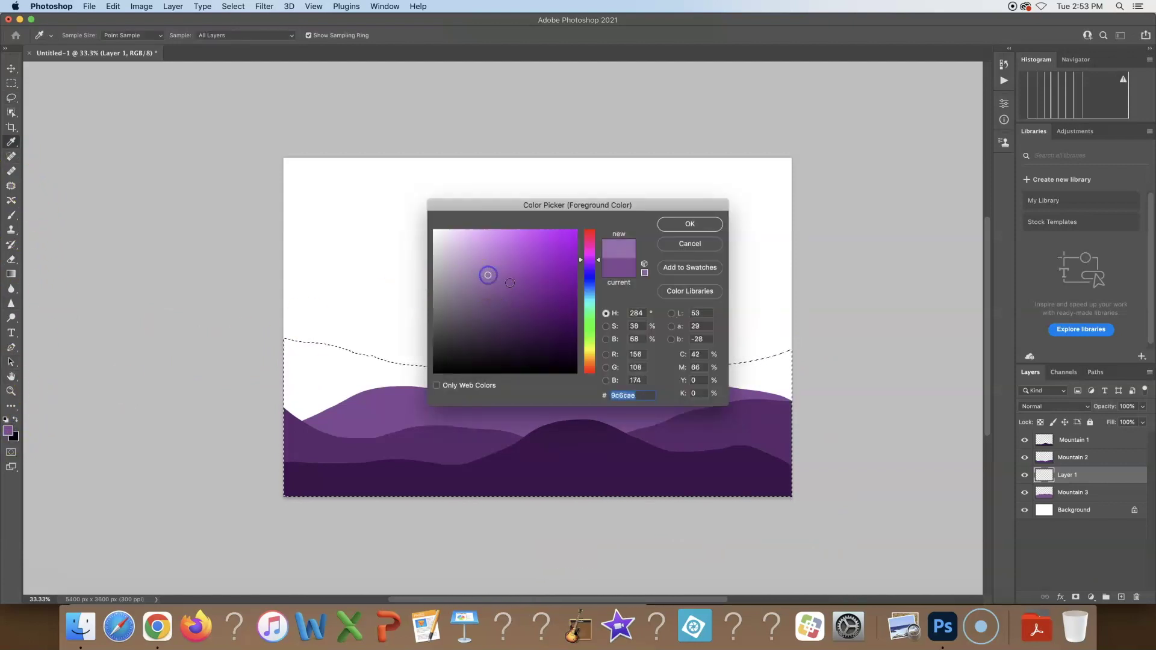
click(678, 222)
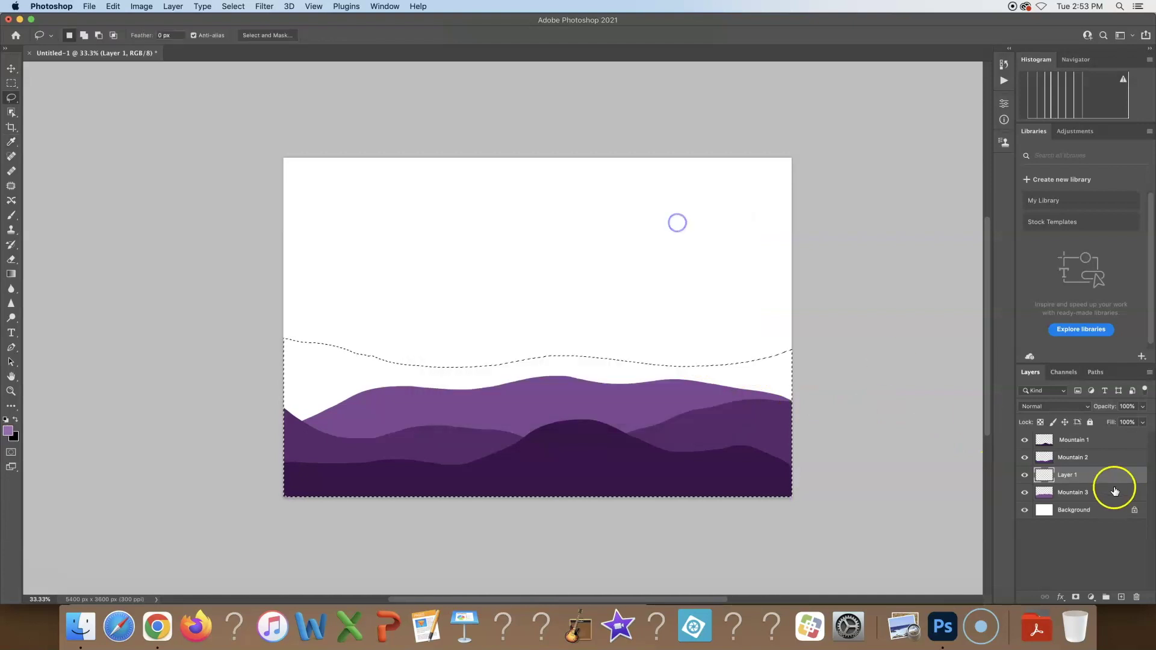
- Rename Layer 1 to Mountain 4, fill the hills pale purple, move it below Mountain 3, and deselect
double_click(1066, 475)
text(Mountain 4)
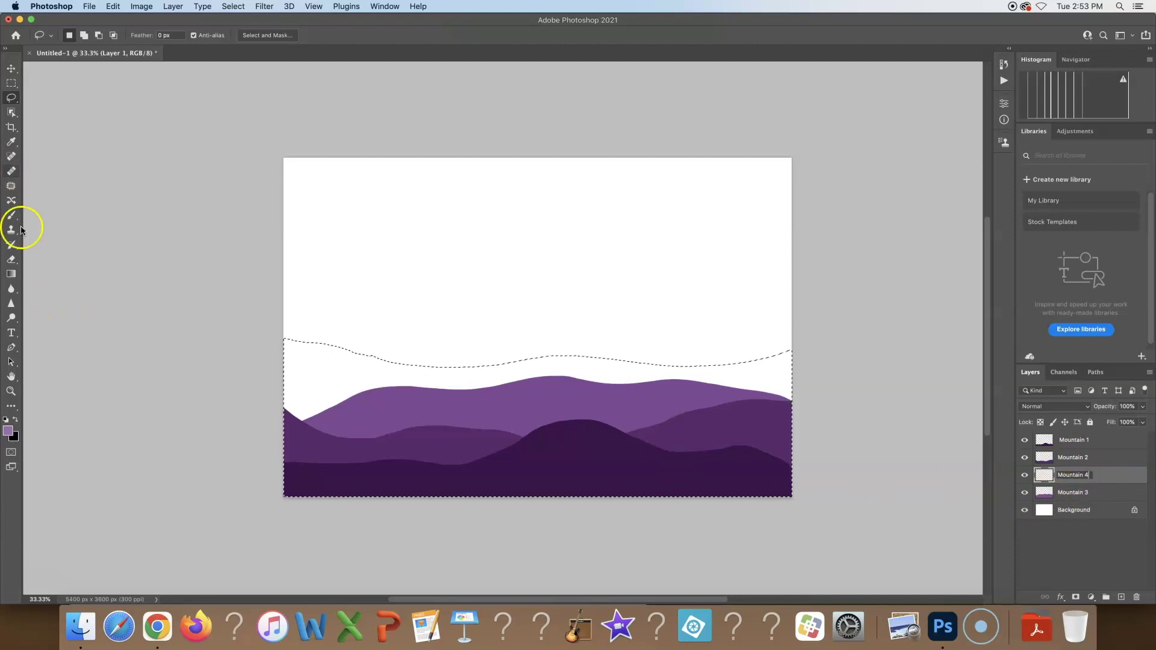
click(302, 354)
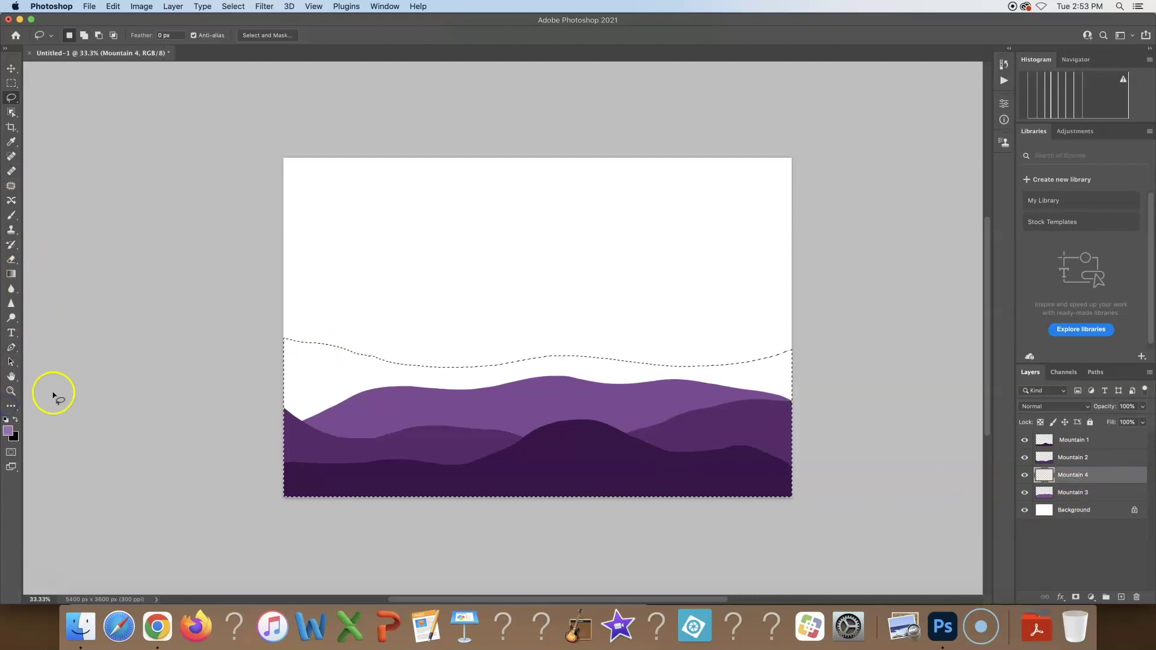
click(11, 405)
click(320, 346)
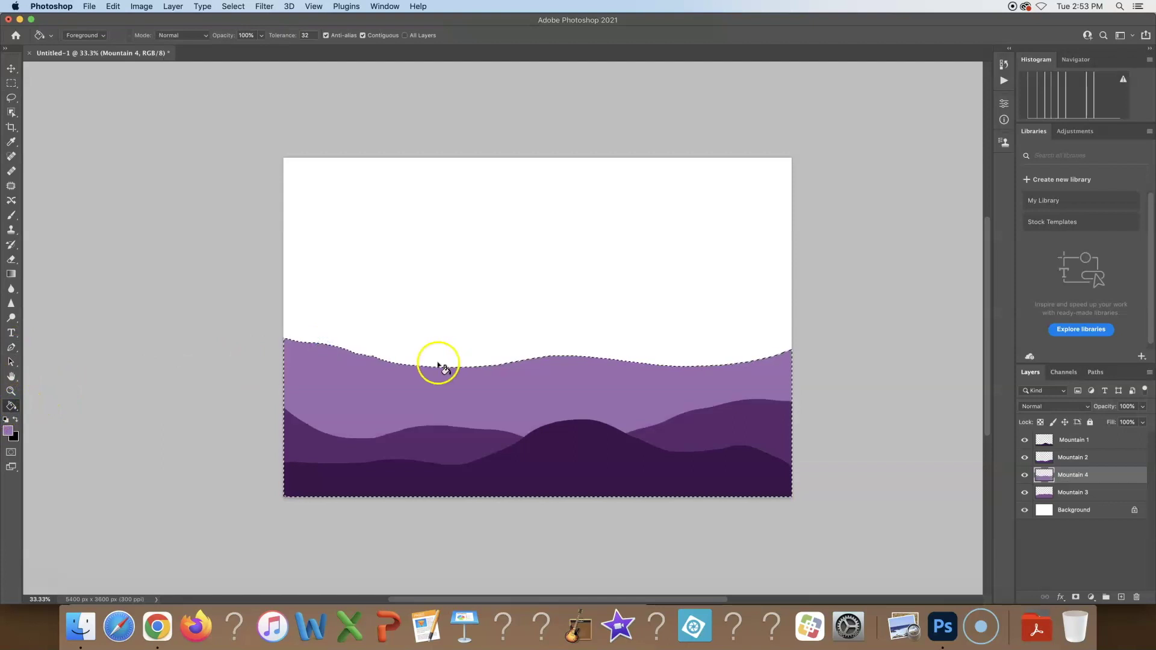
drag(1102, 474, 1099, 500)
key(super+d)
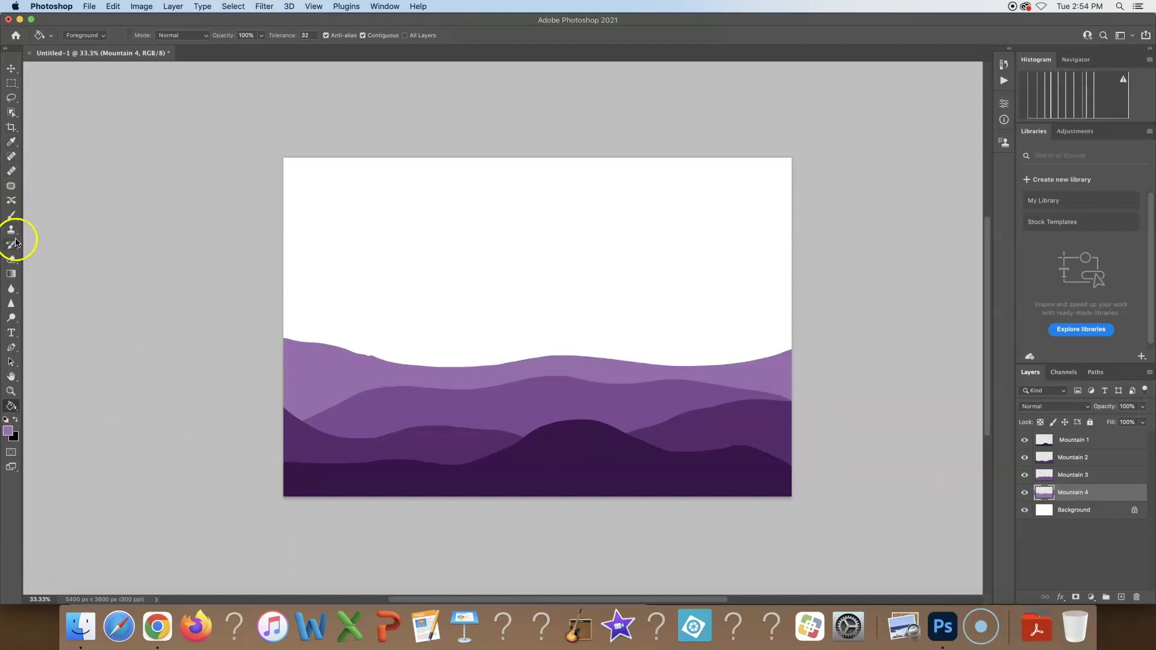
- Lasso a fifth hill band running above the hills, down the right edge and along the bottom
click(11, 98)
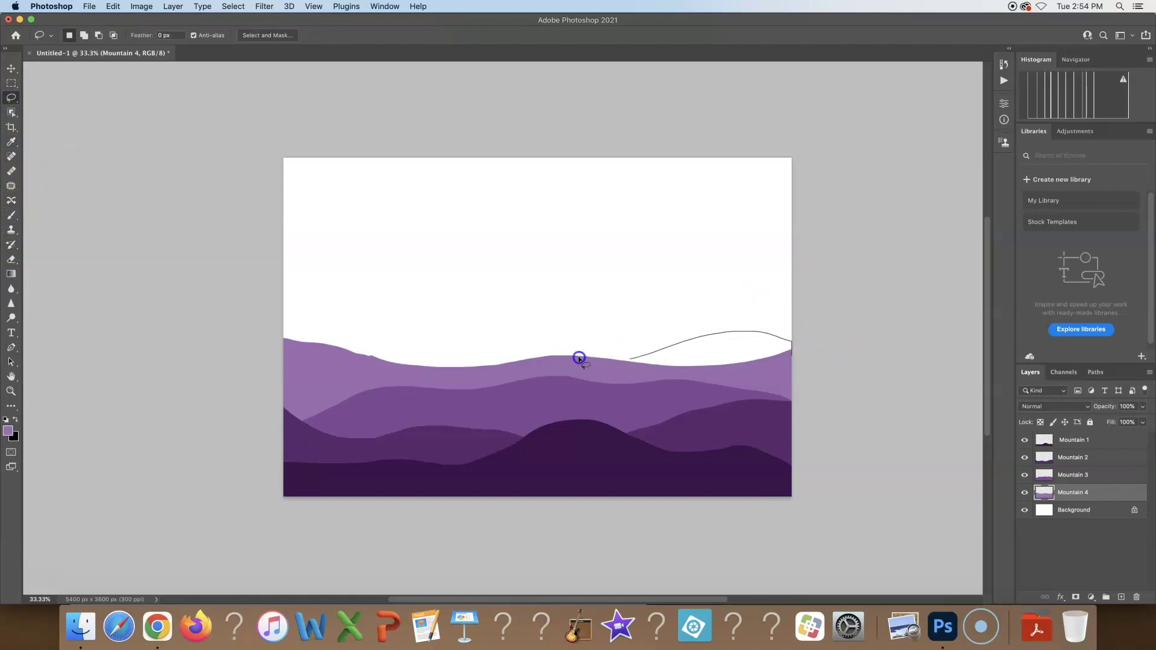
drag(448, 295, 452, 295)
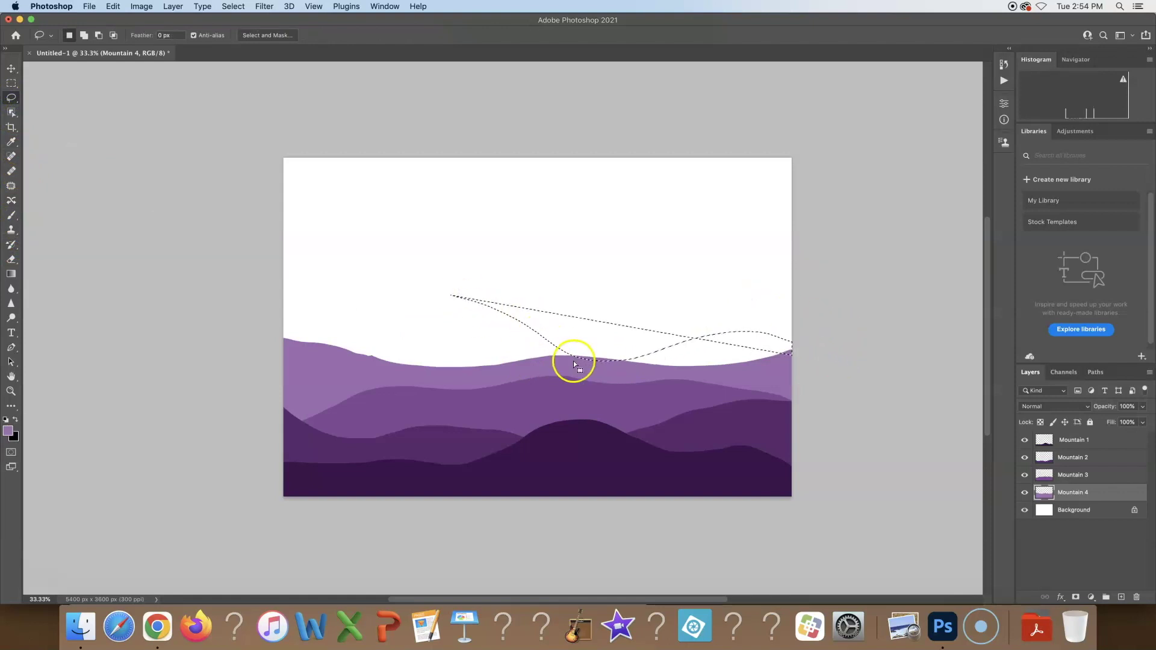
click(446, 397)
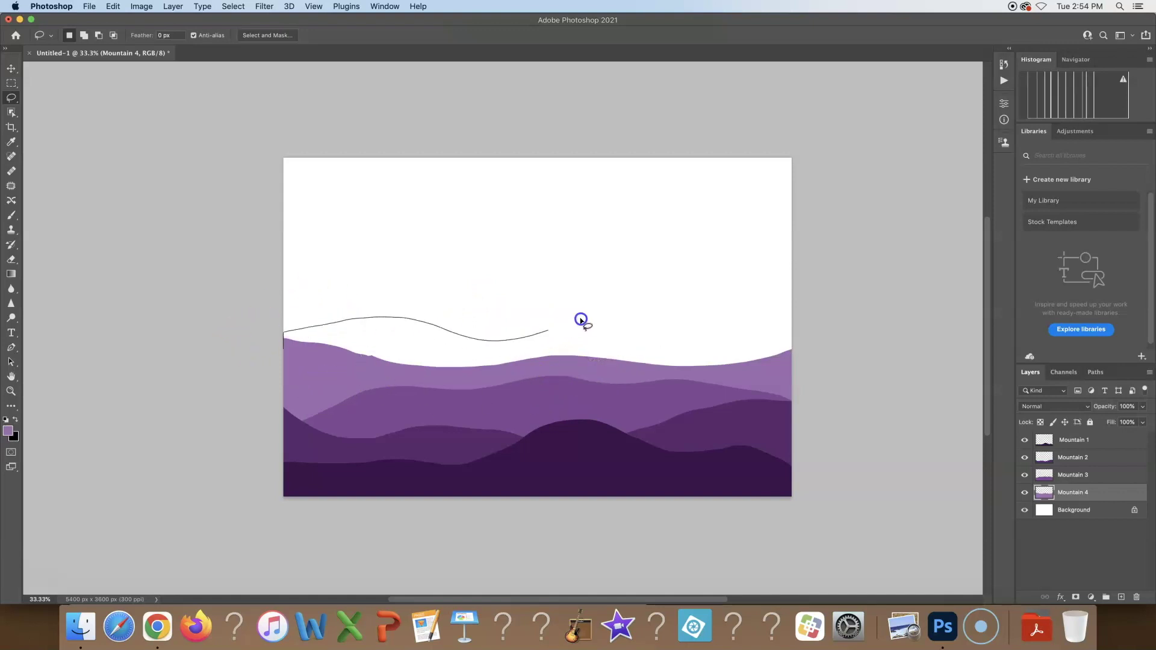
mouse_move(803, 303)
mouse_down()
mouse_move(836, 345)
mouse_move(864, 462)
mouse_up()
drag(705, 556, 343, 562)
drag(272, 342, 271, 341)
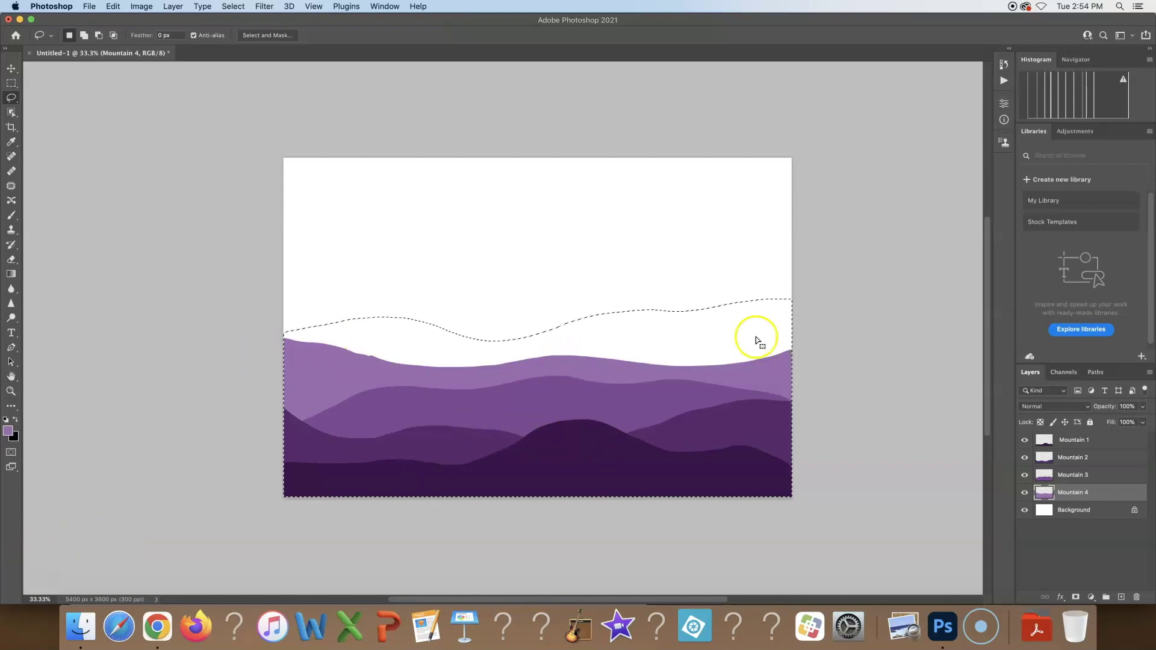
- Add a new layer named Mountain 5
click(1120, 601)
double_click(1069, 492)
text(Mountain 5)
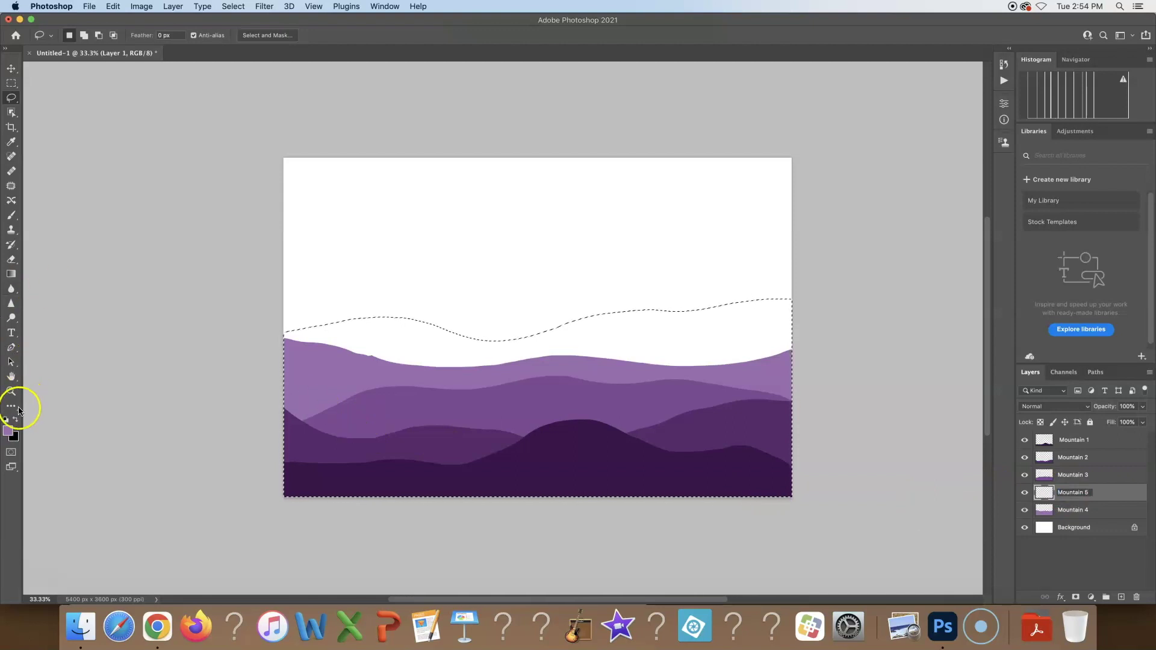
key(Return)
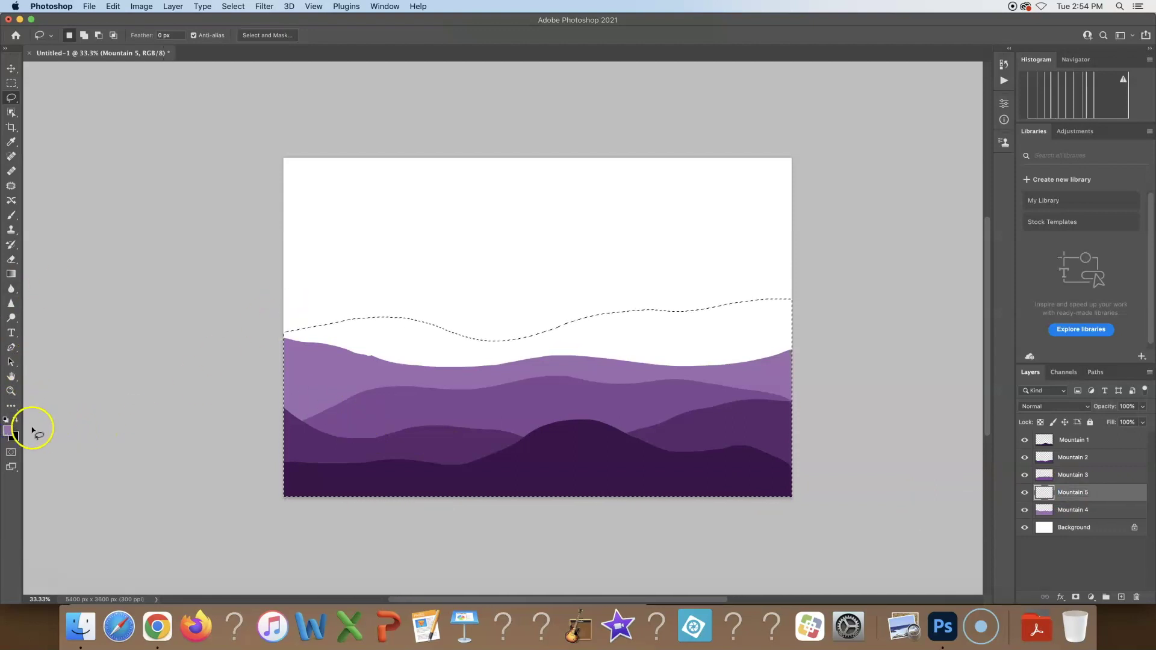
- Fill the band with light lilac #ba93c9, deselect, and move Mountain 5 below Mountain 4
click(8, 431)
click(668, 225)
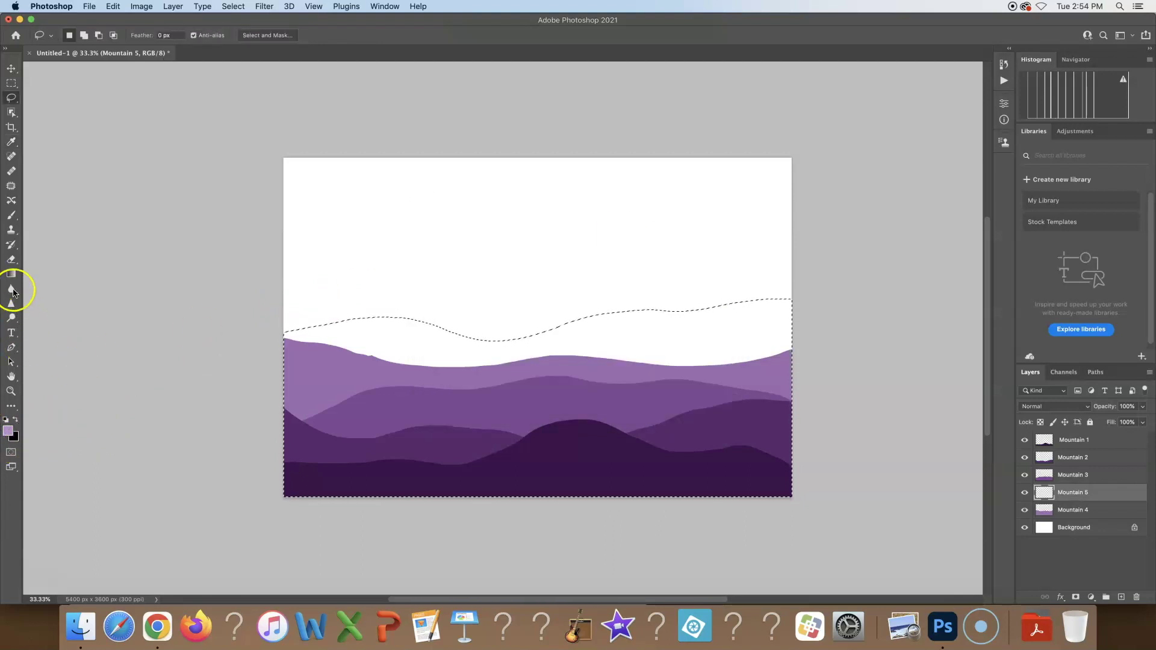
click(10, 405)
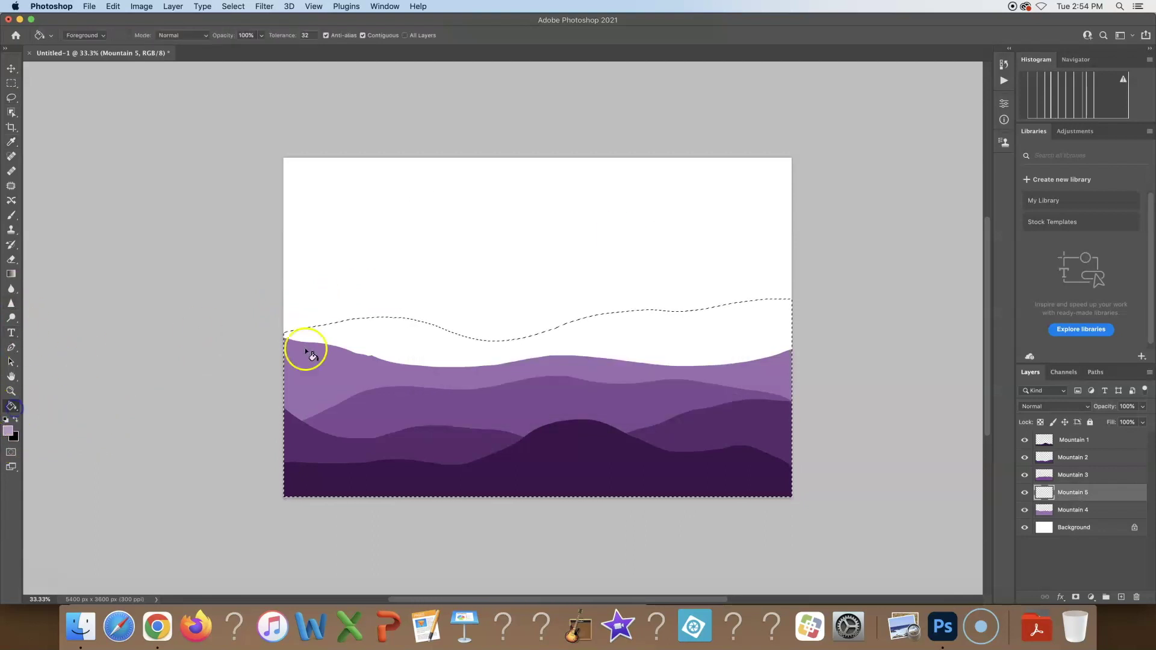
click(360, 341)
key(ctrl+d)
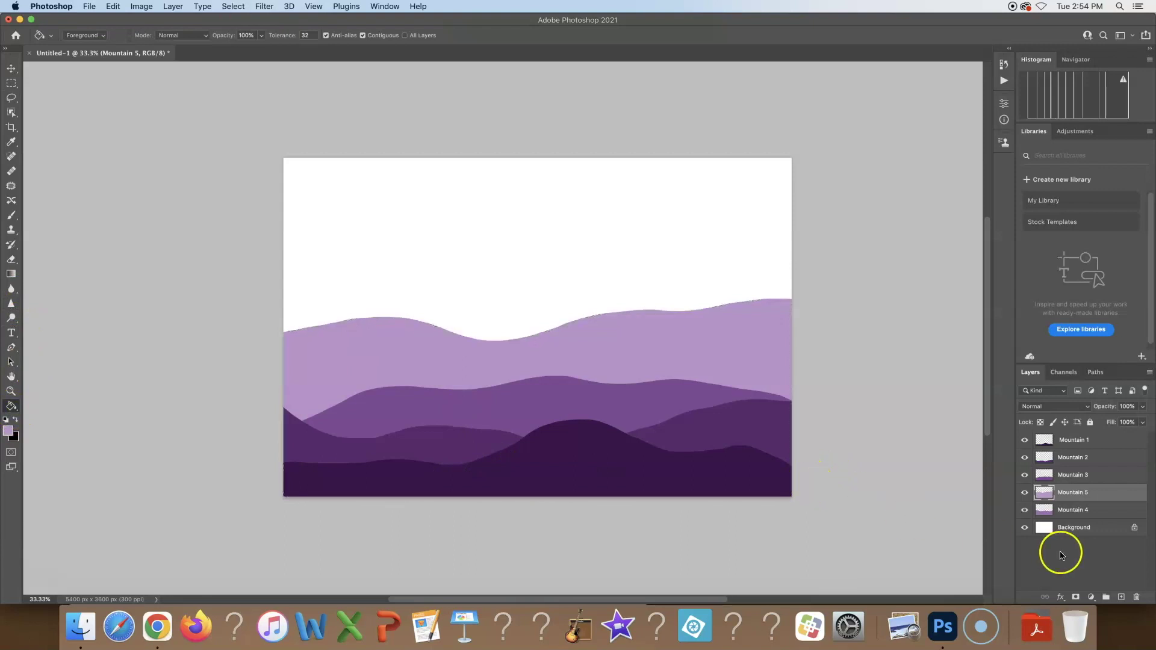
drag(1102, 492, 1101, 519)
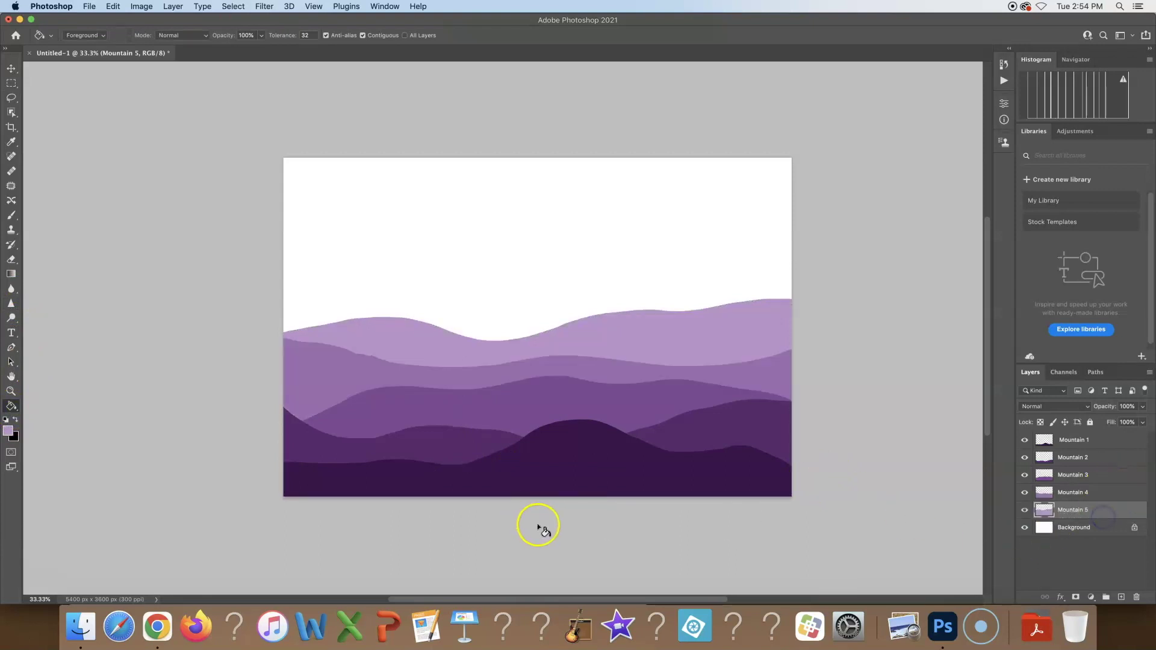
click(11, 68)
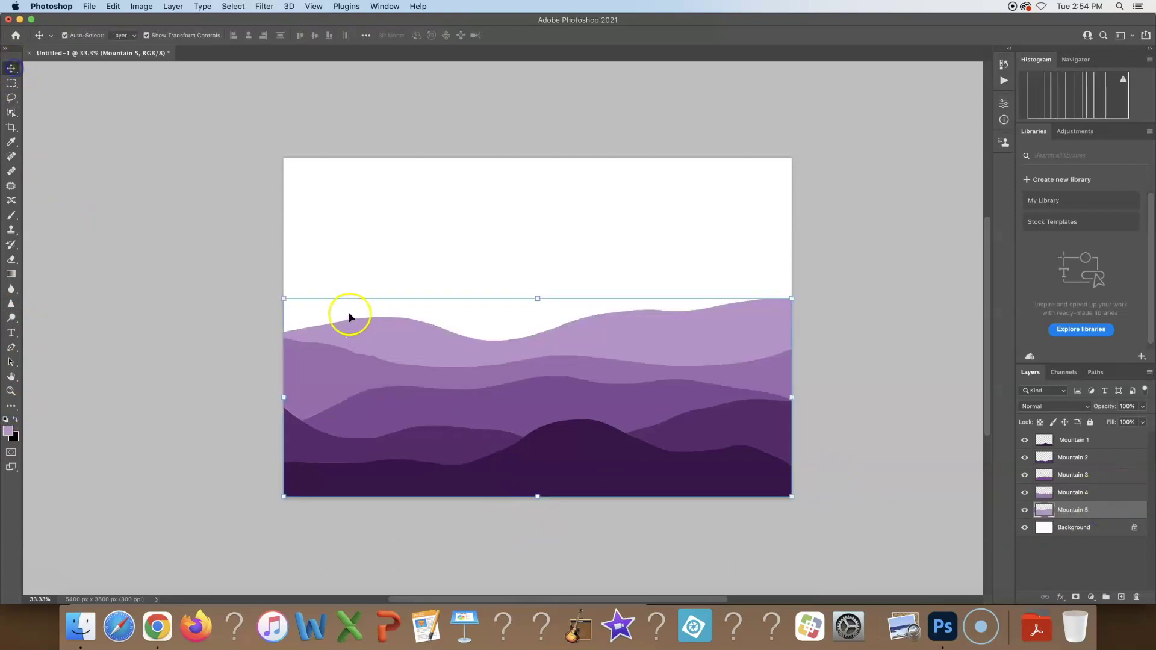
drag(351, 325, 294, 297)
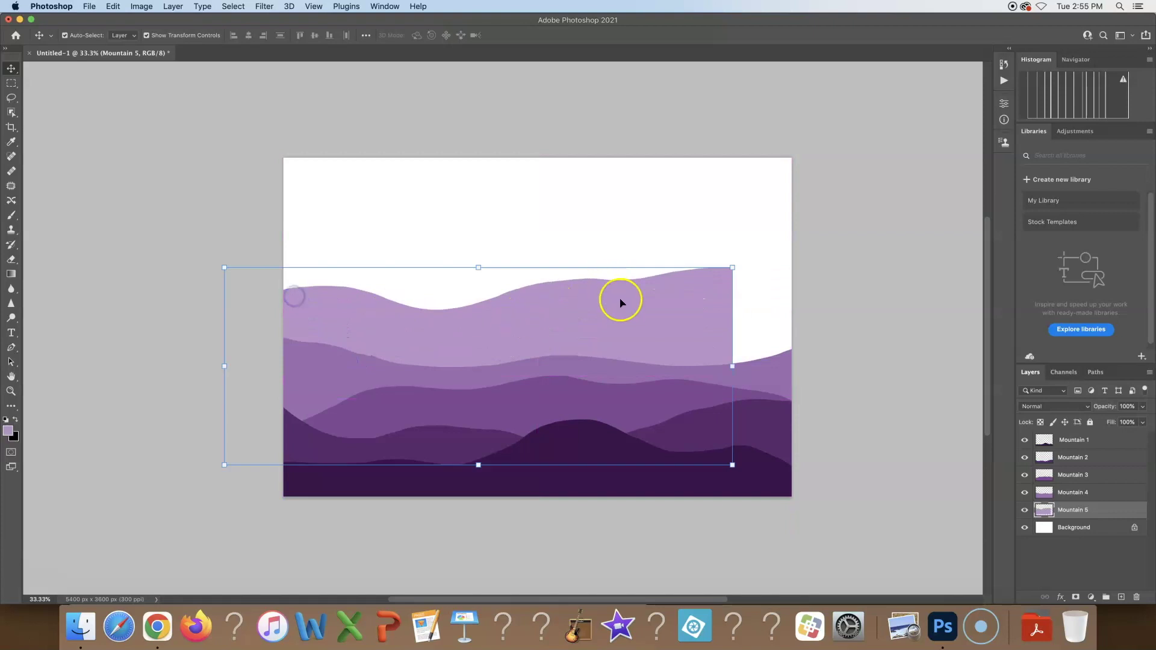
click(736, 367)
drag(738, 367, 764, 371)
key(super+z)
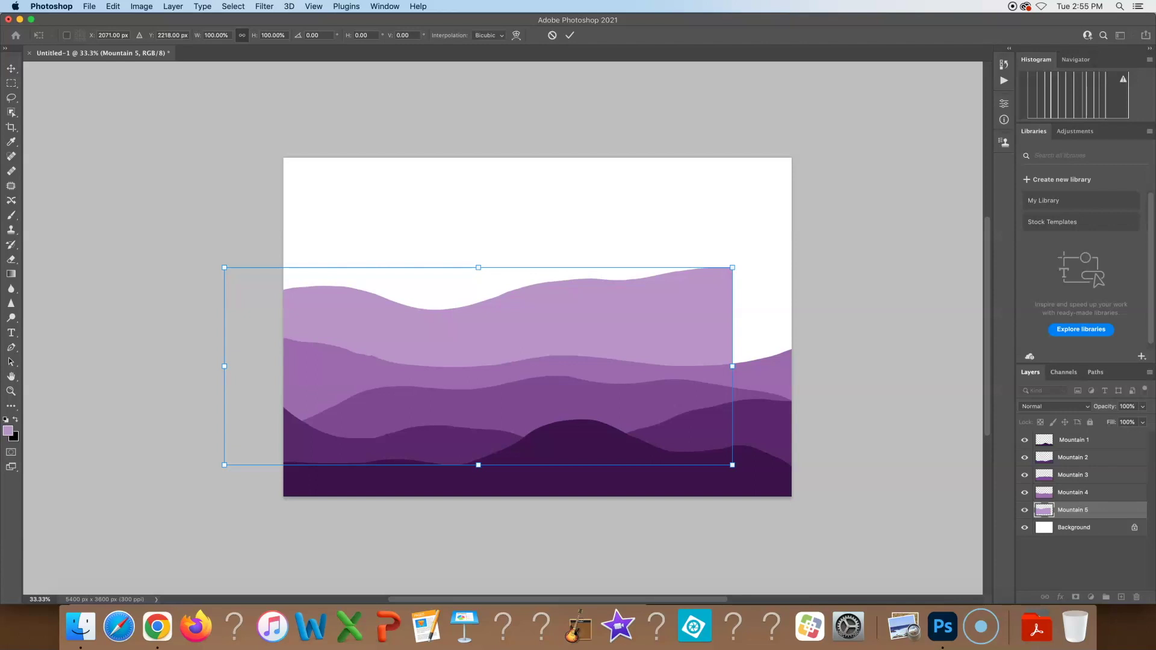
click(551, 35)
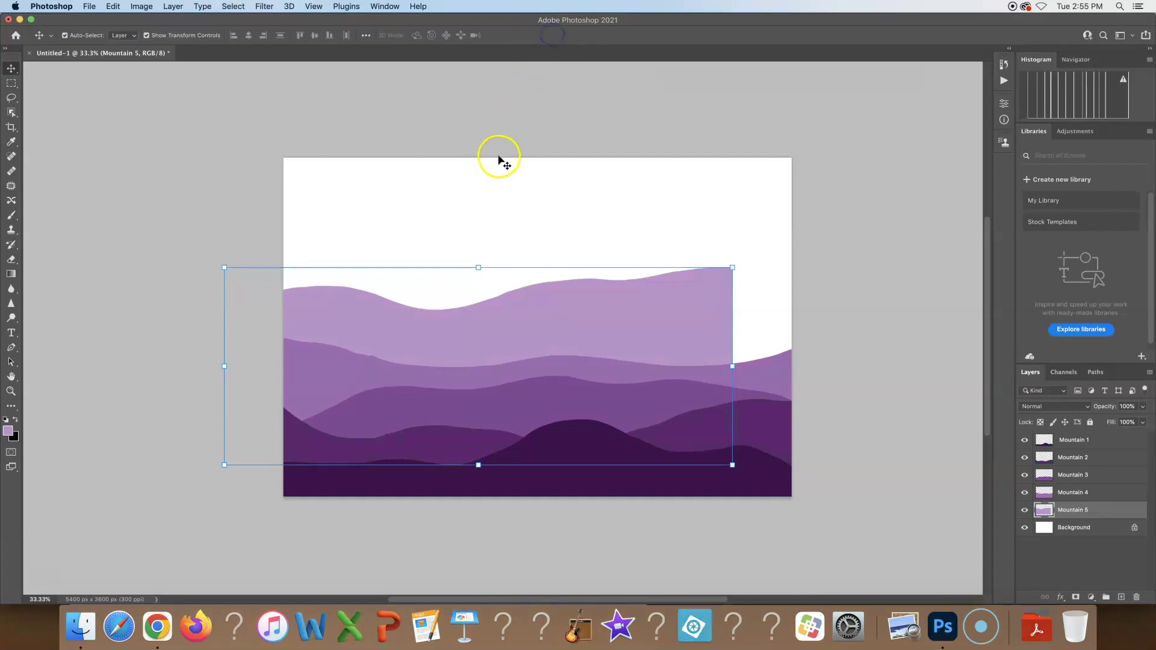
key(super+z)
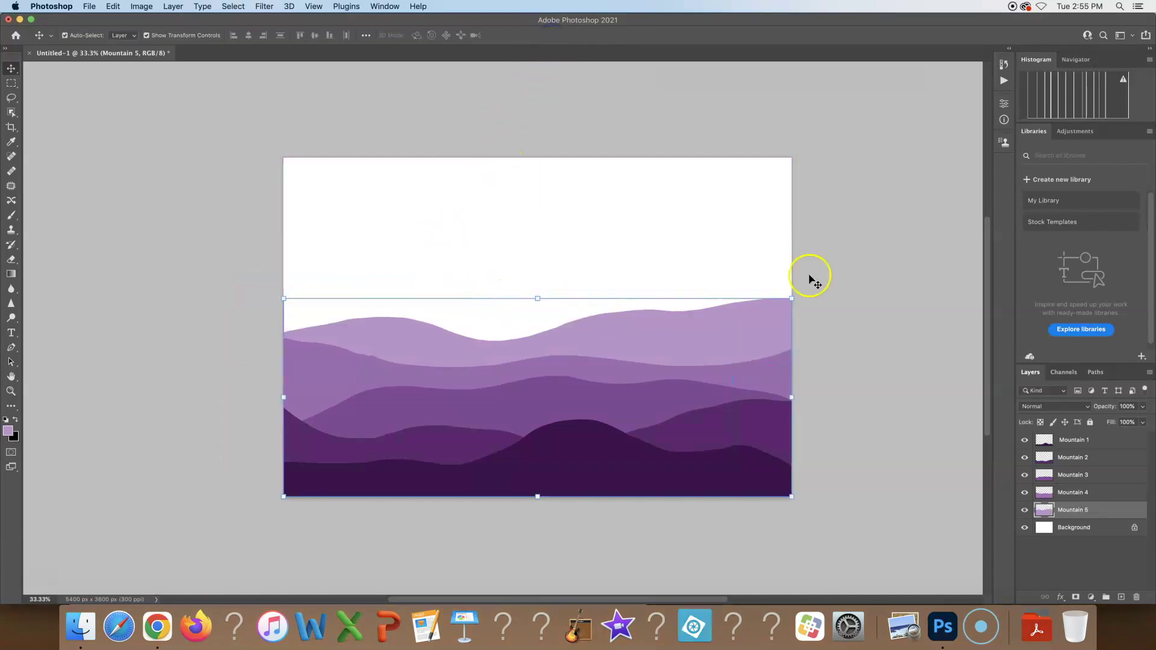
click(843, 275)
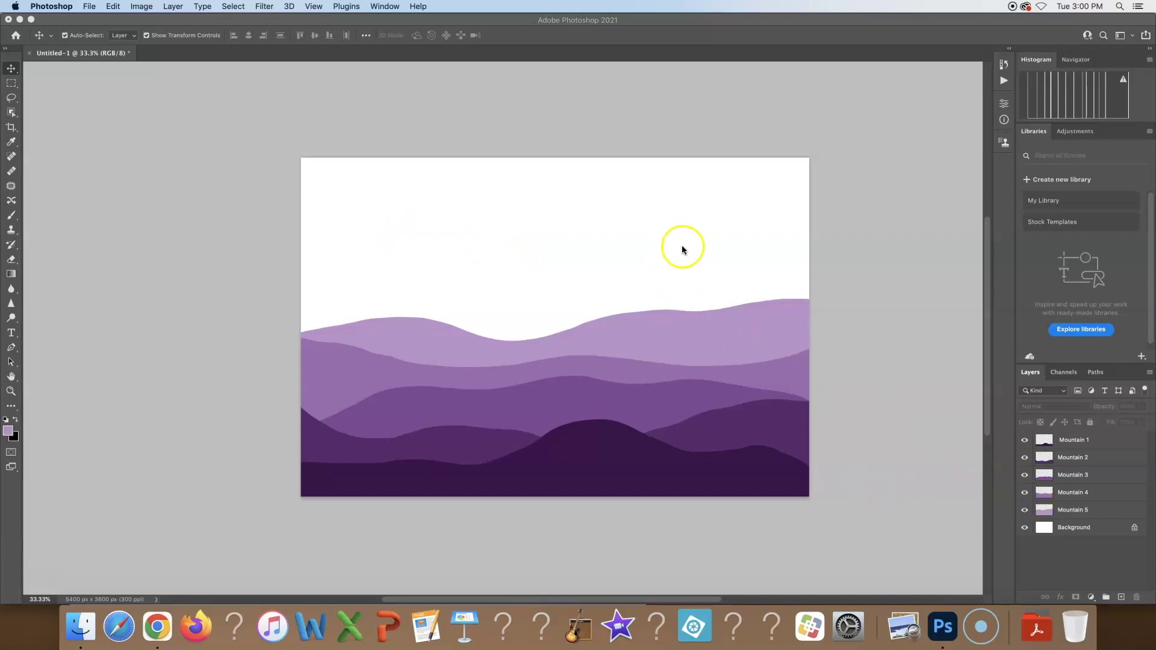
- Convert the locked Background layer into an ordinary layer named Sky
click(1080, 529)
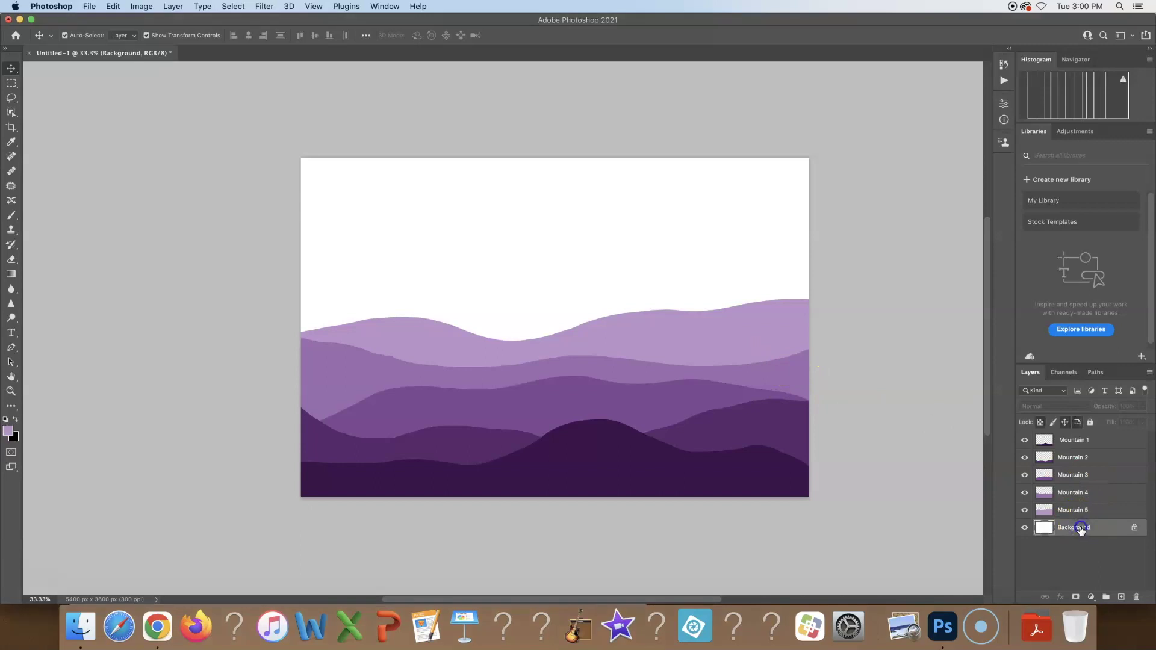
double_click(1080, 529)
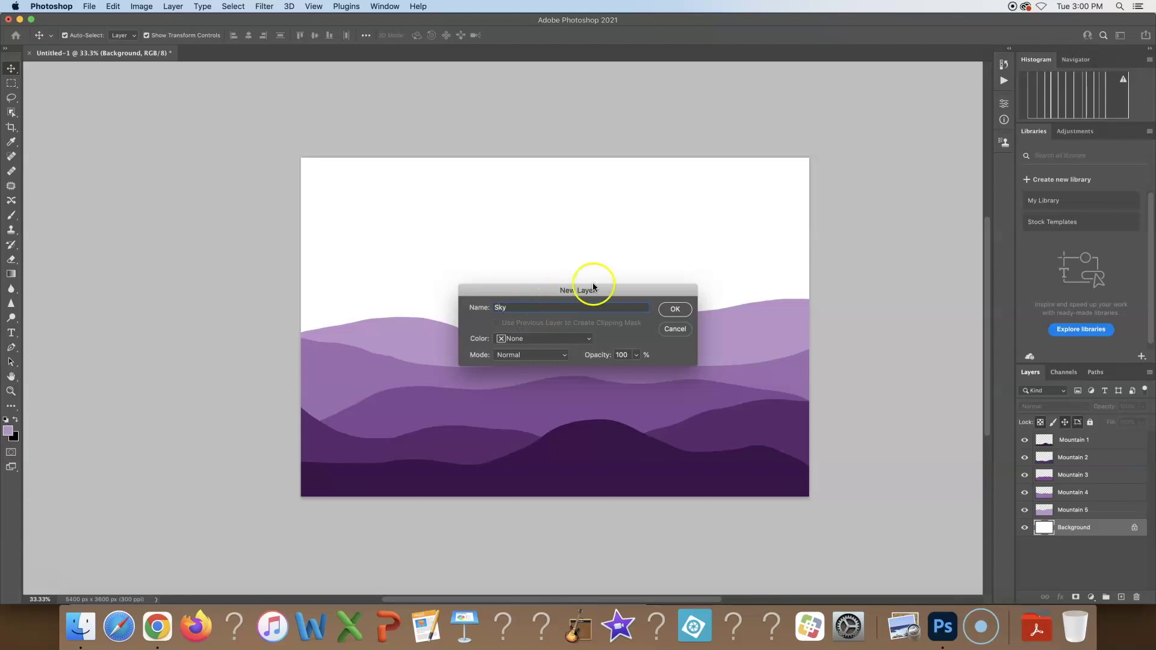
click(673, 309)
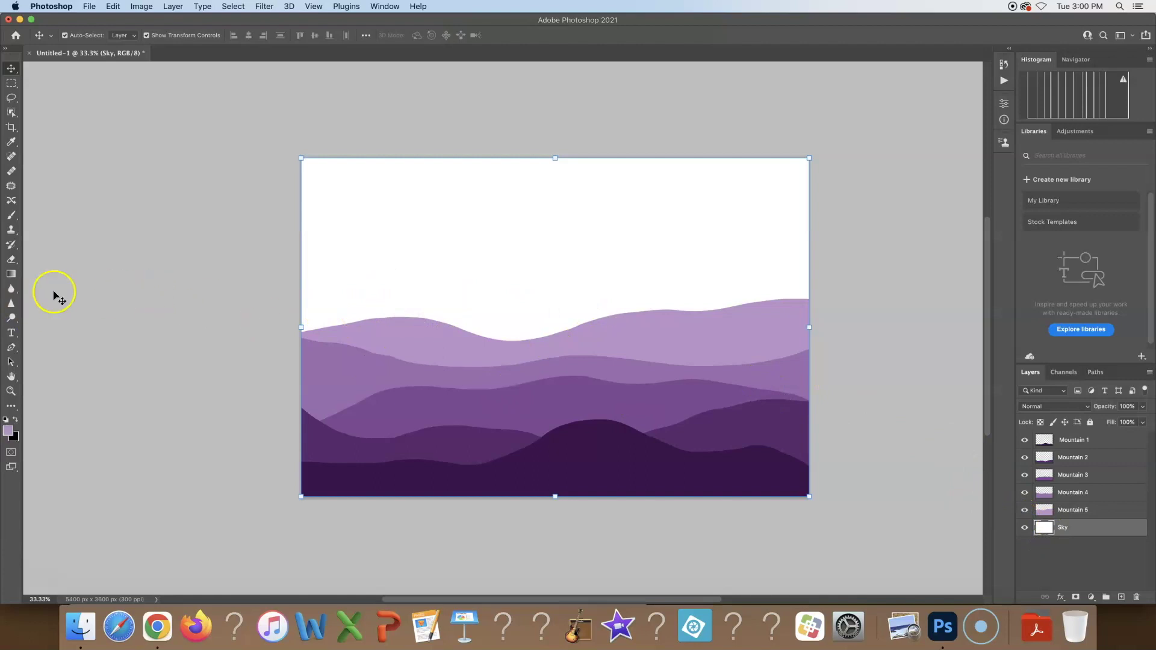
click(14, 274)
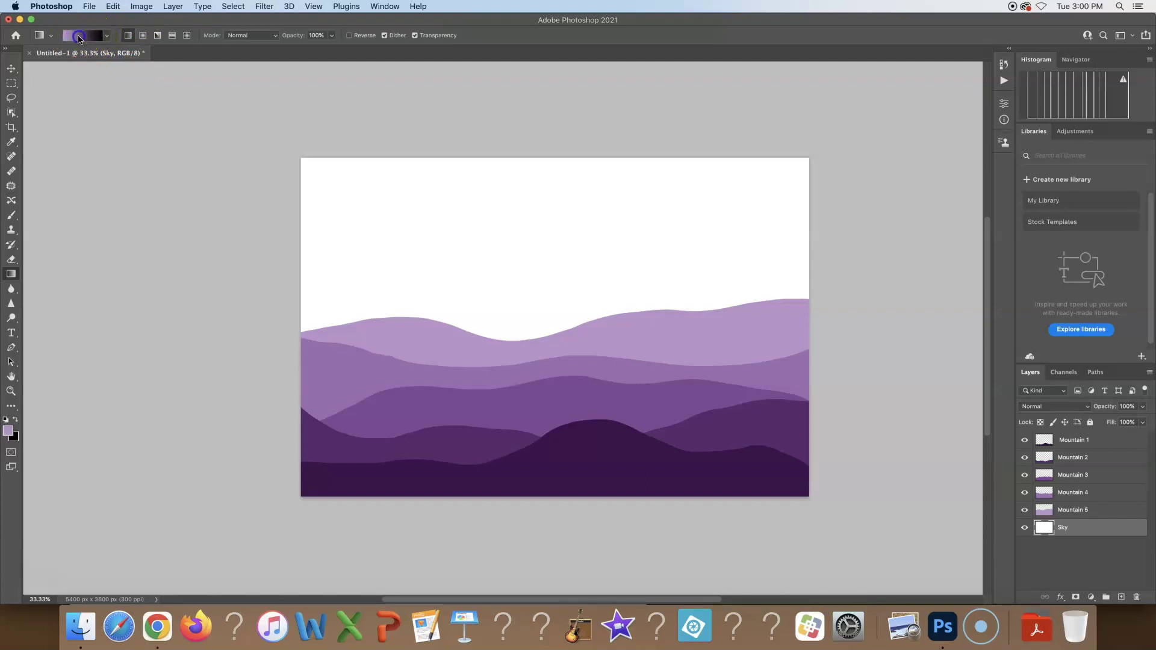
- In the Gradient Editor, set the left colour stop to vivid orange ff5a00
click(79, 37)
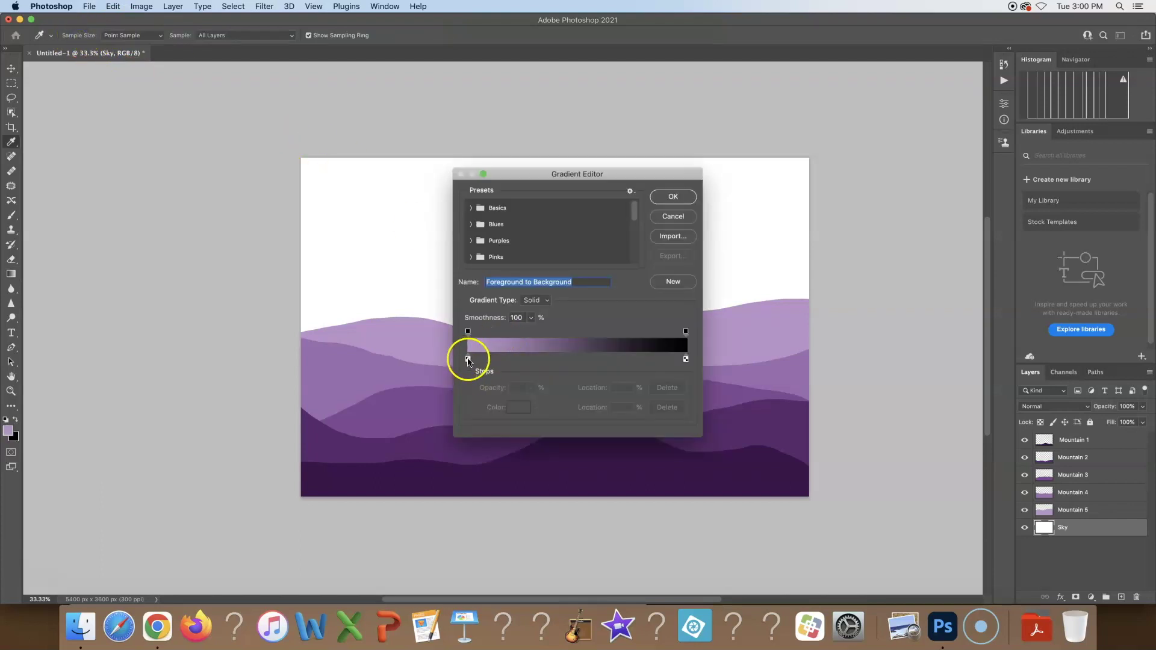
click(468, 332)
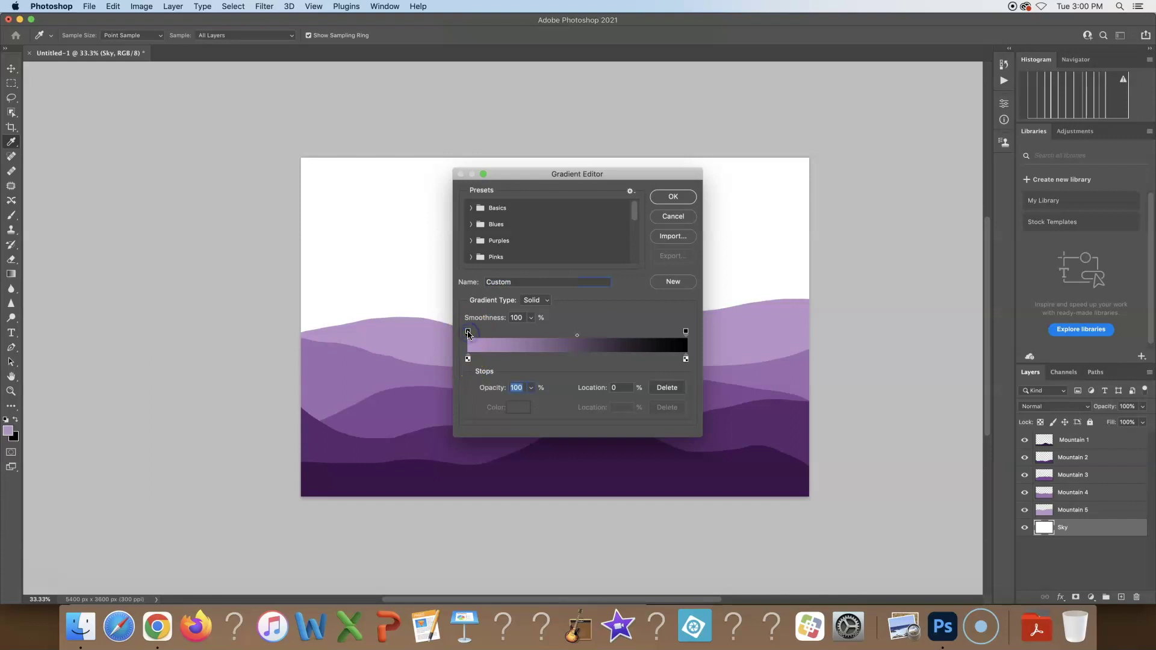
double_click(466, 359)
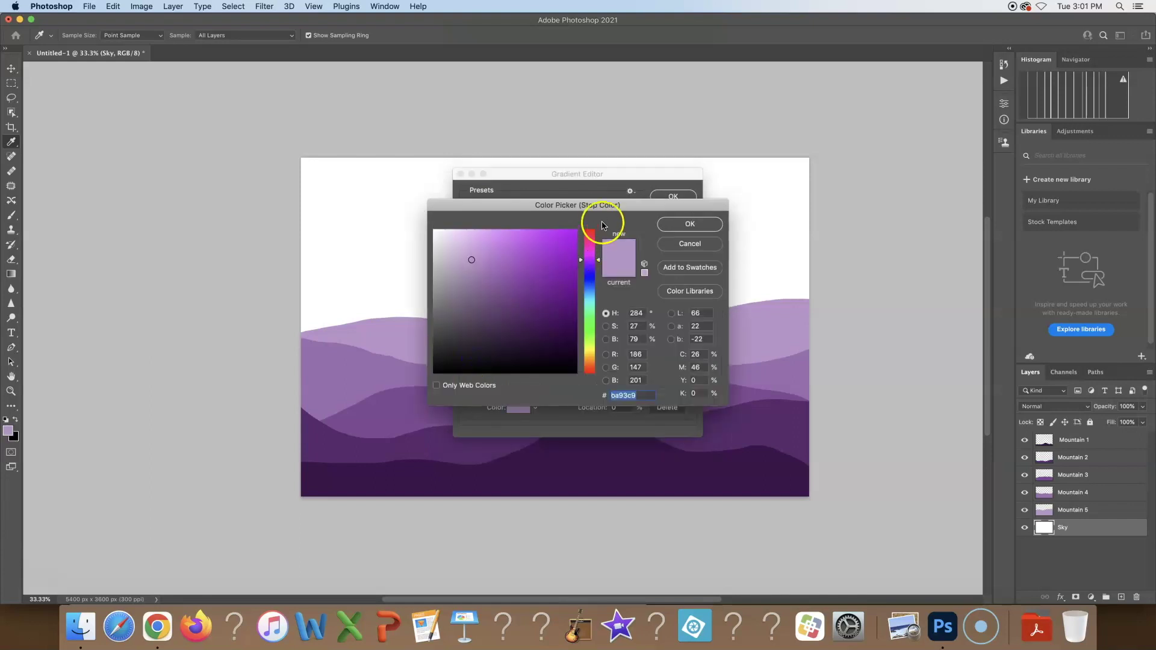
drag(596, 206, 272, 138)
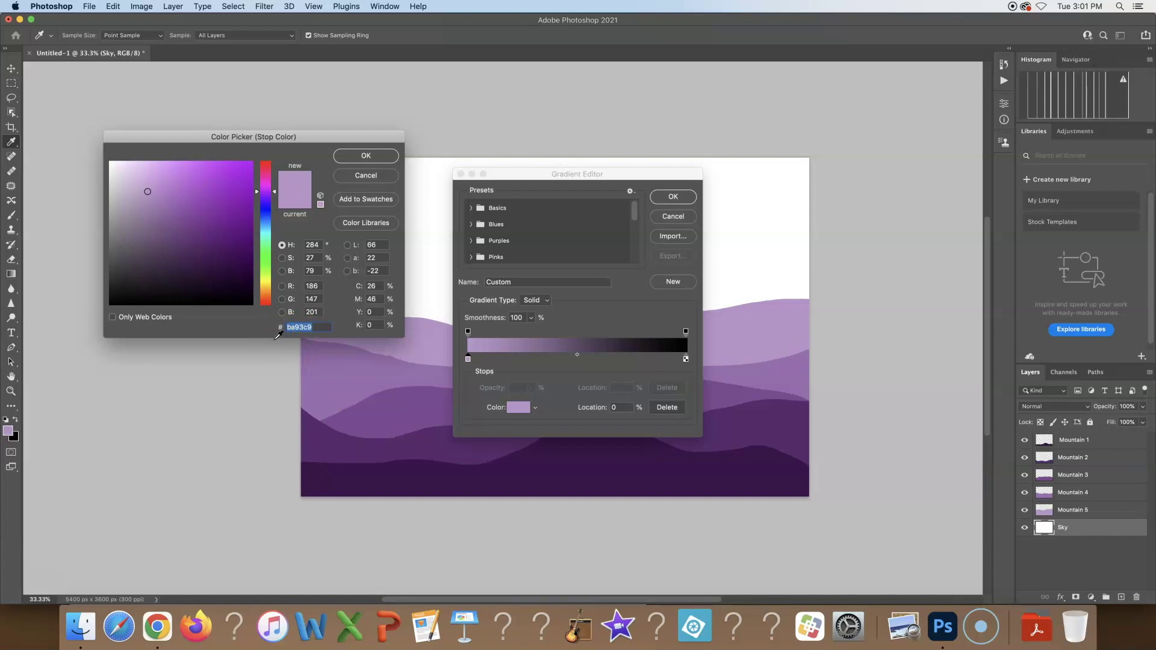
click(267, 291)
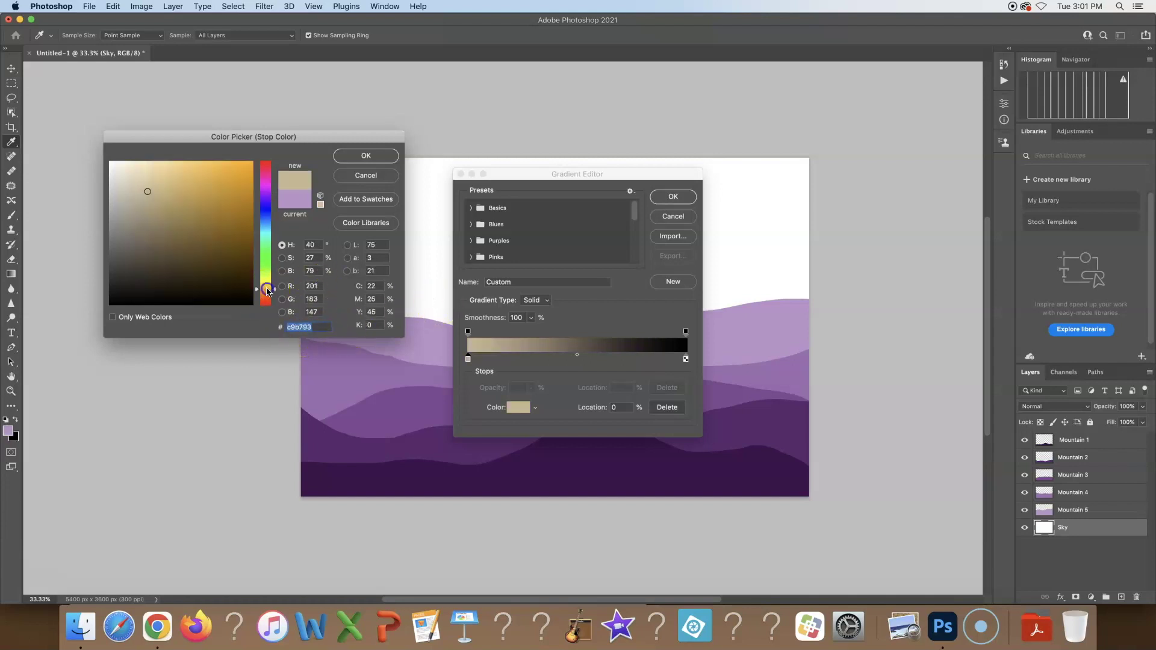
drag(259, 290, 263, 296)
click(245, 185)
click(366, 155)
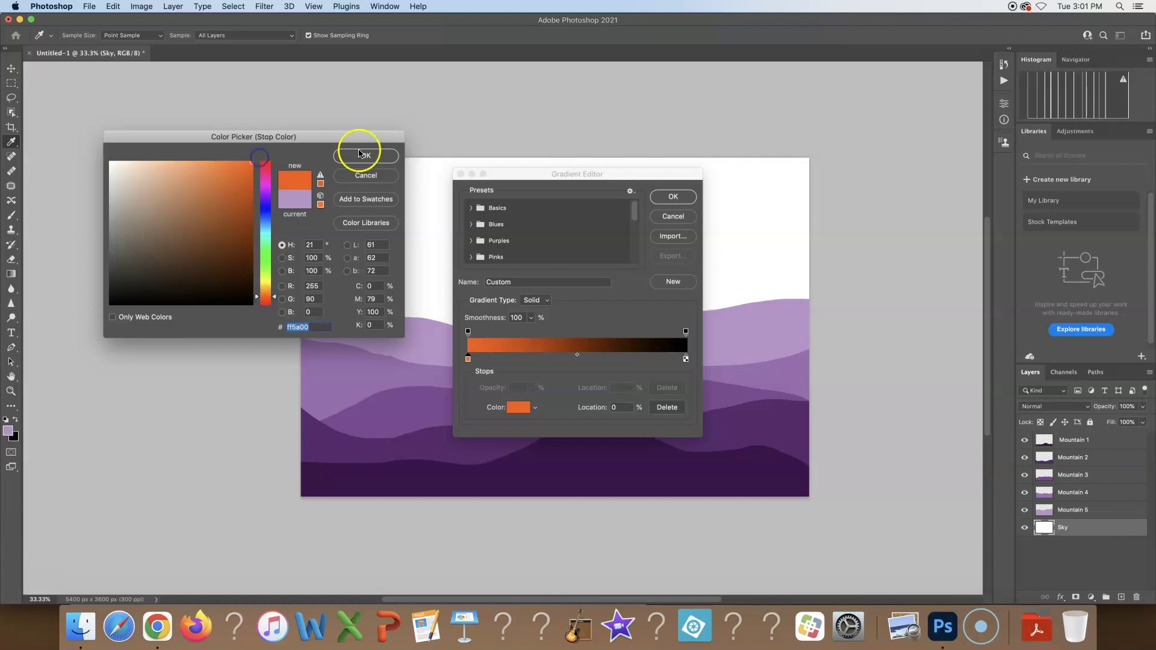
- Set the right colour stop to bright yellow and accept the orange-to-yellow gradient
click(679, 351)
double_click(686, 359)
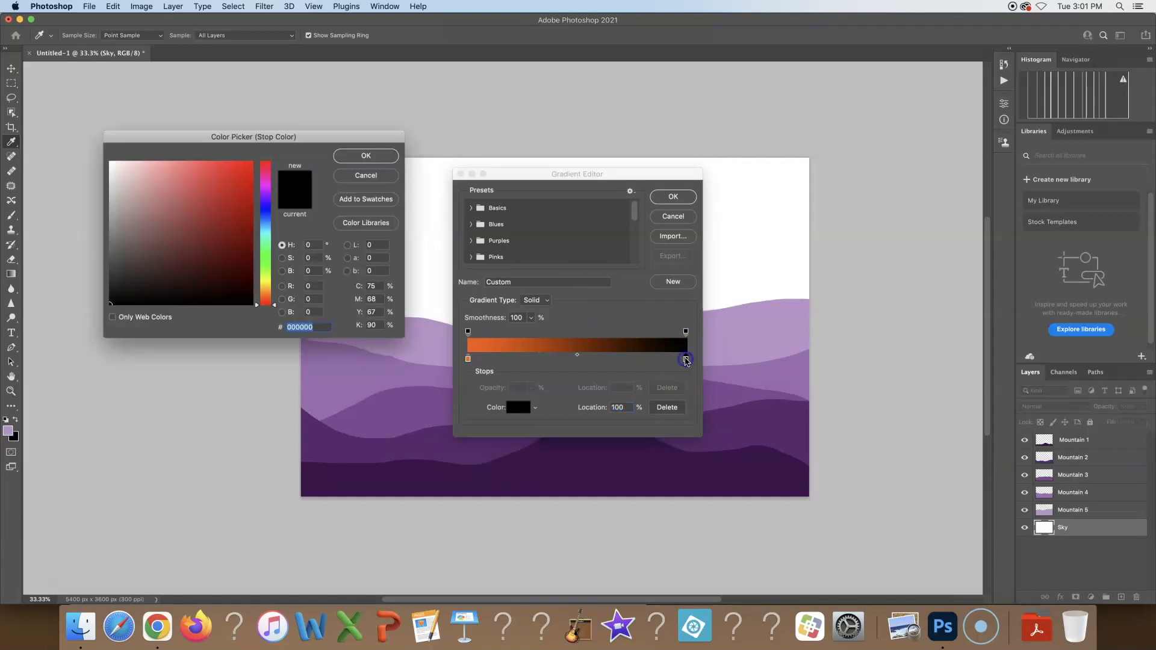
drag(267, 287, 268, 279)
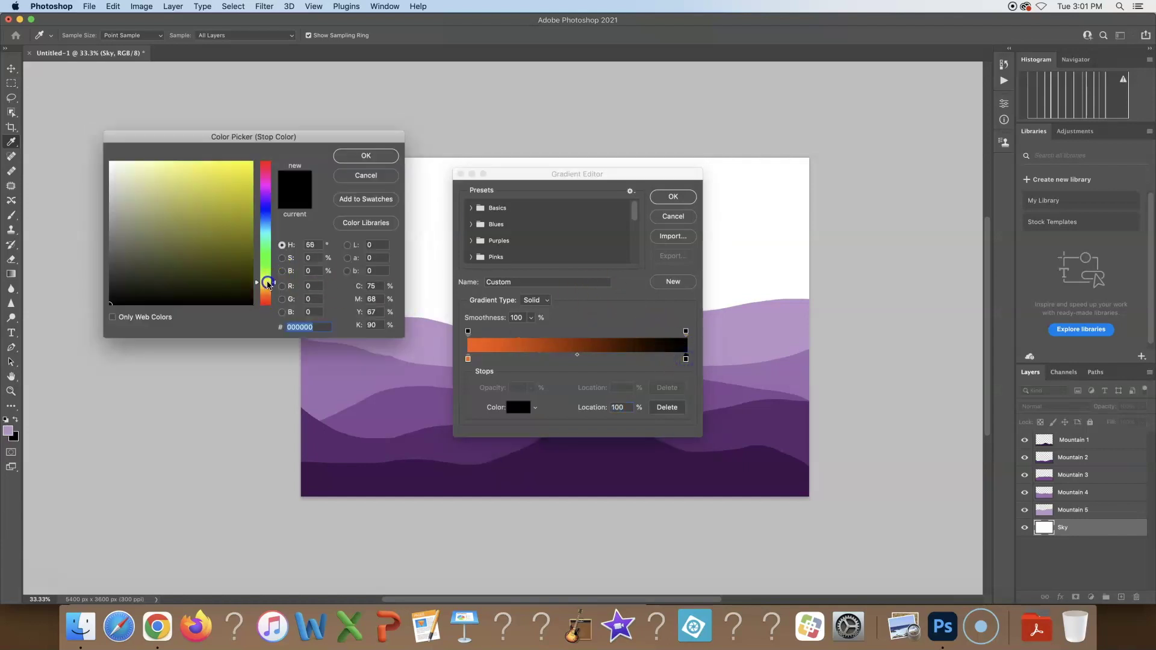
click(231, 189)
click(366, 155)
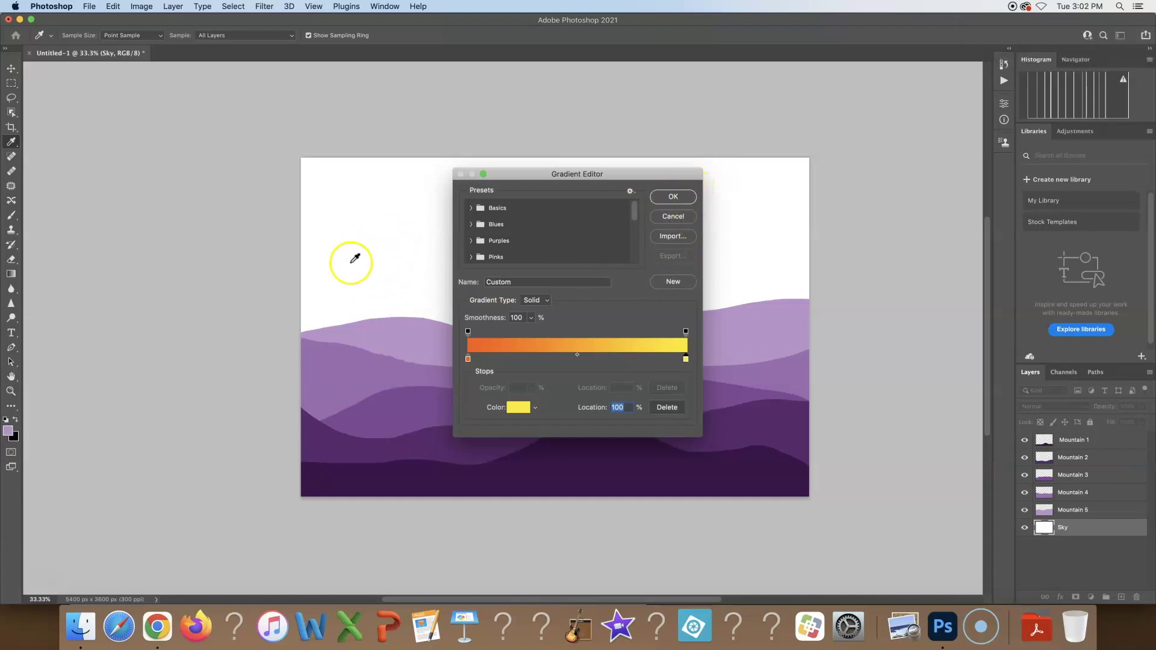
click(673, 198)
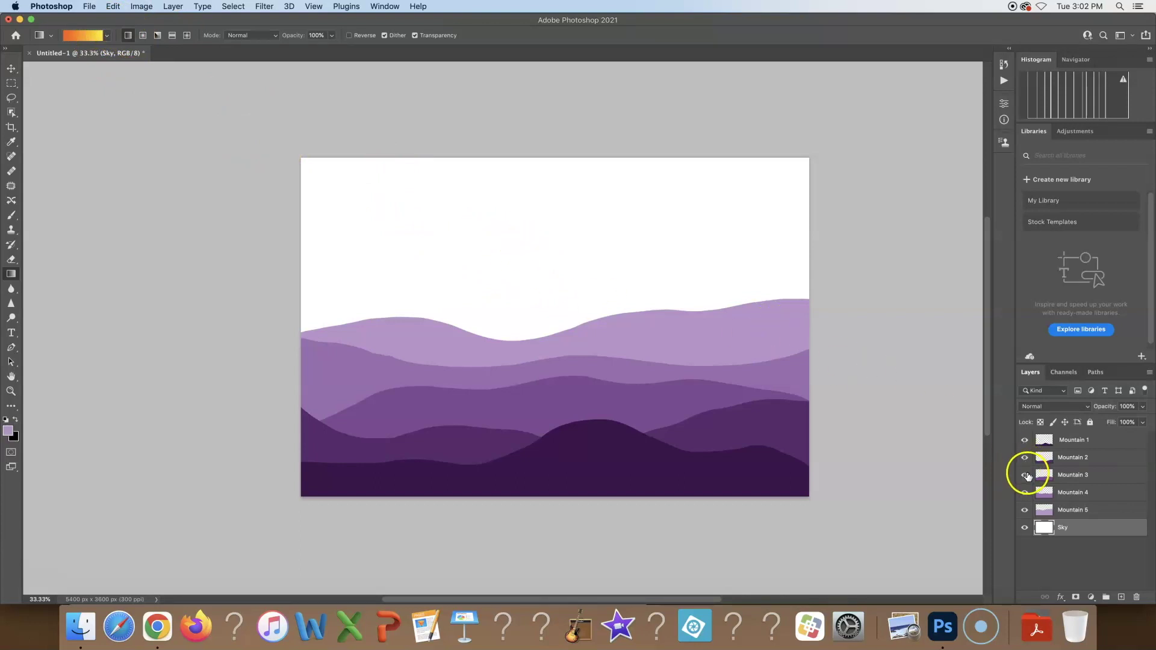
- Hide all layers except Sky and fill it with a vertical orange-yellow linear gradient
alt+click(1023, 529)
drag(542, 230, 534, 436)
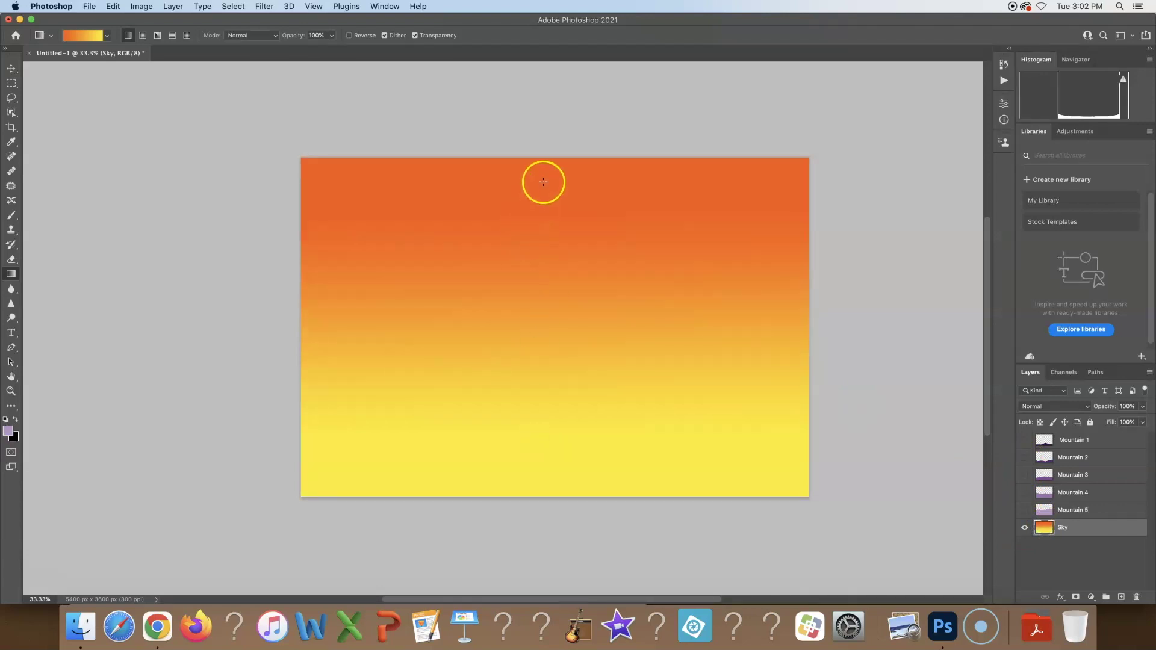
drag(542, 450, 546, 218)
drag(564, 340, 564, 340)
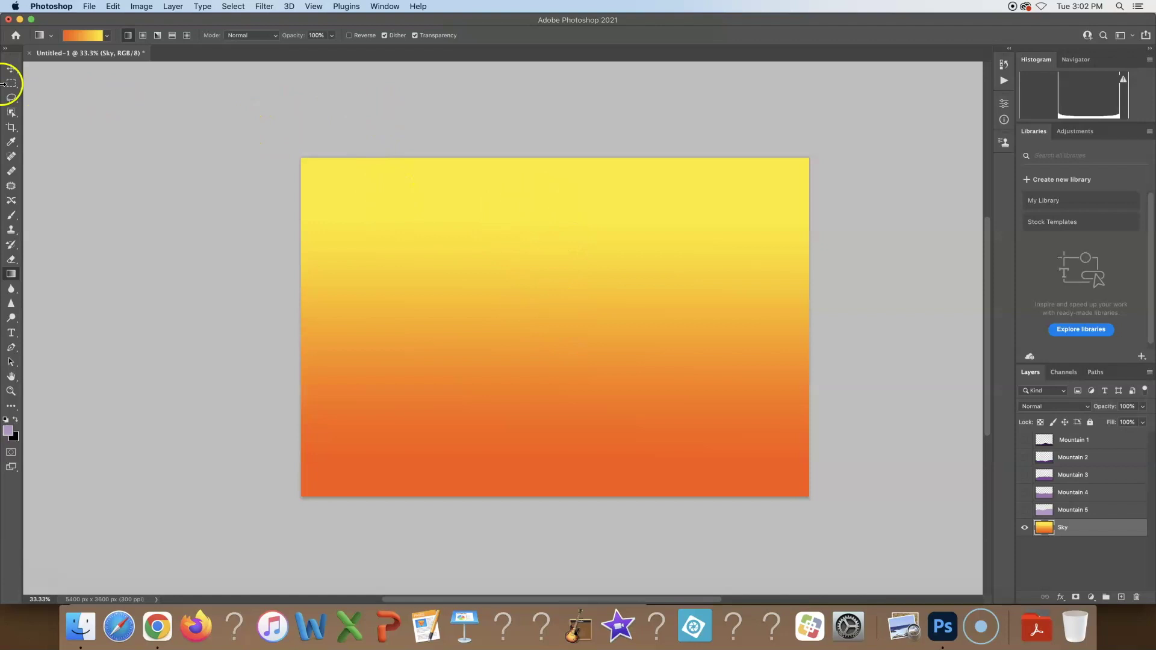
- Try radial, reversed radial and angle orange-yellow gradients on the Sky layer
click(144, 36)
drag(510, 321, 511, 321)
drag(638, 267, 513, 354)
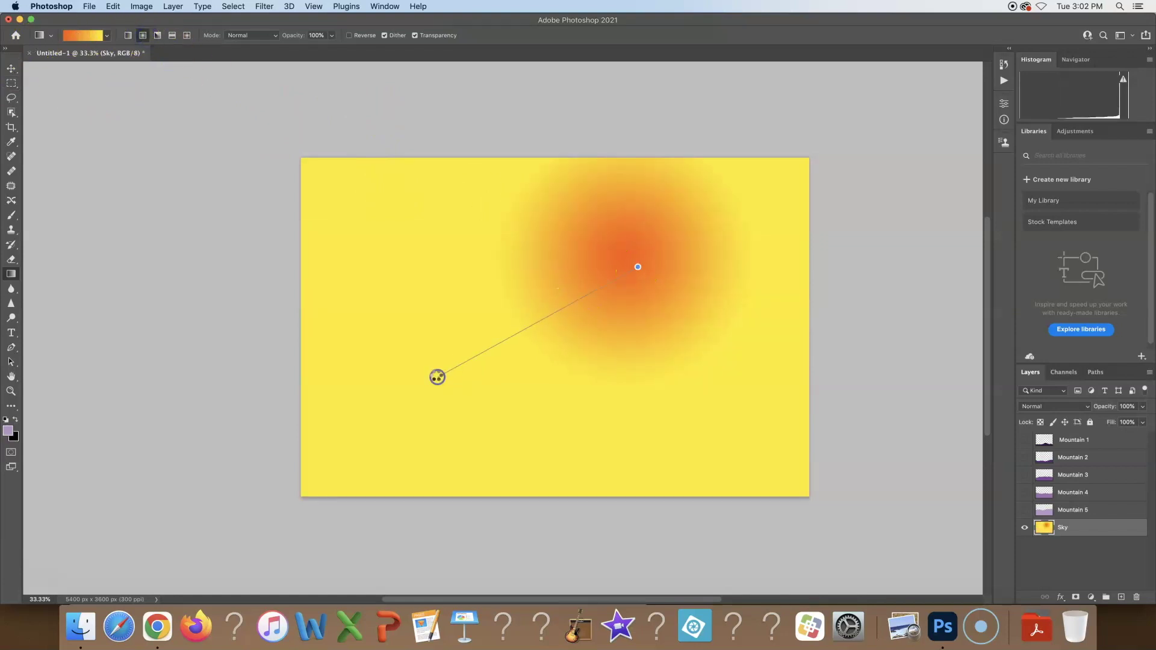
drag(437, 377, 437, 377)
click(349, 36)
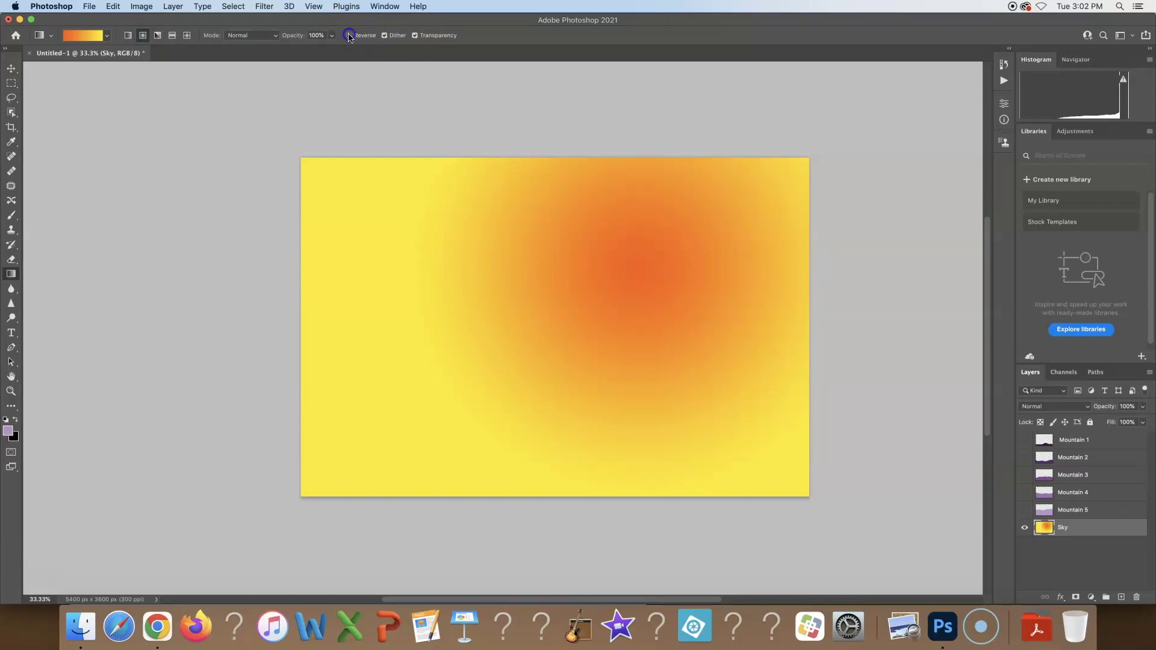
drag(637, 240, 462, 387)
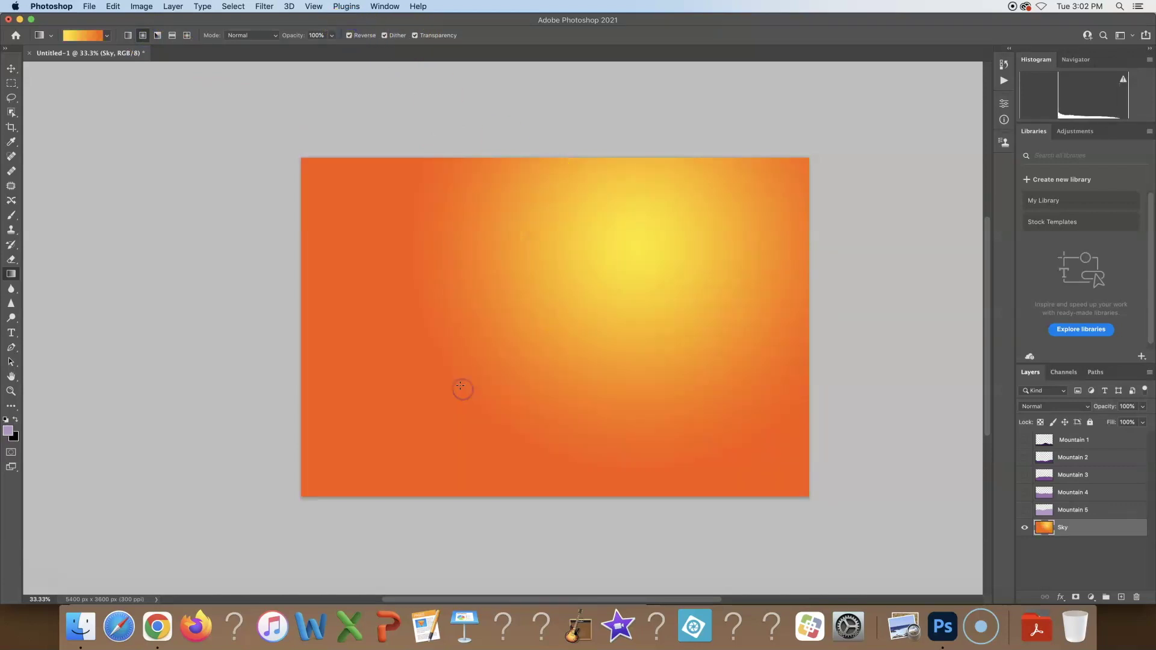
click(157, 35)
drag(610, 292, 553, 304)
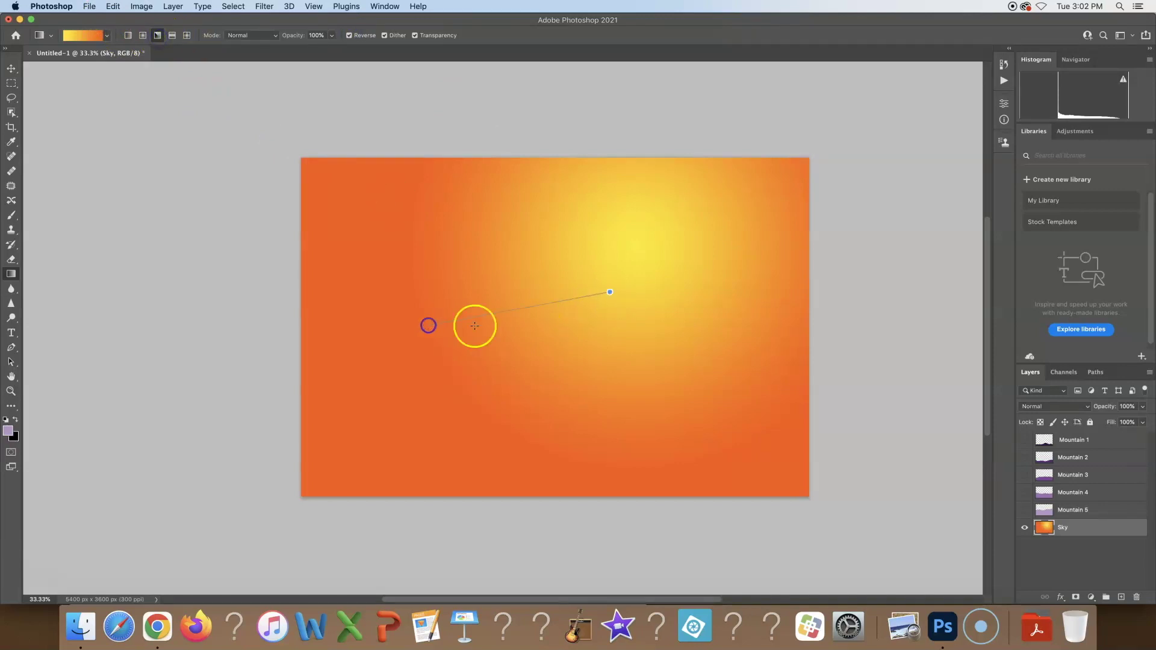
drag(474, 326, 474, 325)
drag(607, 272, 530, 331)
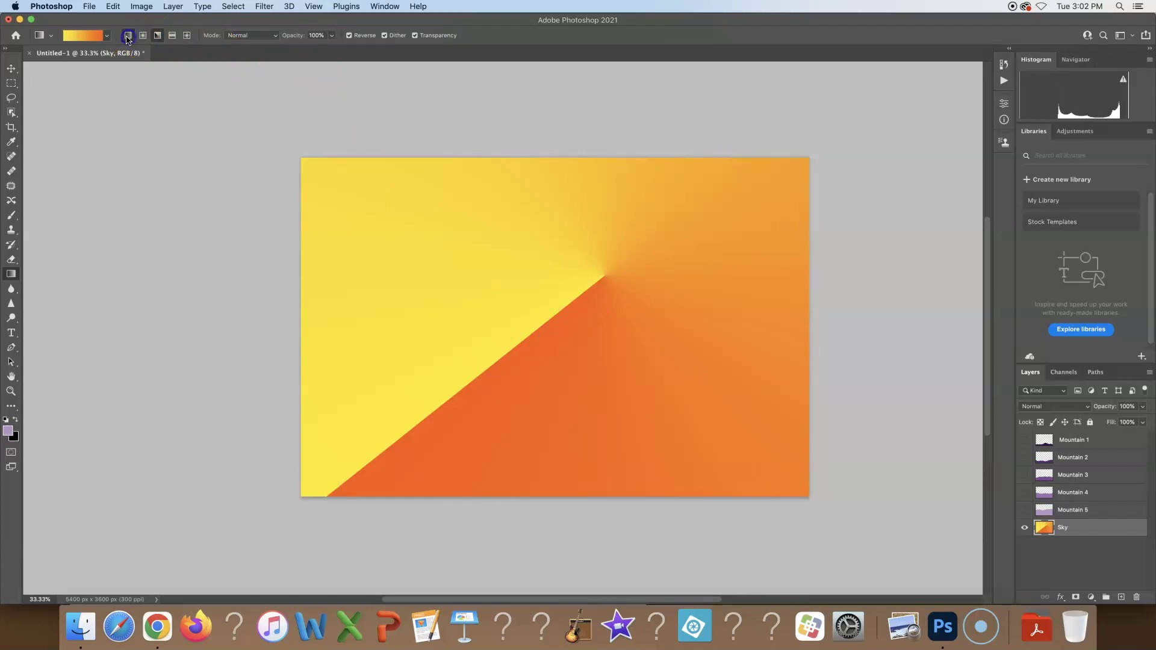
- Show the mountain layers again and redraw the sky as an orange-left to yellow-right gradient
alt+click(1024, 528)
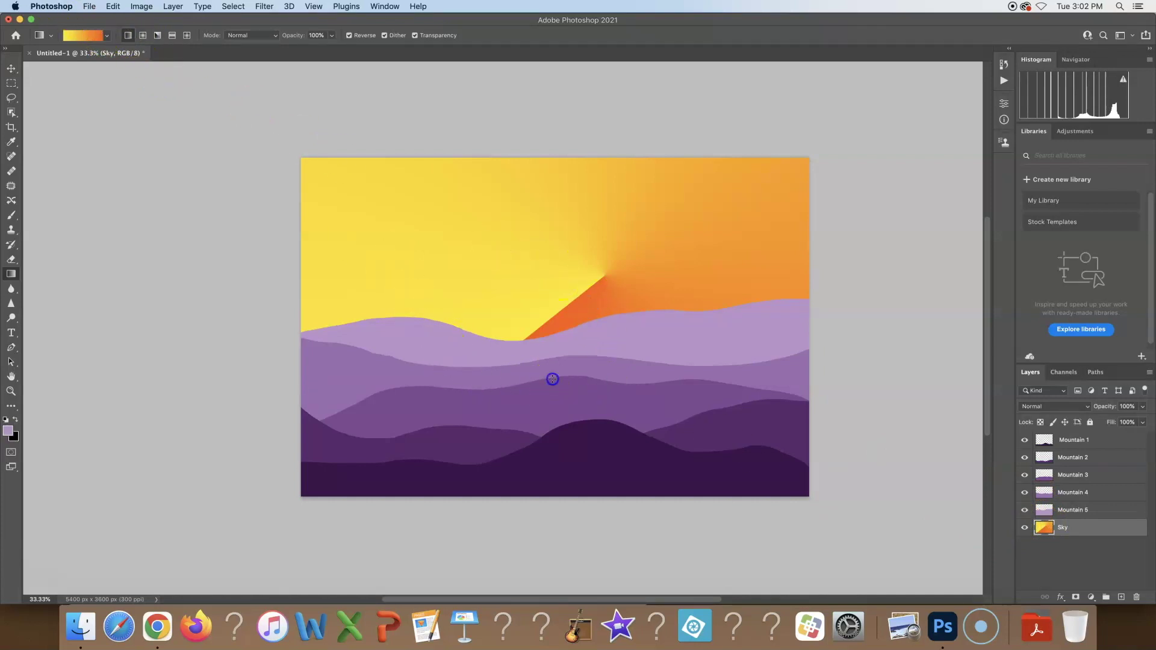
drag(546, 222, 547, 219)
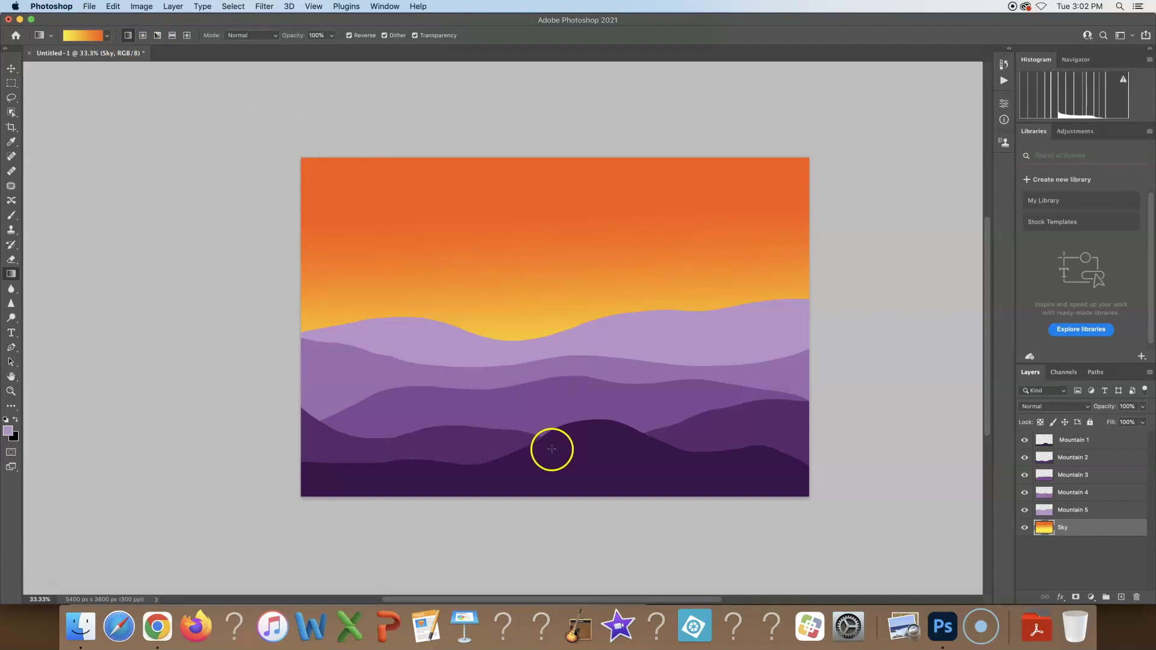
drag(559, 478, 563, 214)
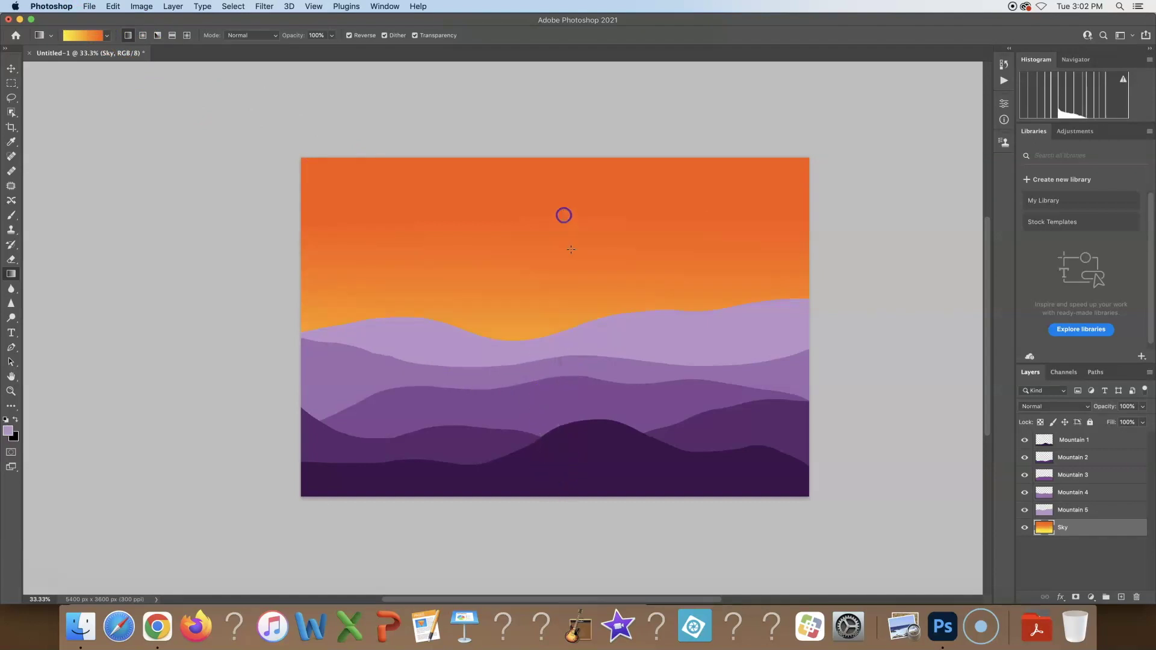
drag(560, 418, 570, 180)
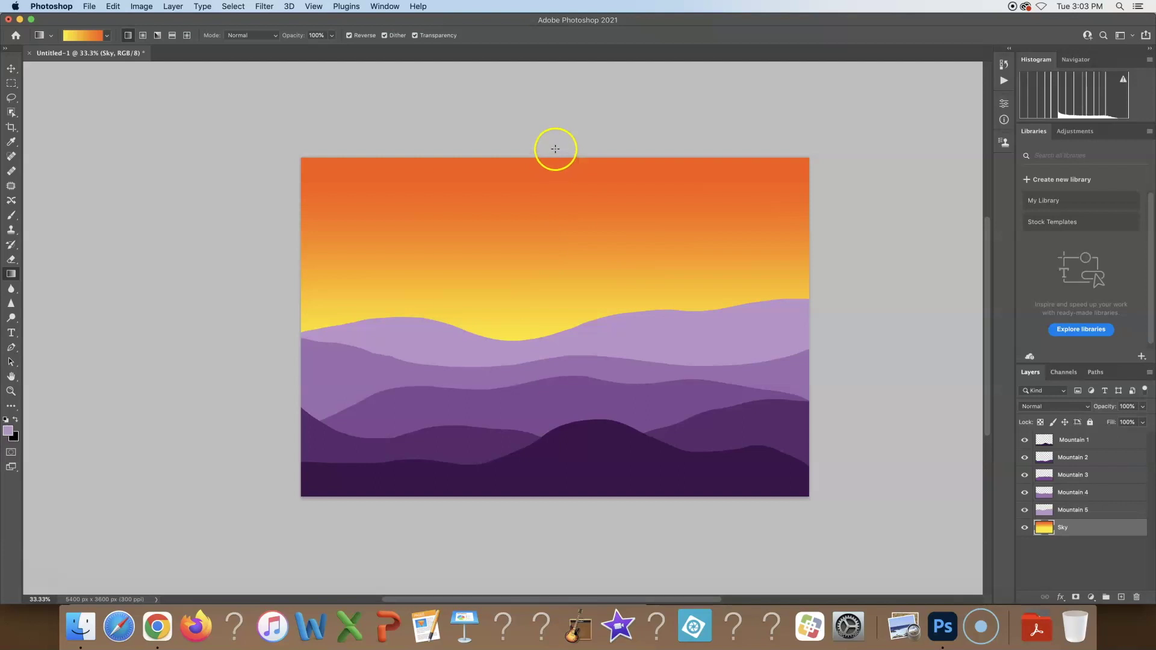
drag(549, 190, 549, 190)
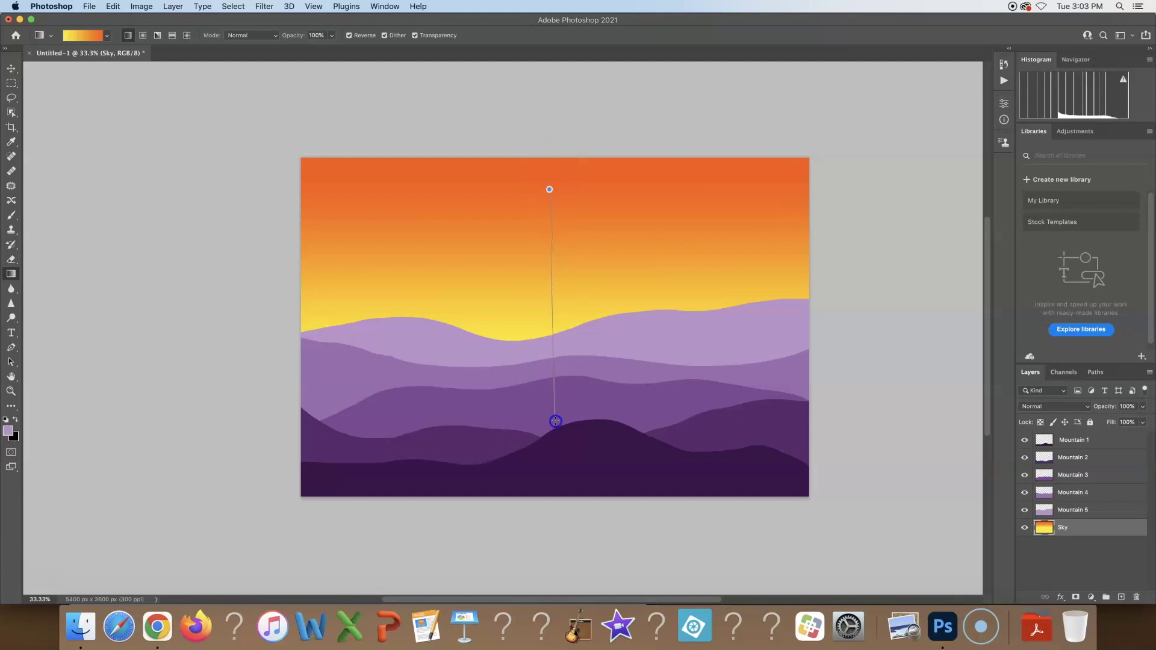
drag(555, 421, 555, 421)
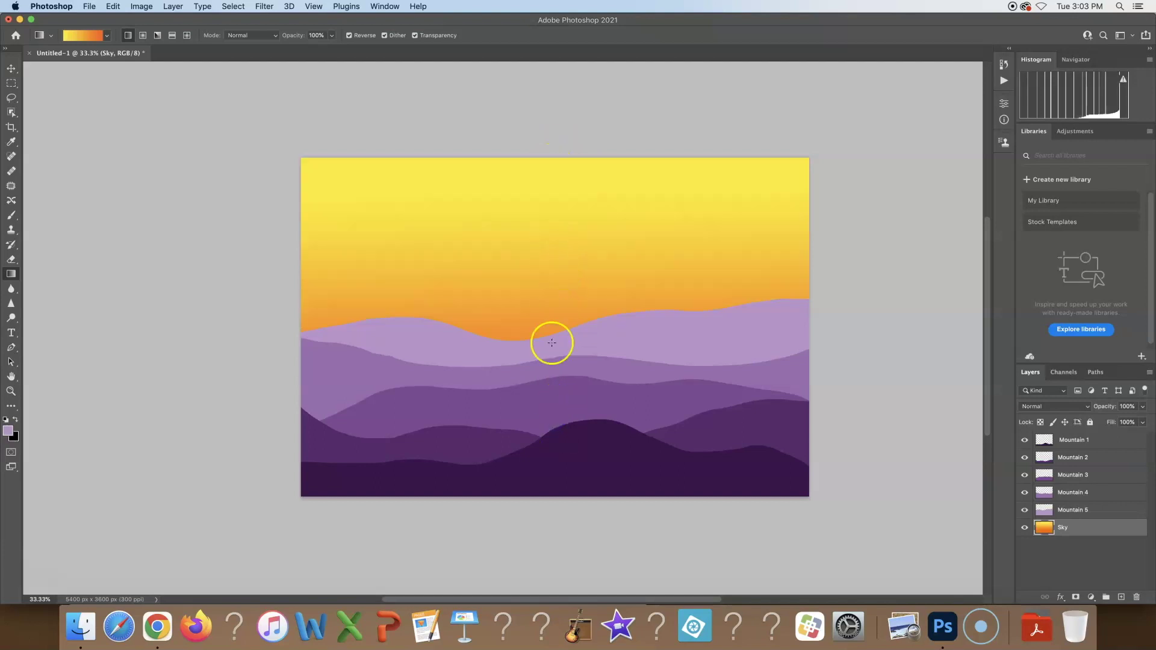
drag(452, 243, 753, 309)
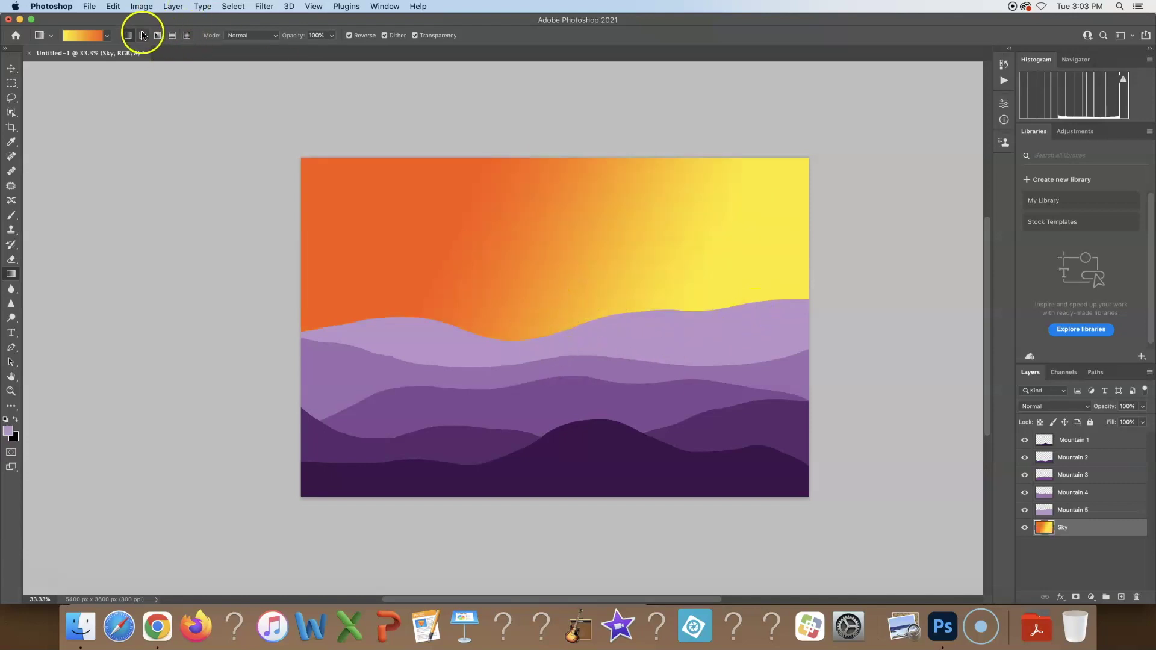
- Redraw the Sky gradient repeatedly until it runs from deep orange at top to yellow above the hills
drag(512, 337, 687, 205)
drag(467, 374, 676, 173)
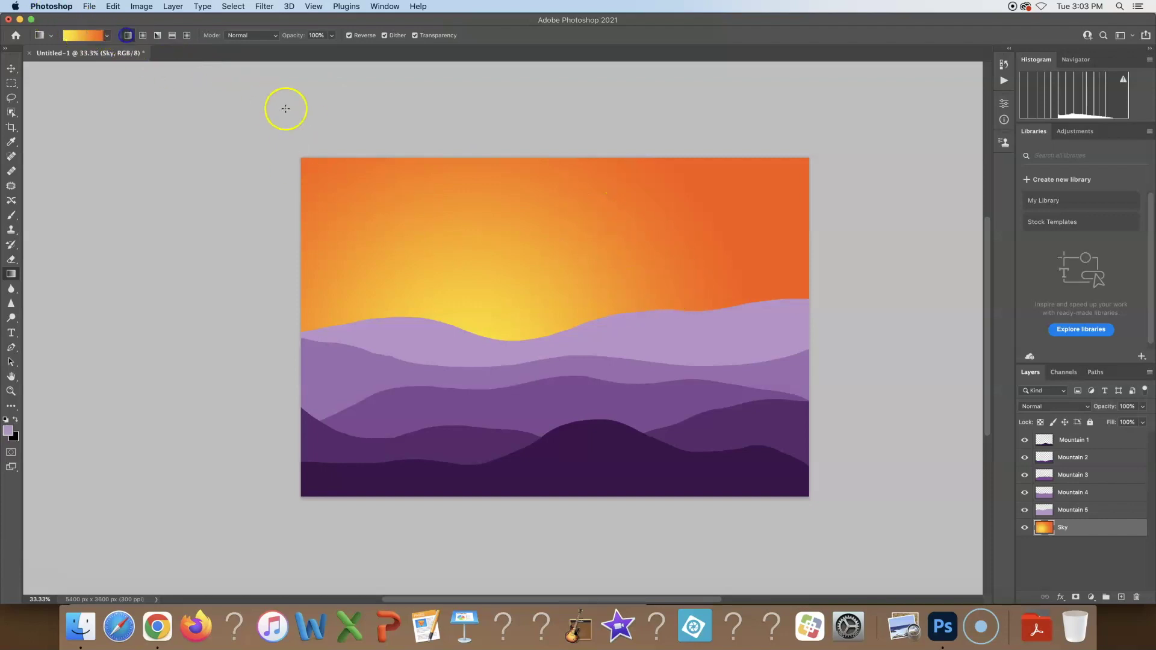
drag(578, 400, 571, 224)
drag(534, 405, 539, 197)
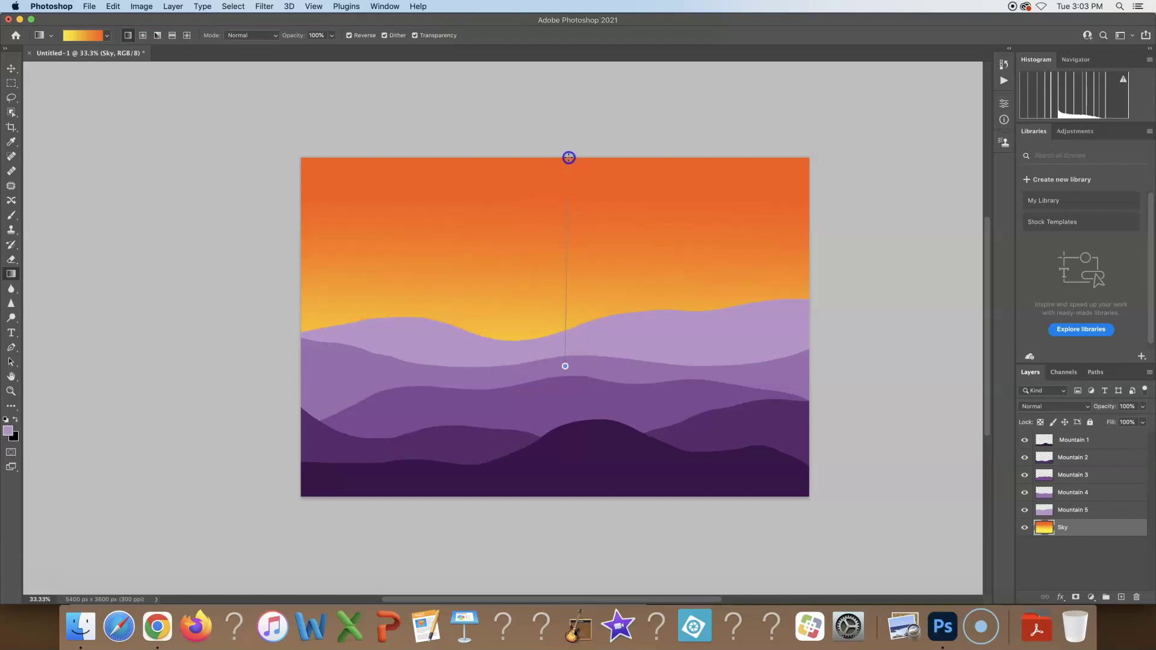
drag(569, 157, 568, 156)
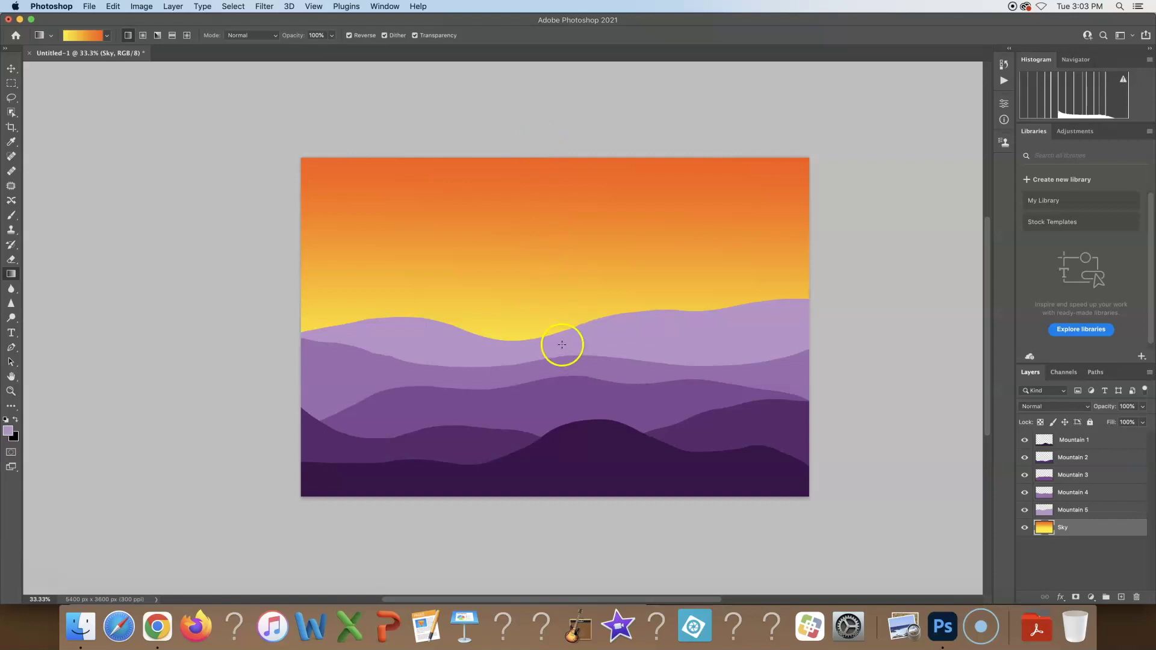
drag(563, 277, 556, 239)
drag(560, 363, 560, 202)
drag(560, 393, 563, 188)
drag(567, 432, 568, 157)
drag(562, 443, 556, 327)
drag(557, 254, 556, 251)
drag(561, 391, 575, 214)
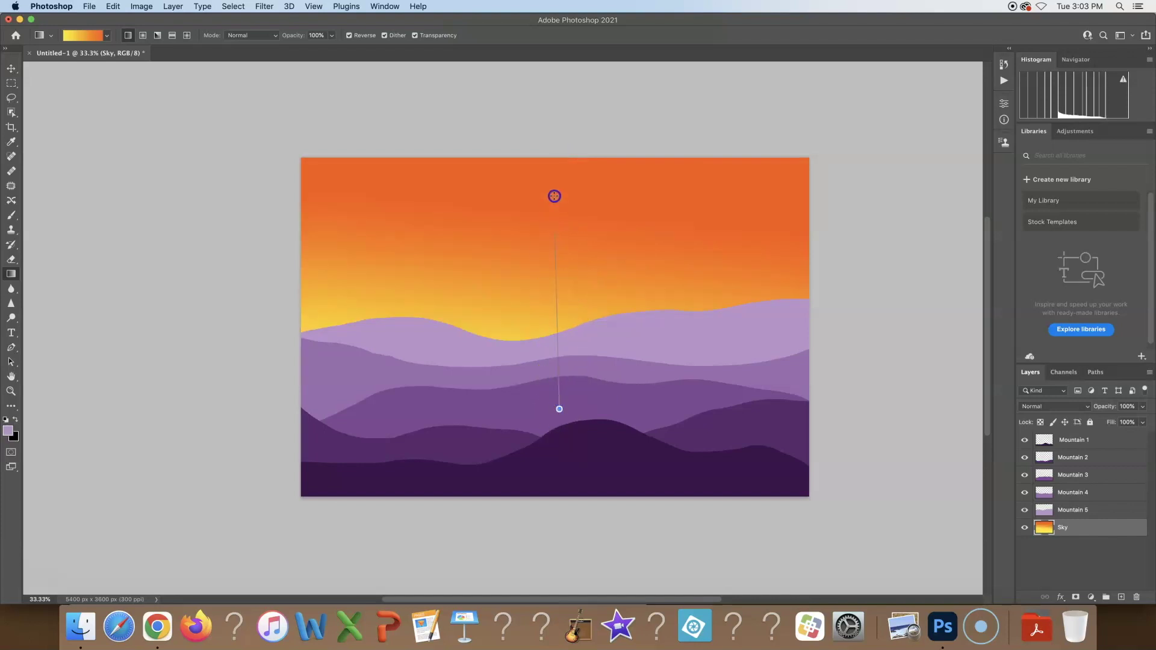
drag(557, 163, 556, 162)
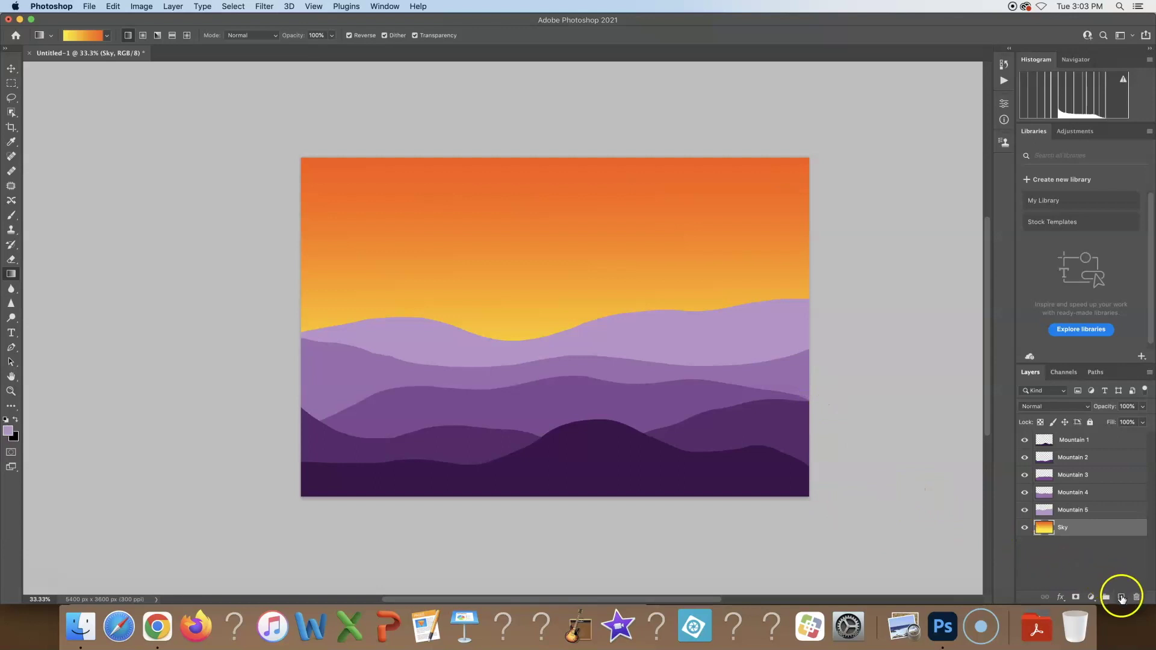
- Add Layer 1 and draw a 1:1 fixed-ratio elliptical selection across the left sky
click(1121, 598)
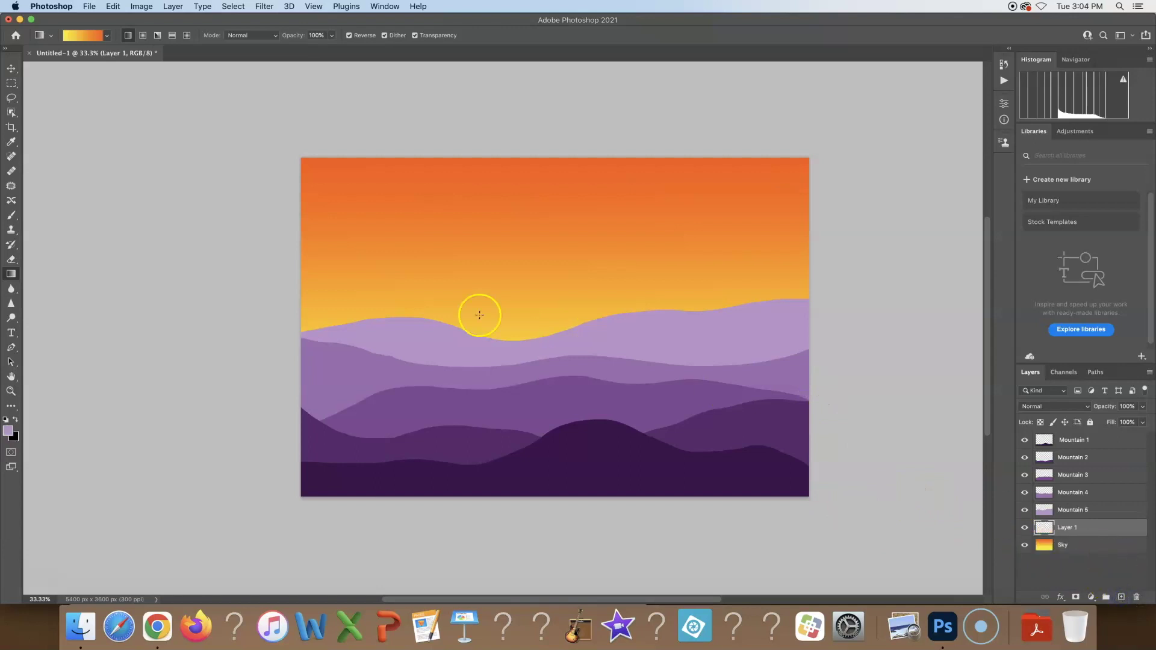
click(12, 84)
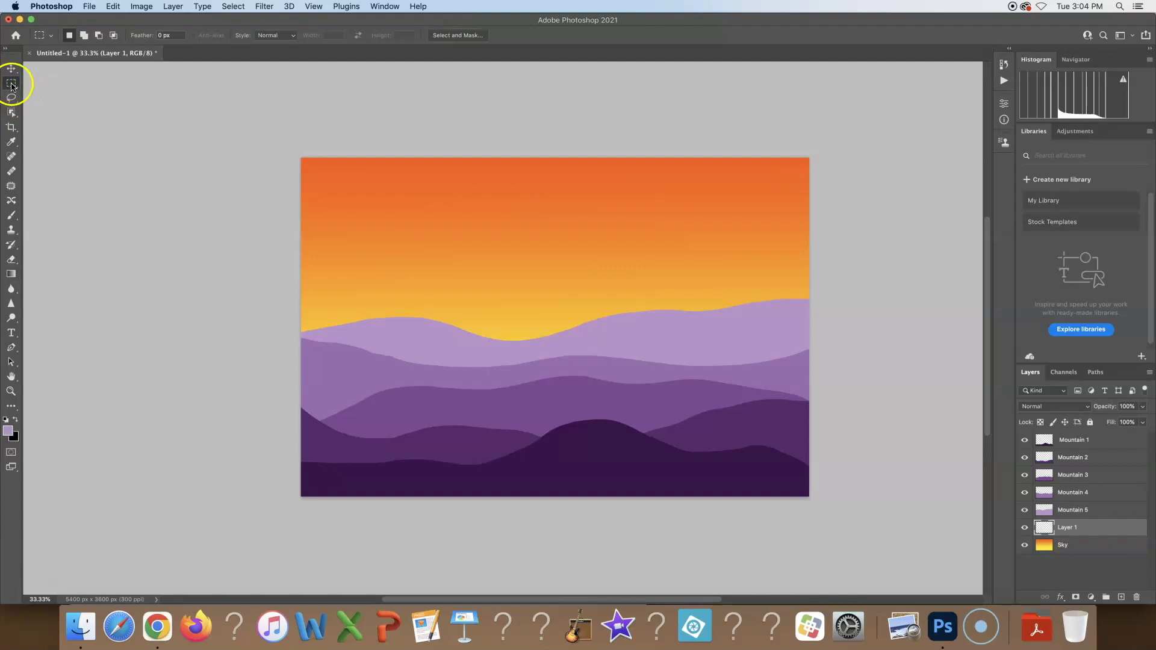
click(12, 85)
click(62, 91)
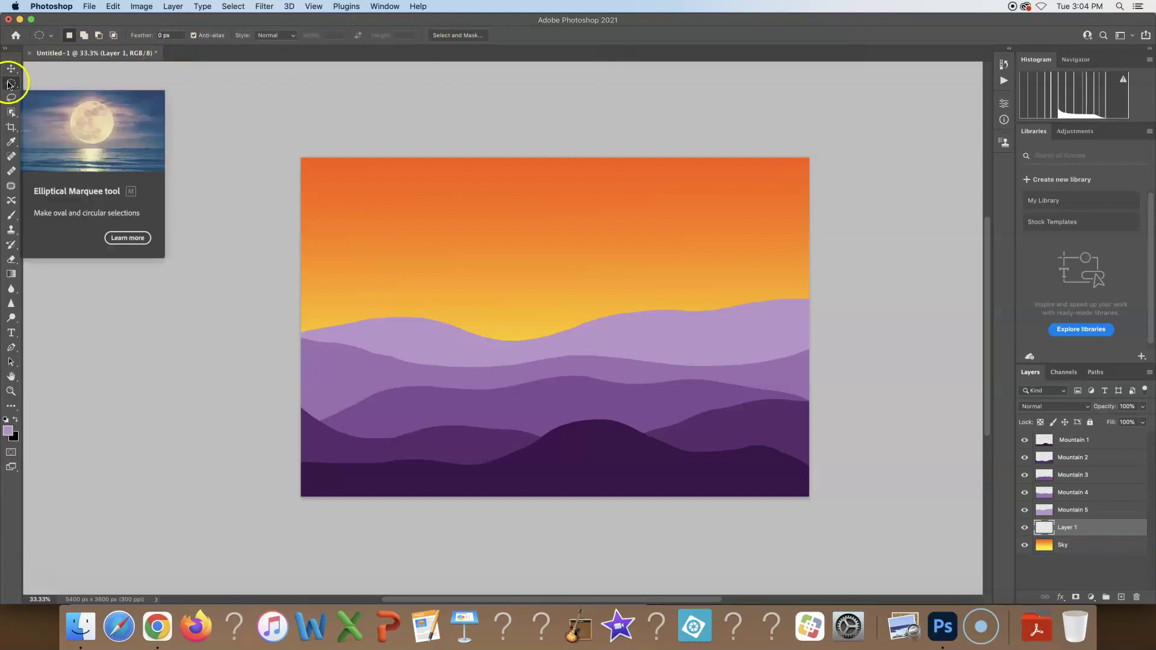
click(277, 35)
click(281, 42)
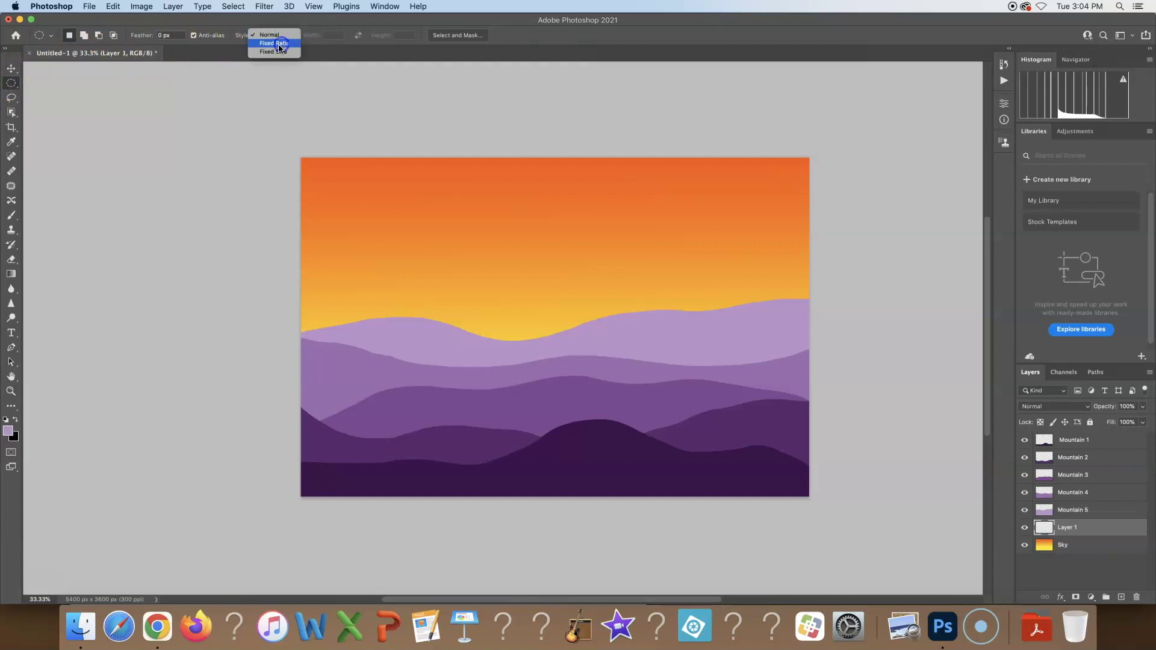
drag(366, 193, 678, 380)
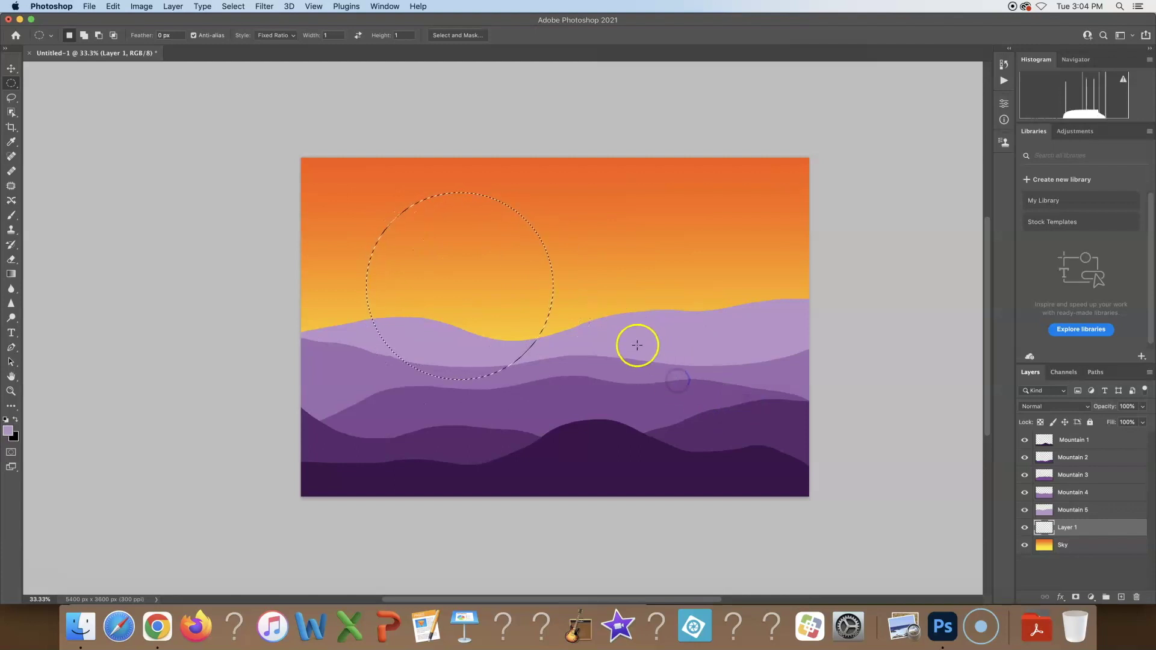
- Rename Layer 1 to Sun/Moon
click(1065, 530)
double_click(1066, 530)
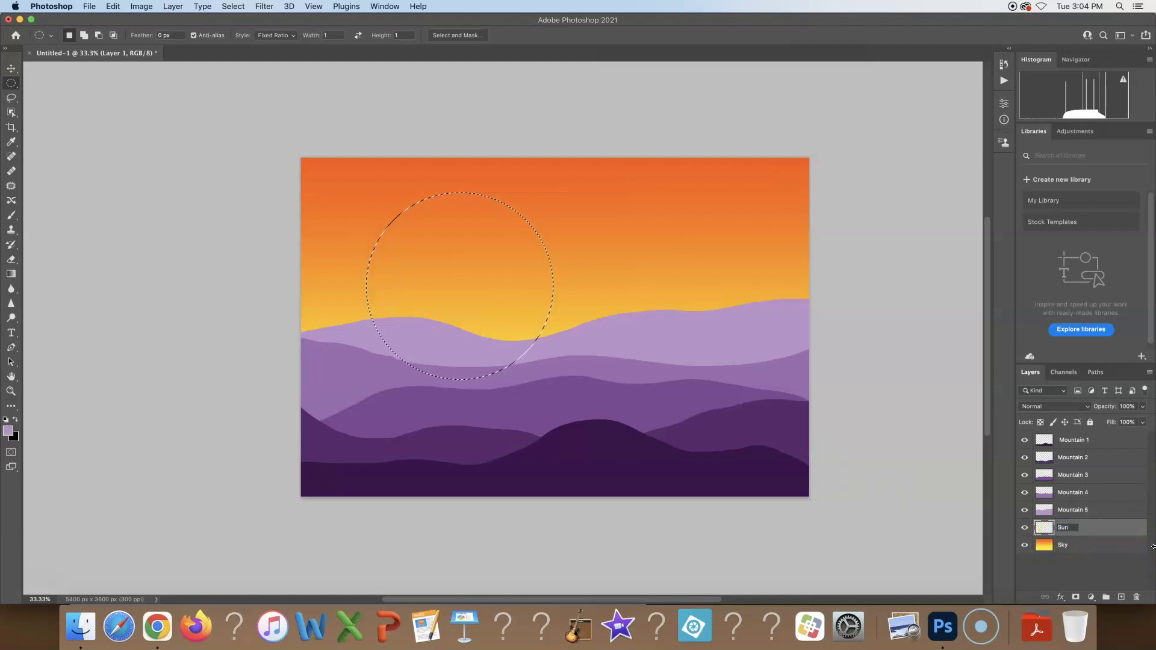
text(Sun/Moon)
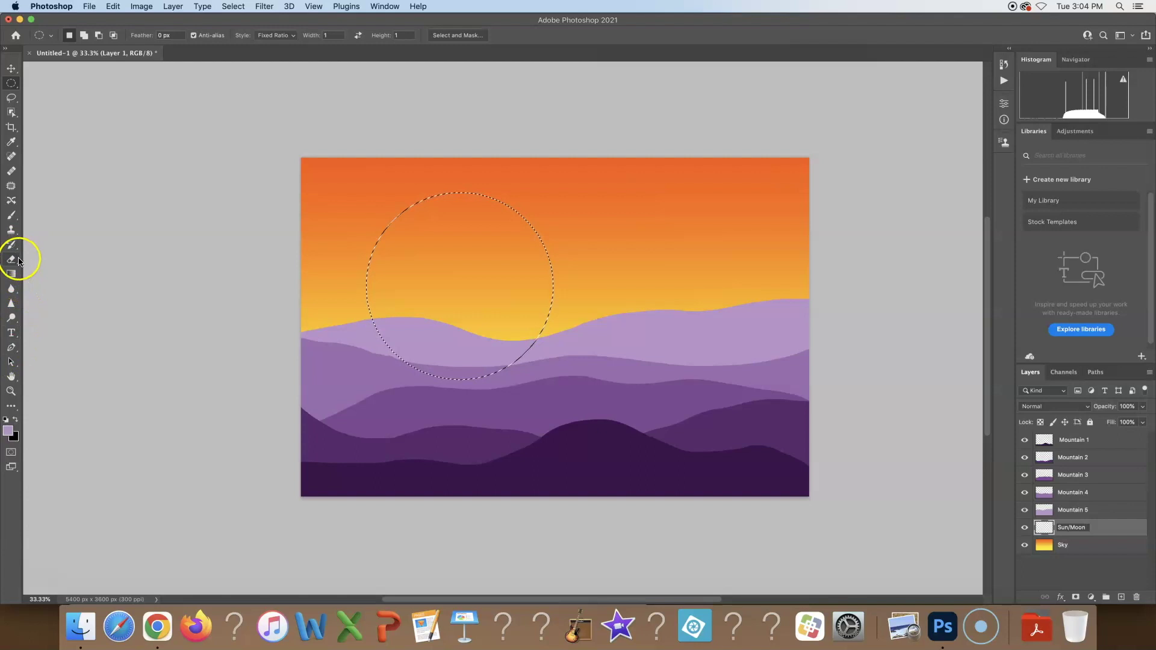
click(9, 432)
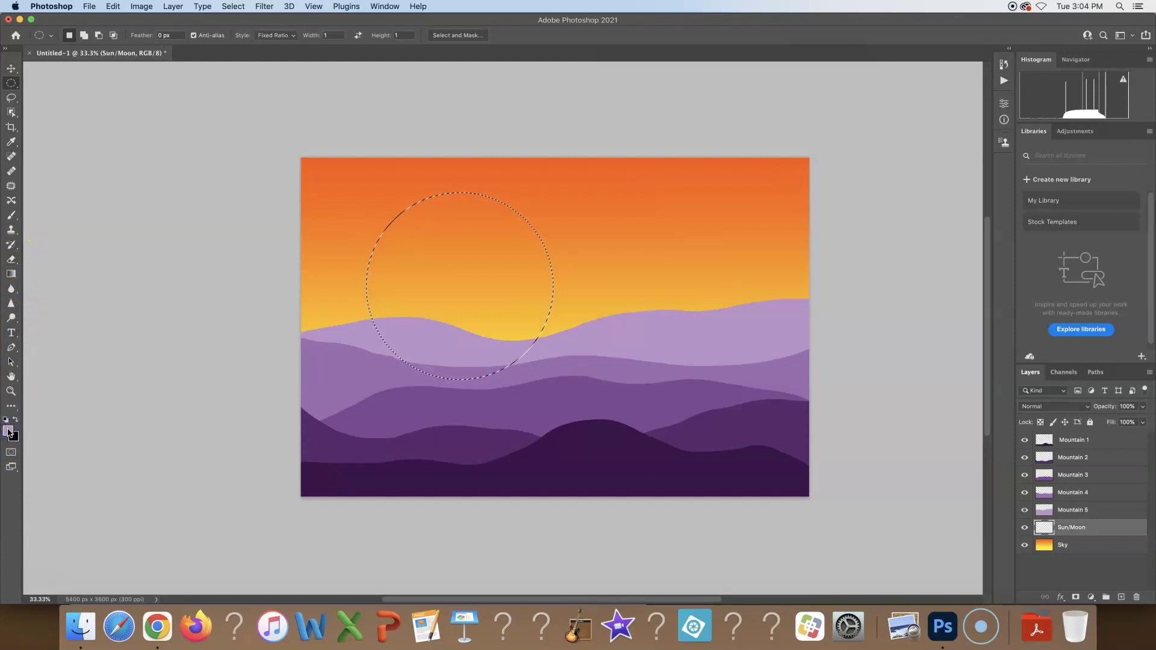
- Fill the circular selection with white using the Paint Bucket, then deselect
click(9, 433)
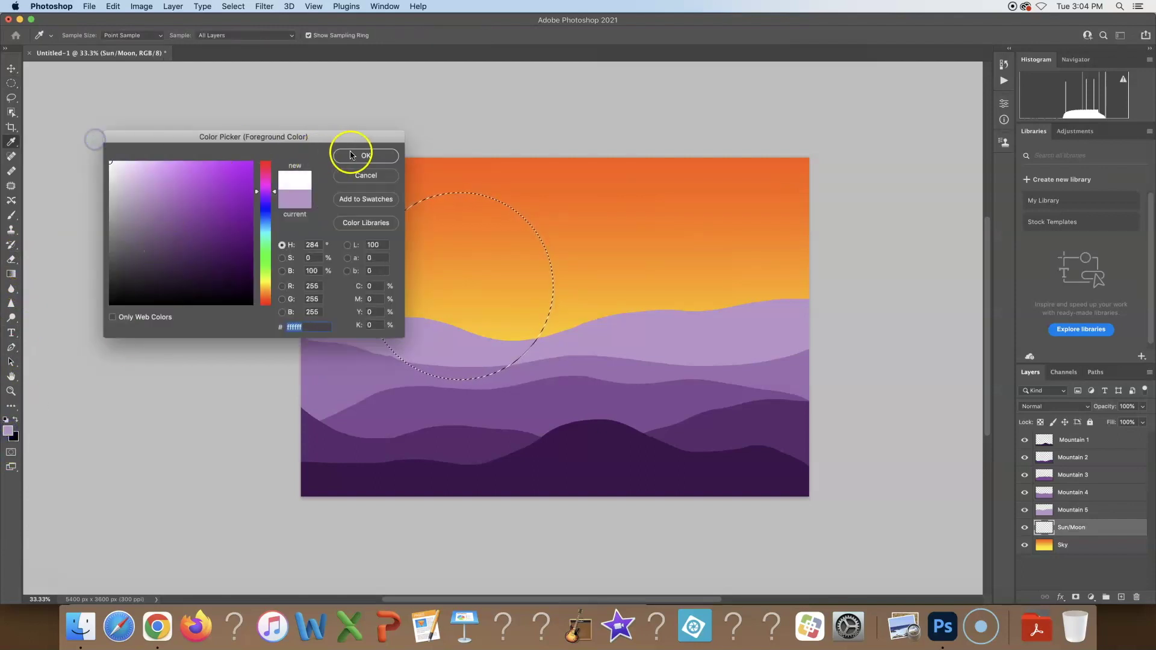
click(355, 155)
click(12, 406)
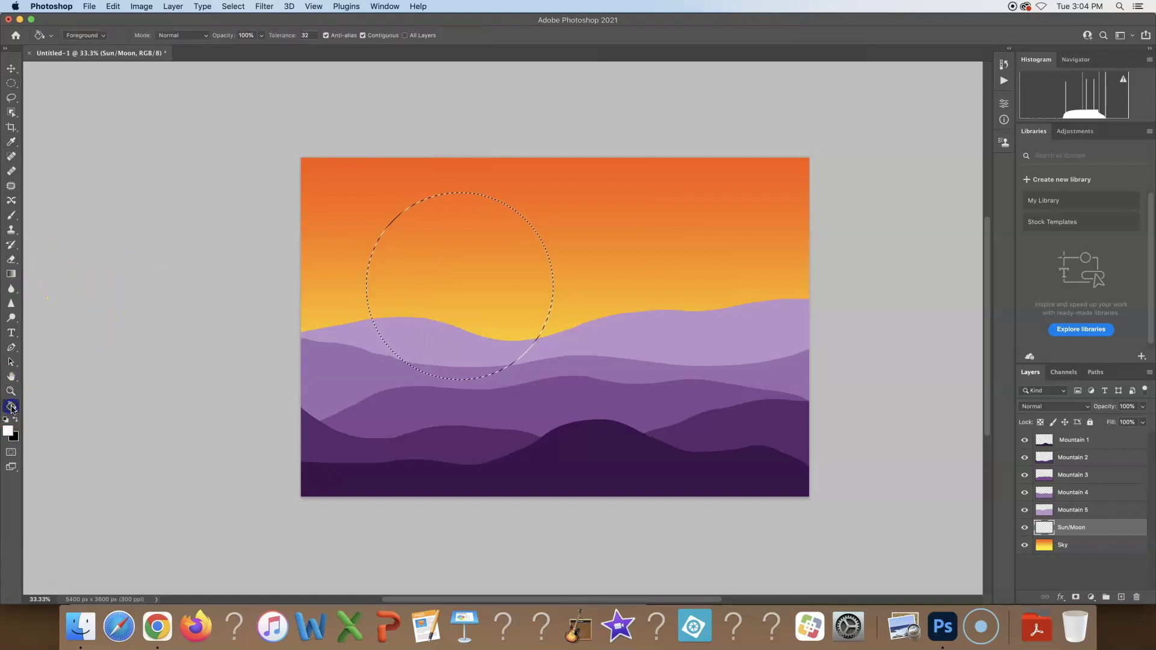
click(429, 259)
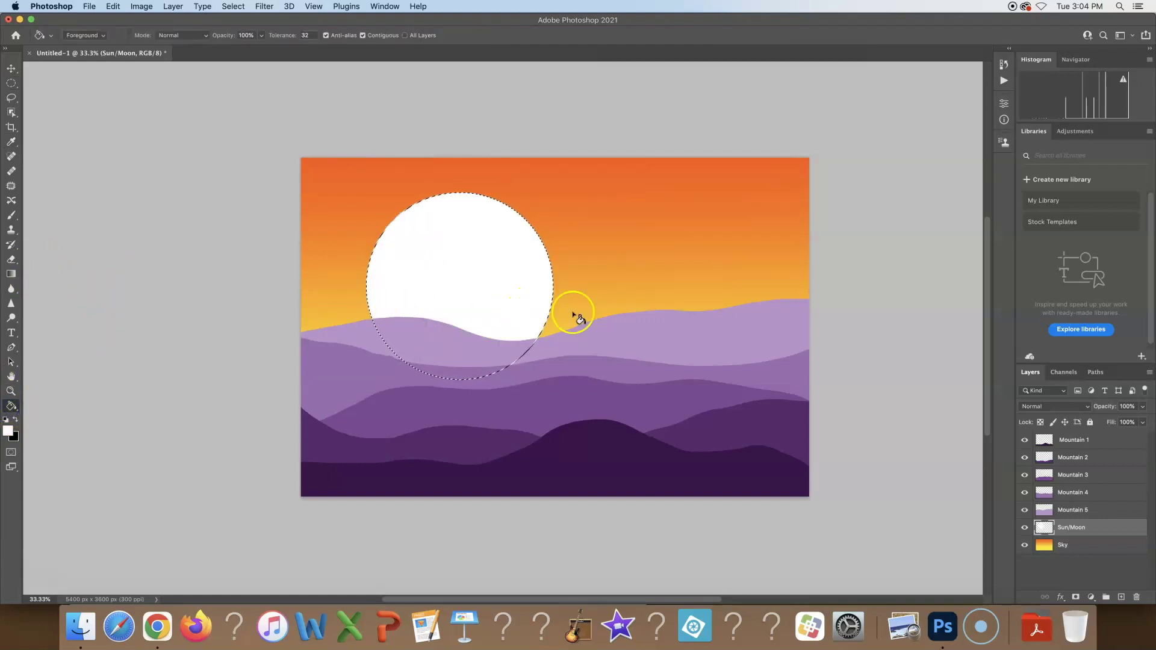
key(super+d)
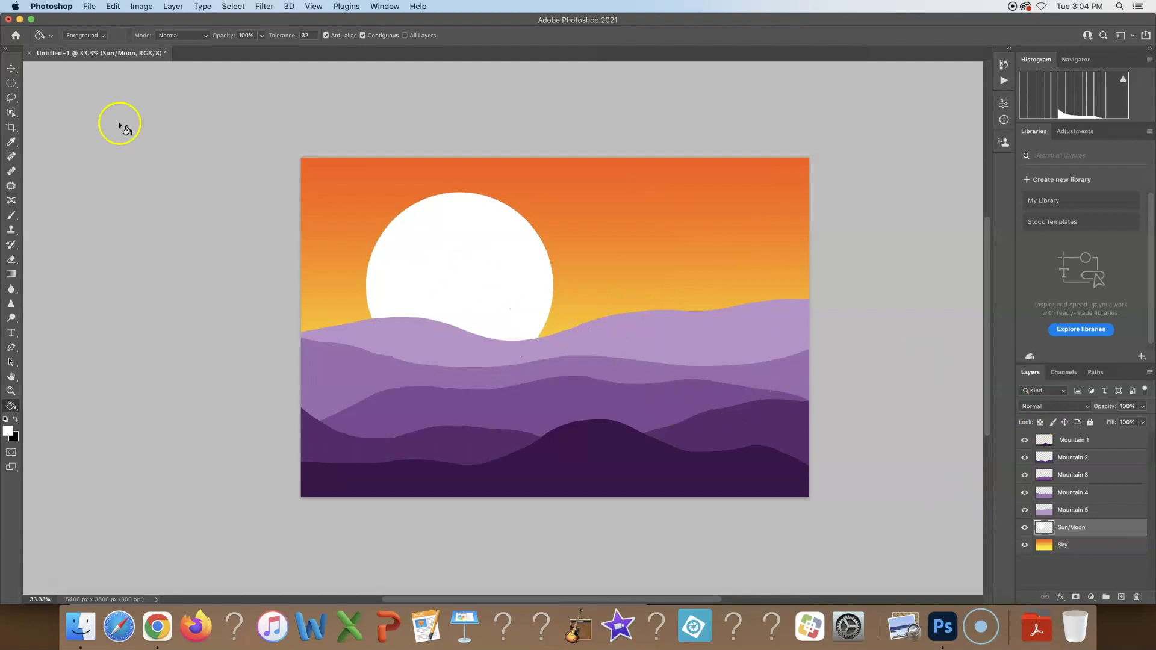
- Scale the sun to about 51%, place it in the upper-left sky, and lower its opacity to 40%
key(v)
mouse_move(450, 272)
mouse_down()
mouse_move(650, 268)
mouse_move(664, 306)
mouse_move(547, 356)
mouse_move(650, 253)
mouse_move(673, 279)
mouse_up()
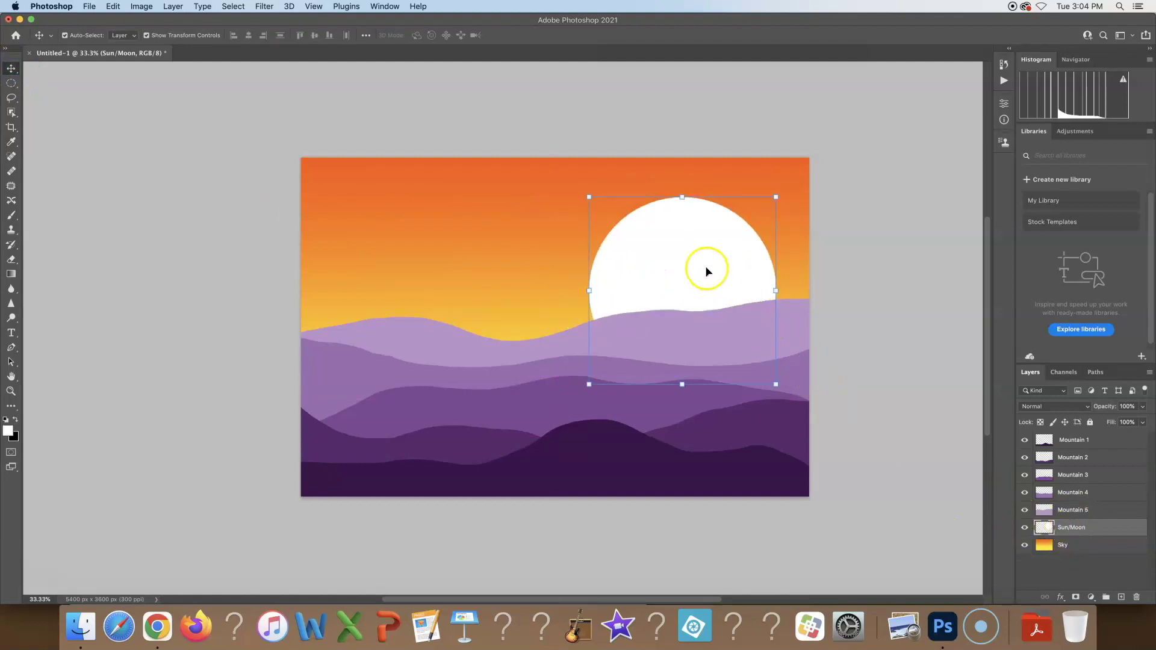
drag(678, 266, 712, 259)
drag(591, 186, 569, 216)
mouse_move(465, 215)
mouse_down()
mouse_move(441, 214)
mouse_move(475, 217)
mouse_move(451, 221)
mouse_up()
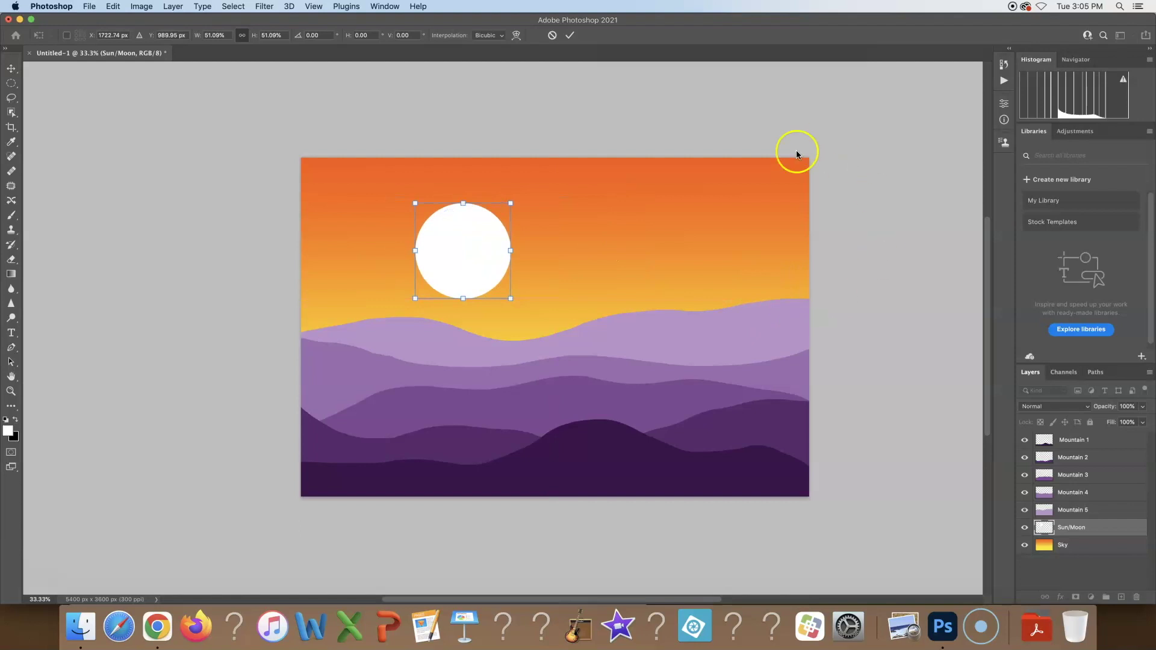
click(569, 35)
click(1143, 407)
drag(1126, 423, 1113, 422)
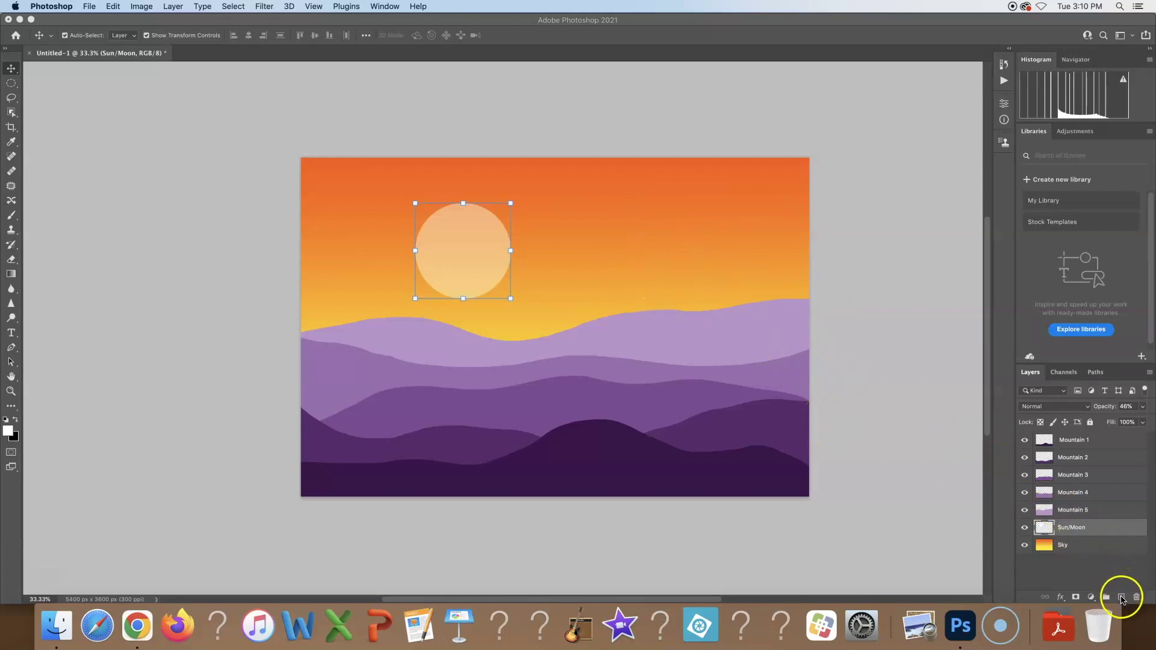
- Add a Clouds layer between Sun/Moon and Sky and reset colours to black and white
click(1121, 596)
drag(1099, 527, 1094, 546)
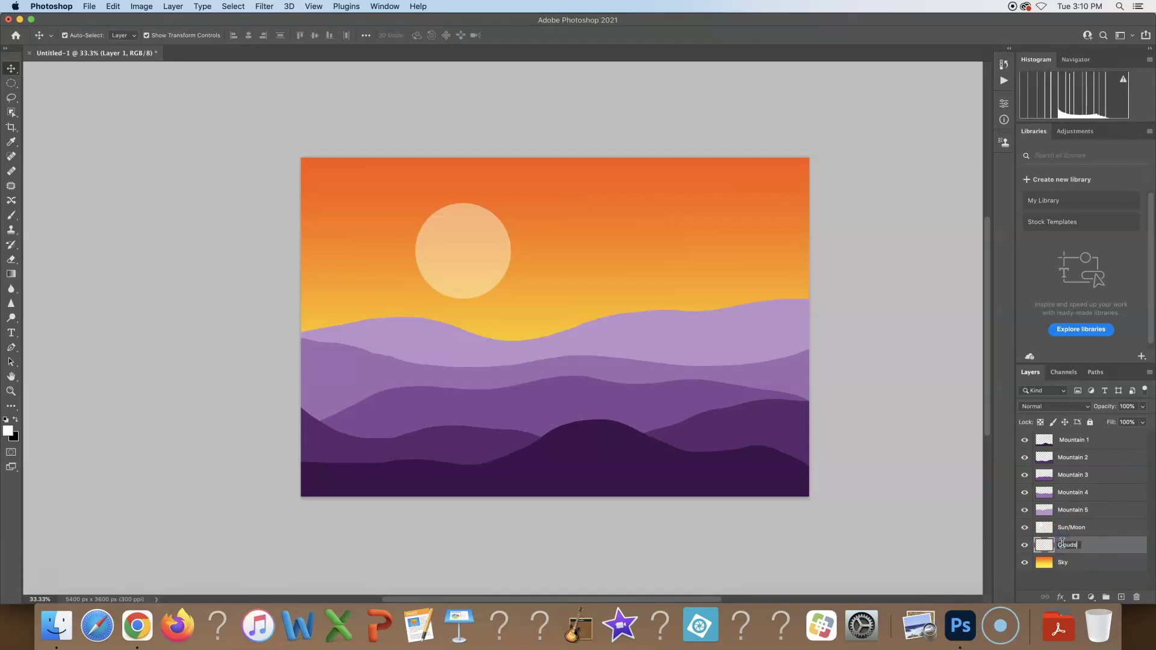
key(Return)
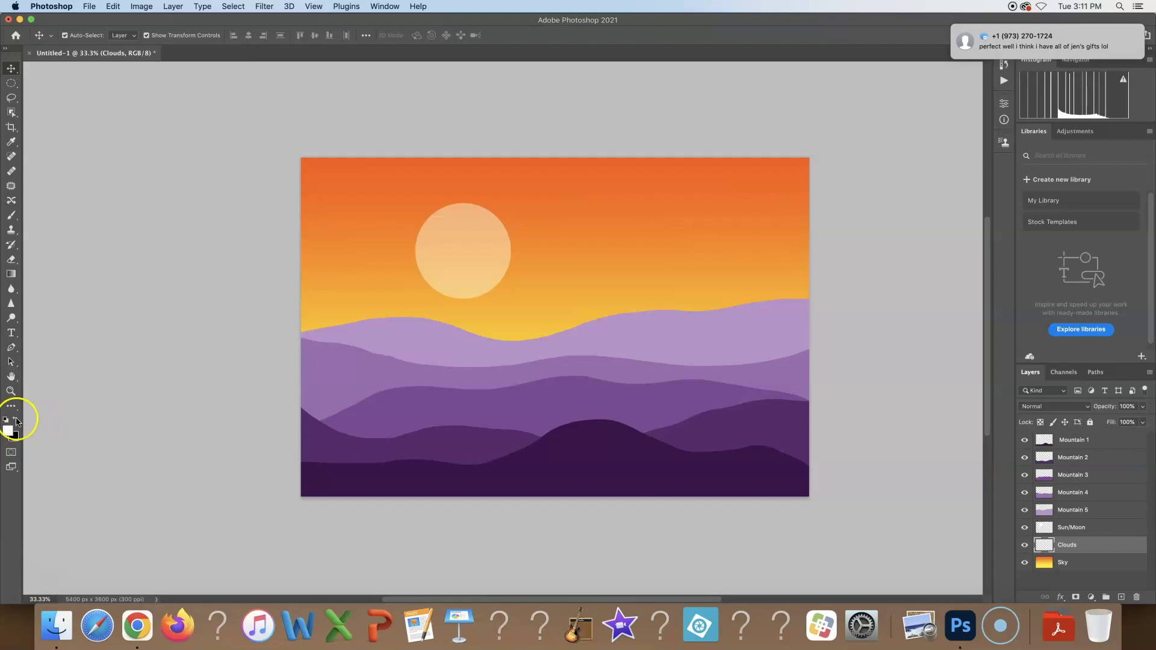
click(6, 421)
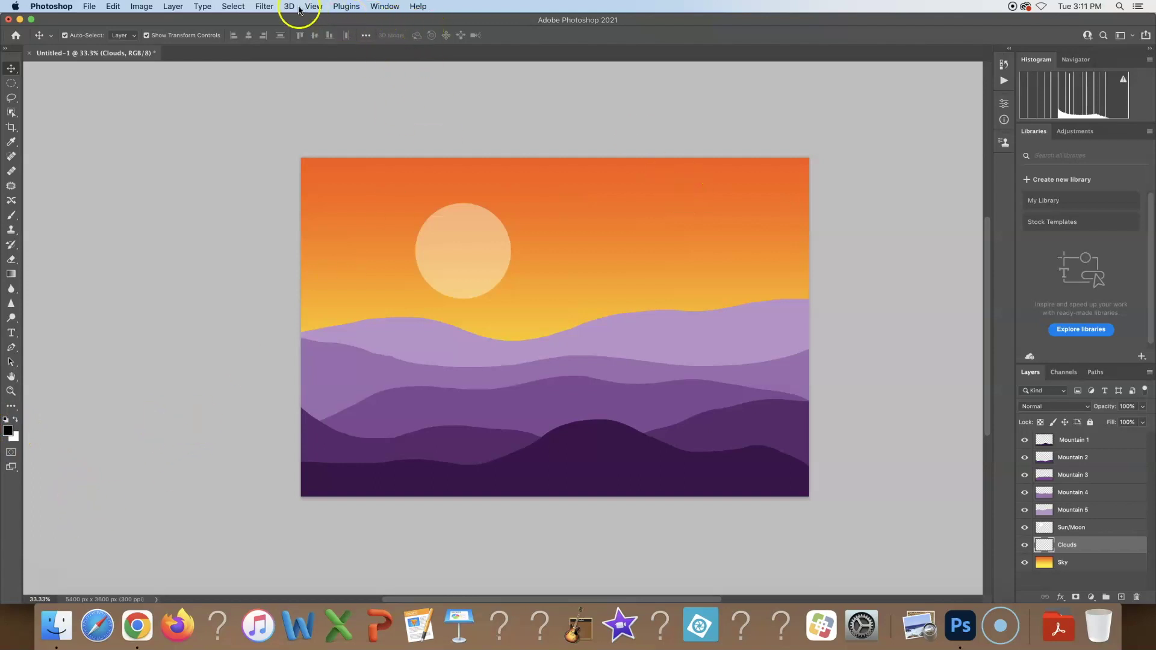
- Render Filter > Render > Clouds onto the Clouds layer
click(263, 6)
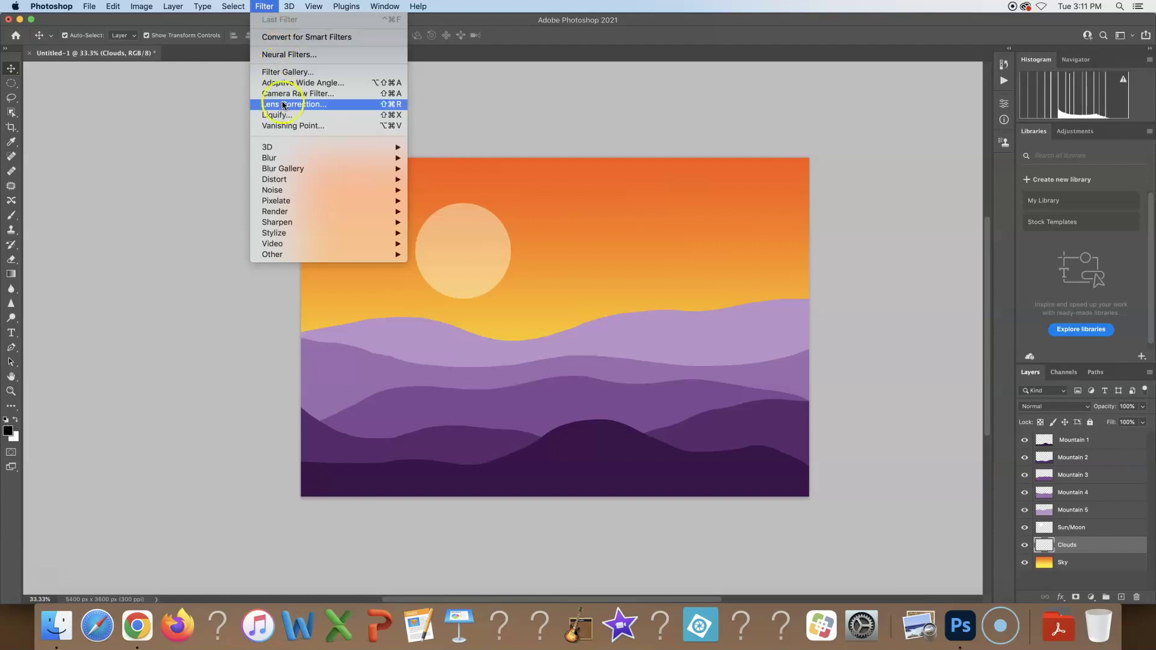
mouse_move(293, 211)
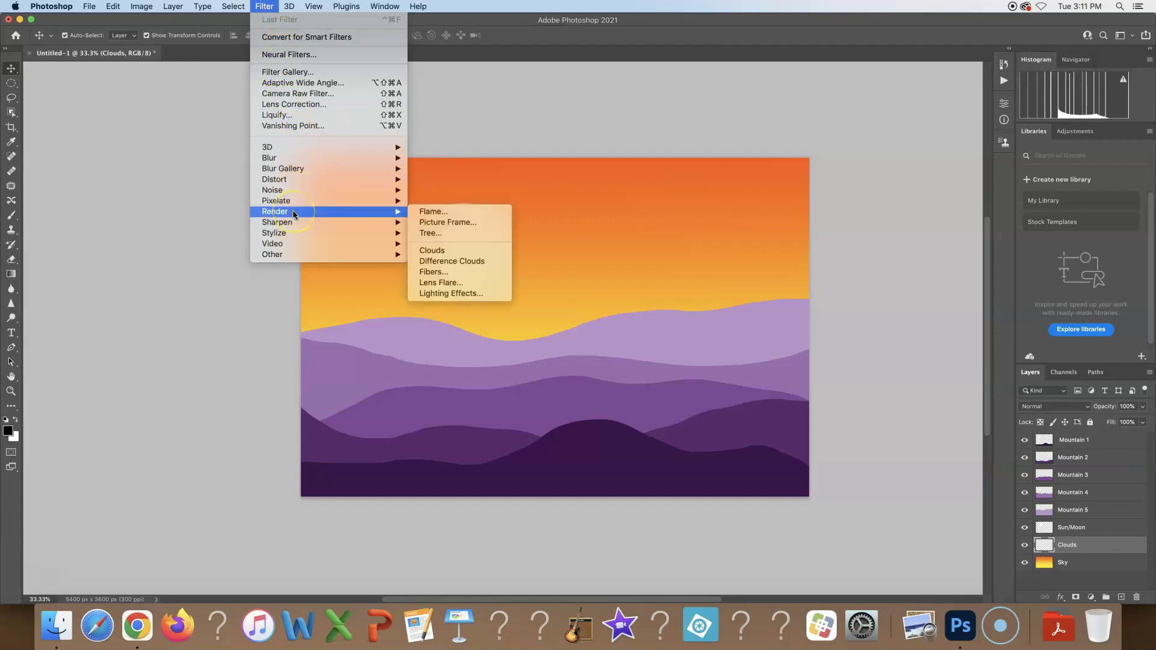
click(435, 246)
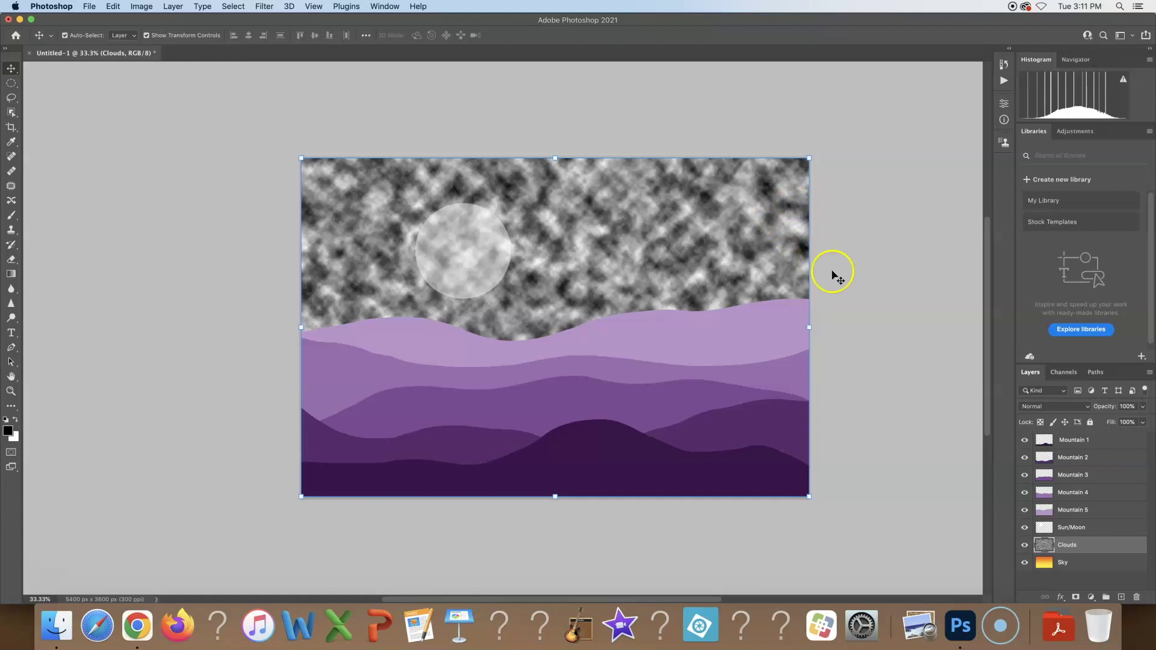
click(1102, 543)
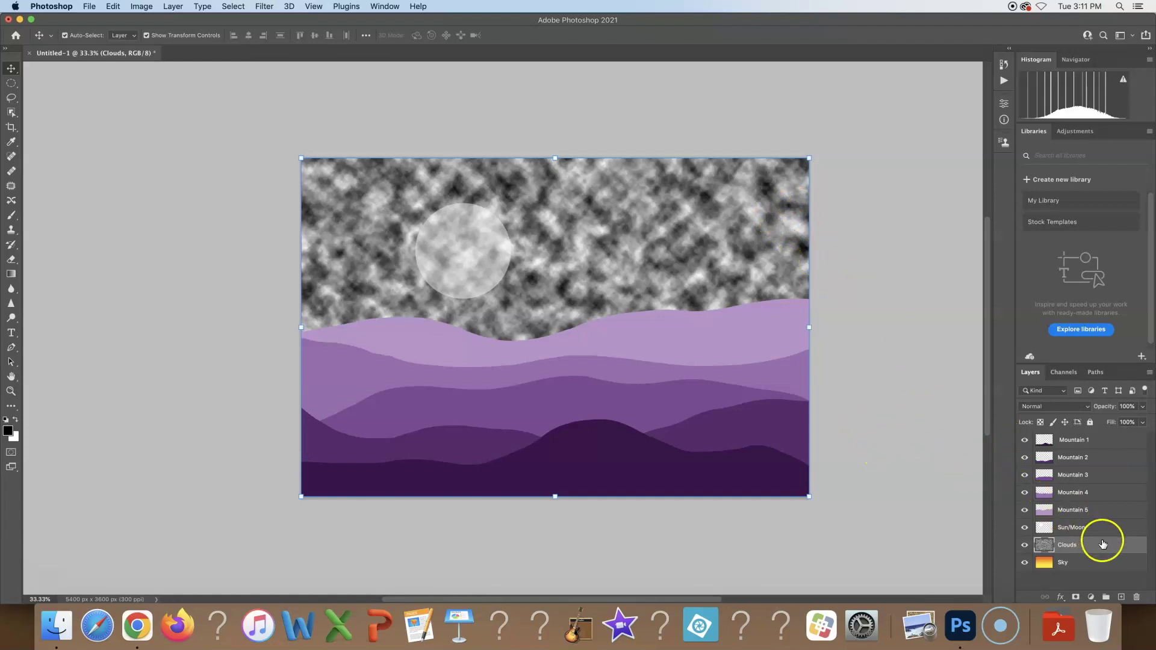
- Lower the Clouds layer opacity to 8% so the orange sky shows through
click(1143, 411)
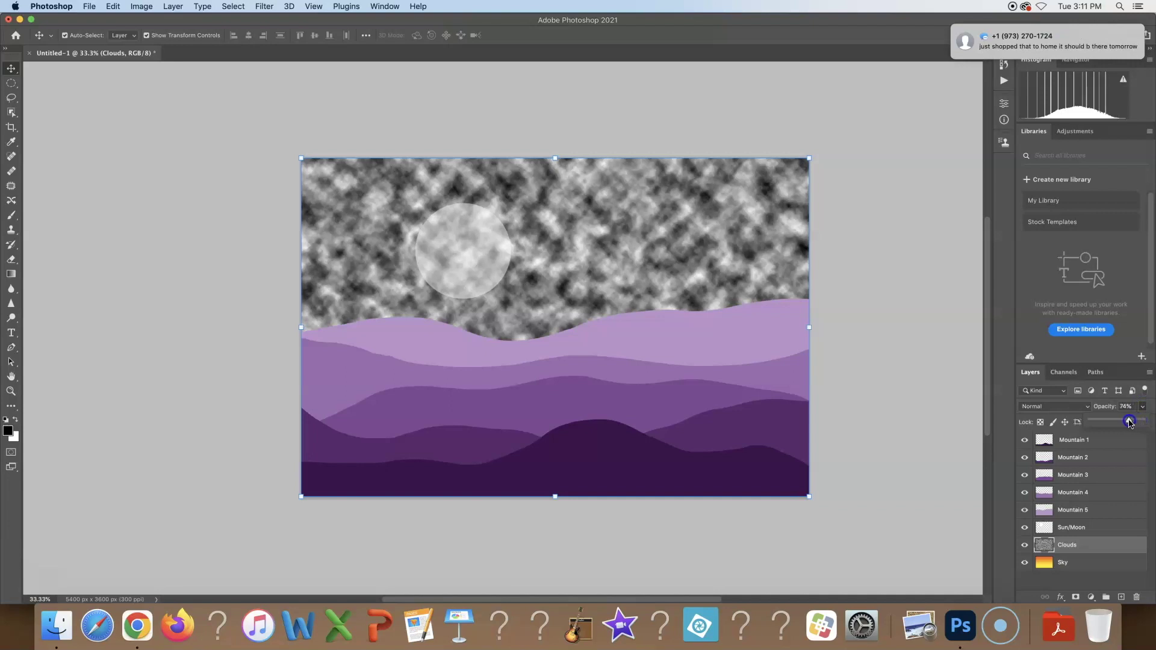
drag(1109, 421, 1105, 421)
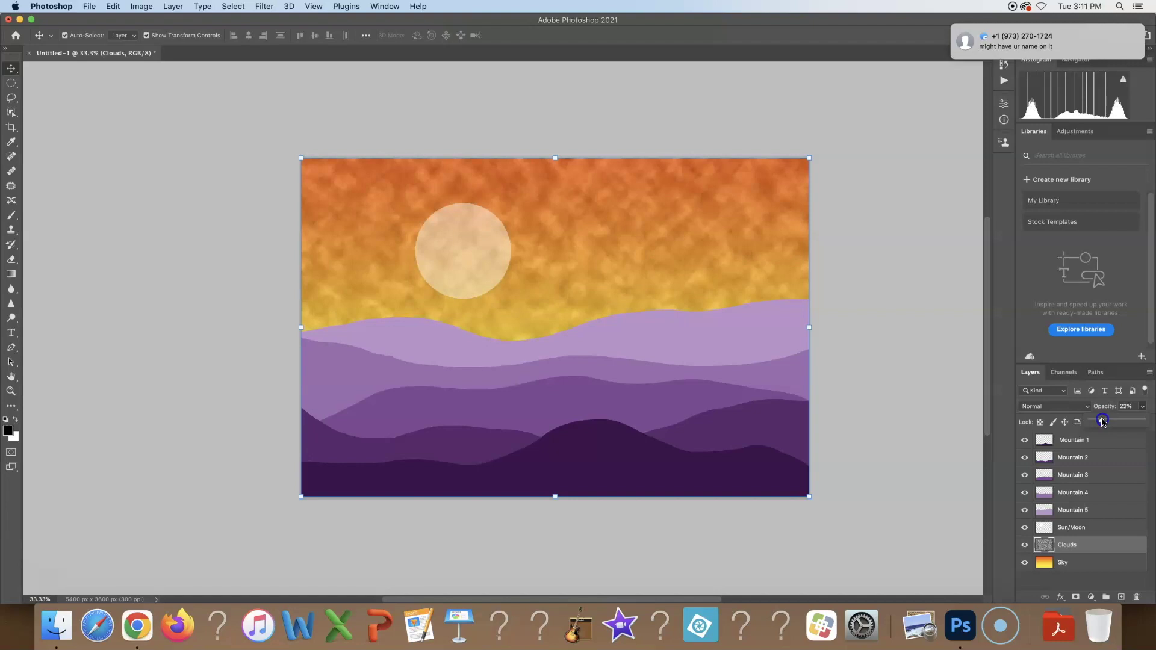
mouse_move(1103, 422)
mouse_down()
mouse_move(1143, 422)
mouse_move(1103, 423)
mouse_up()
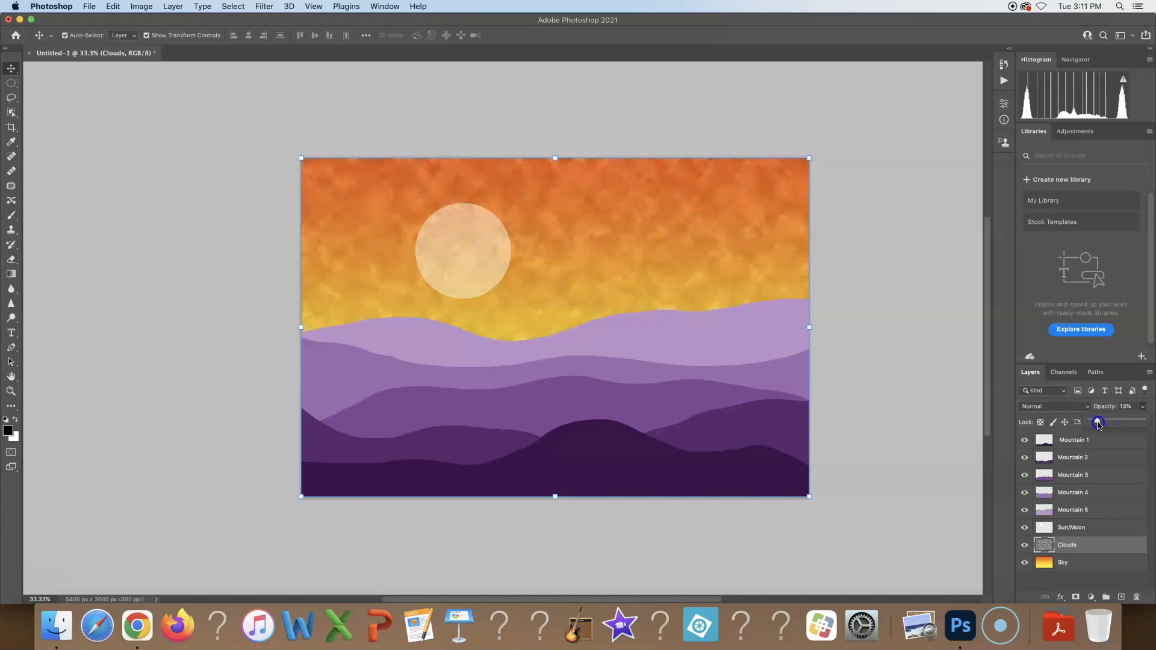
click(1024, 545)
click(1025, 545)
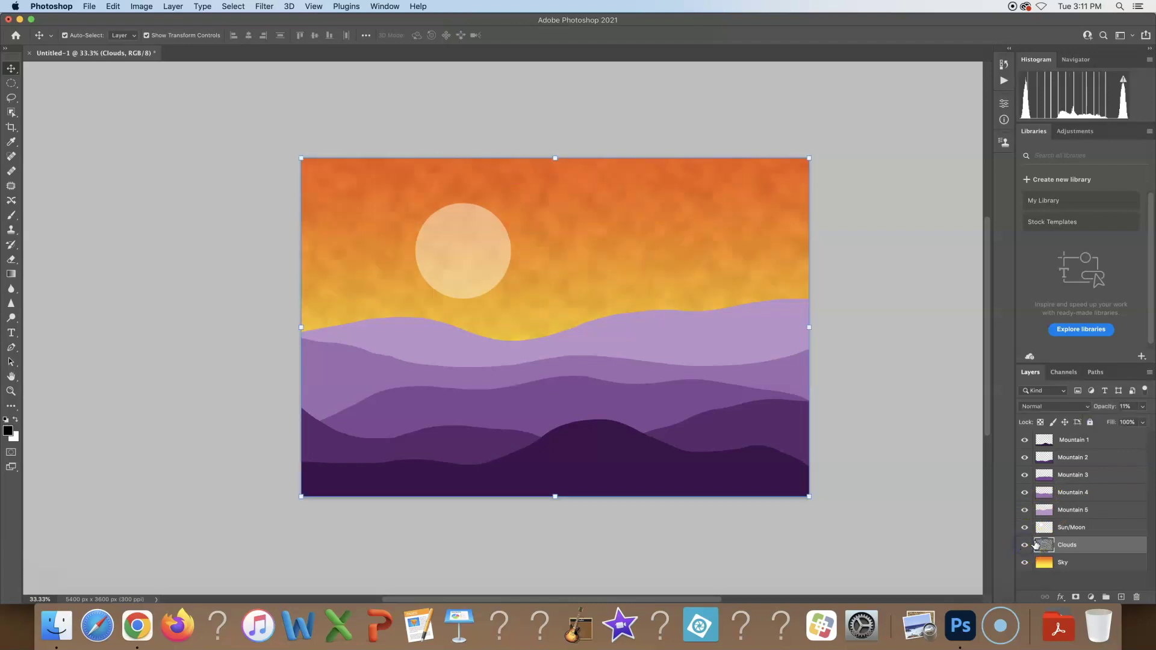
click(1143, 406)
click(1102, 422)
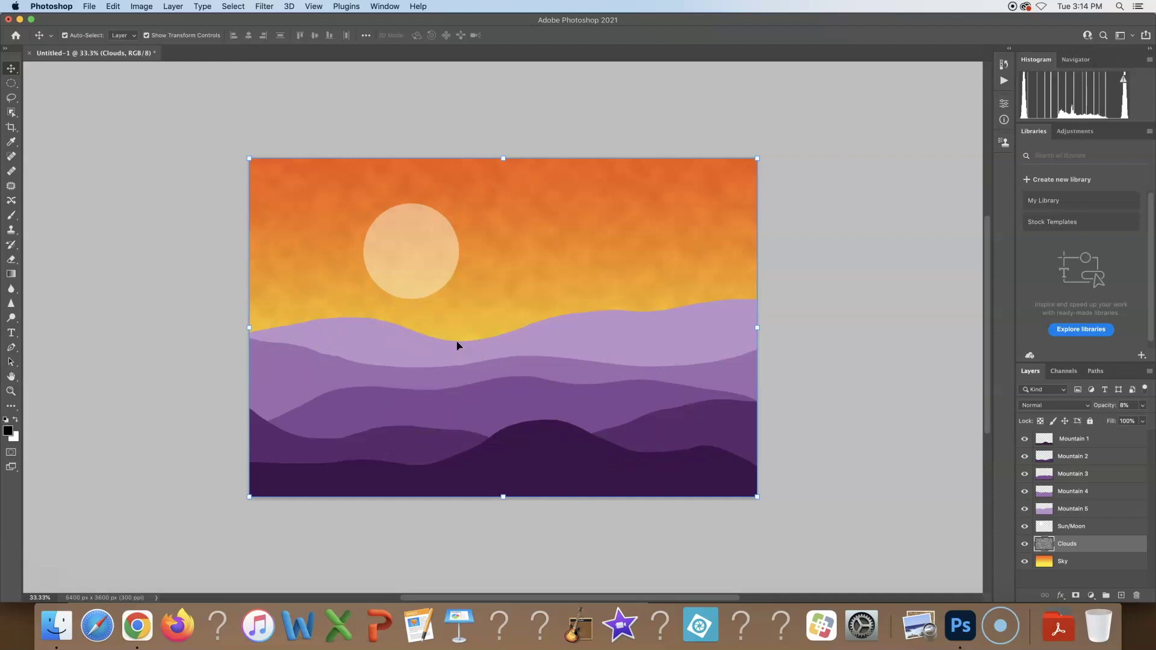
- Restore down the Photoshop window and bring Chrome's New Tab page to the front
click(417, 350)
double_click(239, 24)
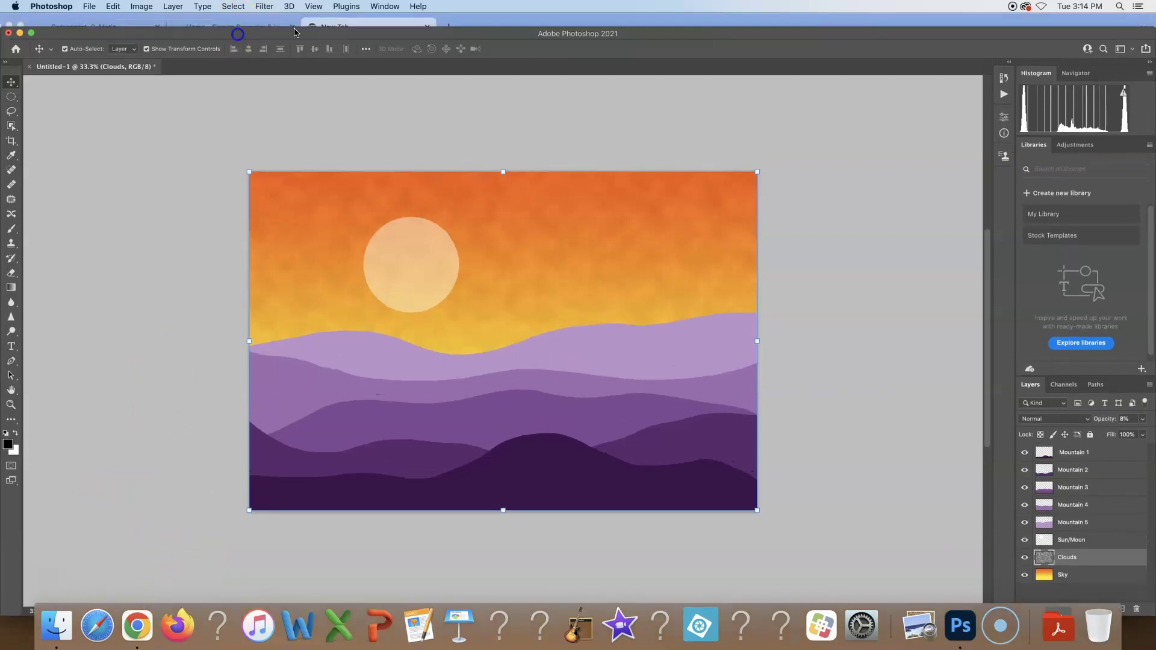
click(150, 22)
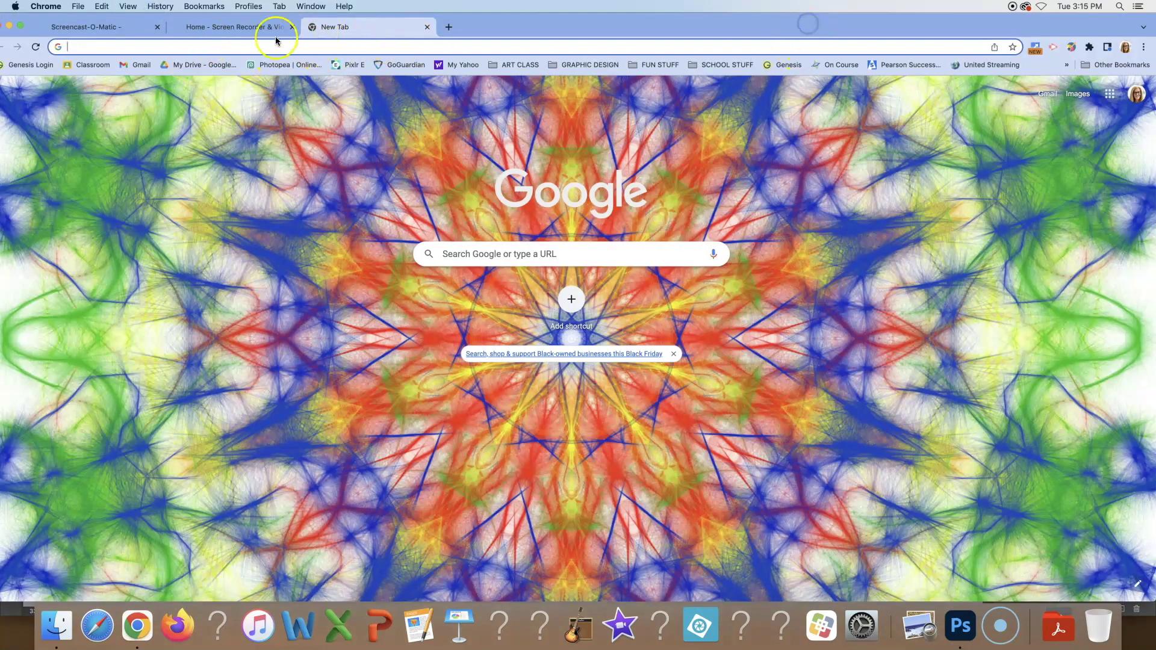
- Search the web for 'brushes free photo' and browse the results for Brusheezy's free brushes
click(256, 44)
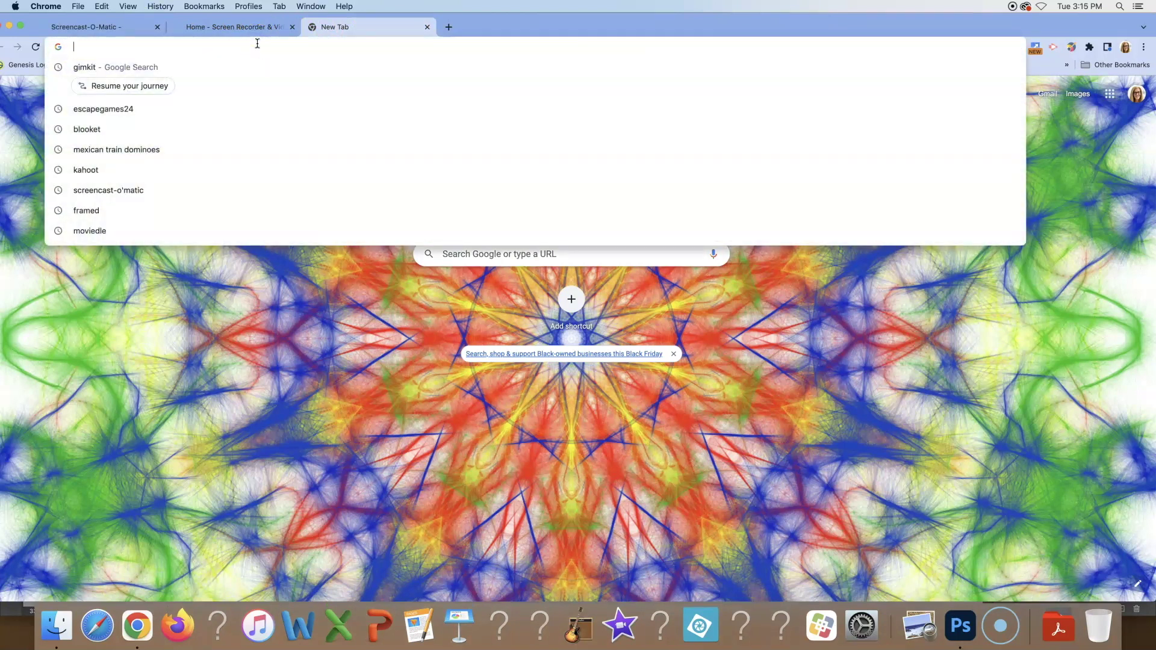
text(br)
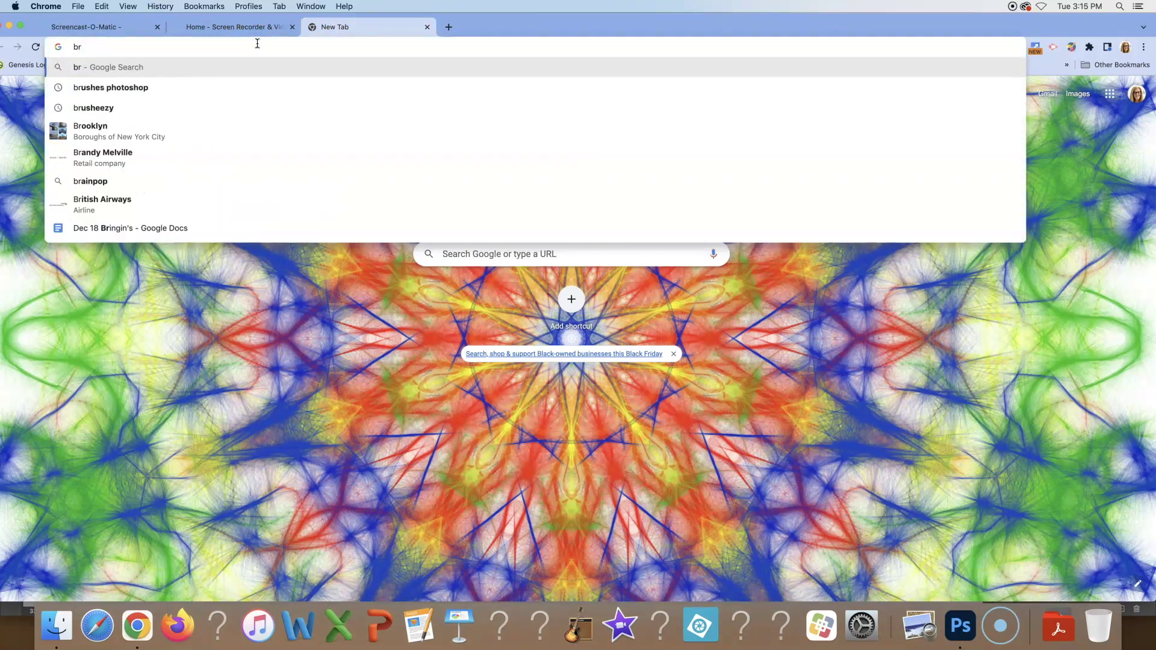
text(ushes)
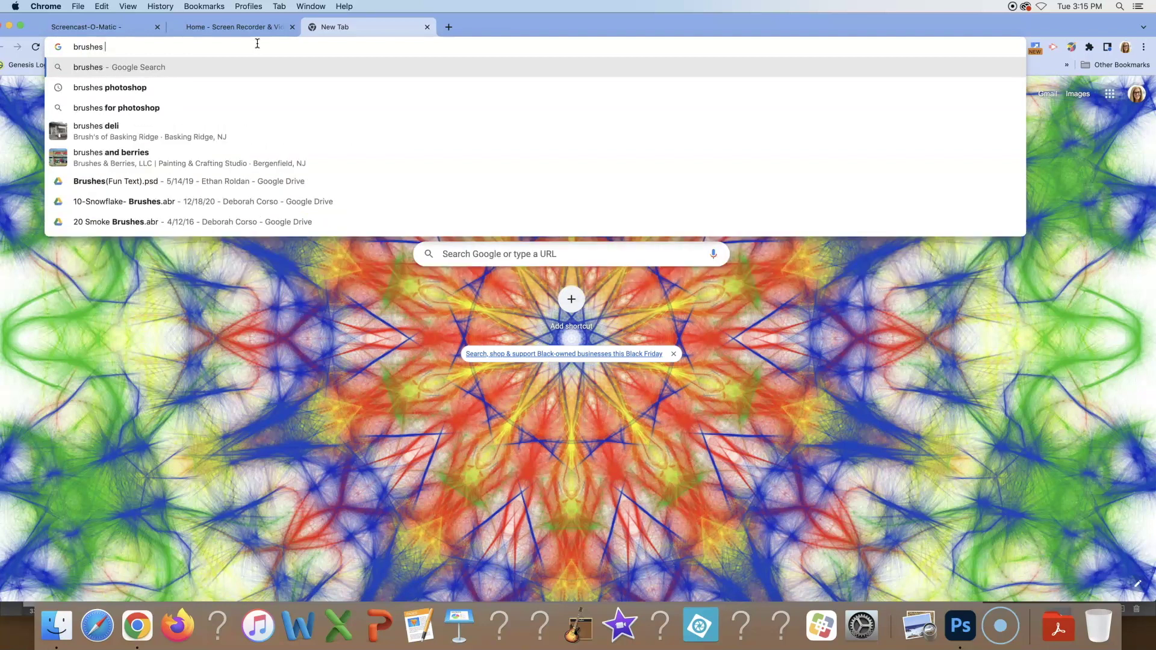
text( free photoshop)
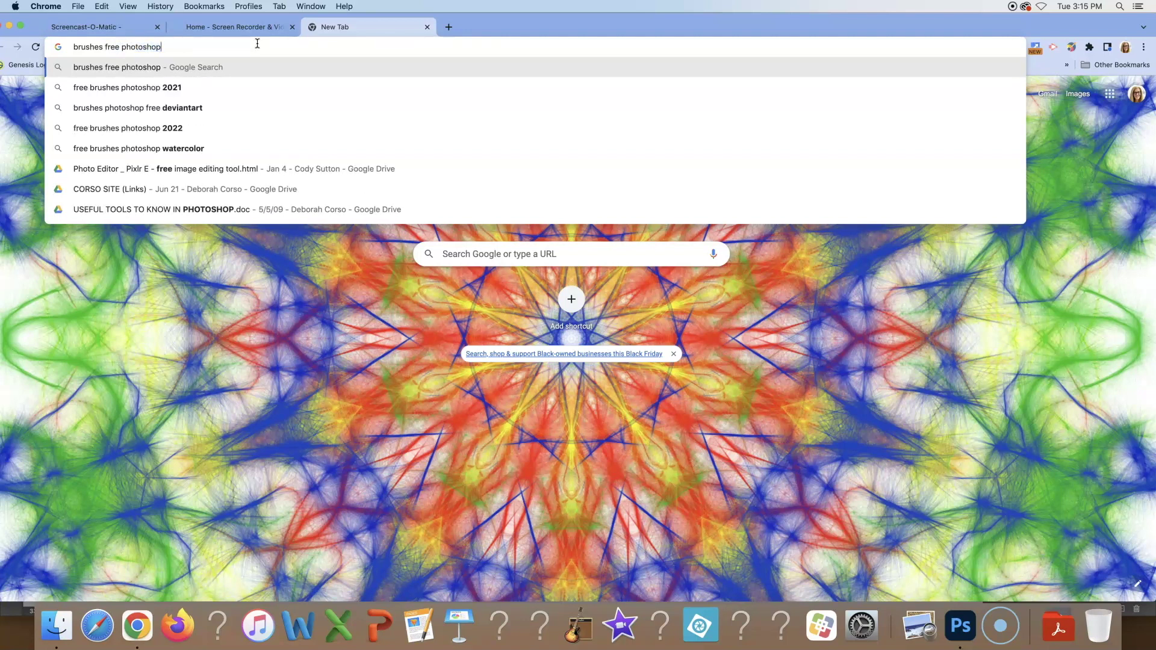
key(Return)
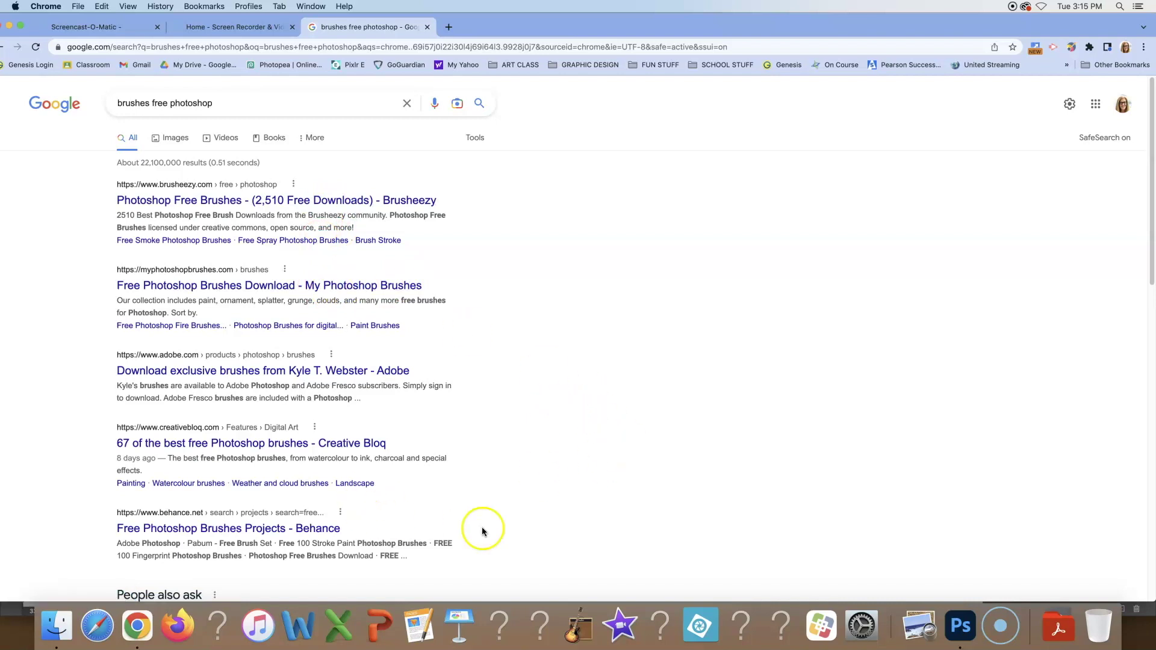
scroll(621, 487, down, 3)
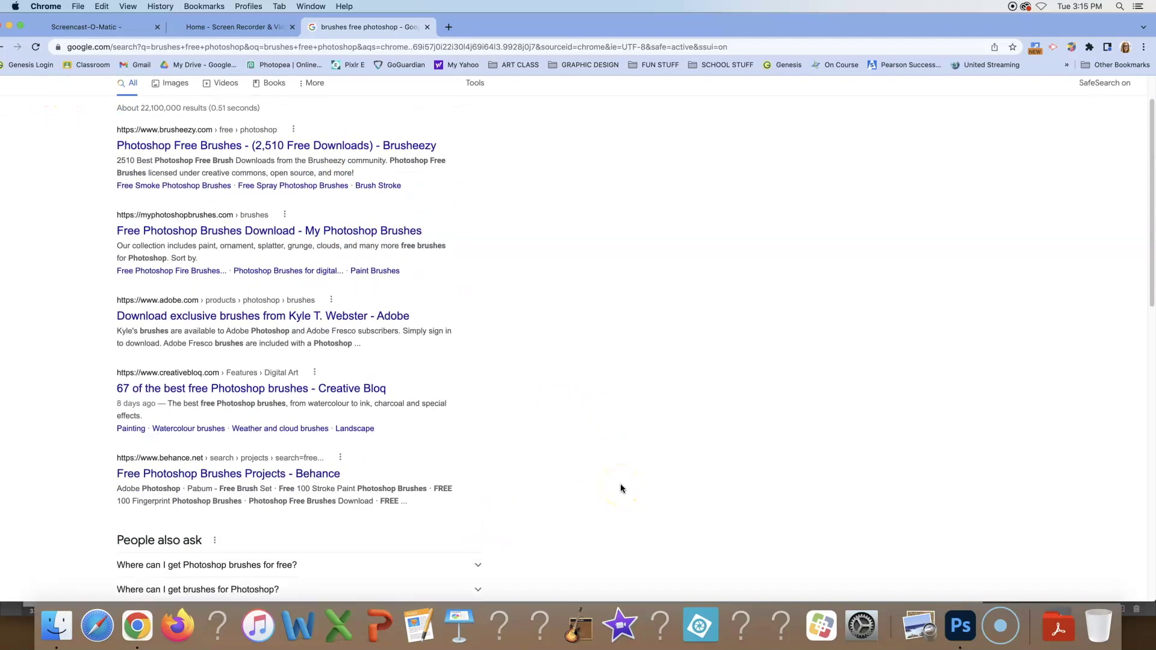
scroll(621, 487, down, 5)
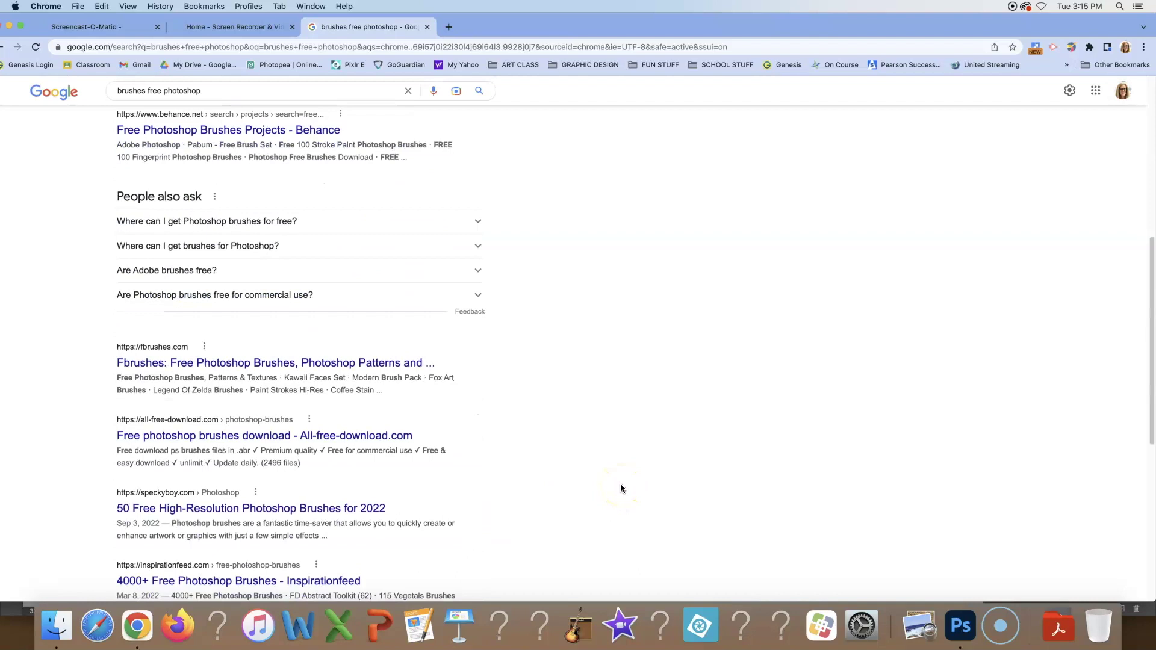
scroll(621, 489, down, 3)
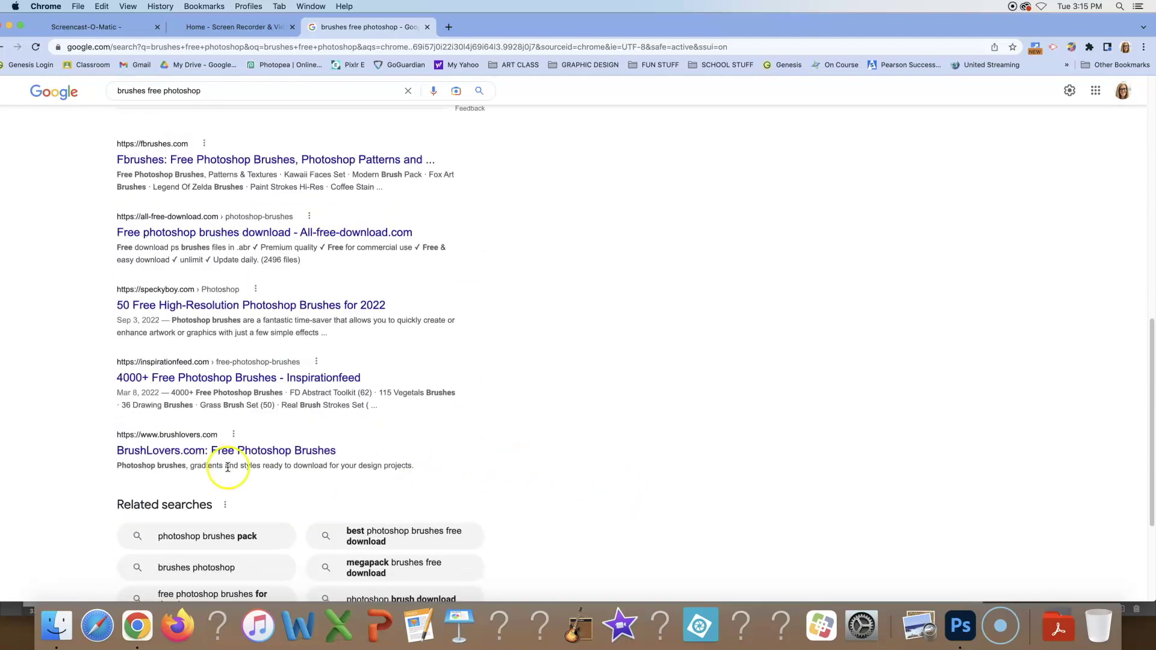
scroll(507, 330, up, 10)
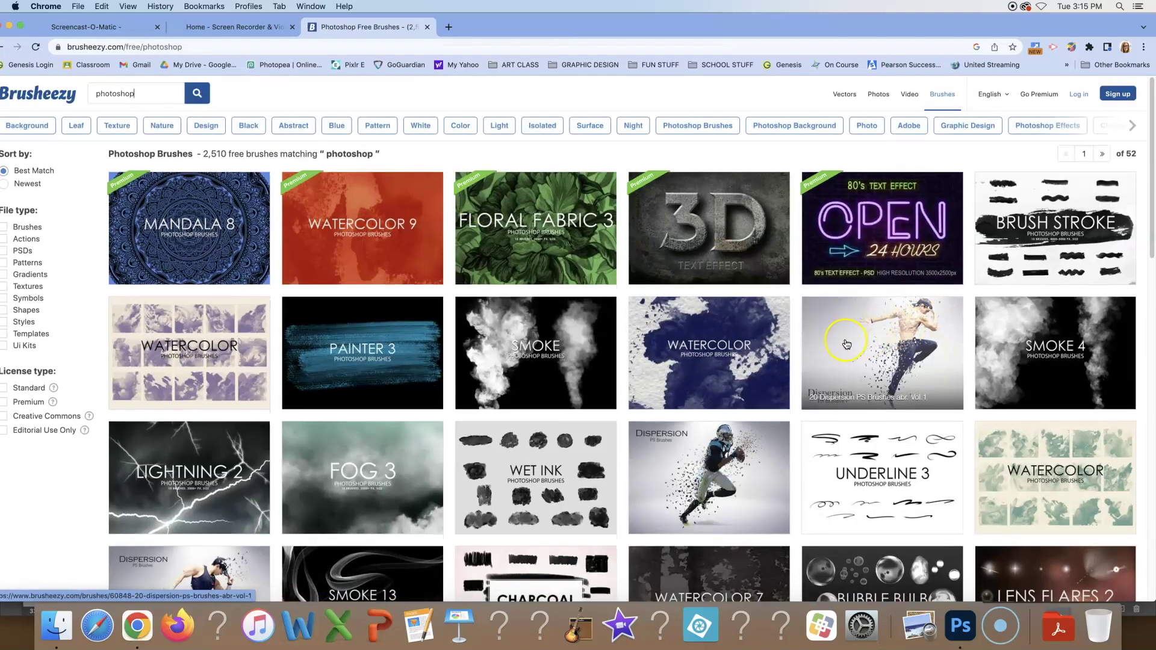
- Replace Brusheezy's search term with 'trees' and run the search
scroll(843, 340, down, 5)
scroll(846, 344, up, 5)
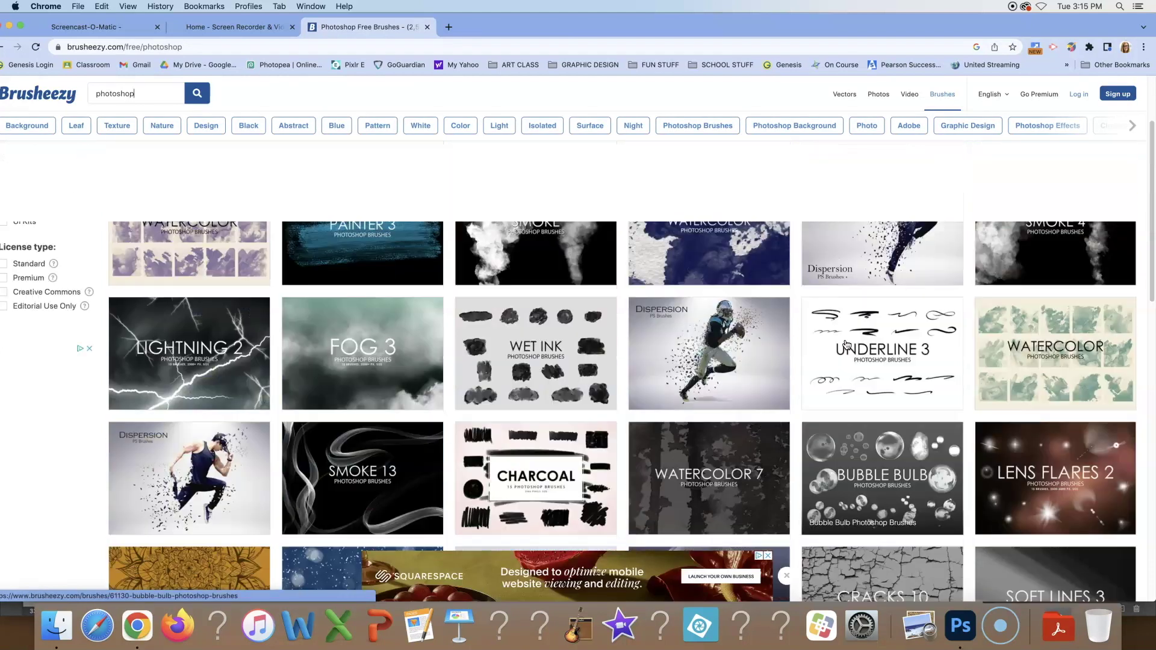
click(165, 95)
key(super+a)
click(200, 98)
text(tree)
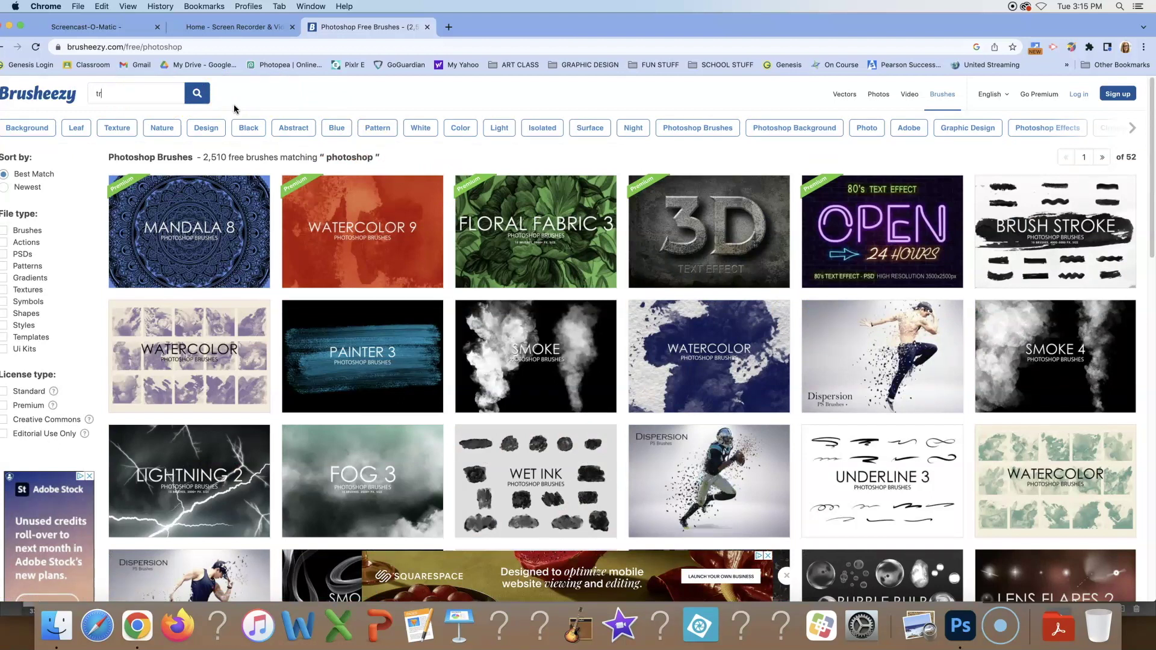
text(s)
key(Return)
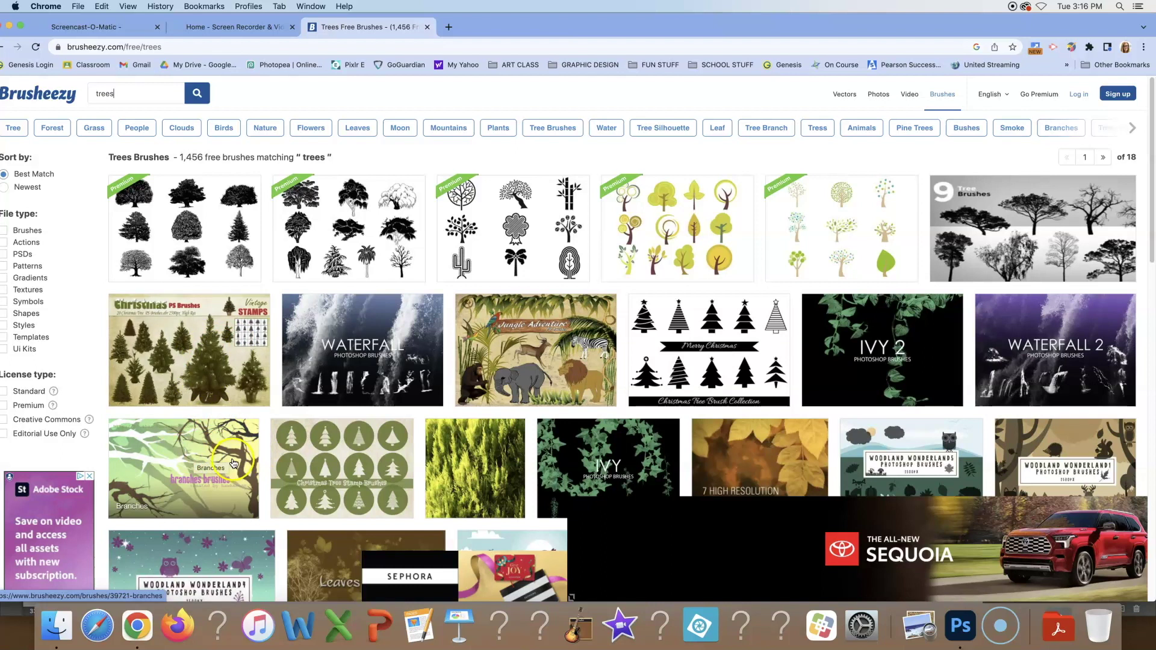
- Preview the Leaves & Trees pack, return to the trees results and scroll through them
scroll(234, 459, down, 5)
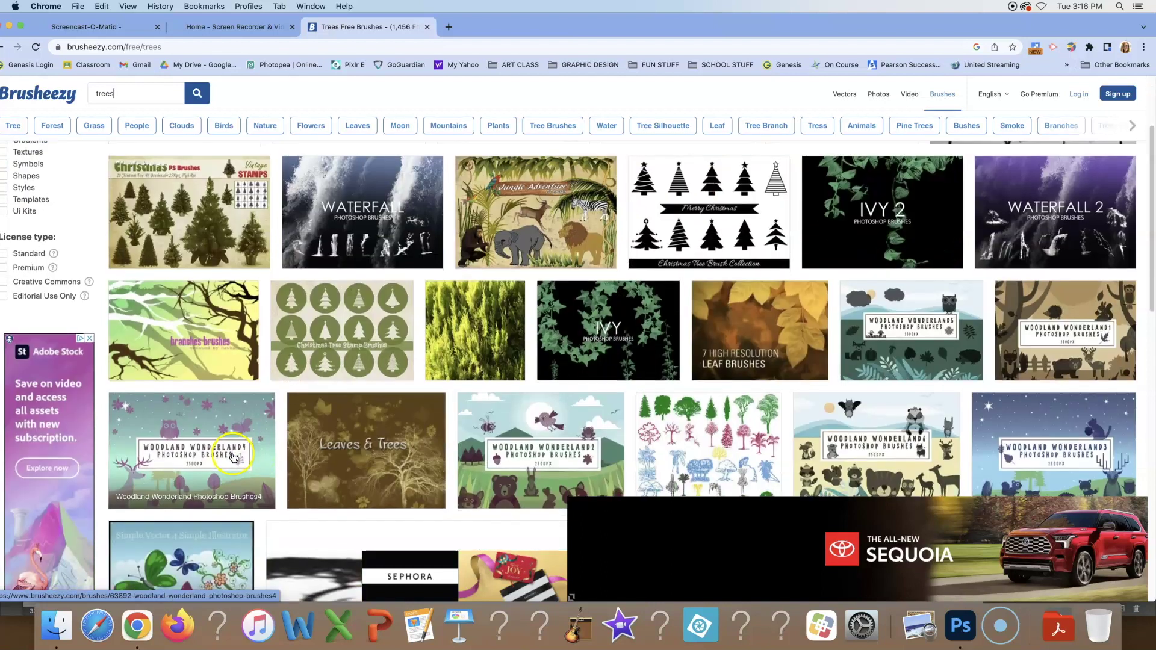
scroll(232, 456, down, 5)
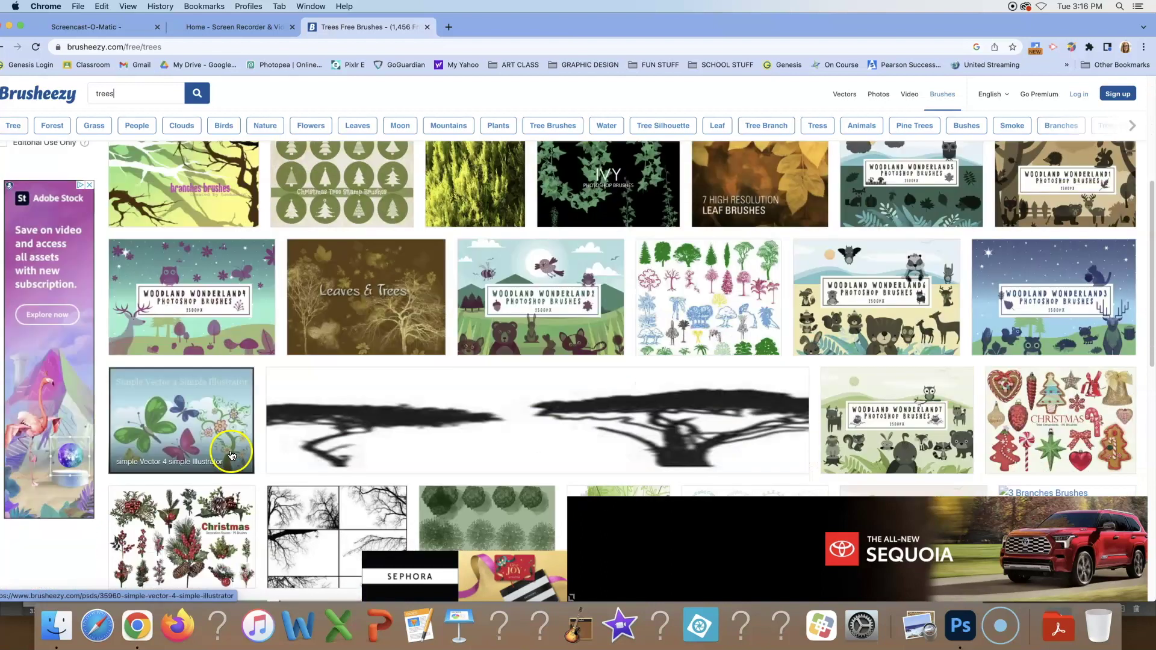
click(373, 296)
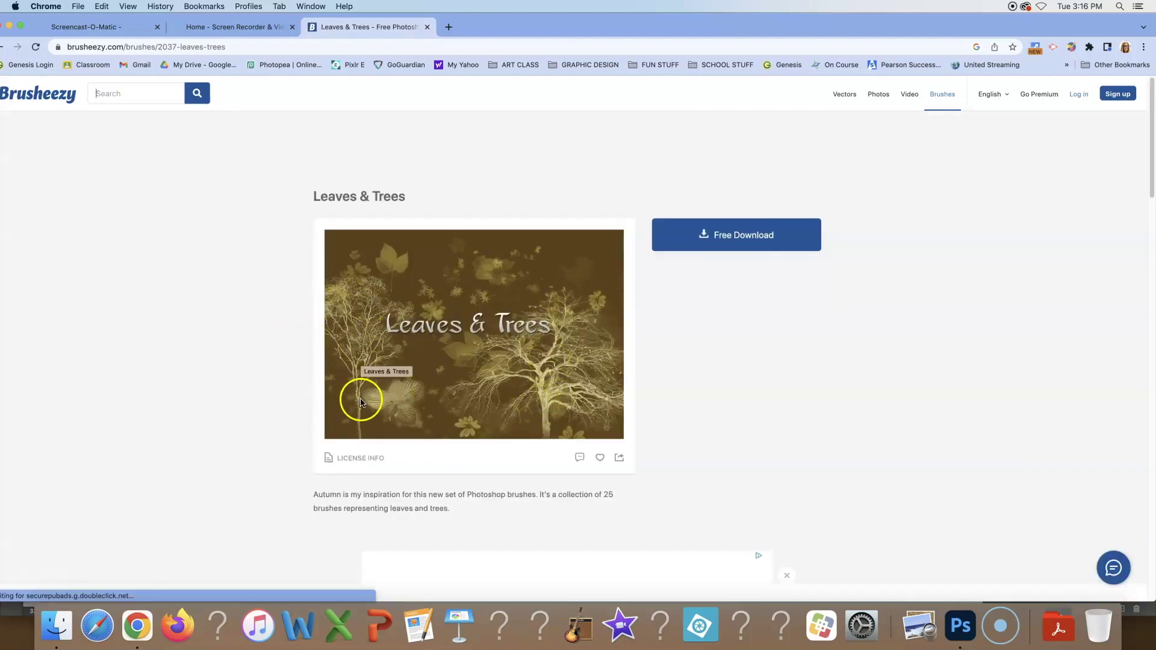
click(3, 47)
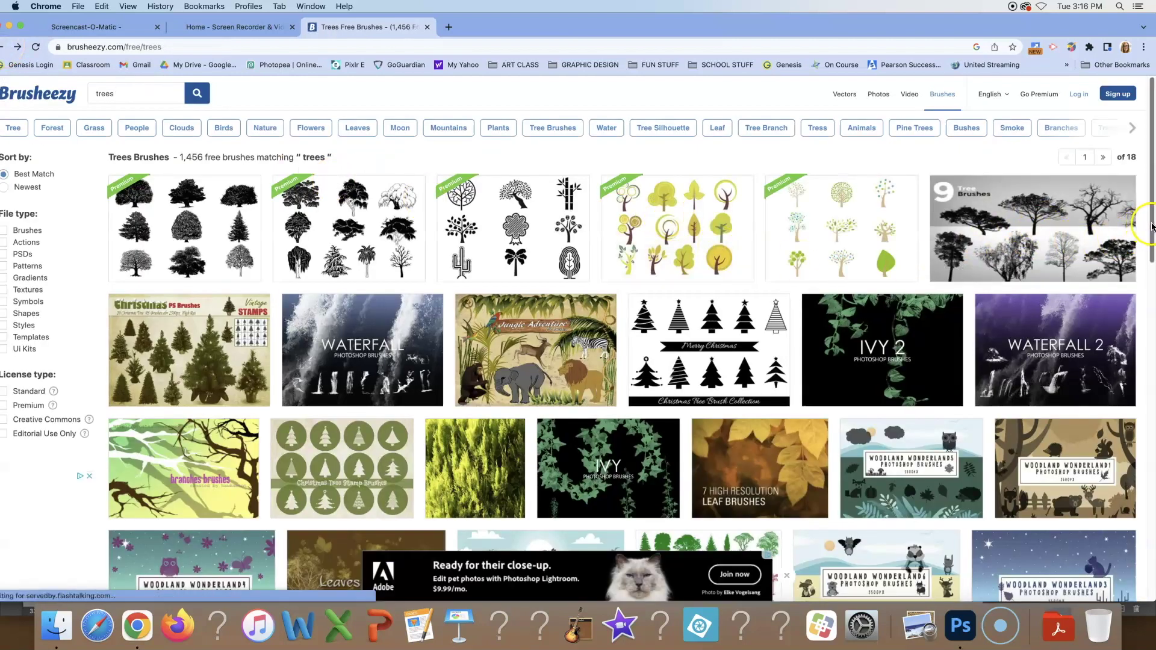
scroll(1141, 229, down, 5)
scroll(622, 372, down, 10)
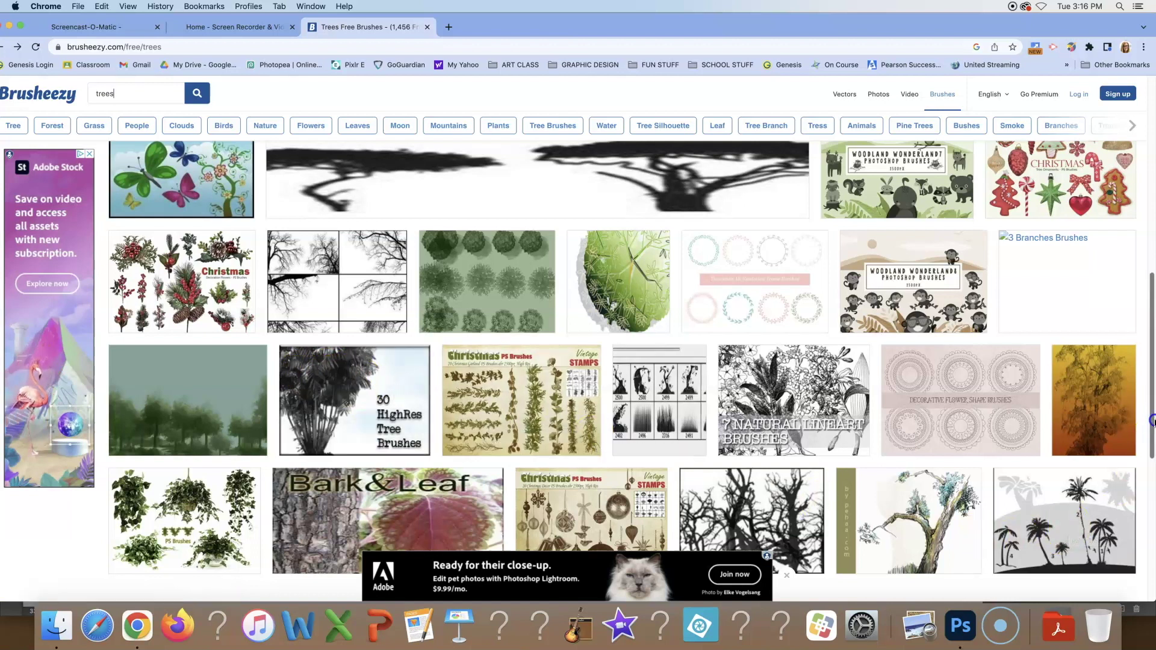
drag(1152, 421, 1152, 487)
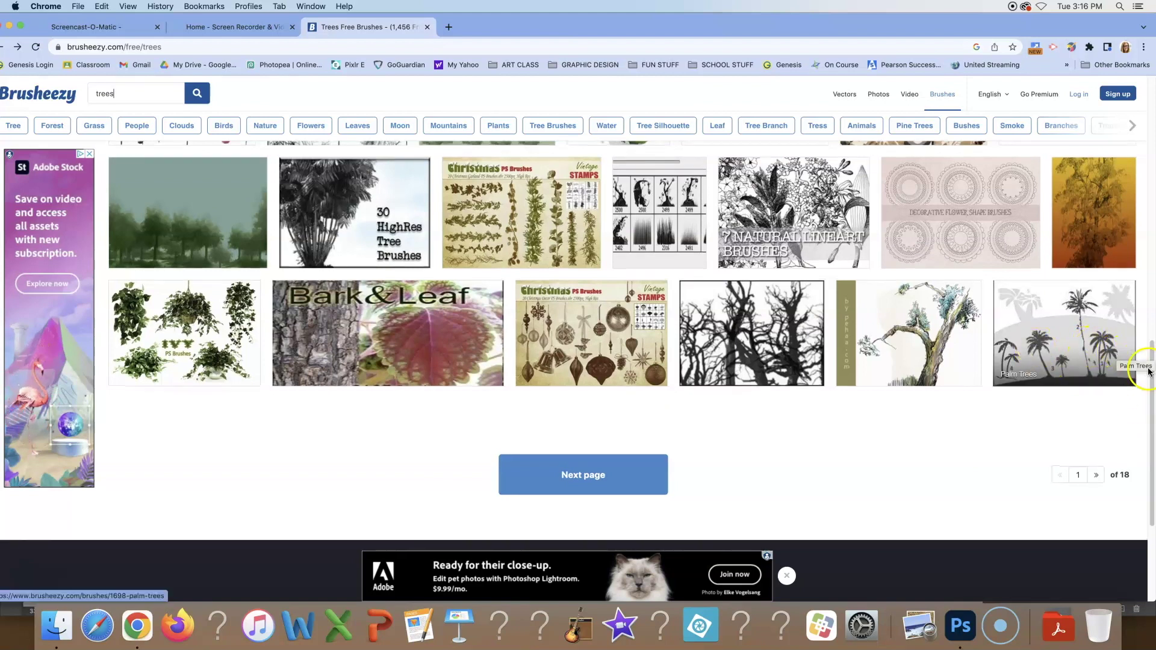
drag(1152, 378, 1152, 177)
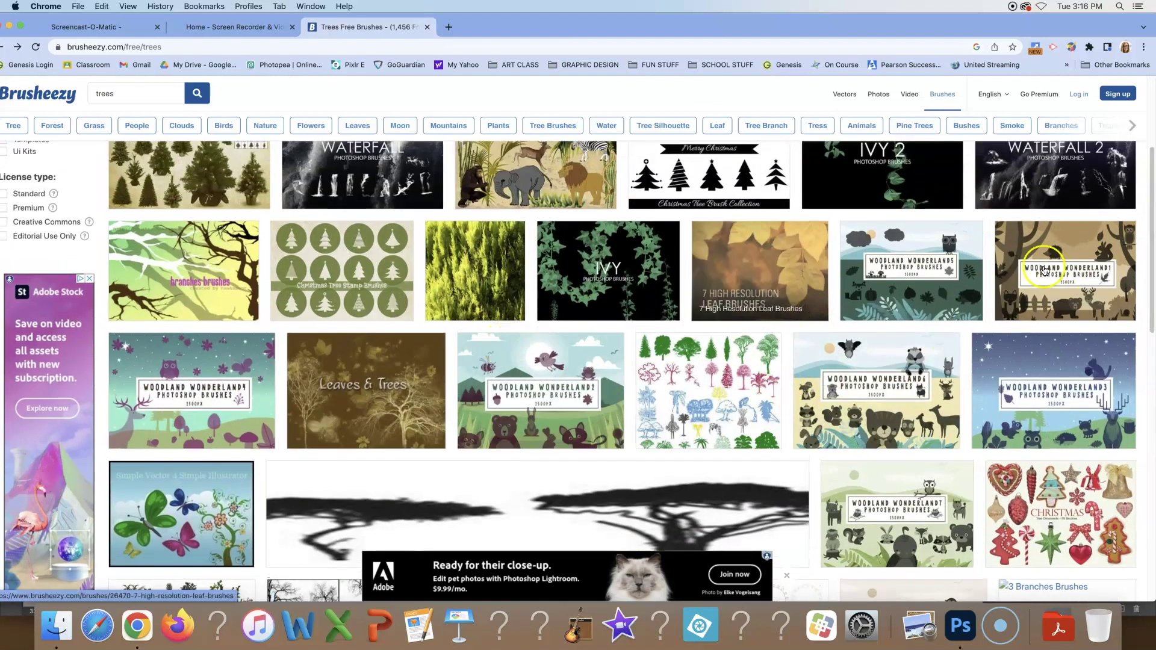
drag(1152, 285, 711, 351)
- Open the acacia Trees Brushes pack and download its 15_African_Tree zip
click(710, 351)
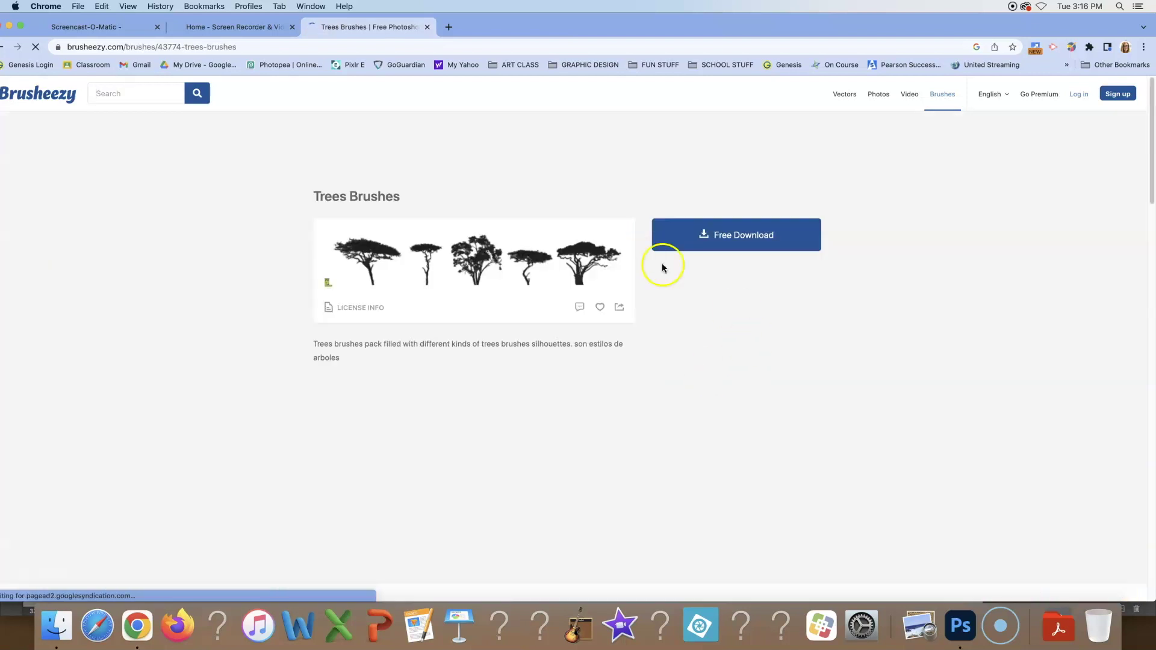
click(710, 239)
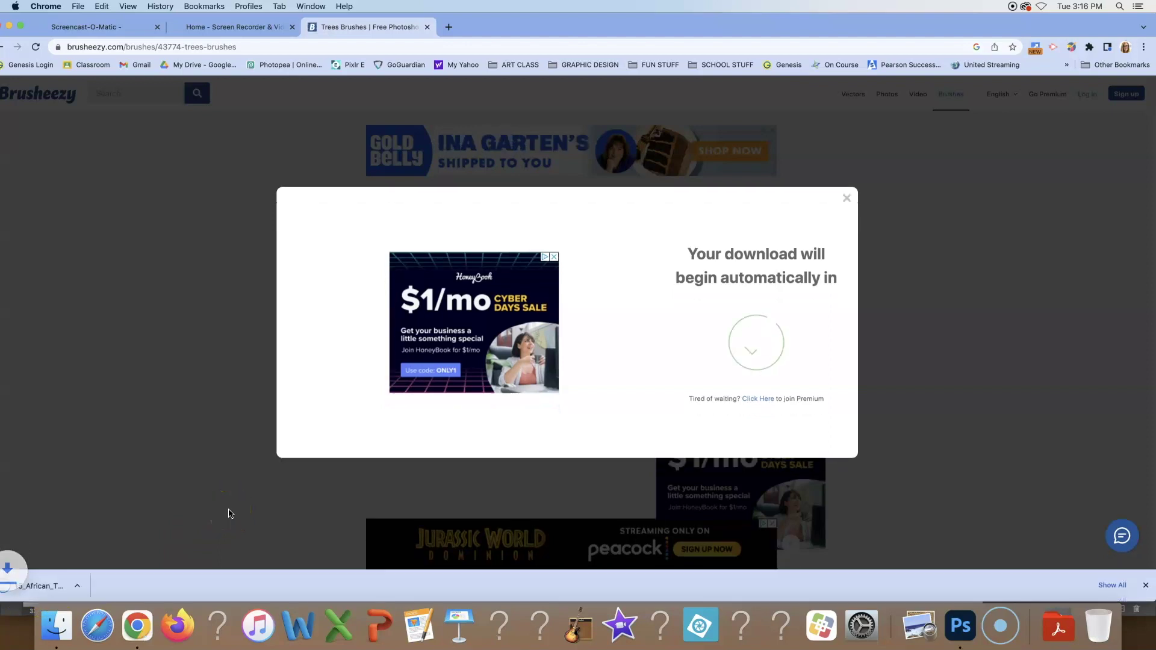
drag(757, 27, 816, 24)
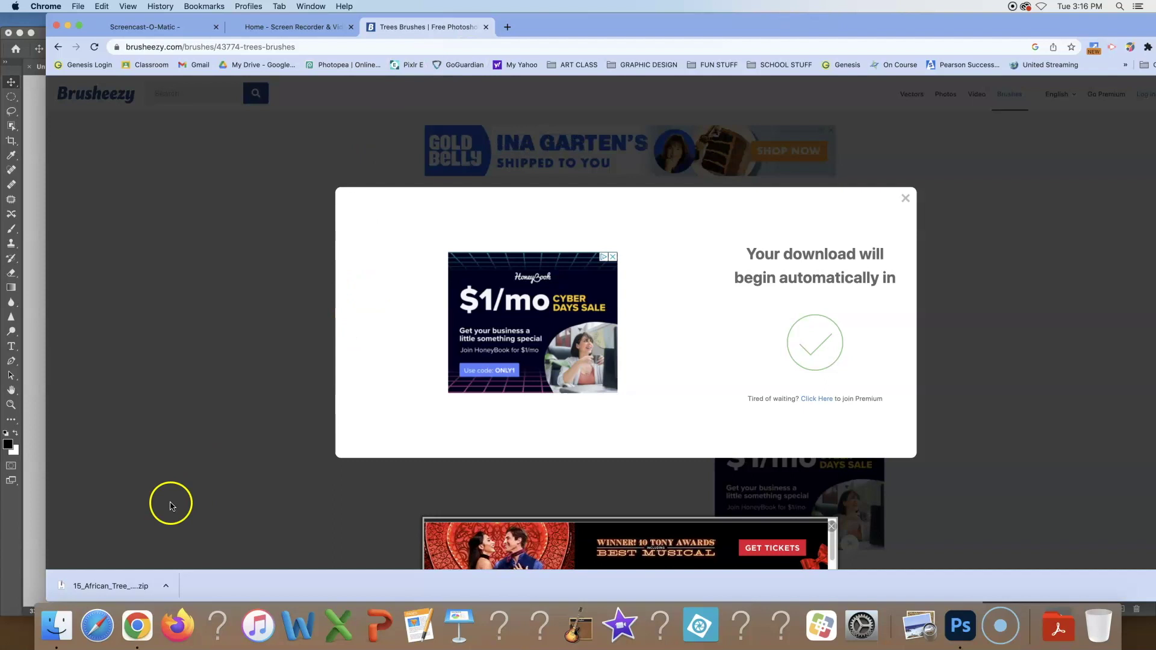
- Open the downloaded zip, dismiss the unzip error and copy African_Tree_Brush_Set2.abr to the Desktop
click(139, 584)
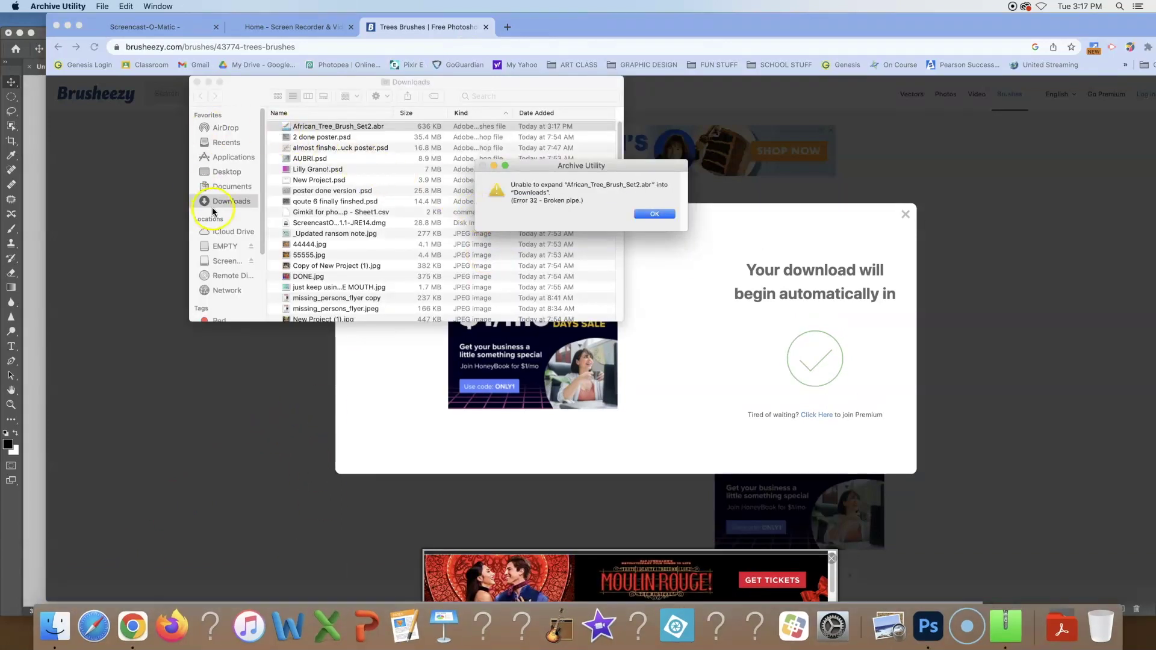
click(653, 213)
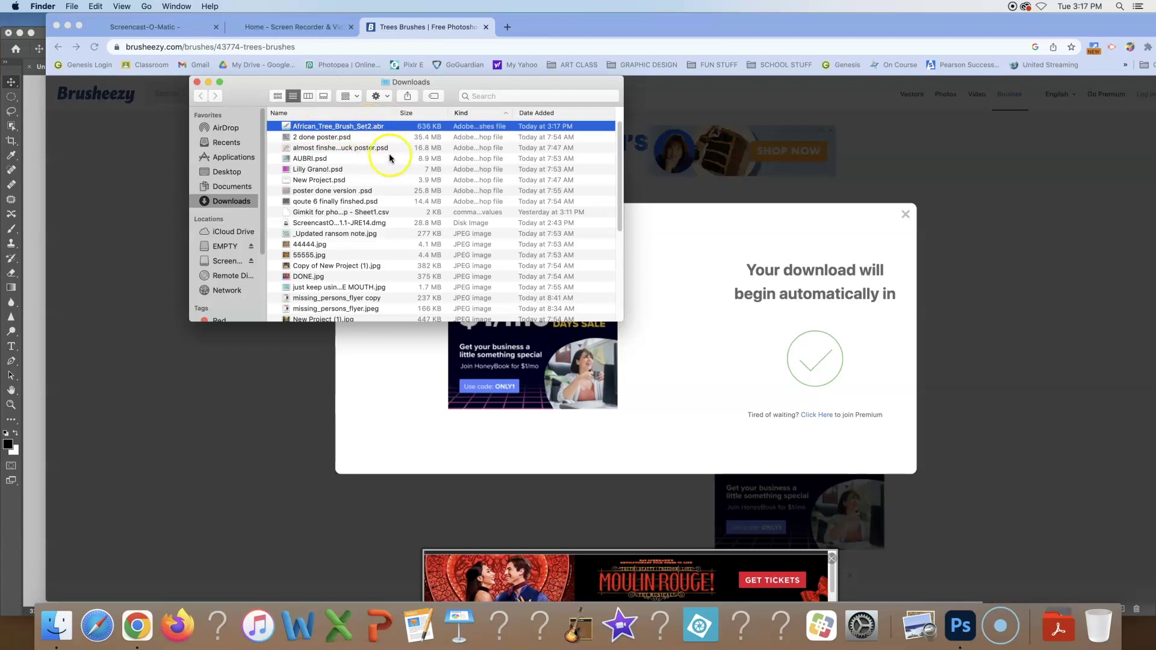
drag(333, 127, 298, 174)
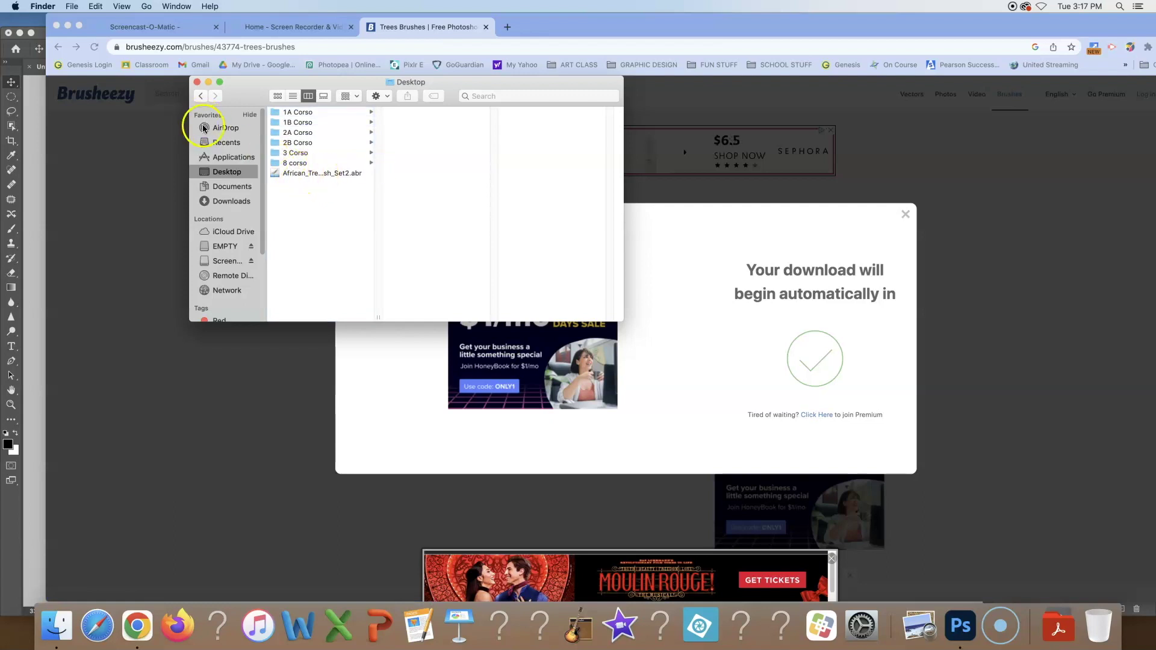
- Close the Desktop, Screencast-O-Matic Setup and Applications windows and the browser
click(197, 83)
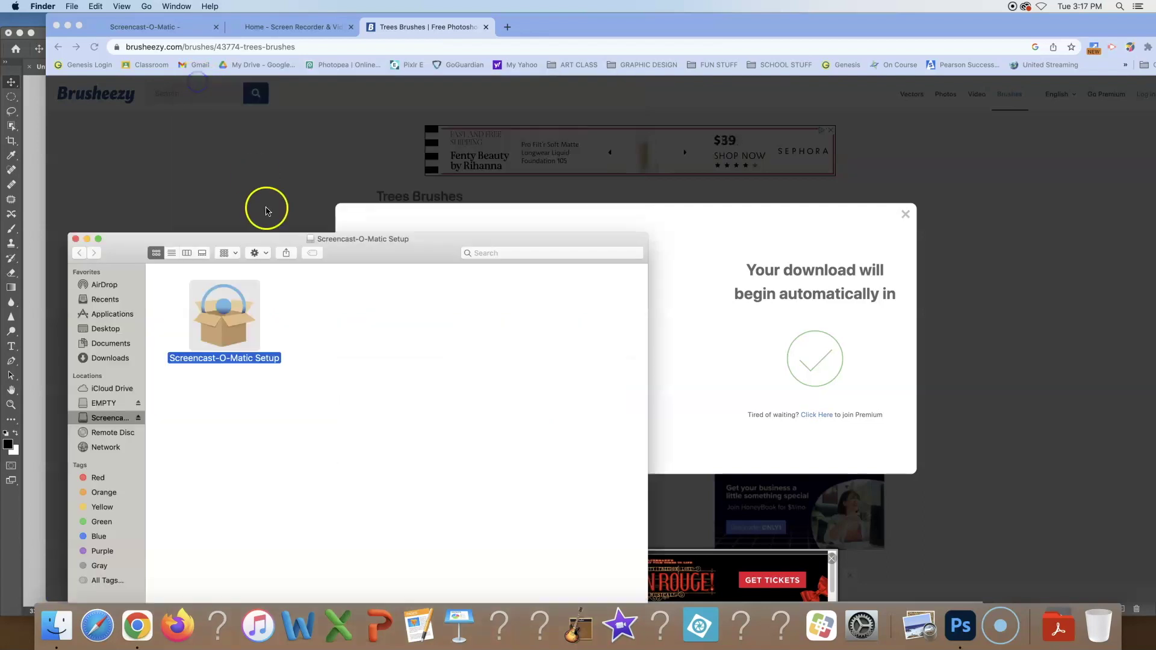
click(81, 240)
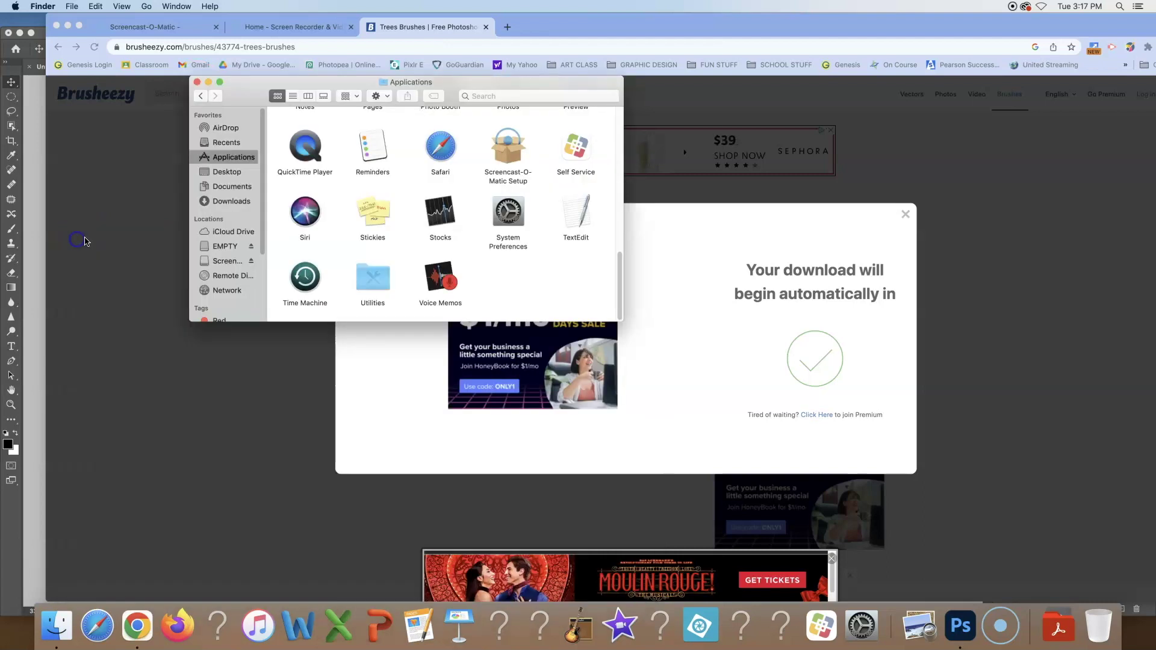
click(197, 83)
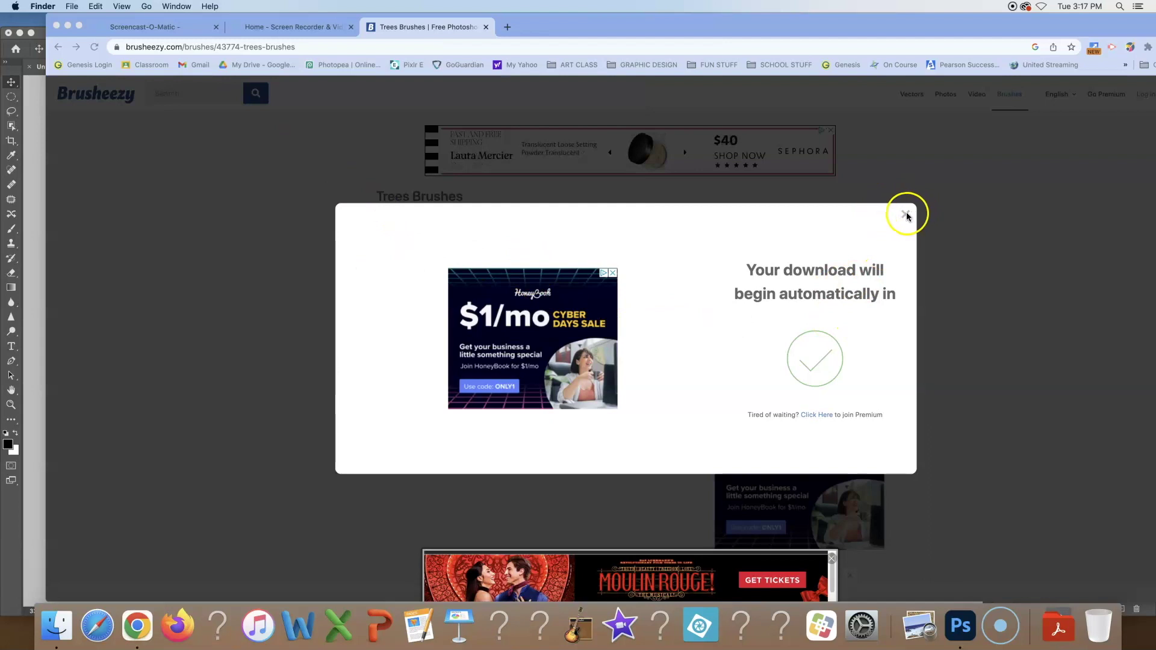
click(56, 26)
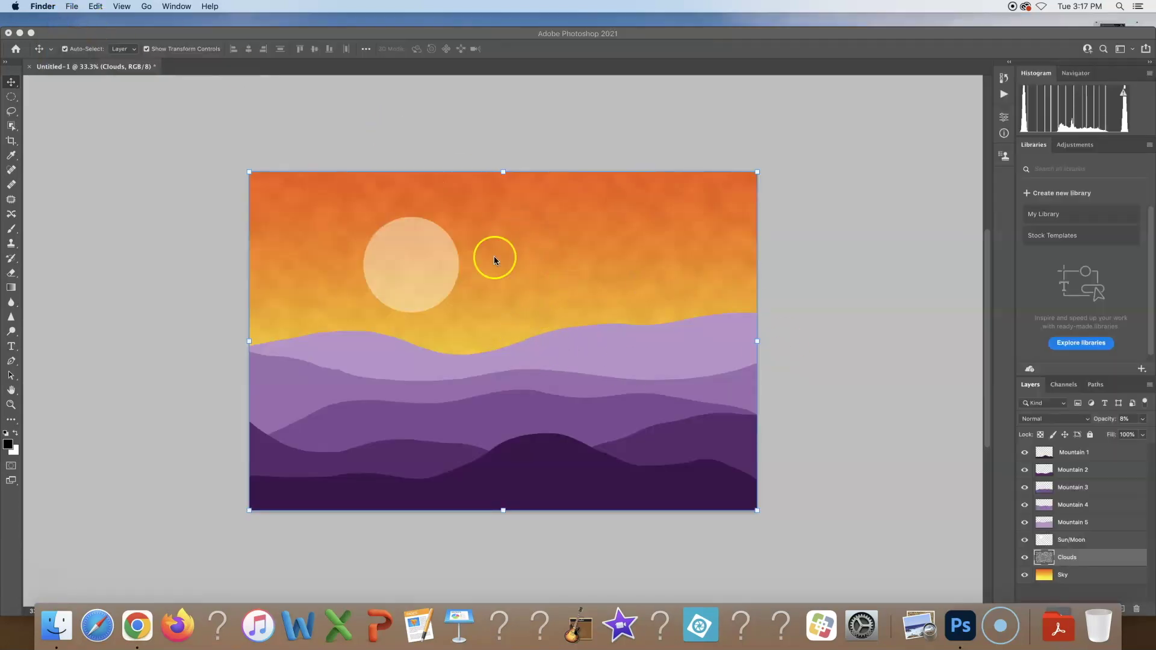
- Import African_Tree_Brush_Set2.abr from the Desktop into the Brush presets and expand its group
drag(148, 38, 150, 25)
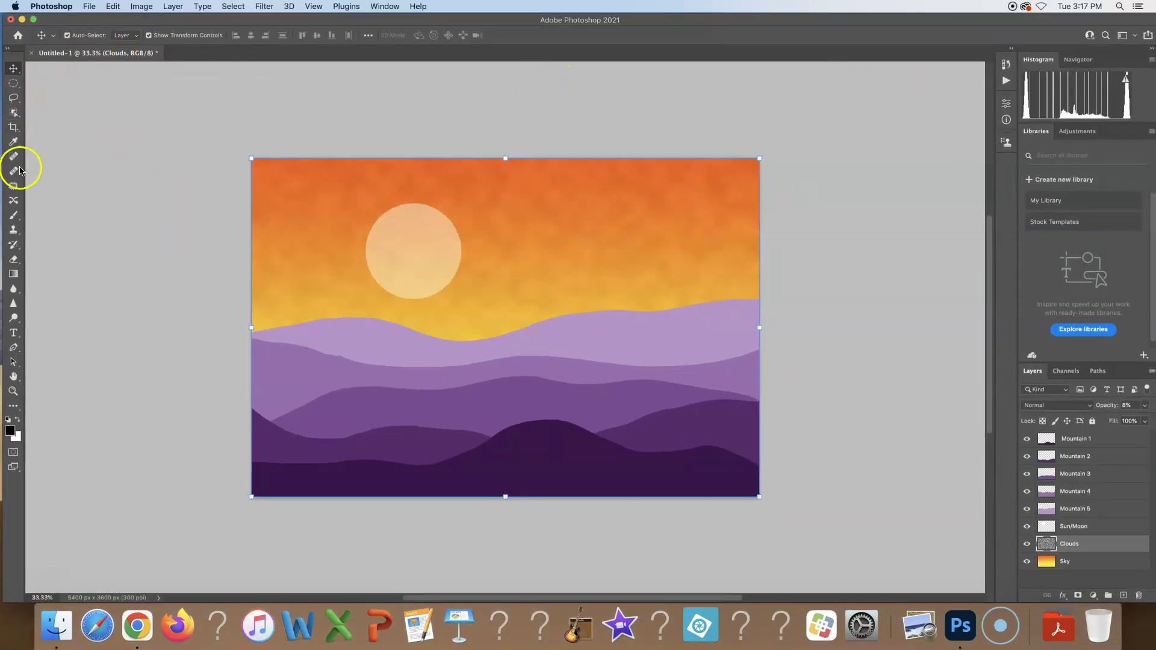
click(14, 214)
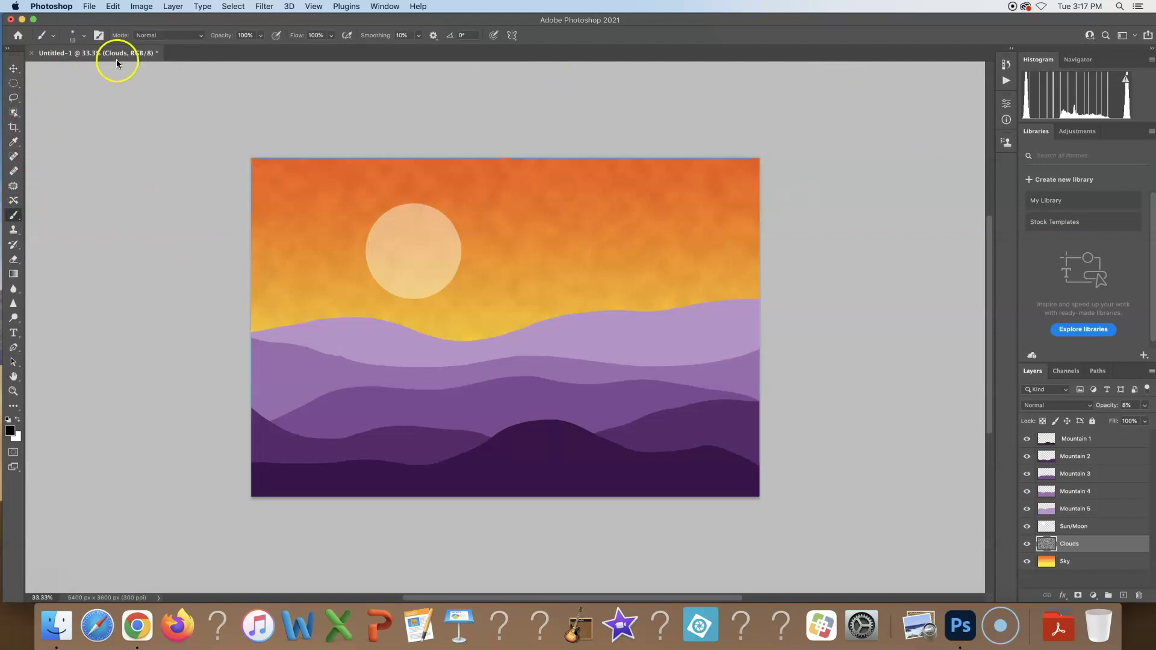
click(85, 38)
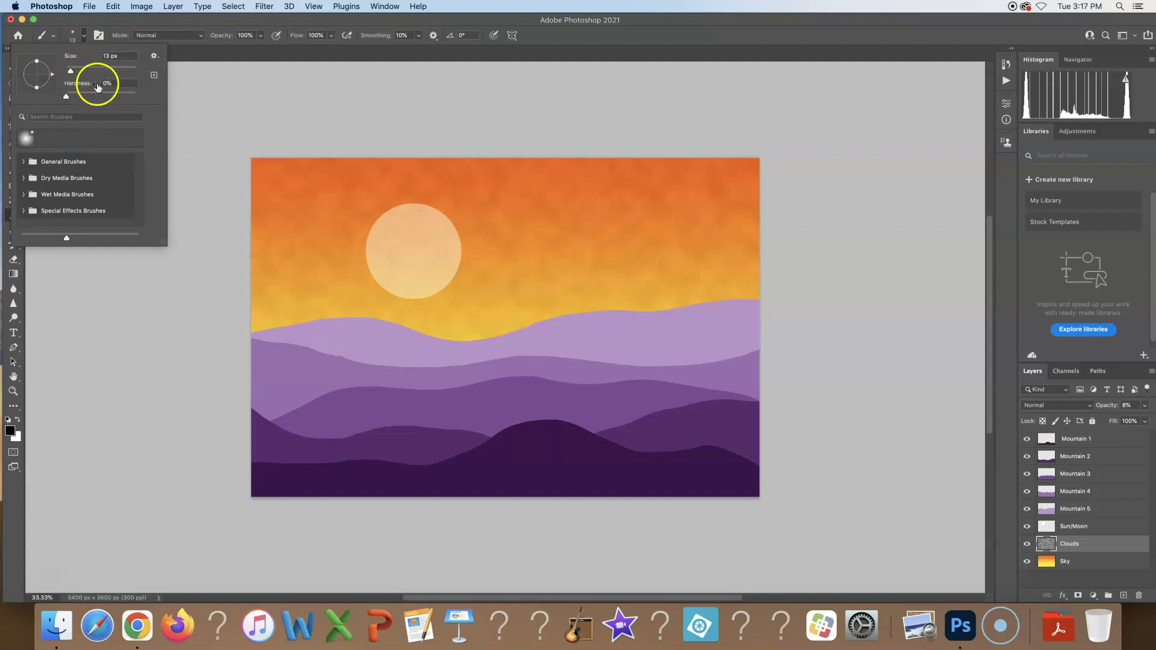
click(154, 57)
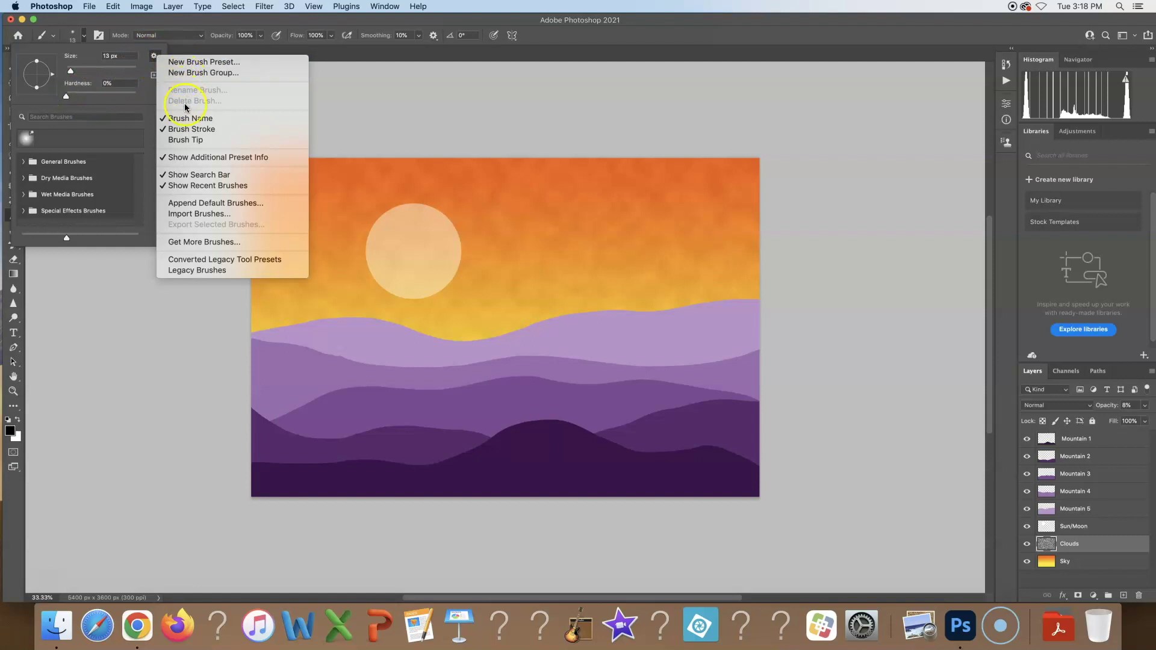
click(201, 216)
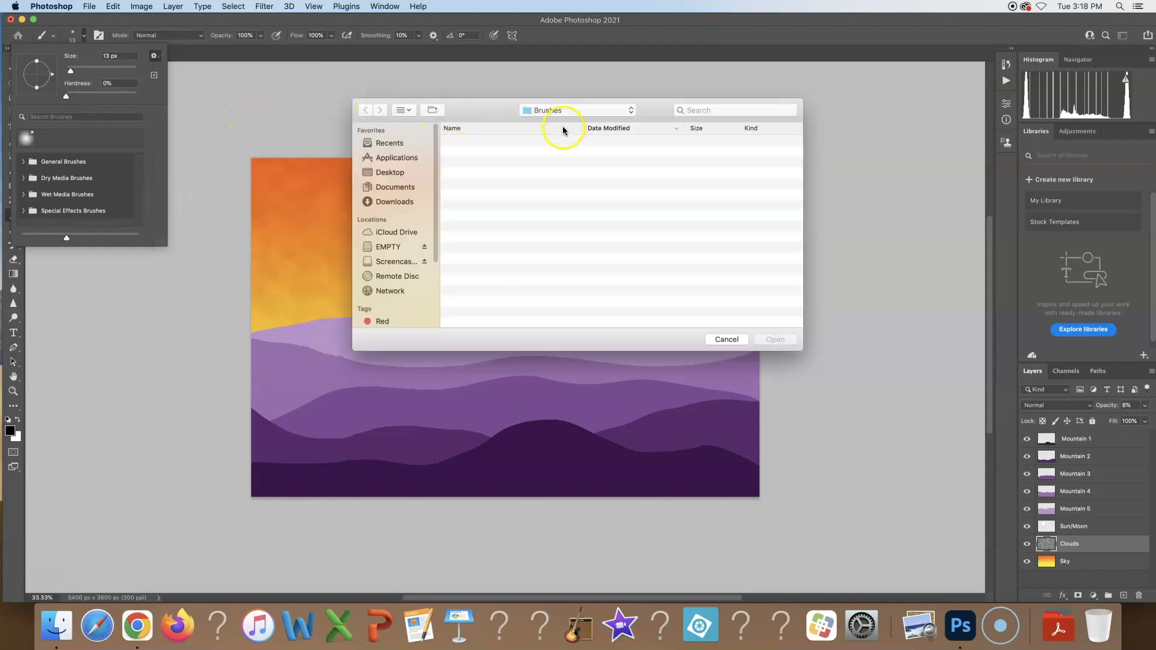
click(390, 174)
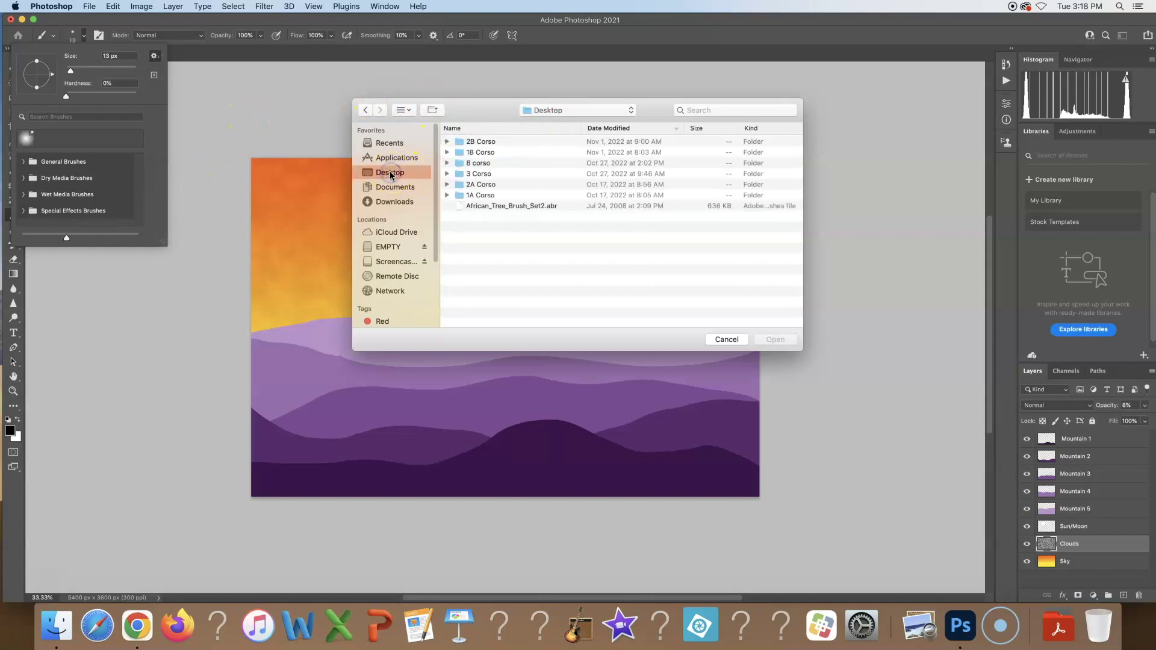
double_click(497, 207)
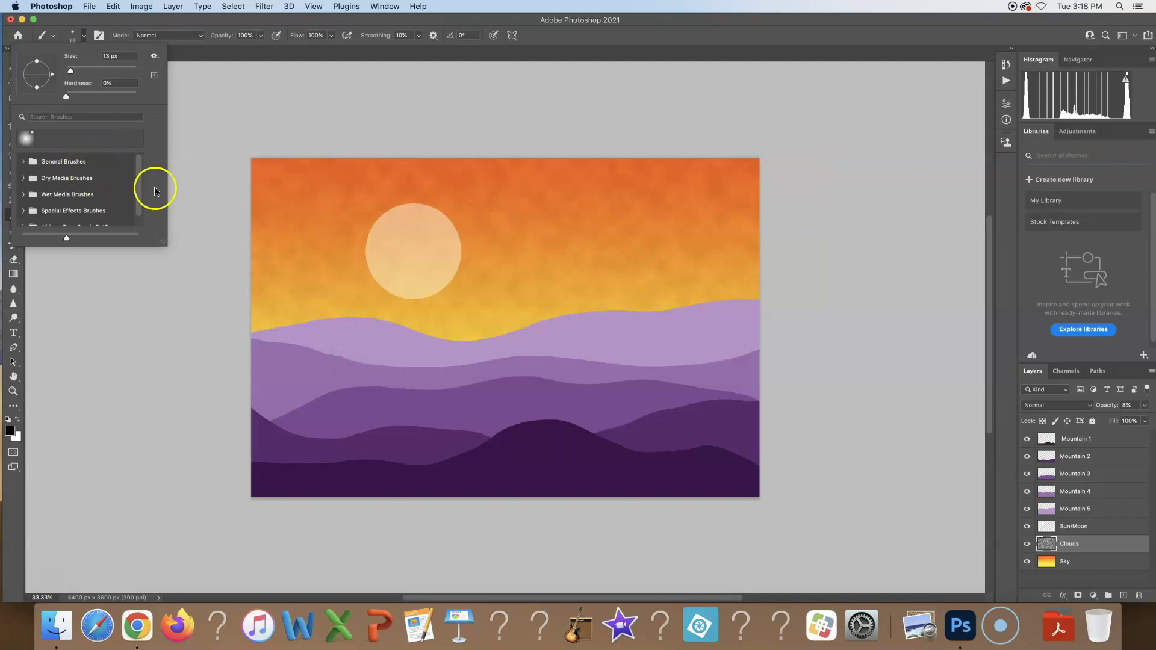
mouse_move(161, 240)
mouse_down()
mouse_move(180, 330)
mouse_move(213, 382)
mouse_up()
click(29, 228)
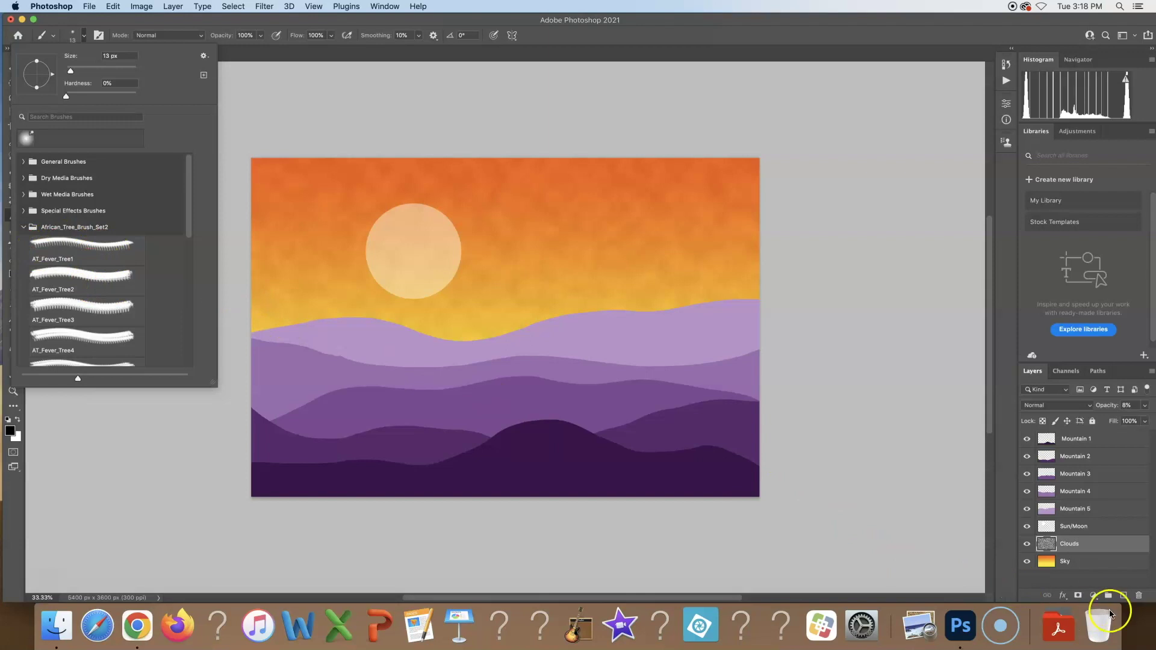
- Add a new layer above Clouds, test-paint with AT_Fever_Tree1, then undo the test
click(1123, 595)
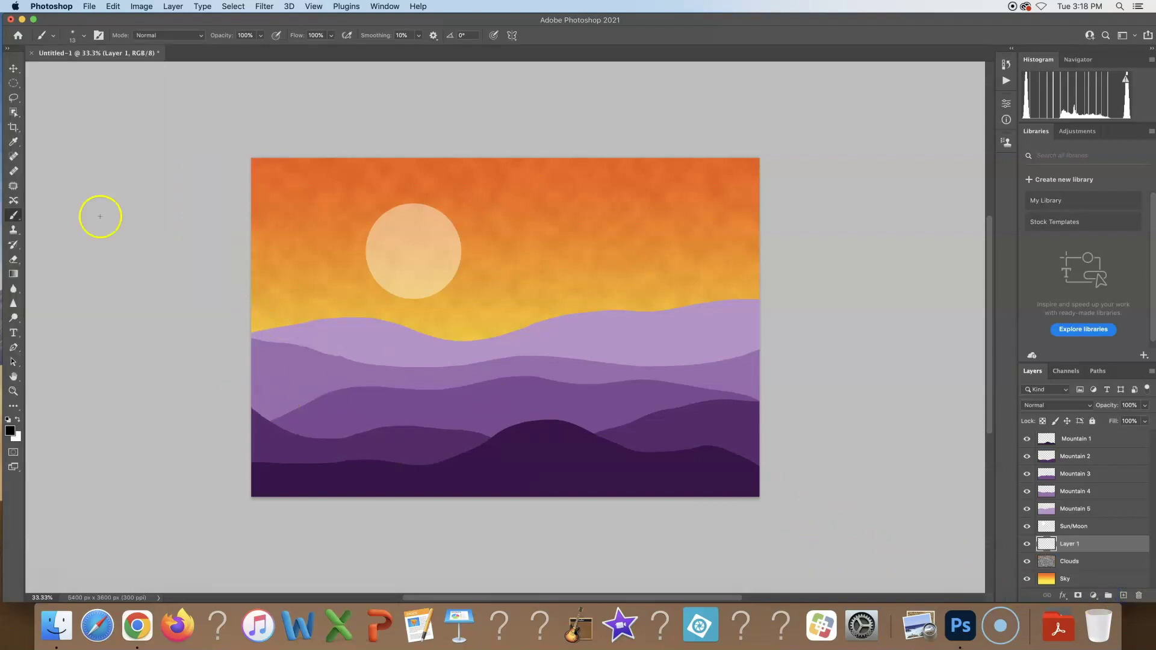
click(83, 37)
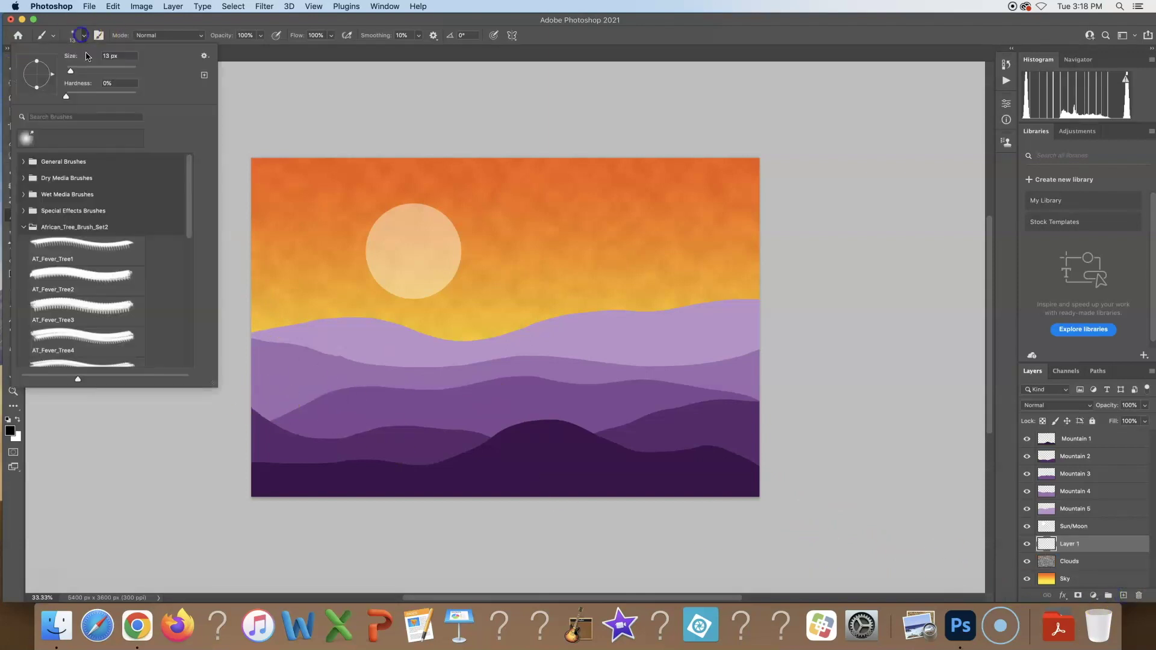
click(96, 249)
mouse_move(301, 280)
mouse_down()
mouse_move(417, 305)
mouse_move(575, 278)
mouse_up()
click(360, 314)
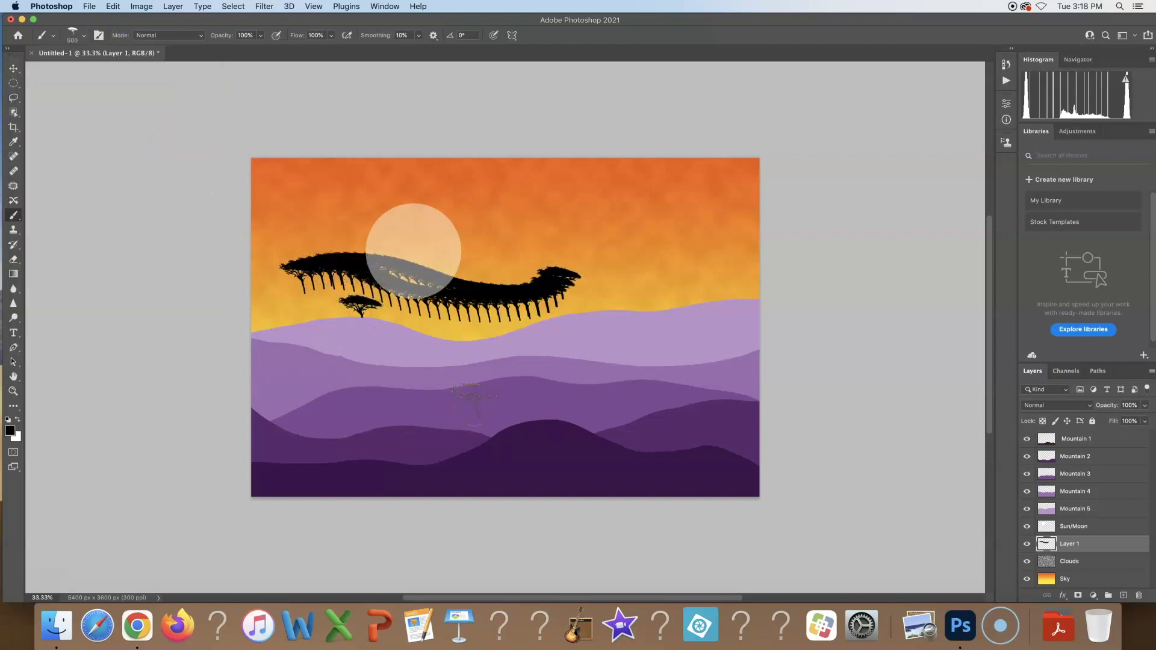
key(super+z)
key(super+z)
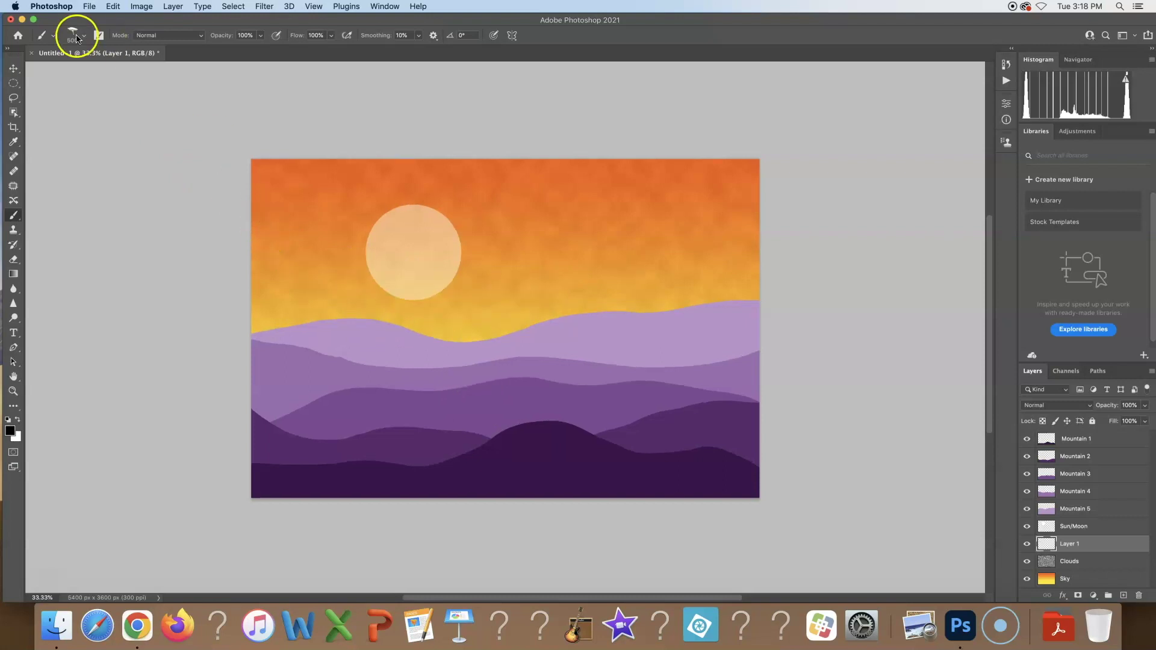
- Set the brush list to show tip previews with sizes, hiding brush names and strokes
click(83, 40)
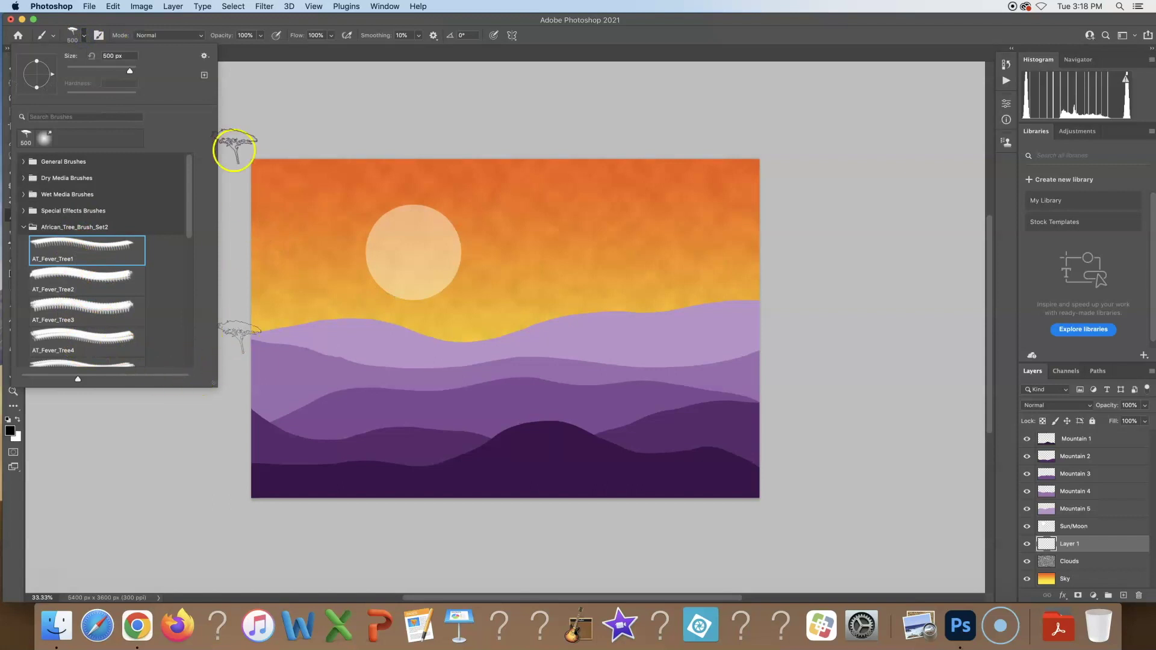
click(206, 56)
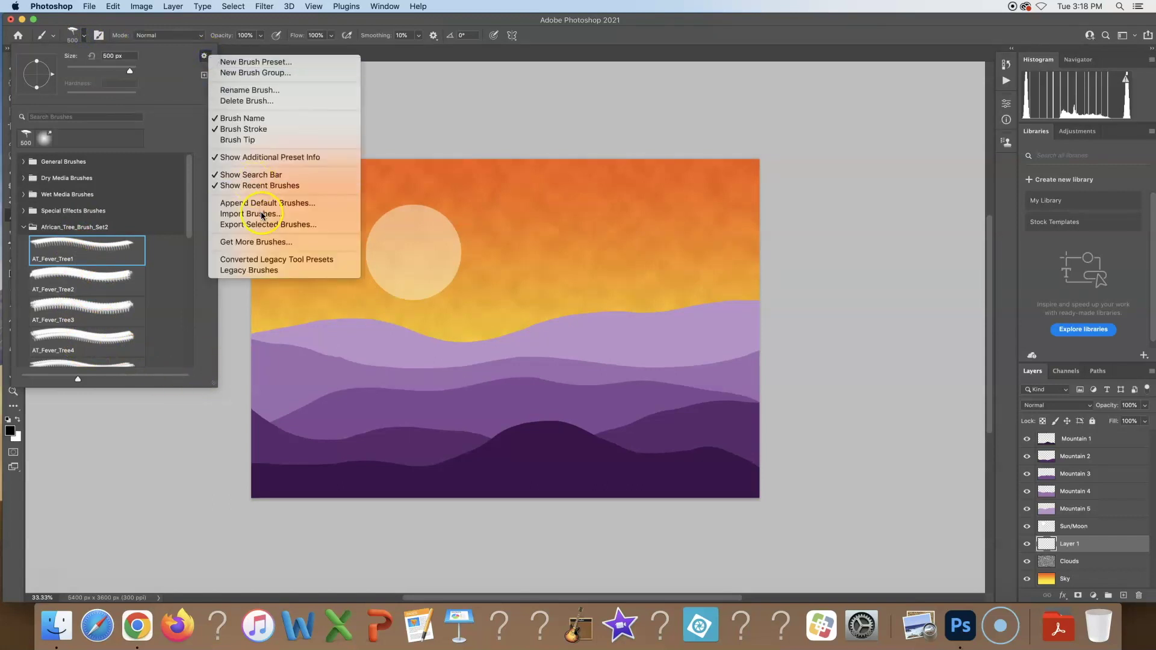
click(246, 119)
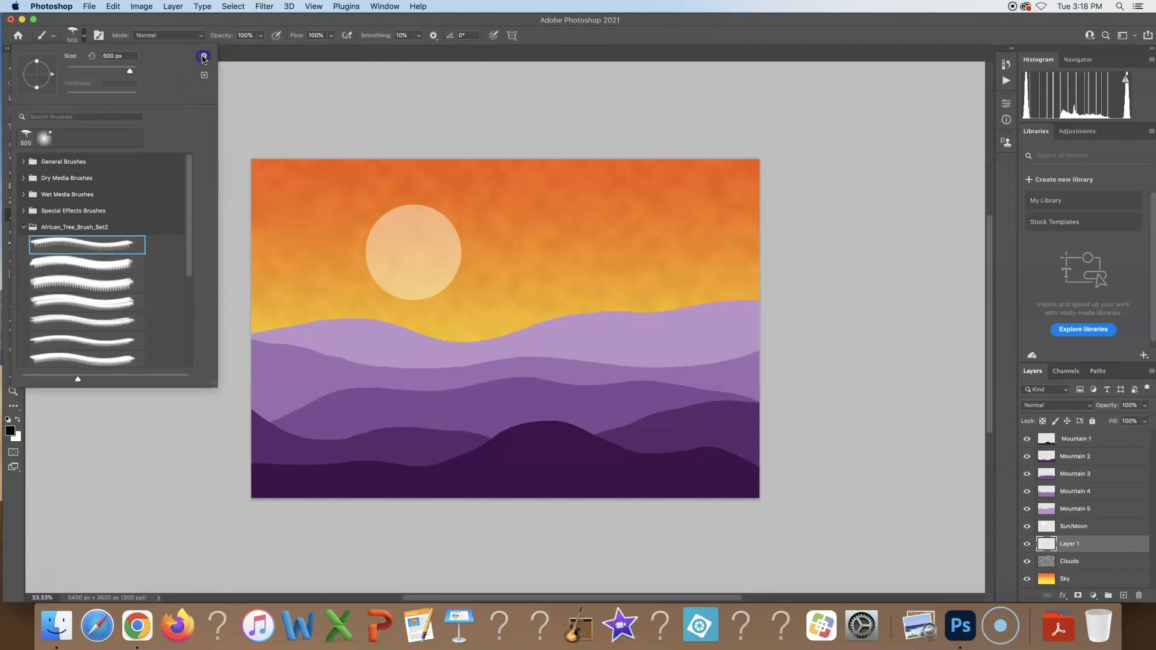
click(204, 57)
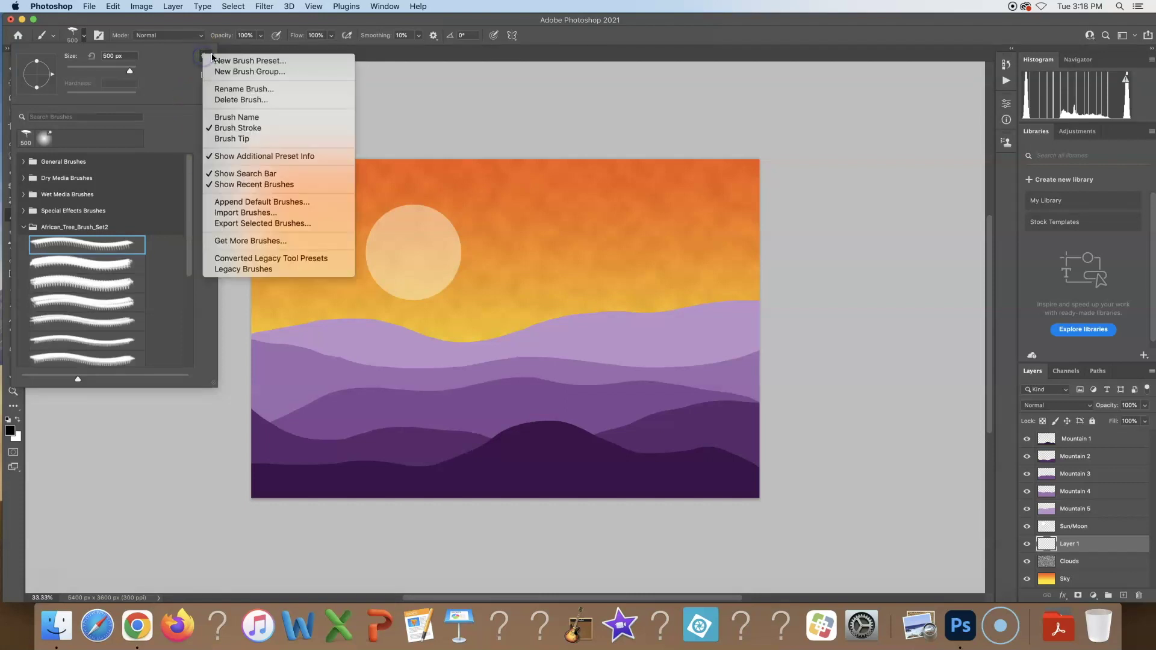
click(233, 140)
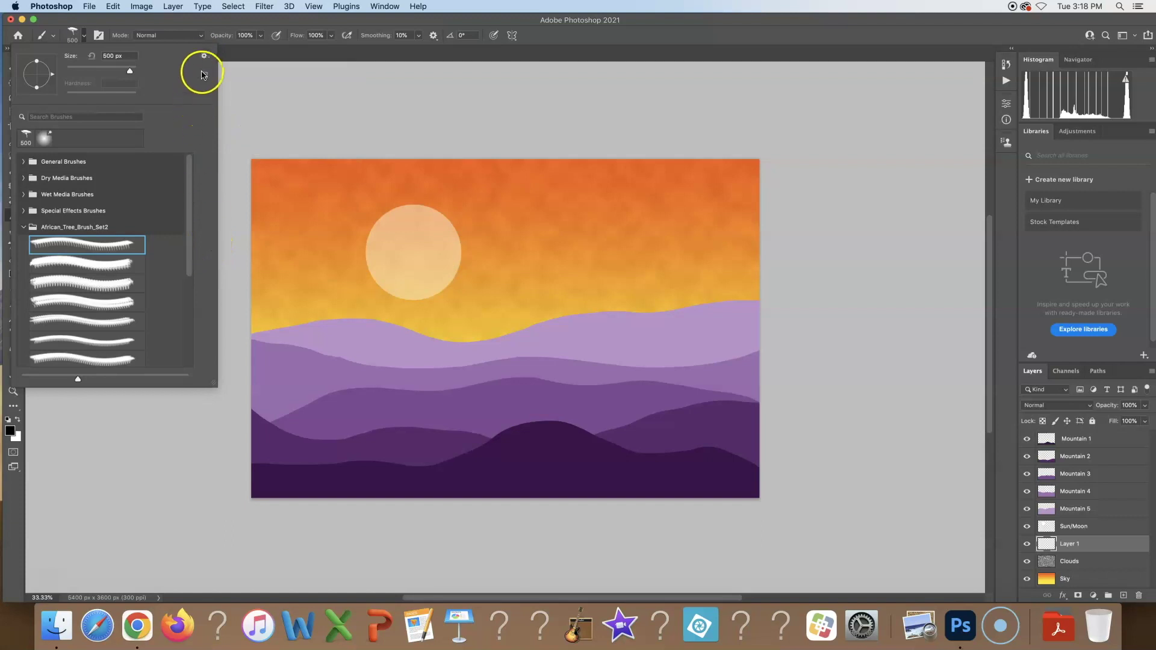
click(204, 56)
click(238, 142)
click(204, 56)
click(247, 127)
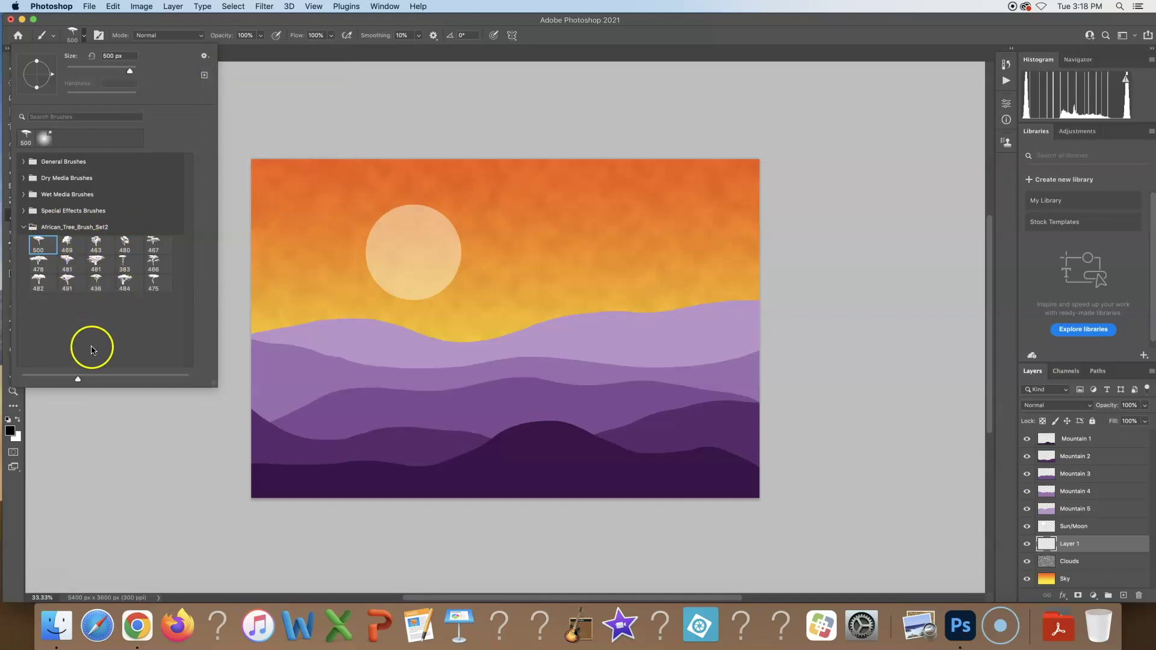
- Enlarge the brush tip previews and collapse then re-expand the African_Tree_Brush_Set2 group
mouse_move(77, 380)
mouse_down()
mouse_move(201, 384)
mouse_move(245, 443)
mouse_move(258, 538)
mouse_up()
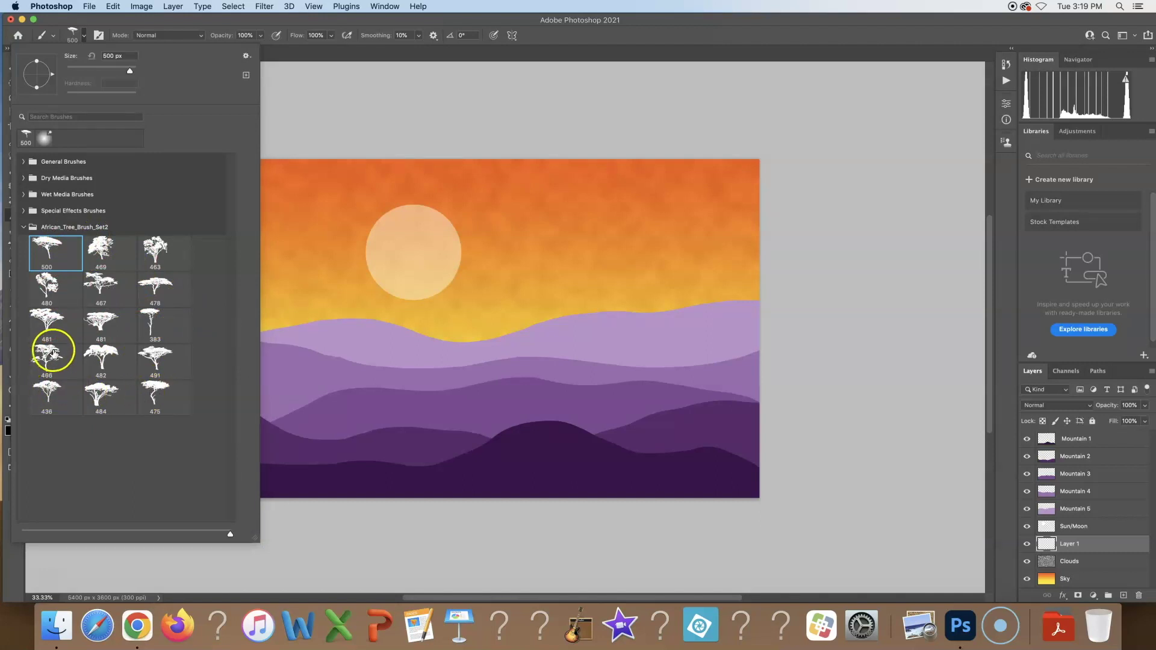
click(24, 227)
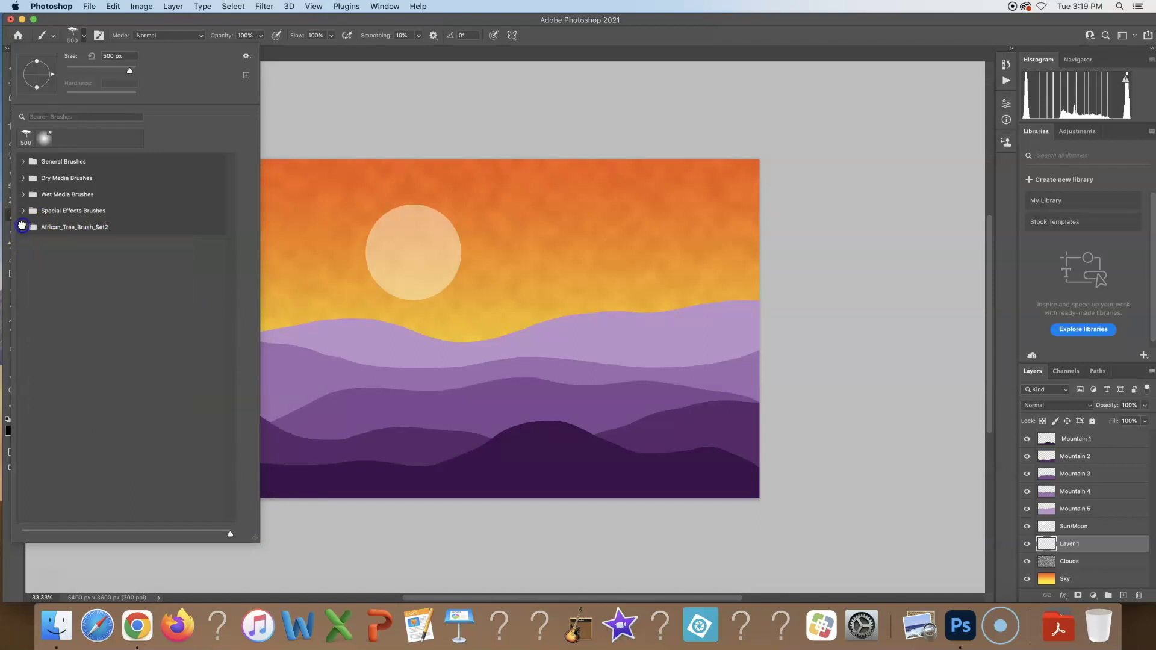
right_click(78, 229)
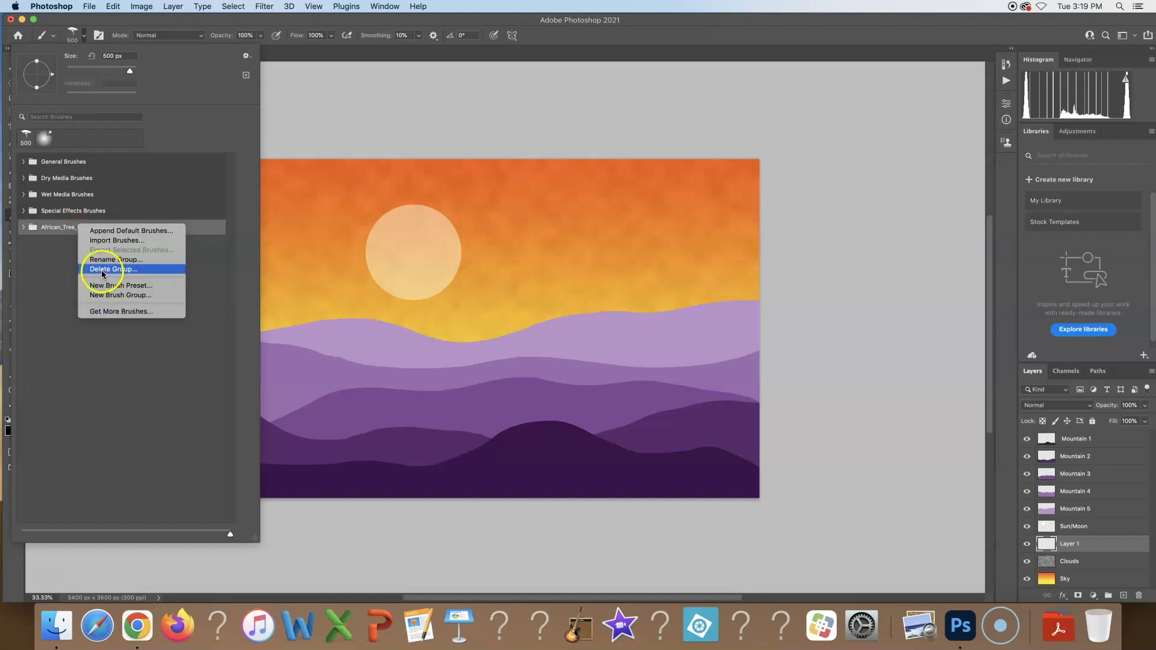
click(24, 229)
click(24, 227)
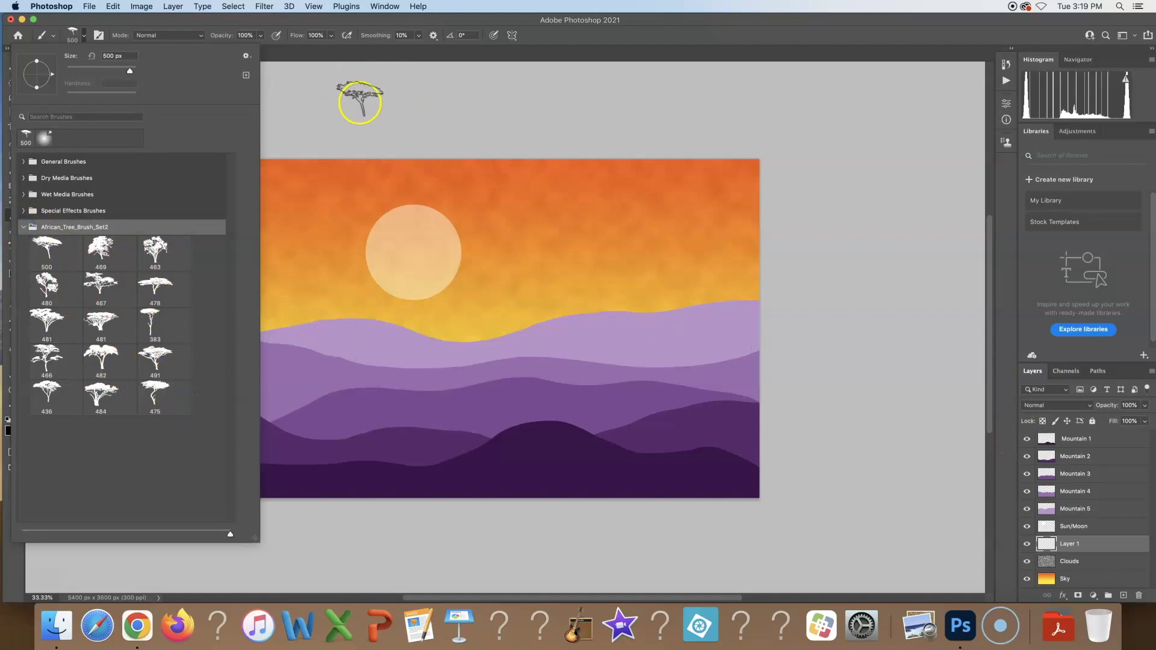
click(84, 36)
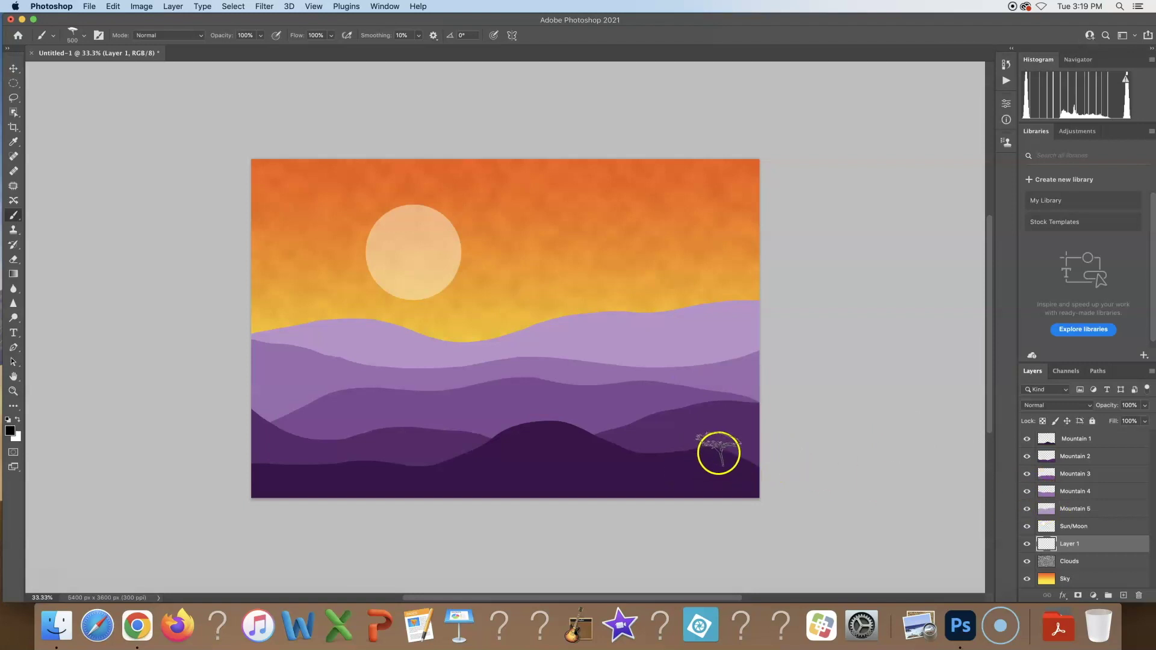
- Make Mountain 1 active, enlarge the tree brush to 2200 px, and open the foreground Color Picker
click(1073, 442)
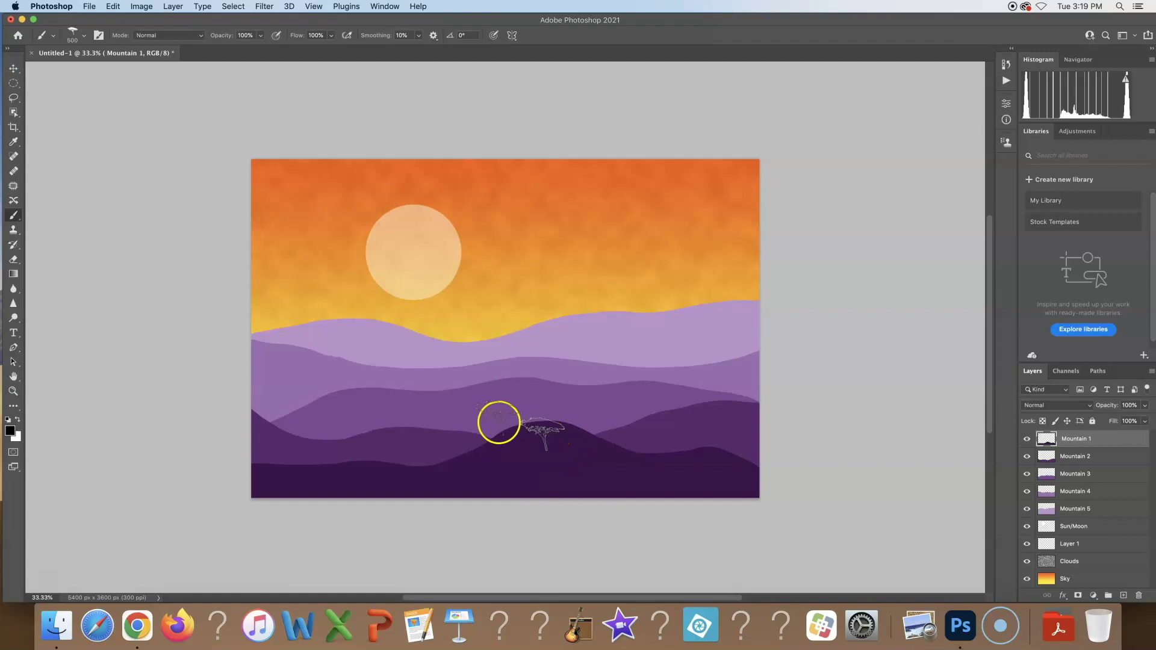
click(85, 39)
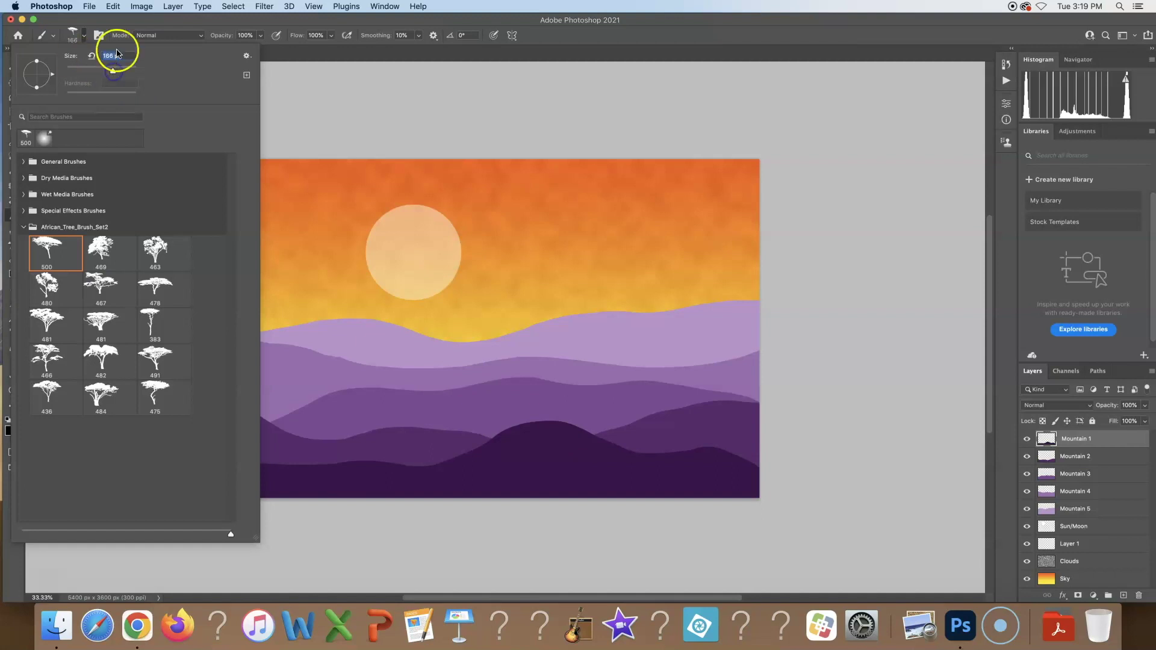
click(84, 39)
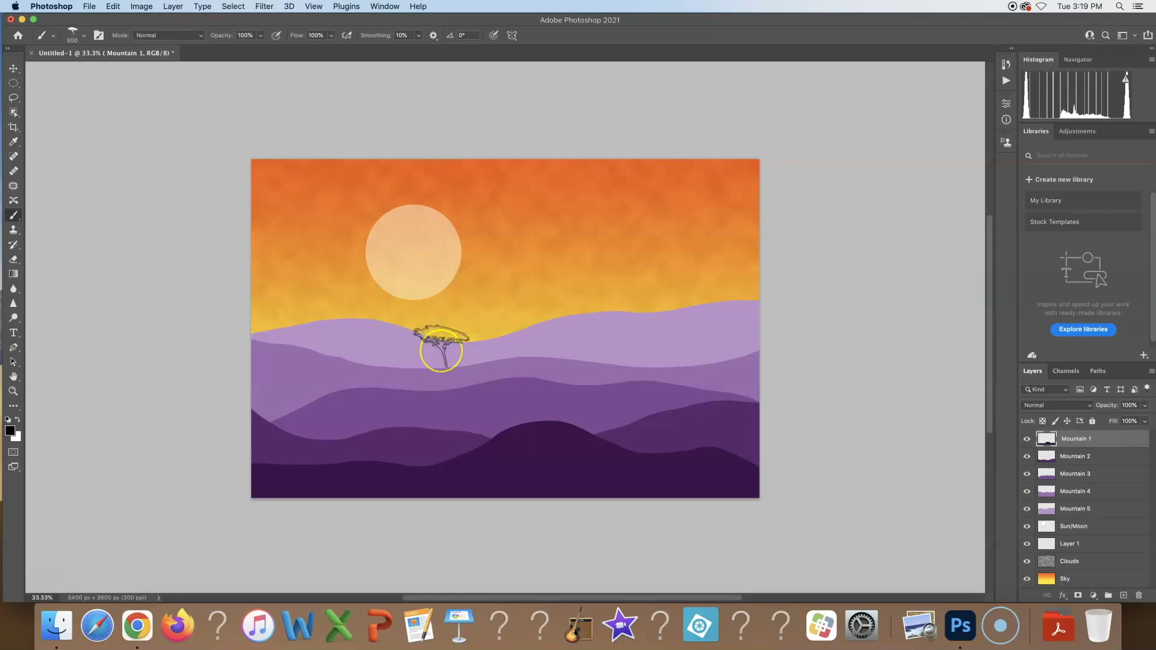
mouse_move(441, 341)
mouse_down()
mouse_move(407, 335)
mouse_move(409, 347)
mouse_move(381, 348)
mouse_move(403, 353)
mouse_move(327, 418)
mouse_move(296, 430)
mouse_move(281, 421)
mouse_move(541, 402)
mouse_move(718, 426)
mouse_move(44, 154)
mouse_move(44, 70)
mouse_move(77, 56)
mouse_up()
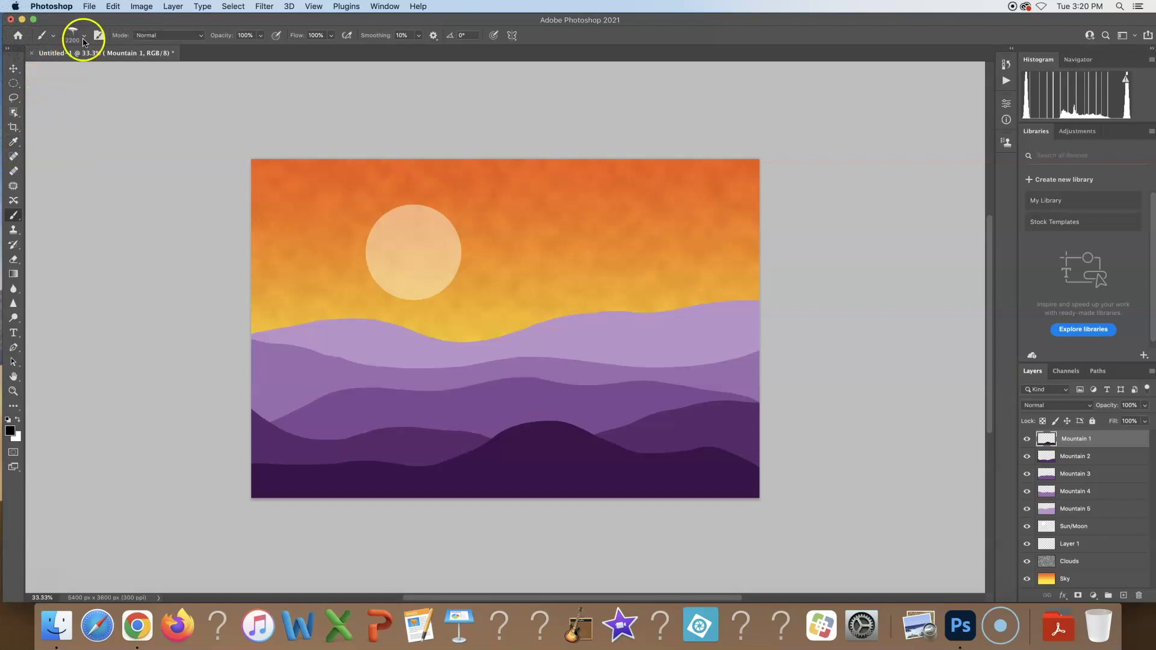
click(84, 40)
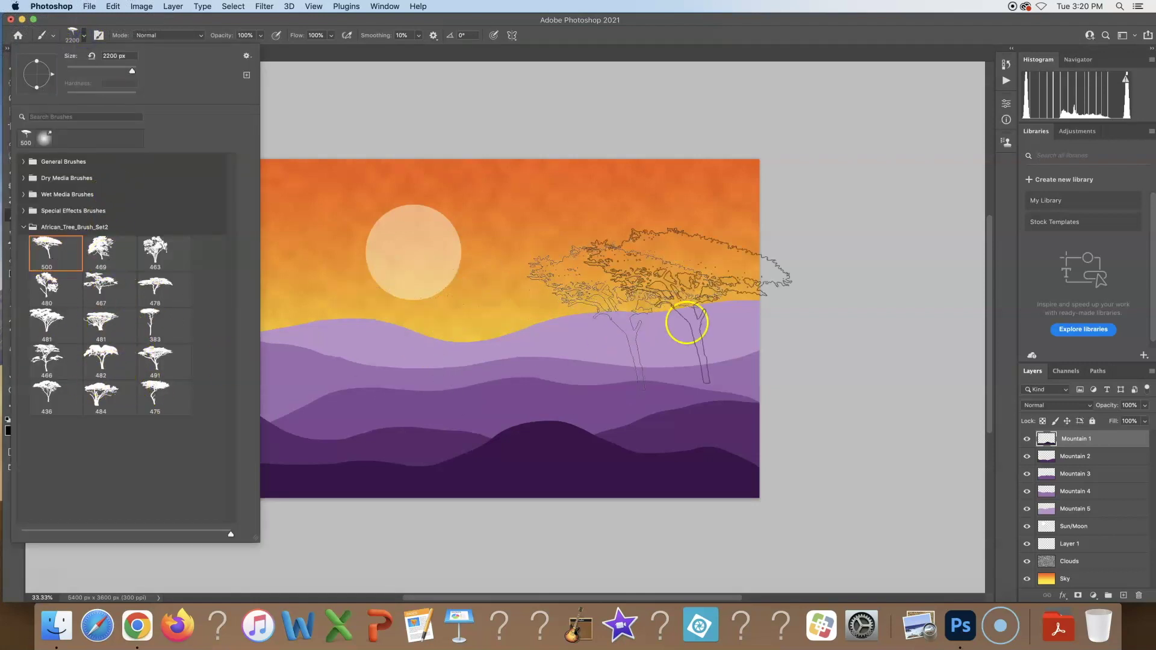
click(1064, 442)
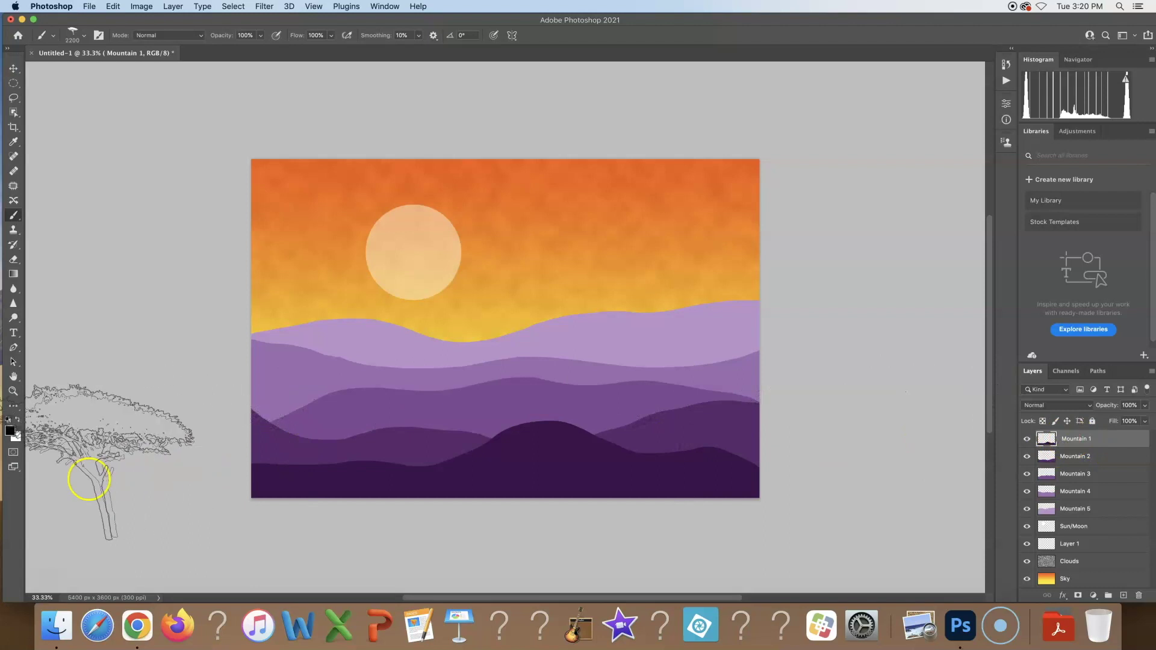
click(10, 431)
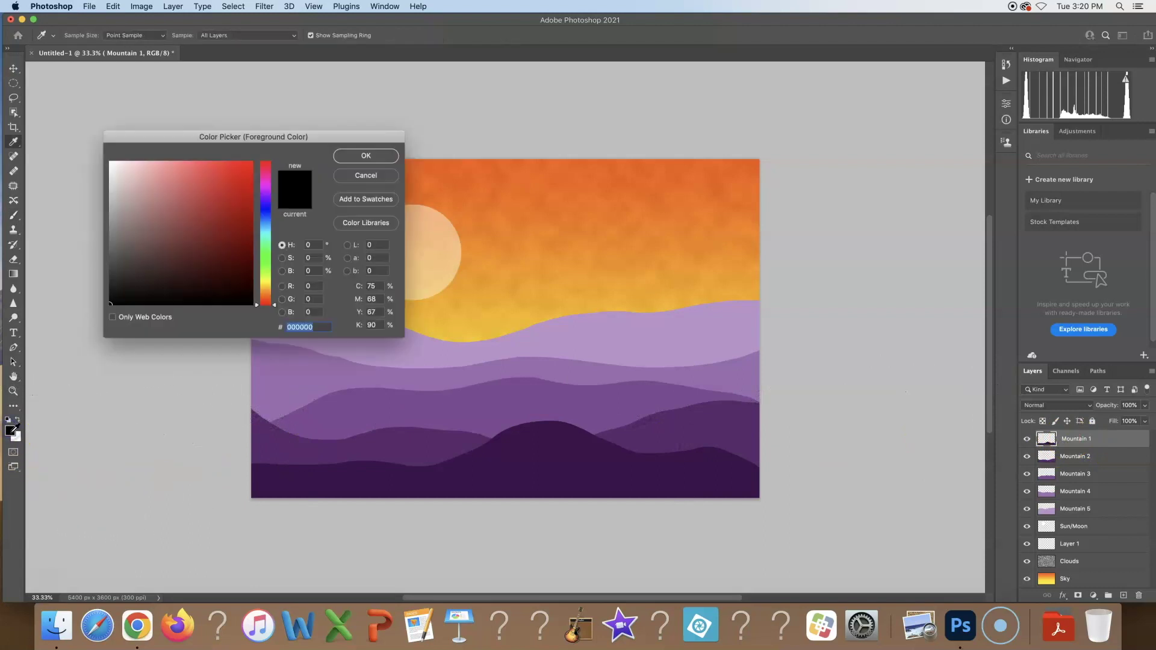
- Set the colour to the front hill's dark purple and stamp an acacia at lower left
click(497, 471)
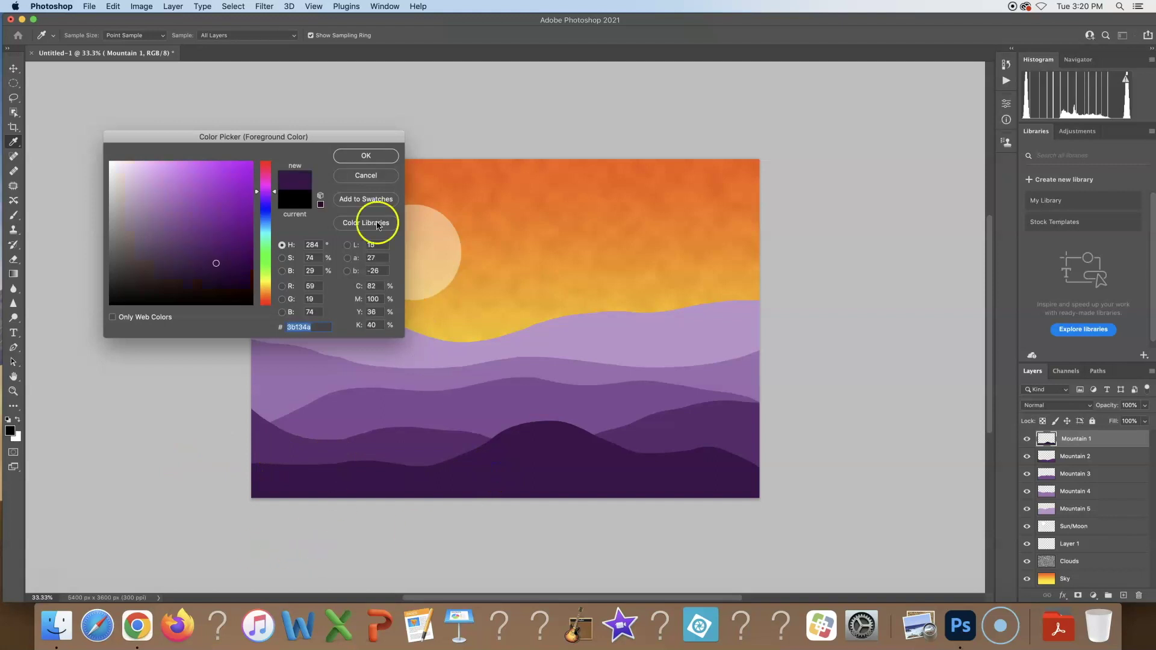
click(364, 159)
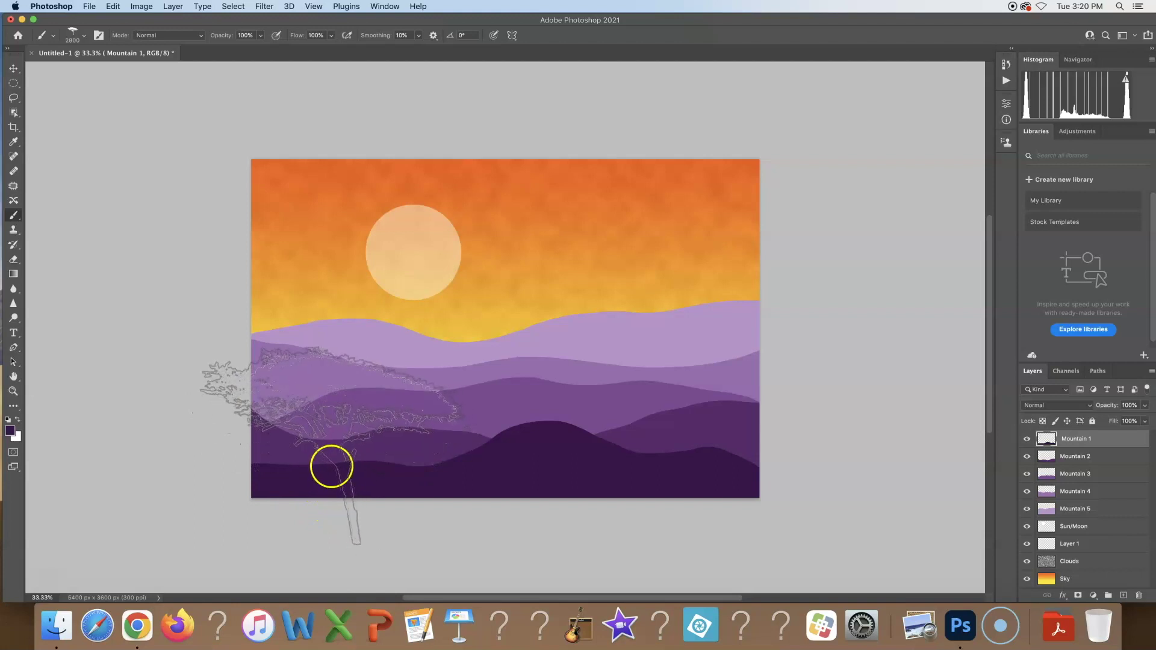
key(])
key(bracketleft)
key(bracketleft)
key(bracketleft)
key(bracketleft)
key(bracketleft)
key(bracketleft)
key(bracketleft)
key(bracketleft)
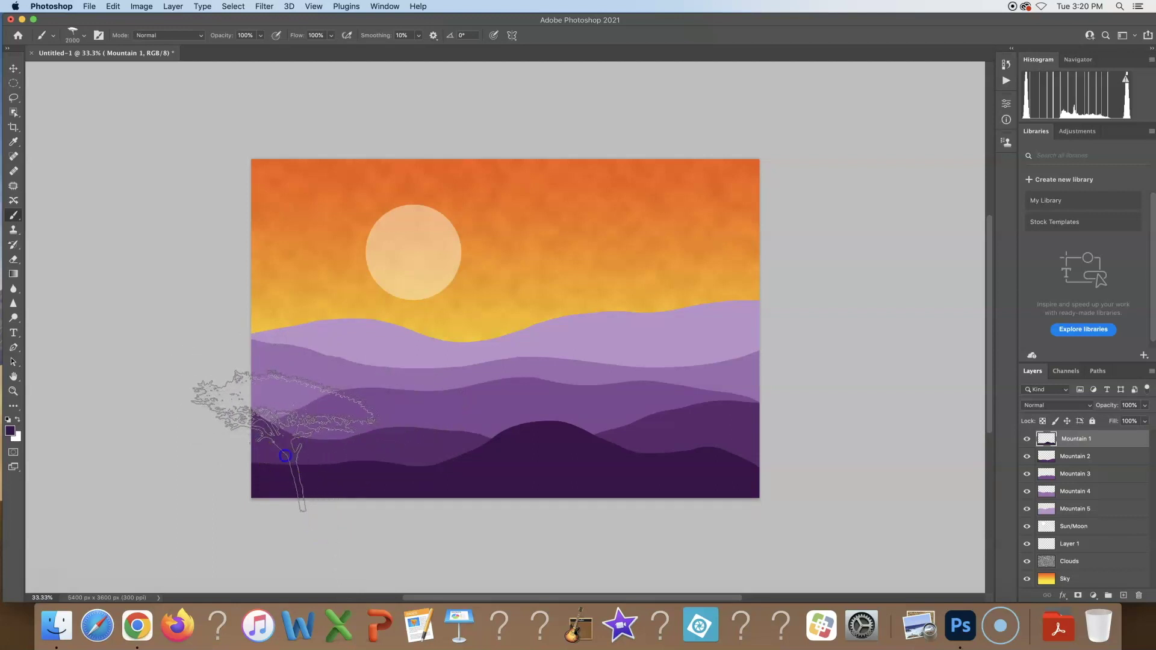
click(285, 456)
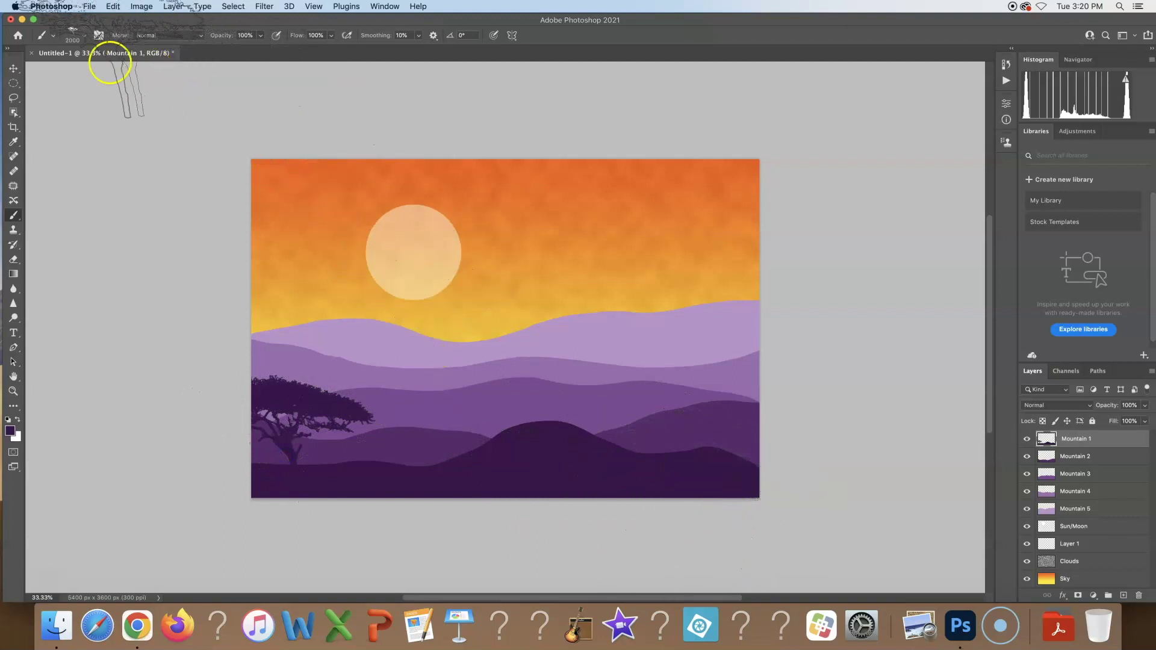
- Stamp a leafy tree on the right with tree brush 469 at 1100 px
click(85, 39)
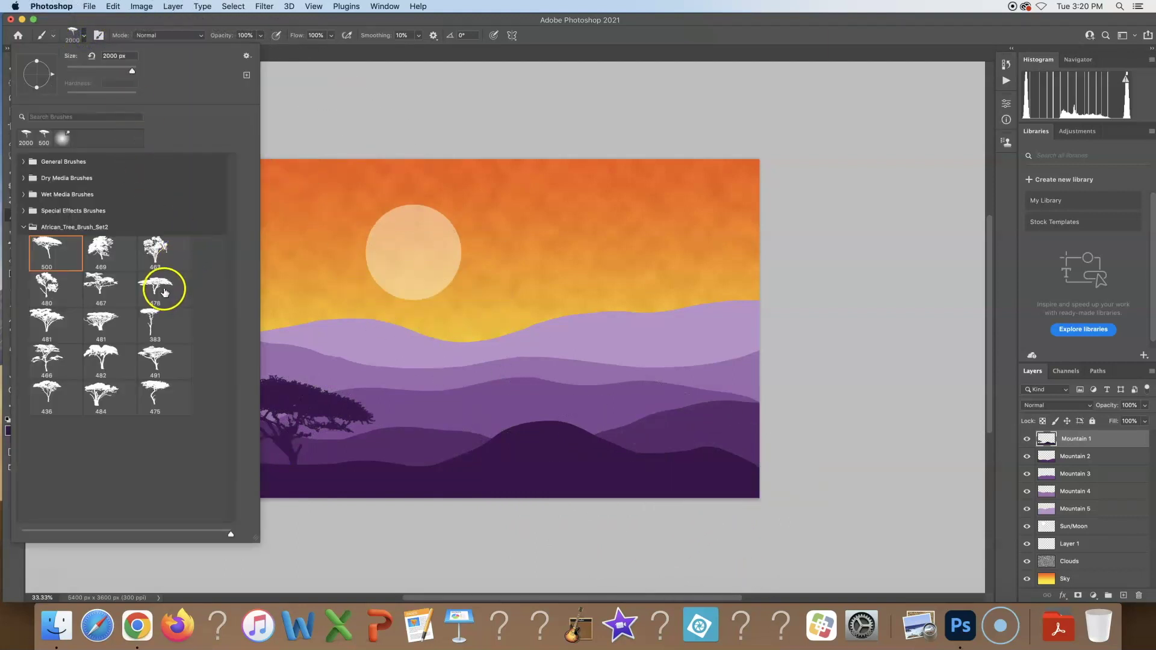
click(111, 257)
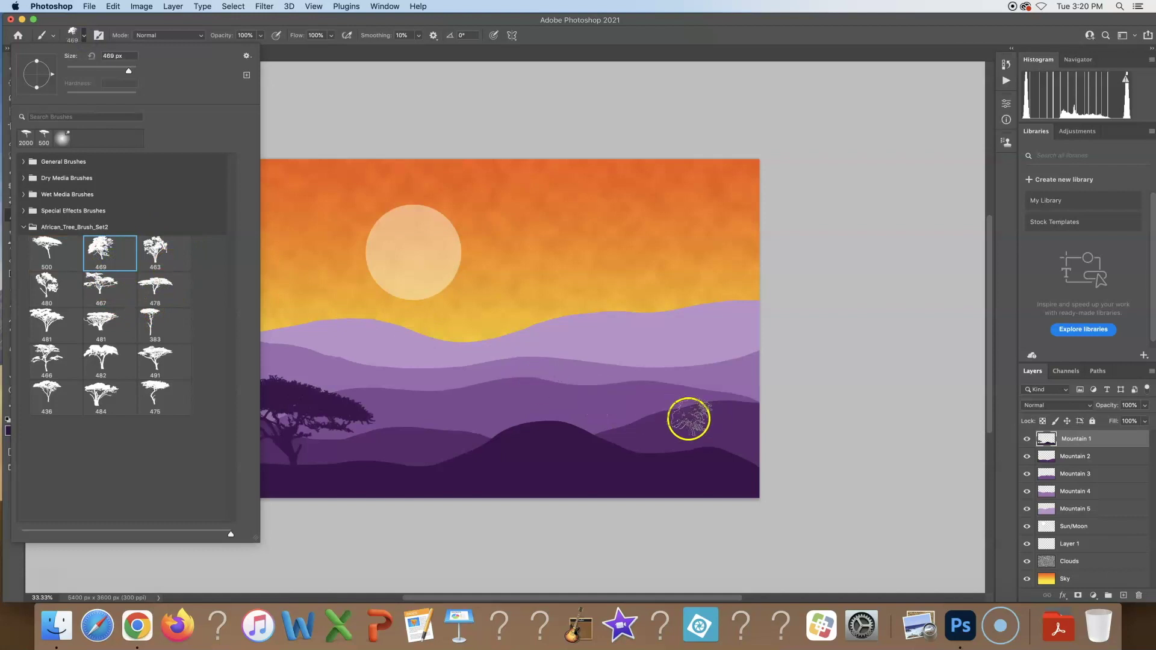
click(82, 30)
key(bracketright)
key(bracketright)
key(bracketright)
key(bracketright)
key(bracketright)
key(bracketright)
key(bracketright)
key(bracketright)
key(bracketright)
key(bracketright)
key(bracketright)
key(bracketright)
key(bracketright)
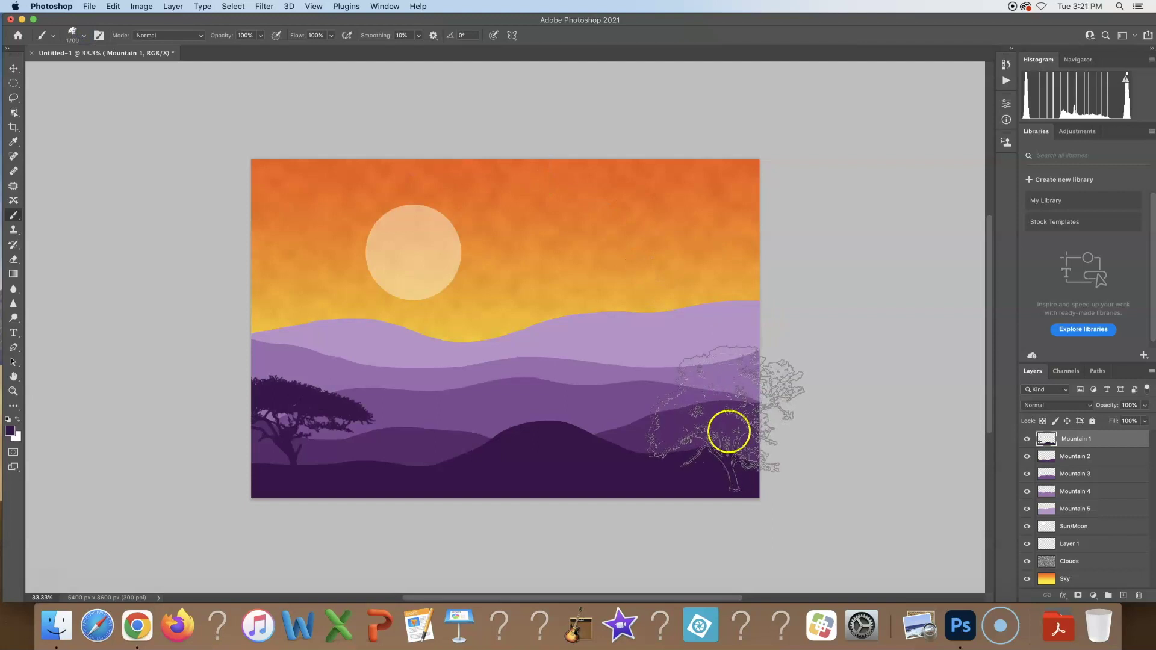
click(729, 432)
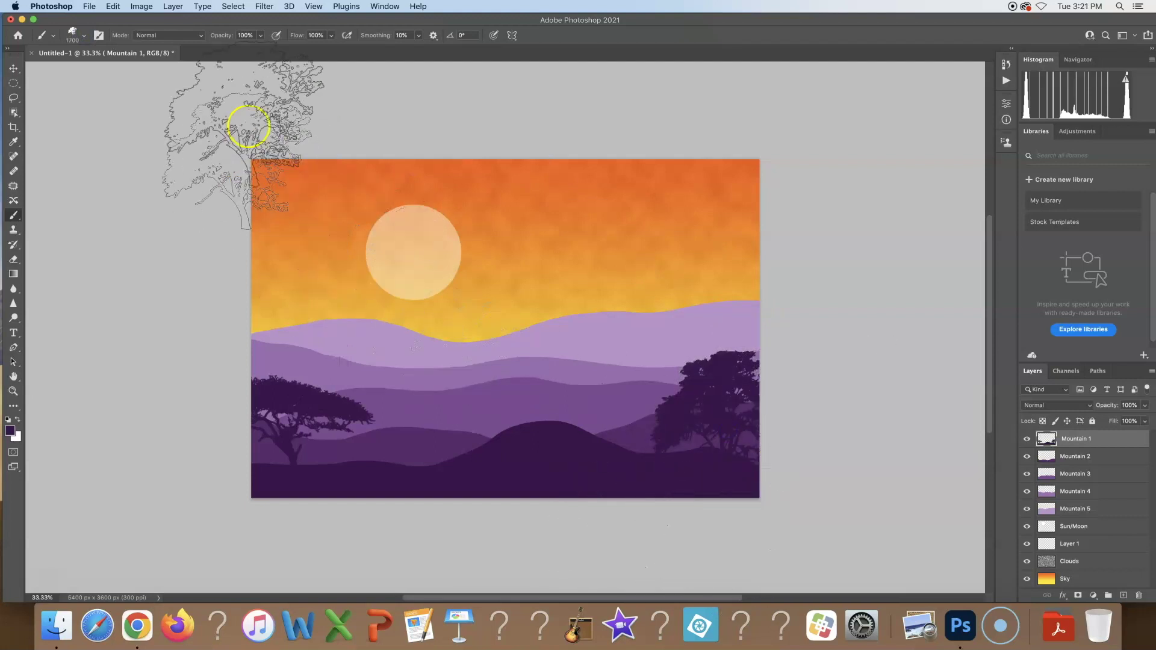
- Stamp a tall acacia with brush 383 at 1600 px, then select Mountain 2
click(83, 38)
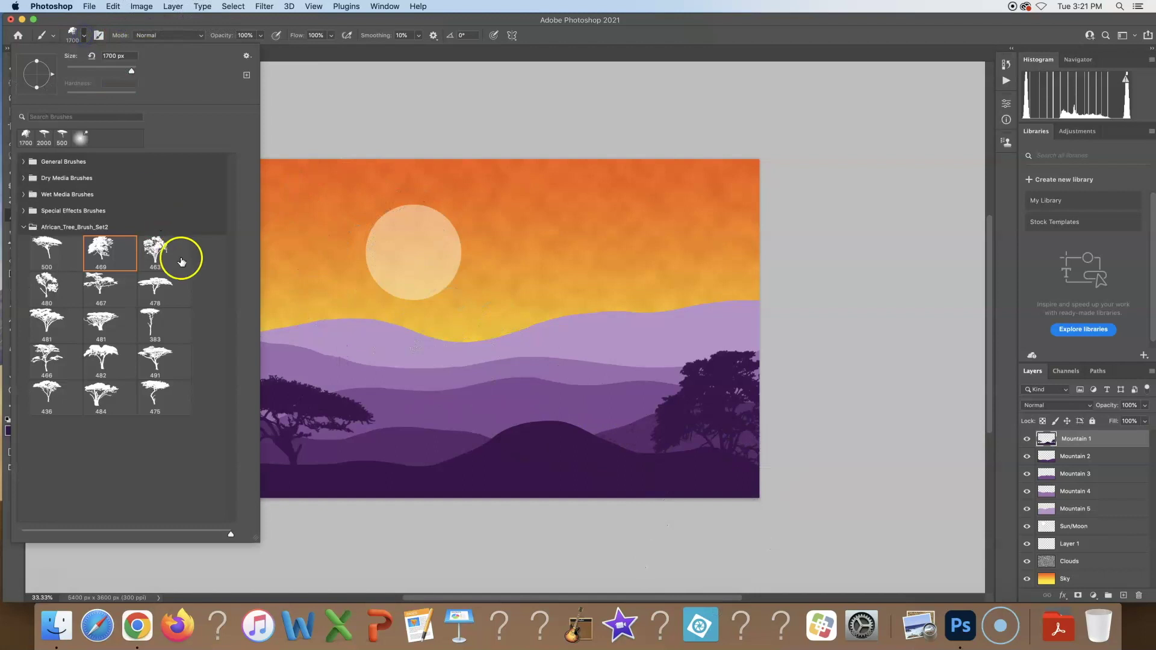
click(151, 317)
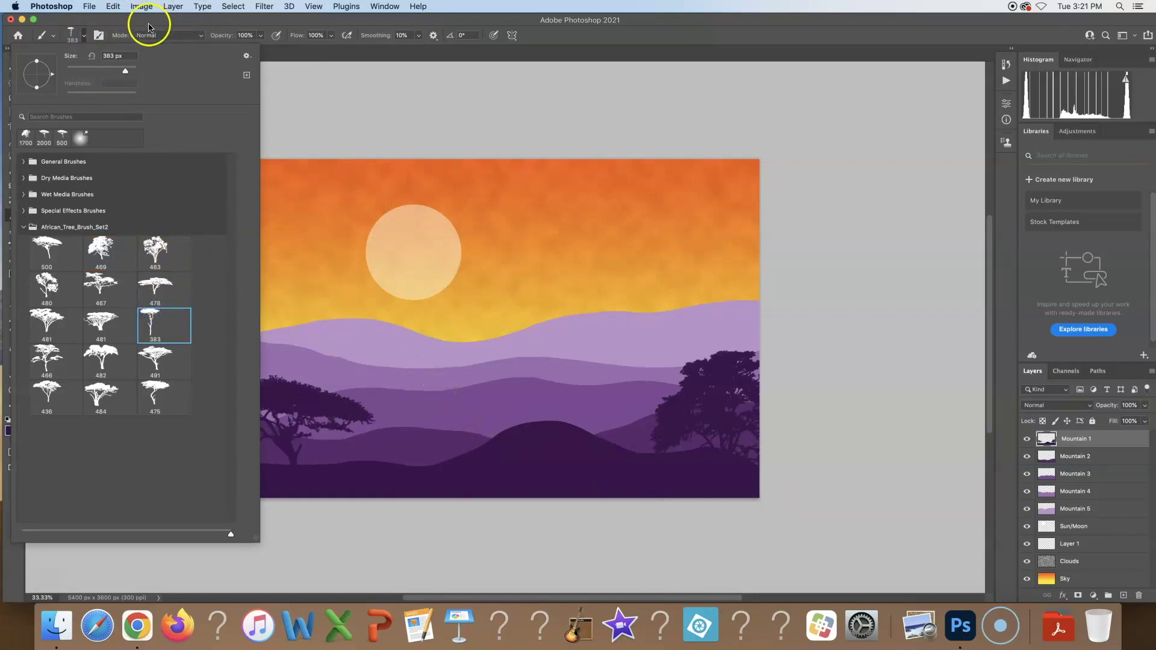
click(85, 36)
key(bracketright)
key(bracketright)
key(bracketright)
key(bracketright)
key(bracketright)
key(bracketright)
key(bracketright)
key(bracketright)
key(bracketright)
key(bracketright)
key(bracketright)
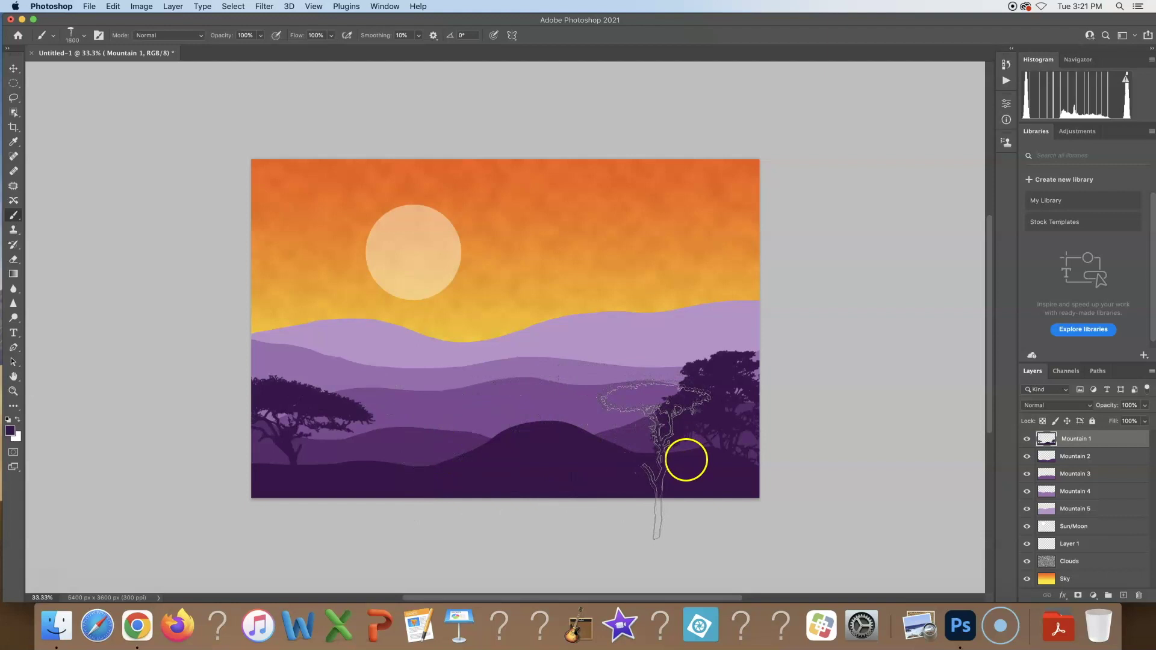
click(675, 458)
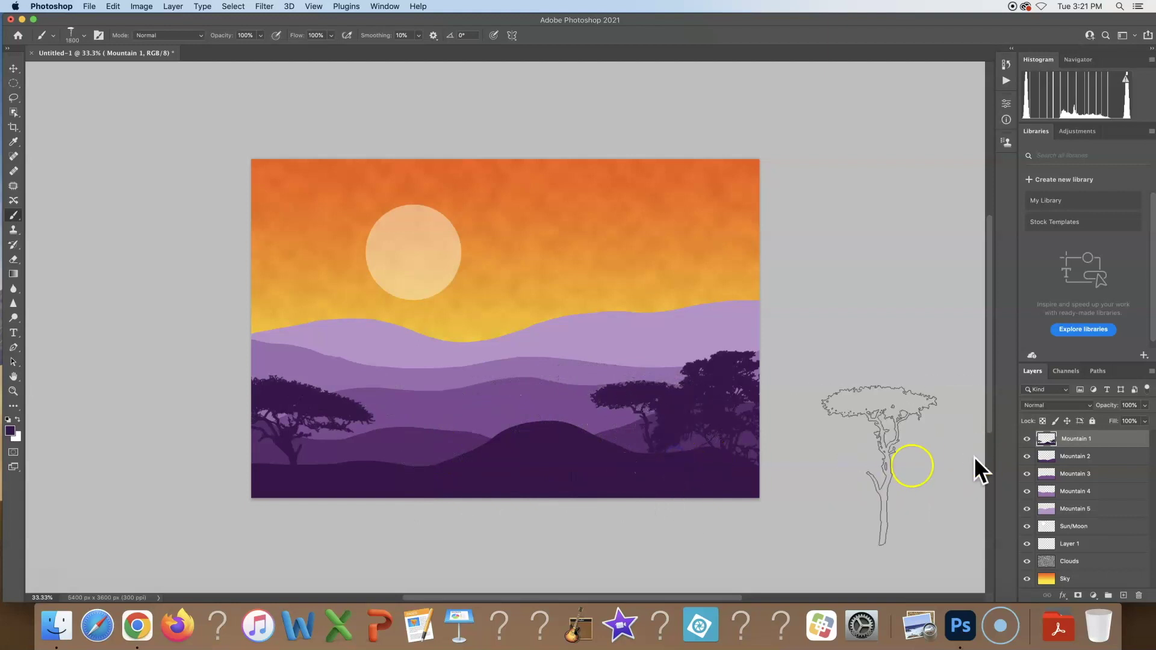
click(1078, 458)
- Set the foreground colour to a lighter purple sampled from the hills
key(bracketleft)
key(bracketleft)
key(bracketleft)
key(bracketleft)
key(bracketleft)
key(bracketleft)
key(bracketleft)
key(bracketleft)
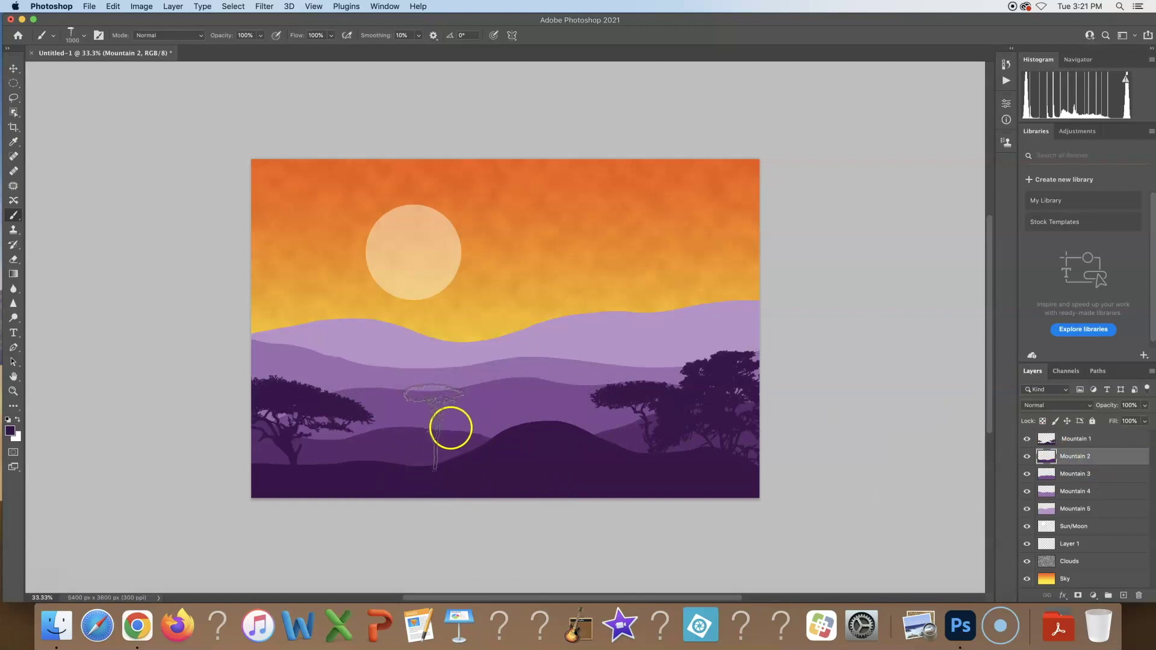
click(10, 431)
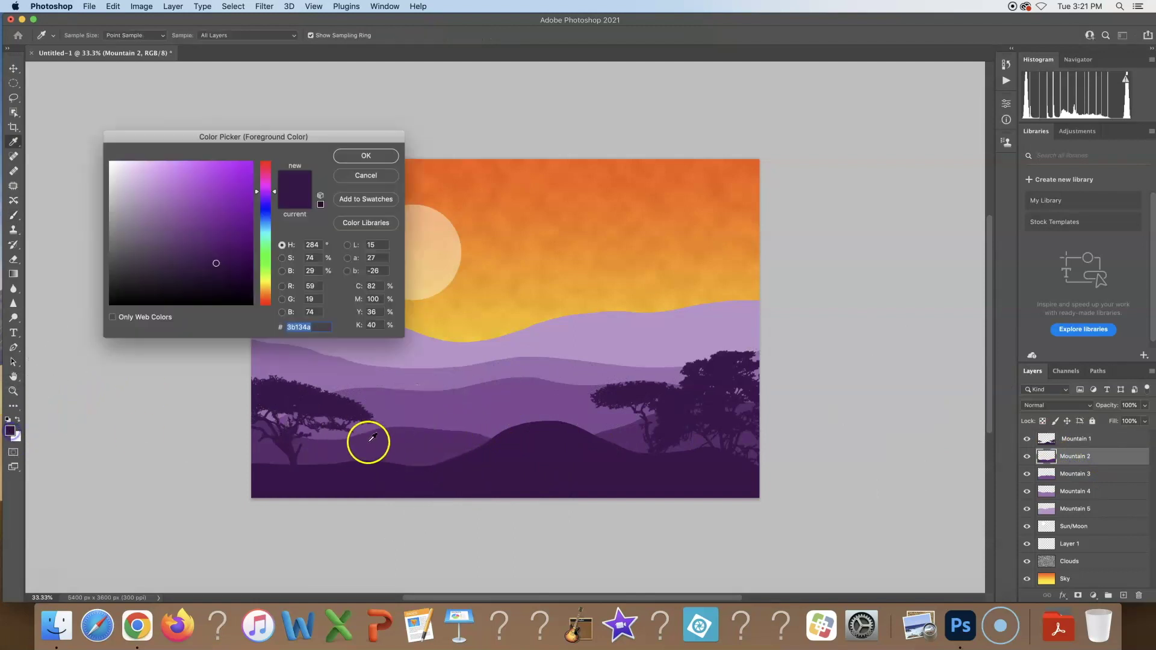
click(388, 443)
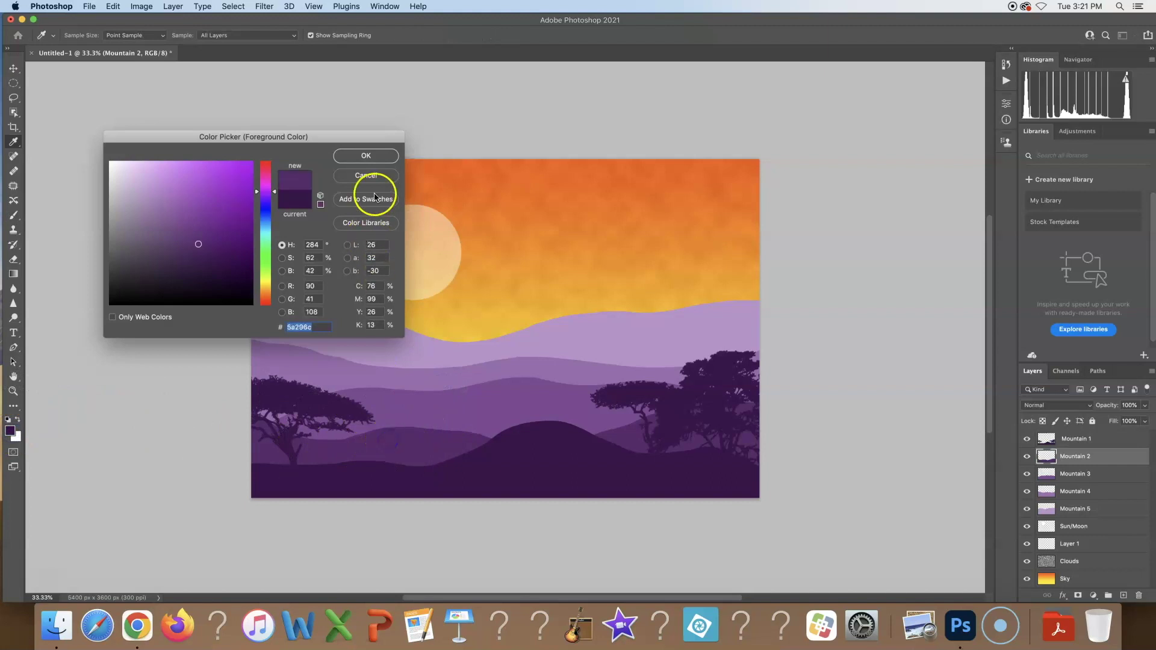
click(365, 155)
mouse_move(434, 403)
mouse_down()
mouse_move(414, 425)
mouse_move(414, 372)
mouse_up()
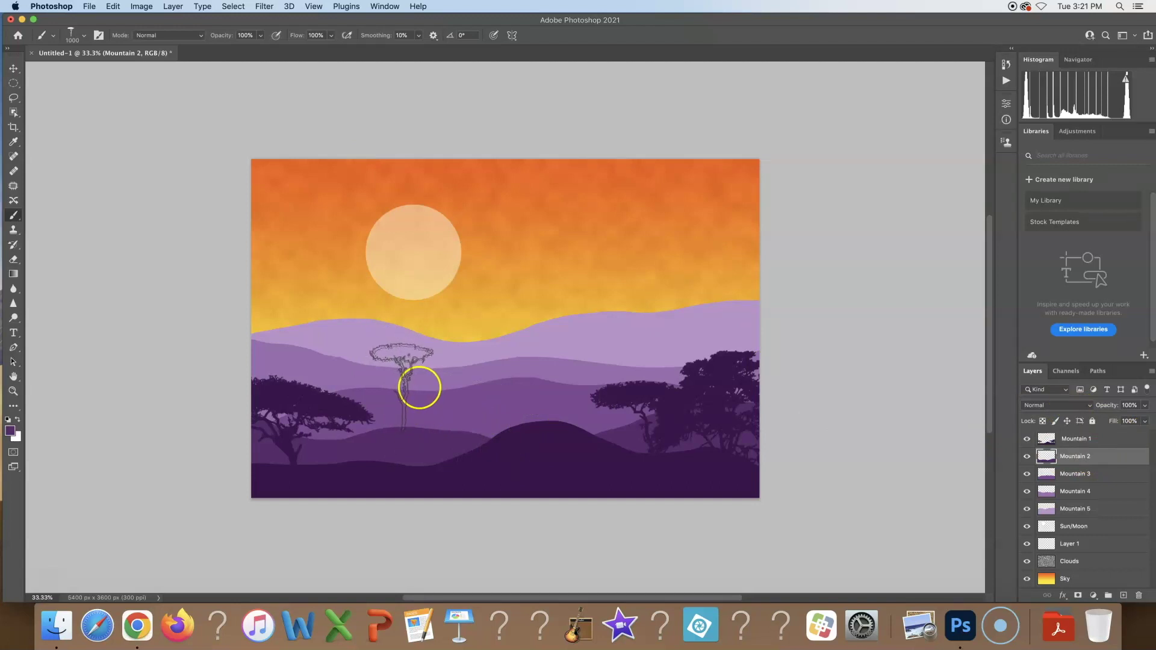
key(bracketright)
key(bracketright)
key(bracketright)
key(bracketright)
key(bracketright)
key(bracketright)
key(bracketright)
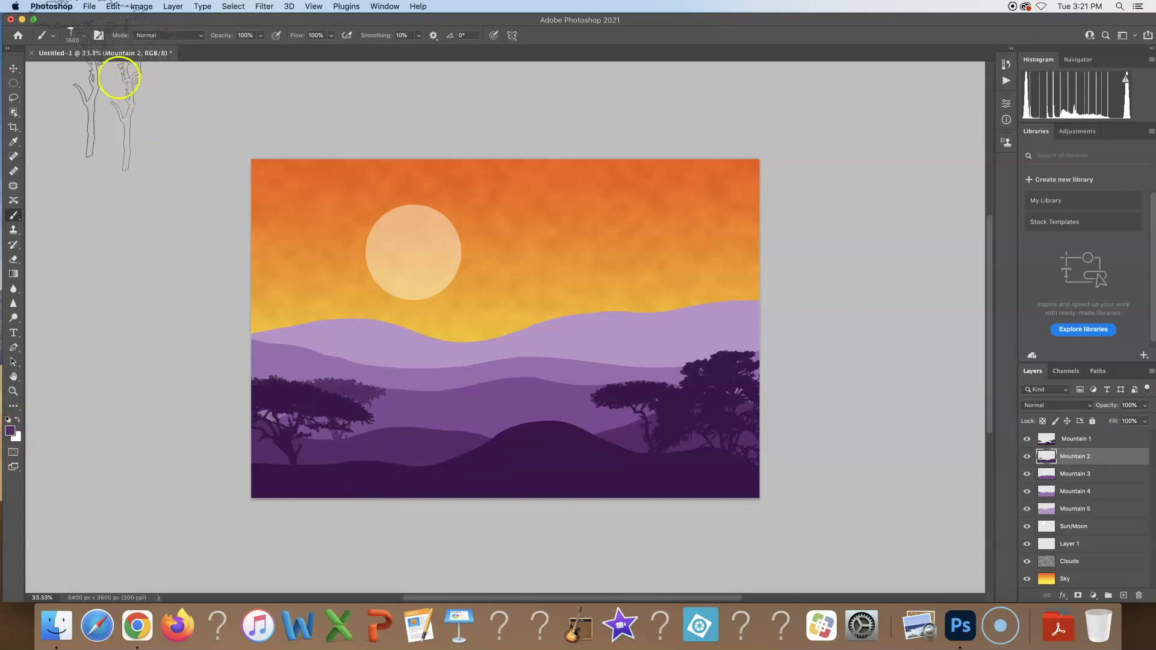
- Stamp a lighter tree beside the right-hand trees with brush 466 at 900 px
click(84, 36)
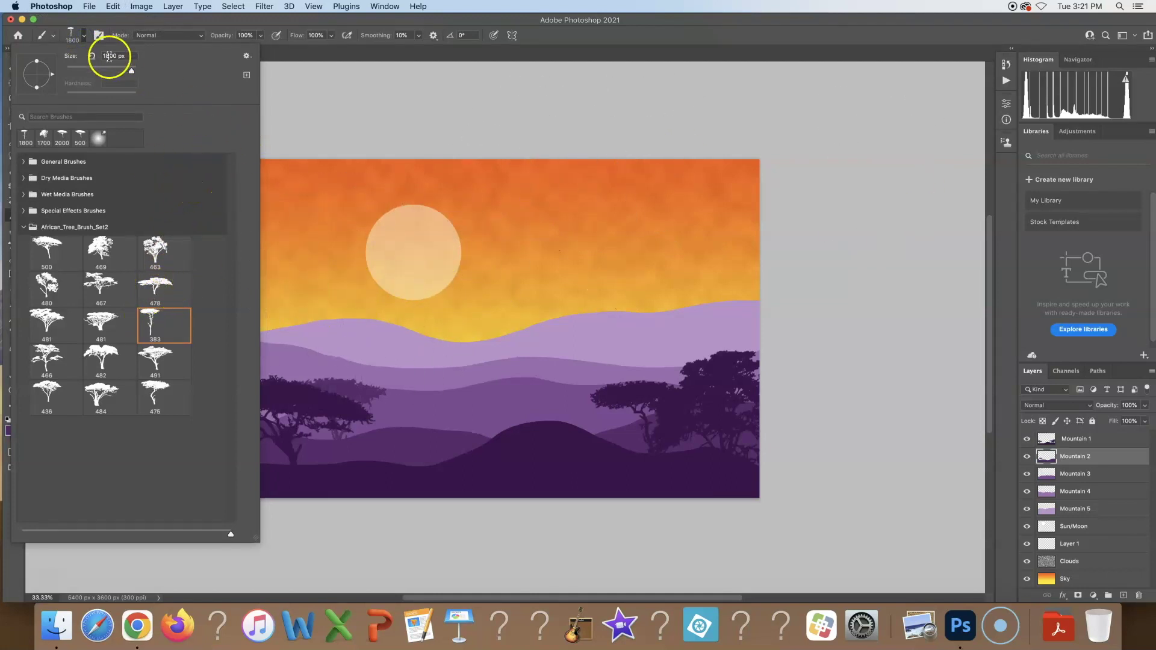
click(83, 40)
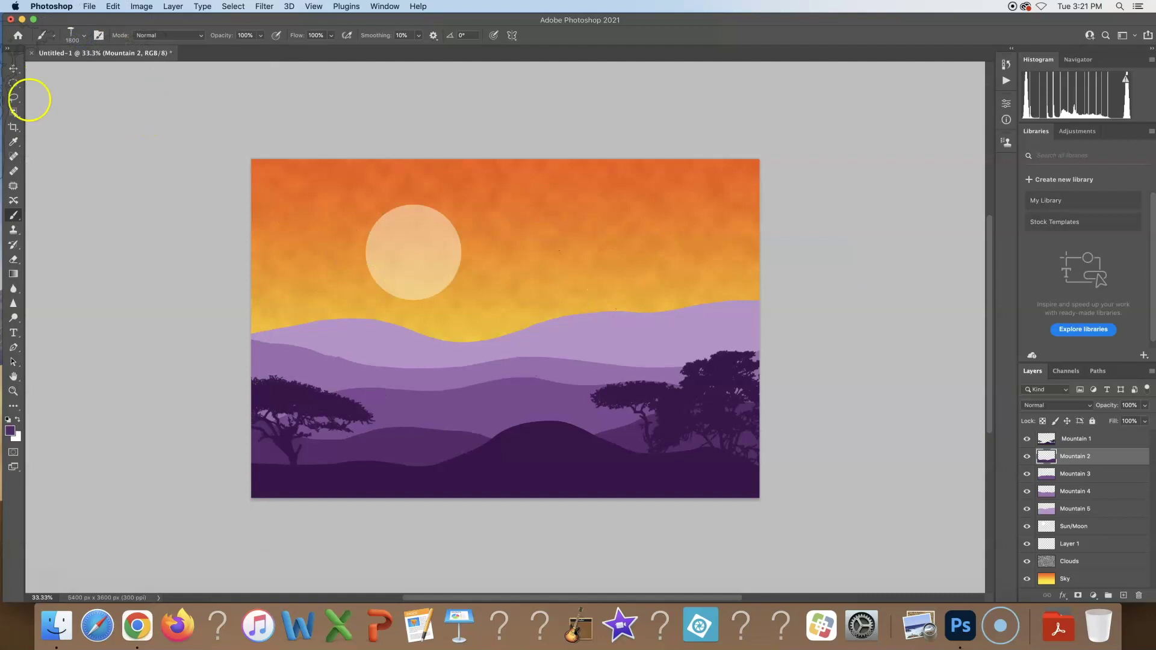
click(84, 36)
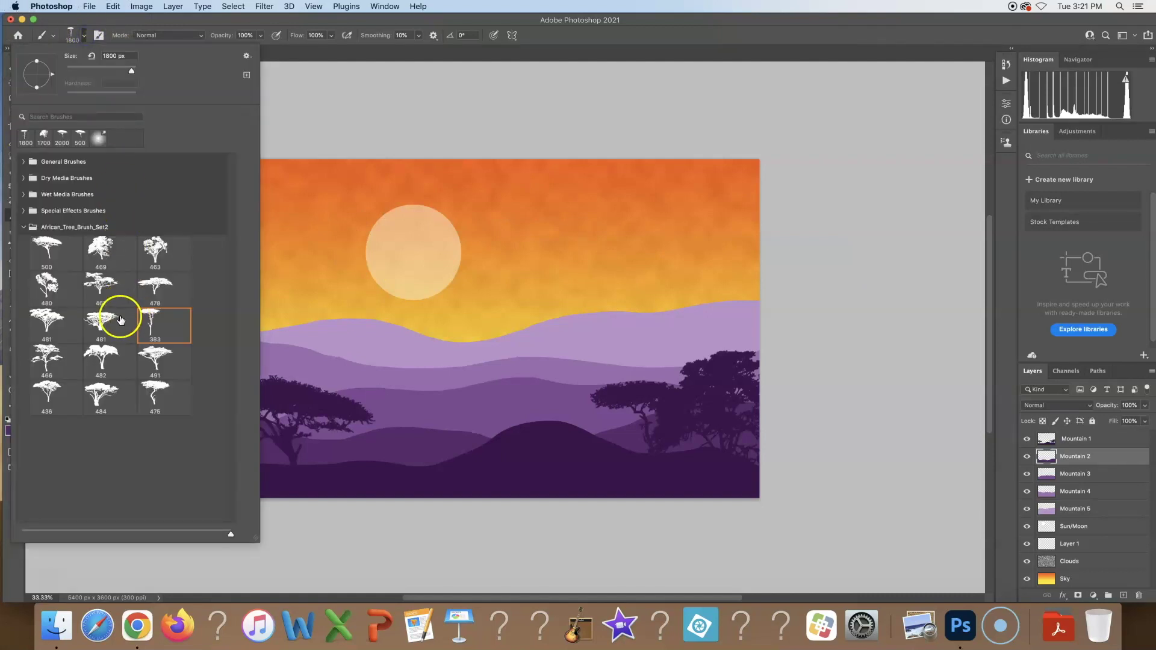
click(47, 361)
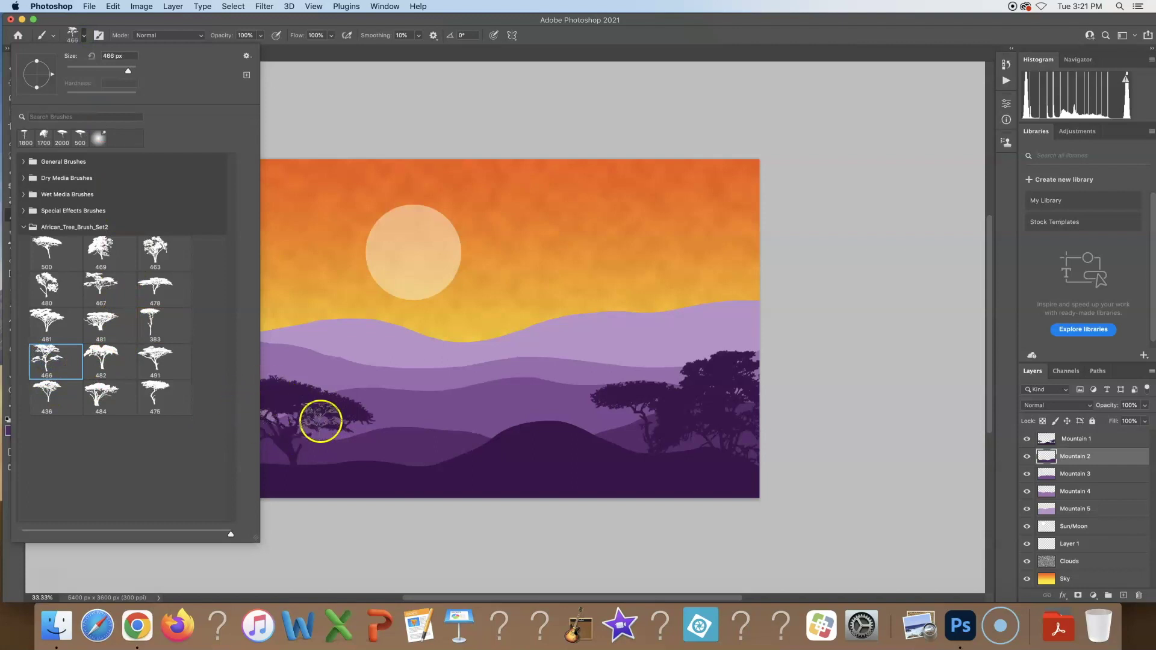
click(96, 43)
key(bracketright)
key(bracketright)
key(bracketright)
key(bracketright)
key(bracketright)
key(bracketright)
key(bracketright)
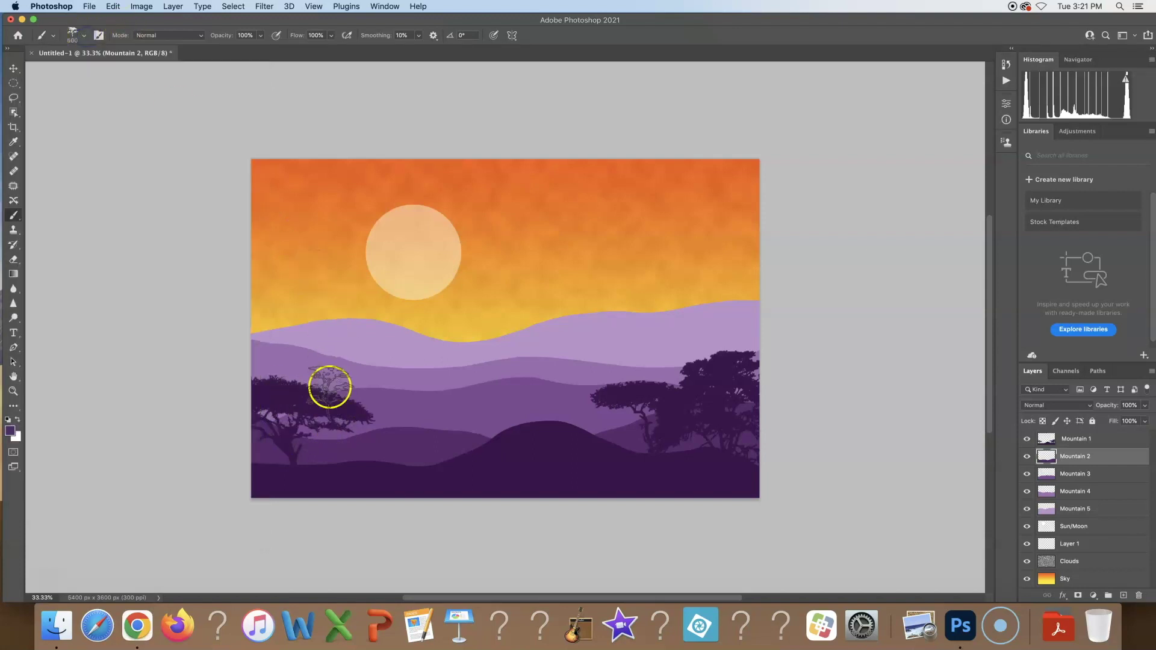
key(bracketright)
key(bracketright)
key(bracketright)
key(bracketright)
key(bracketright)
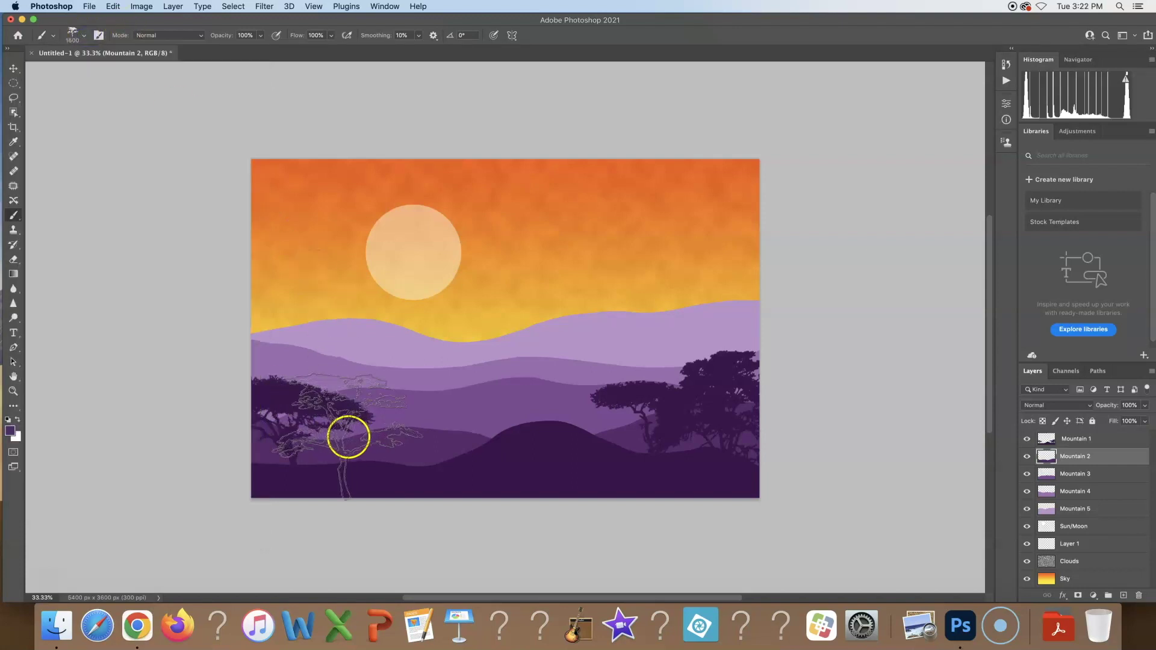
key(bracketleft)
key(bracketleft)
key(bracketleft)
key(bracketleft)
key(bracketleft)
key(bracketleft)
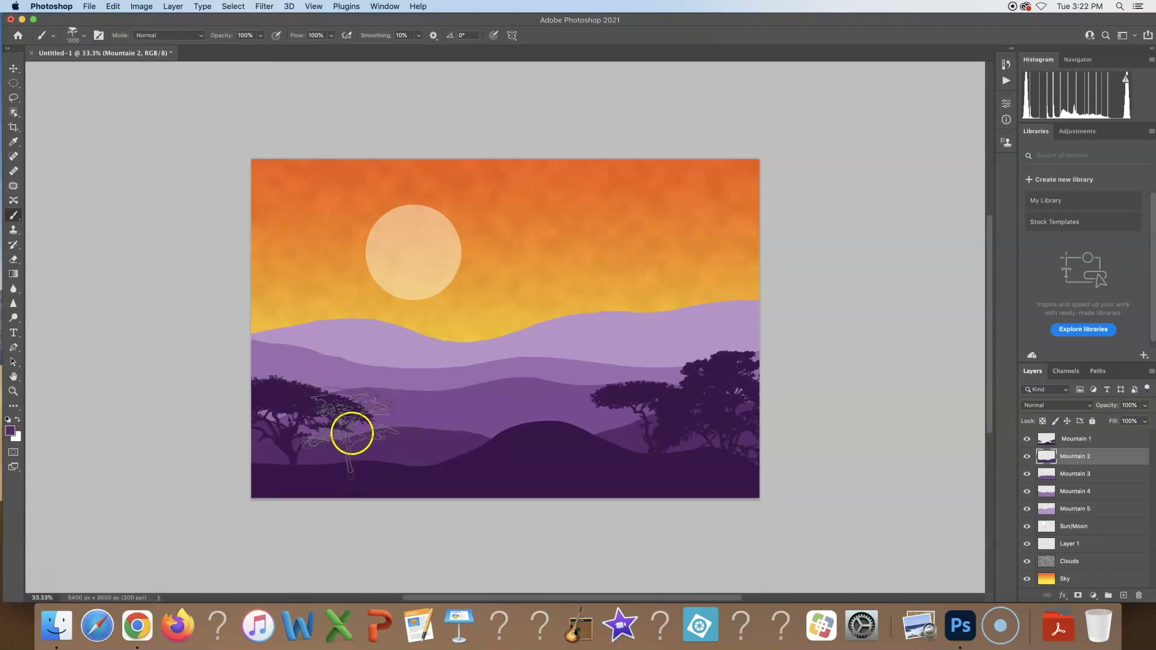
key(bracketleft)
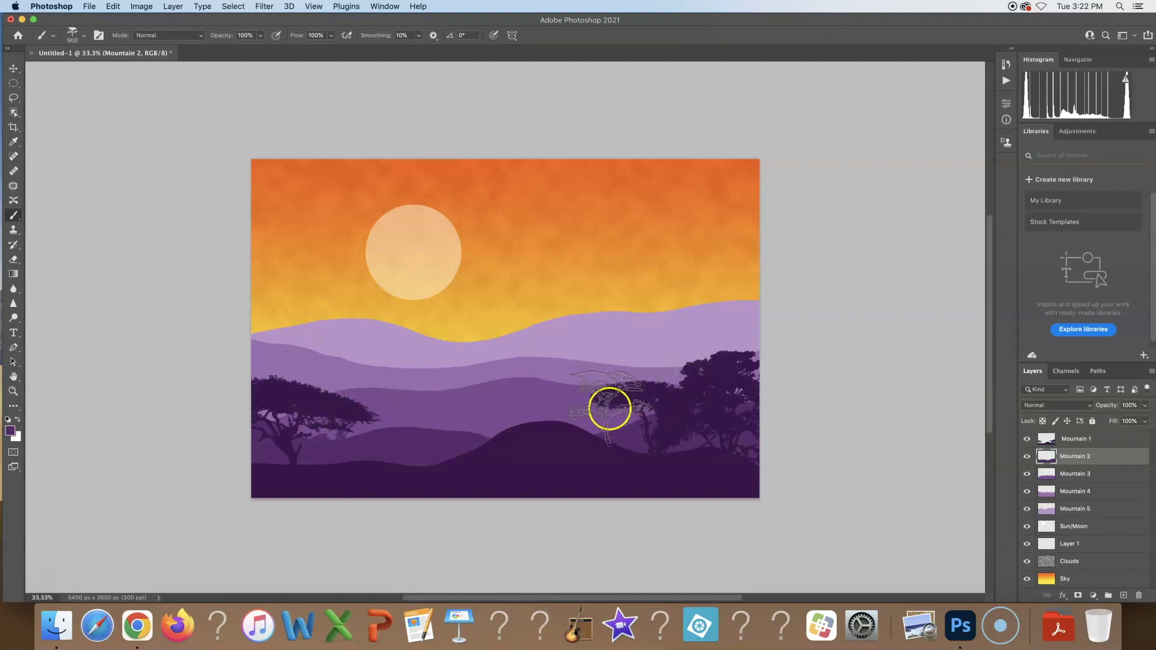
click(608, 420)
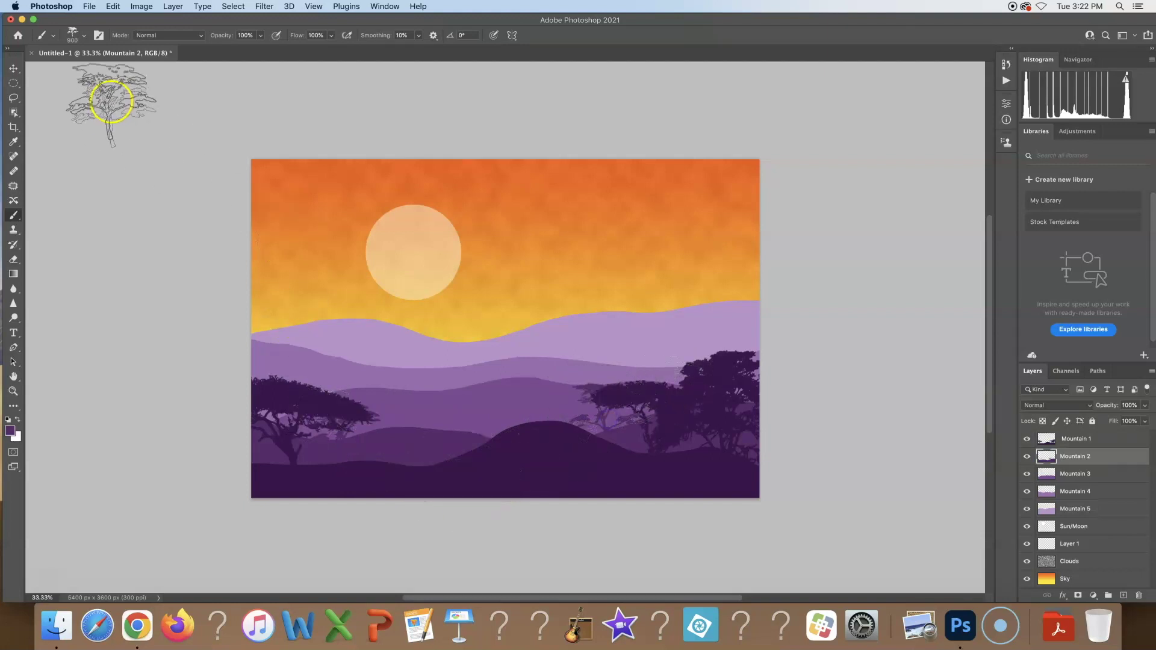
- Stamp a large acacia on the middle hill with brush 481 at 1000 px
click(83, 36)
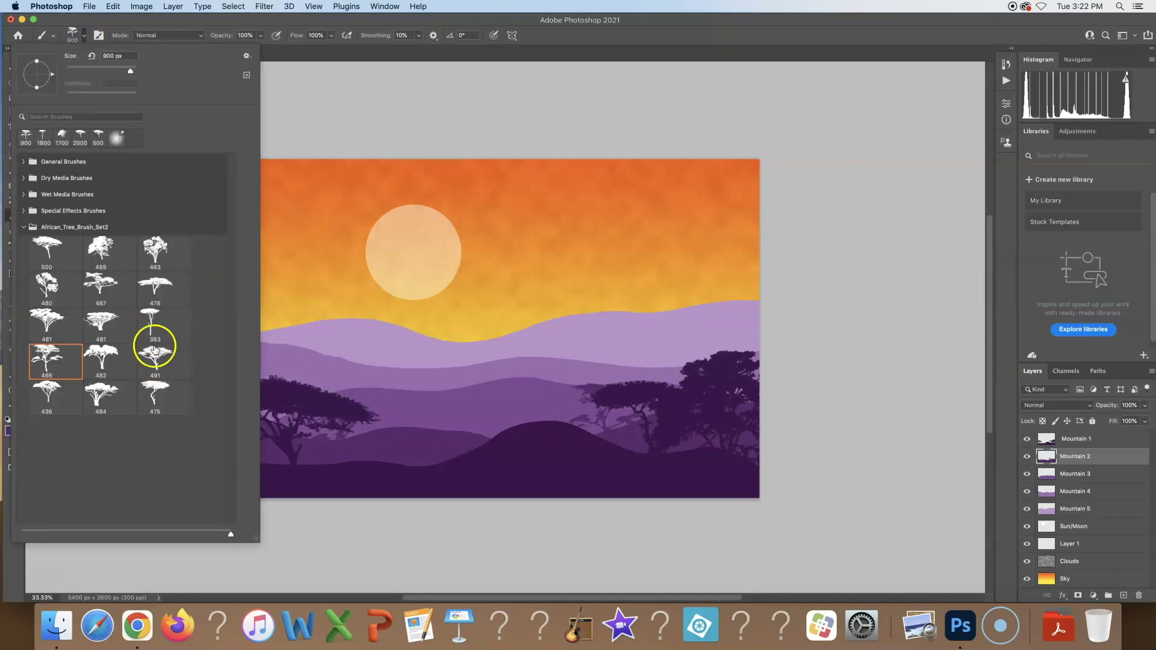
click(59, 329)
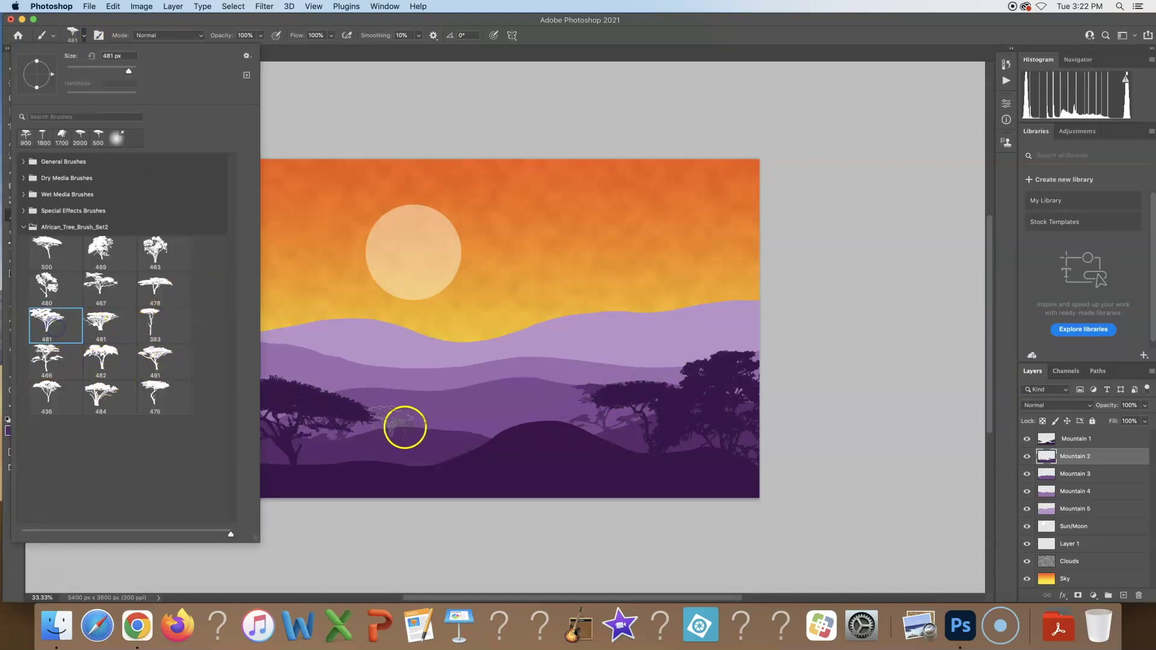
click(84, 37)
key(bracketright)
key(bracketright)
key(bracketright)
key(bracketright)
key(bracketright)
key(bracketright)
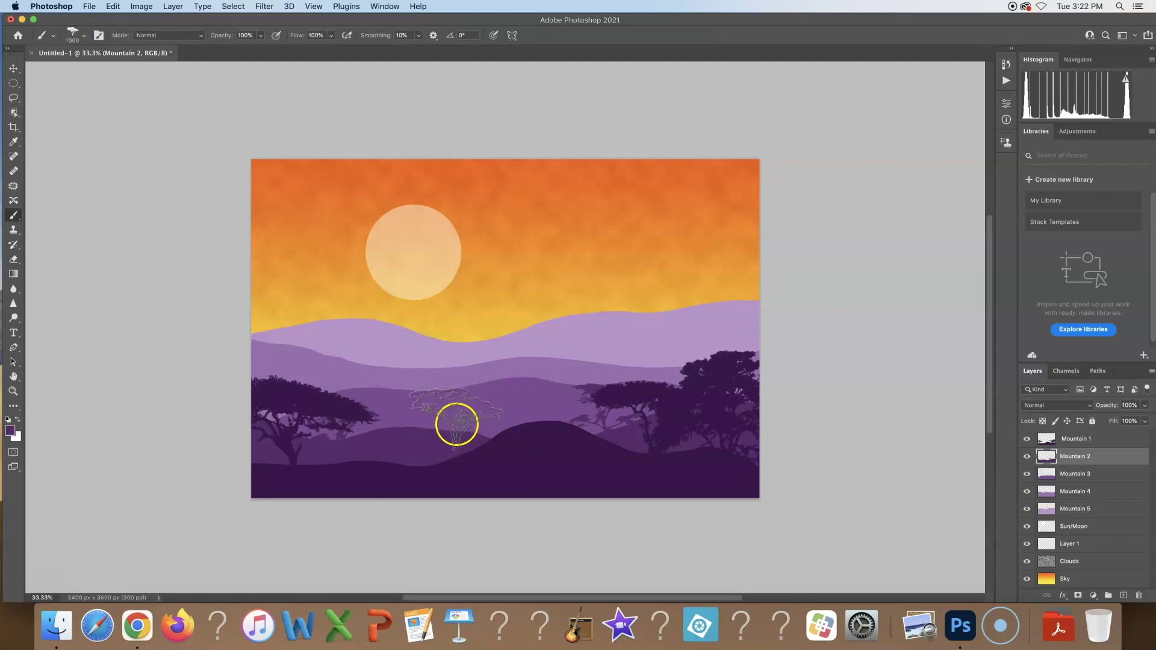
click(457, 425)
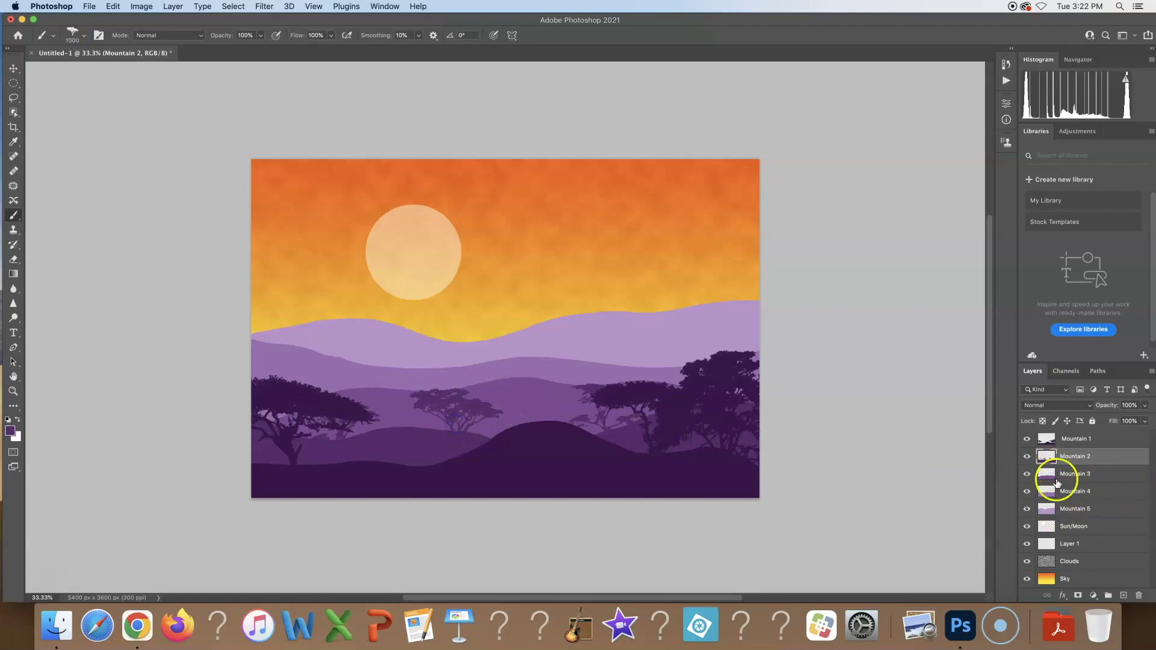
- On Mountain 3, sample a lighter purple and stamp a small tree with brush 482
click(1086, 479)
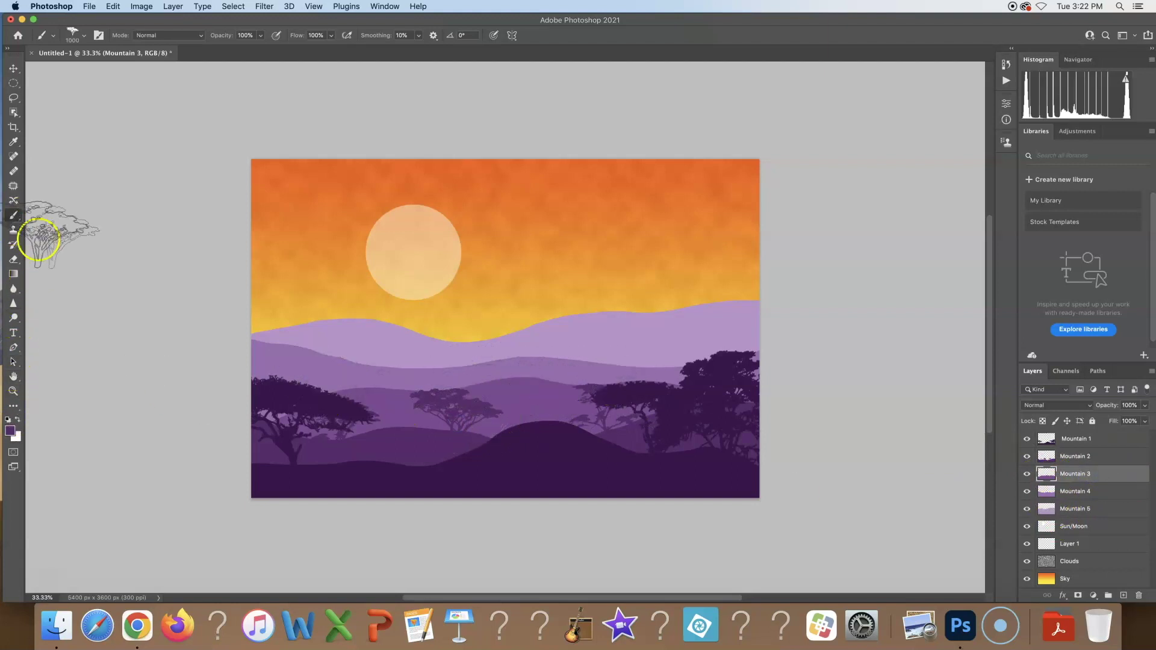
click(10, 431)
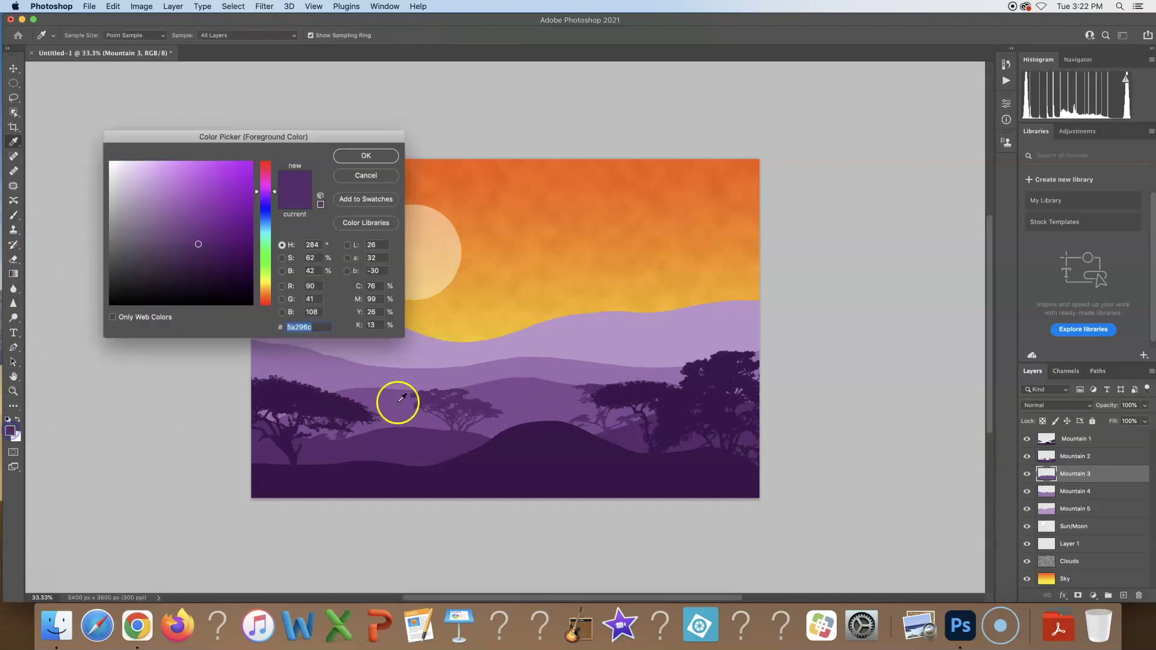
click(521, 387)
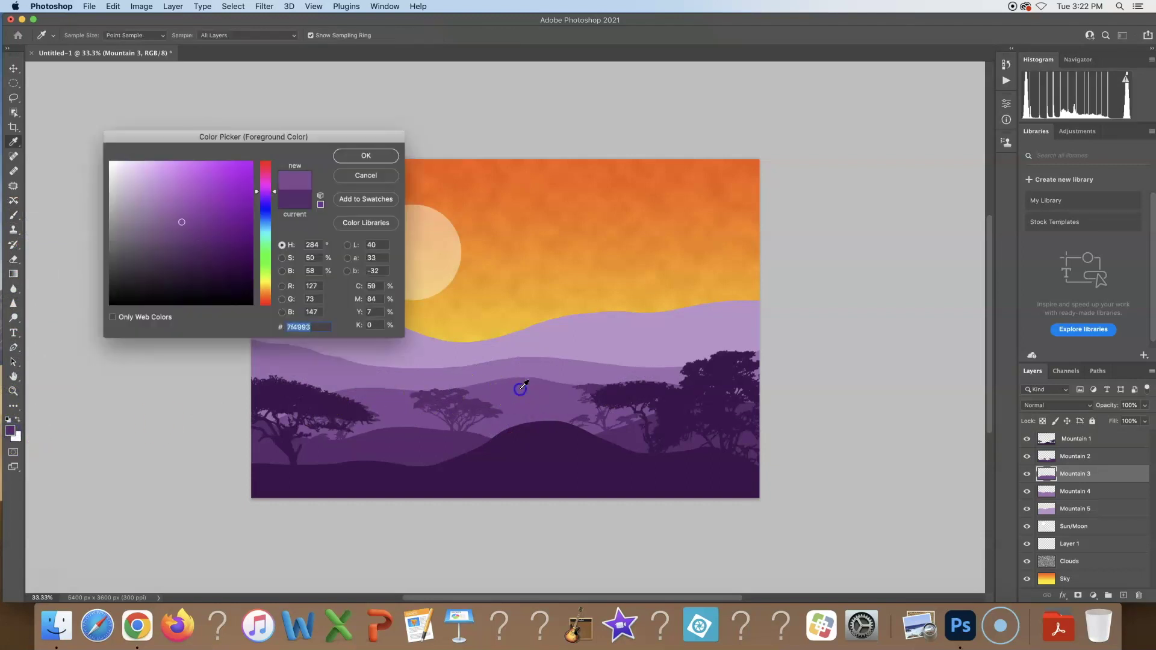
click(356, 155)
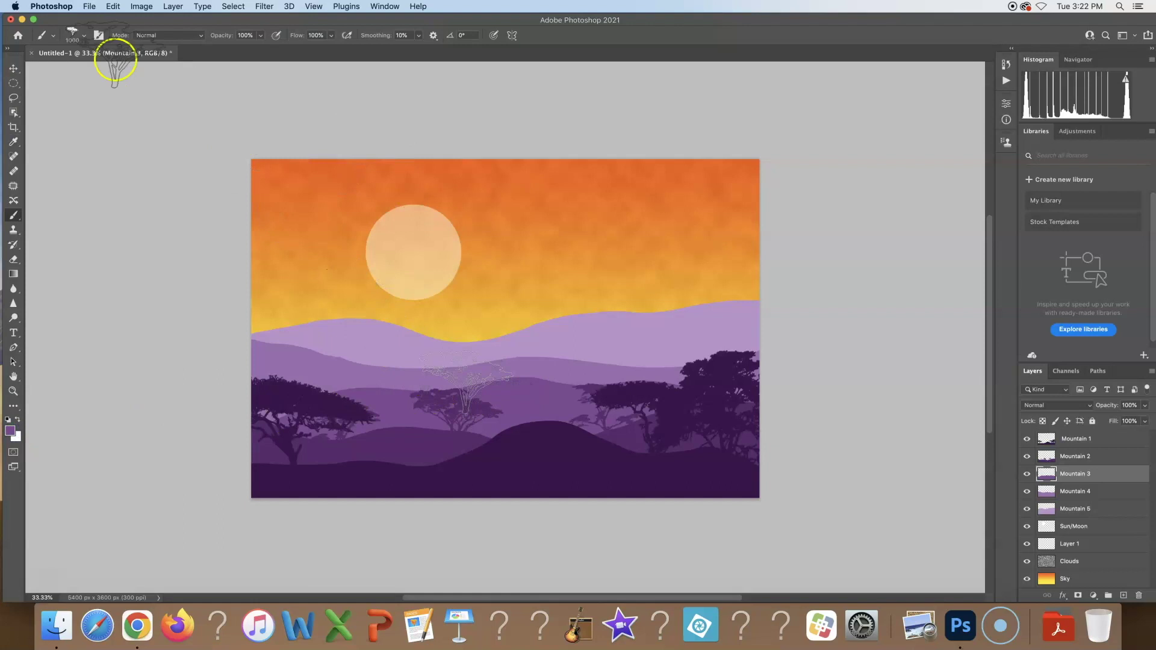
click(85, 35)
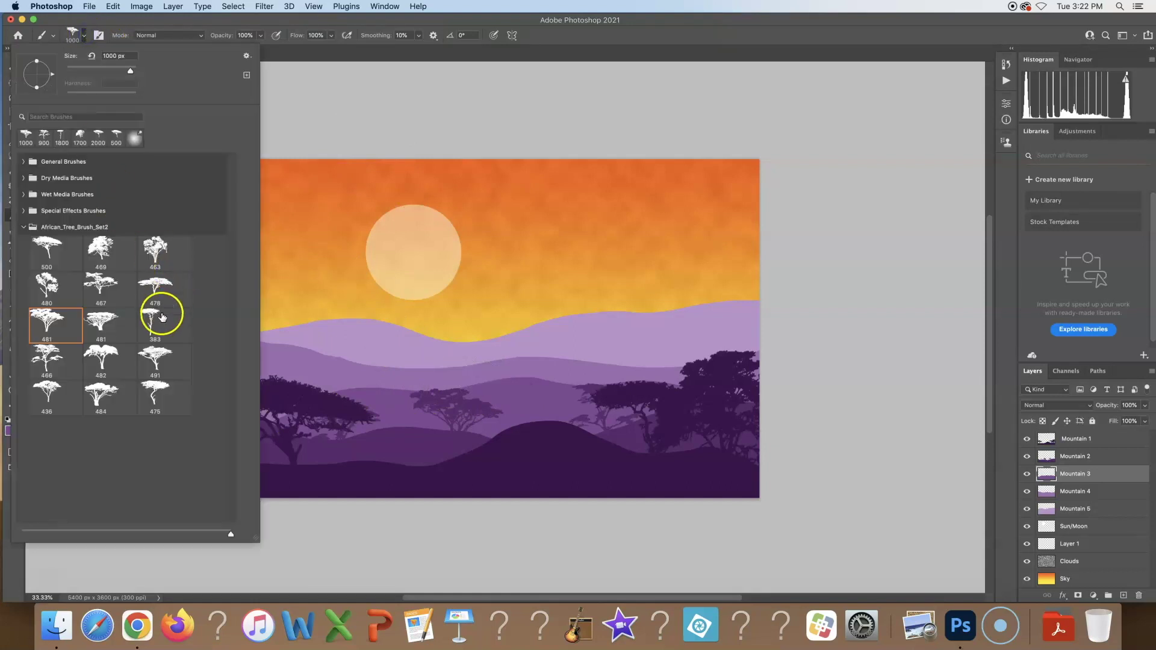
click(114, 355)
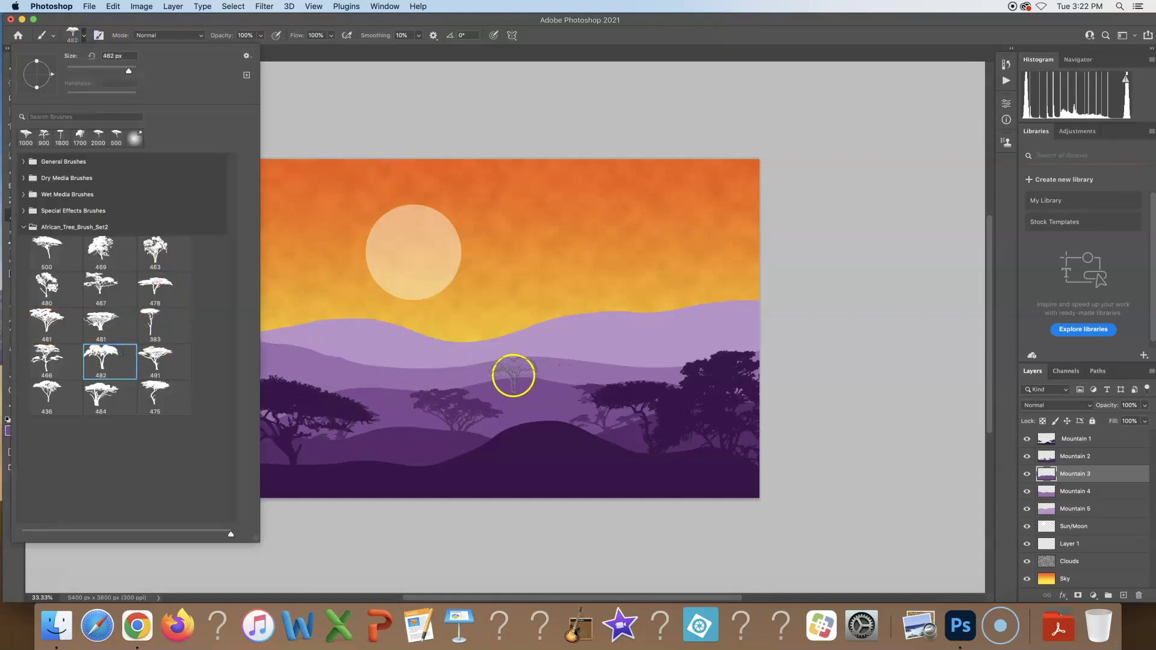
click(531, 382)
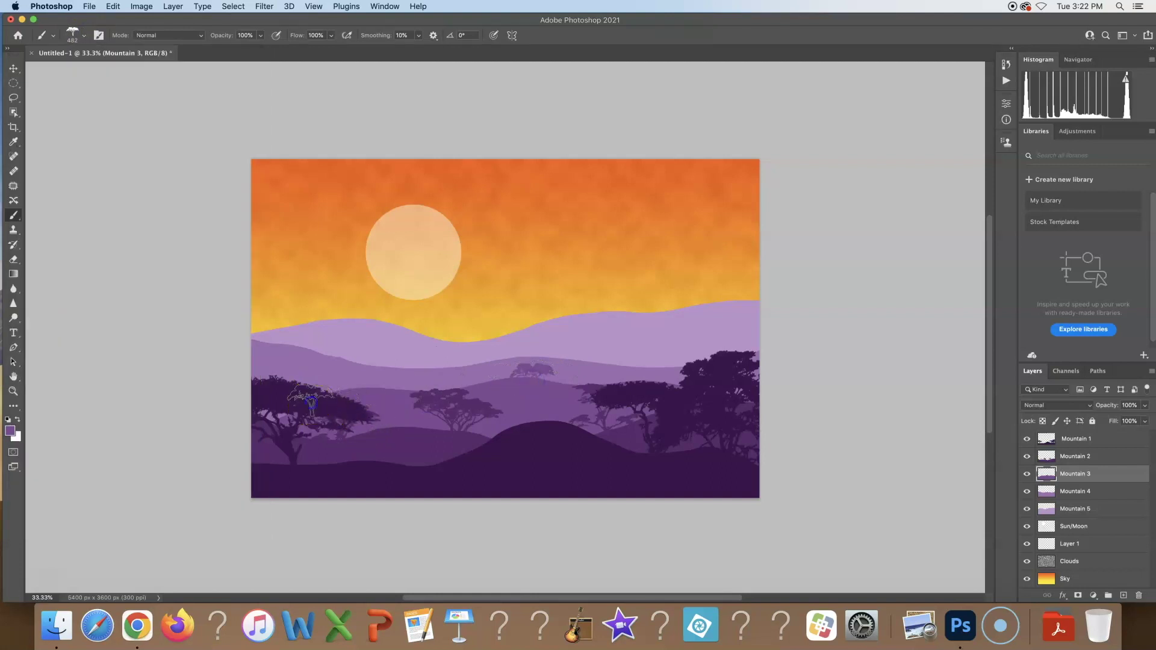
- Stamp trees at the left and right of the far hill with brush 463
click(72, 34)
click(160, 253)
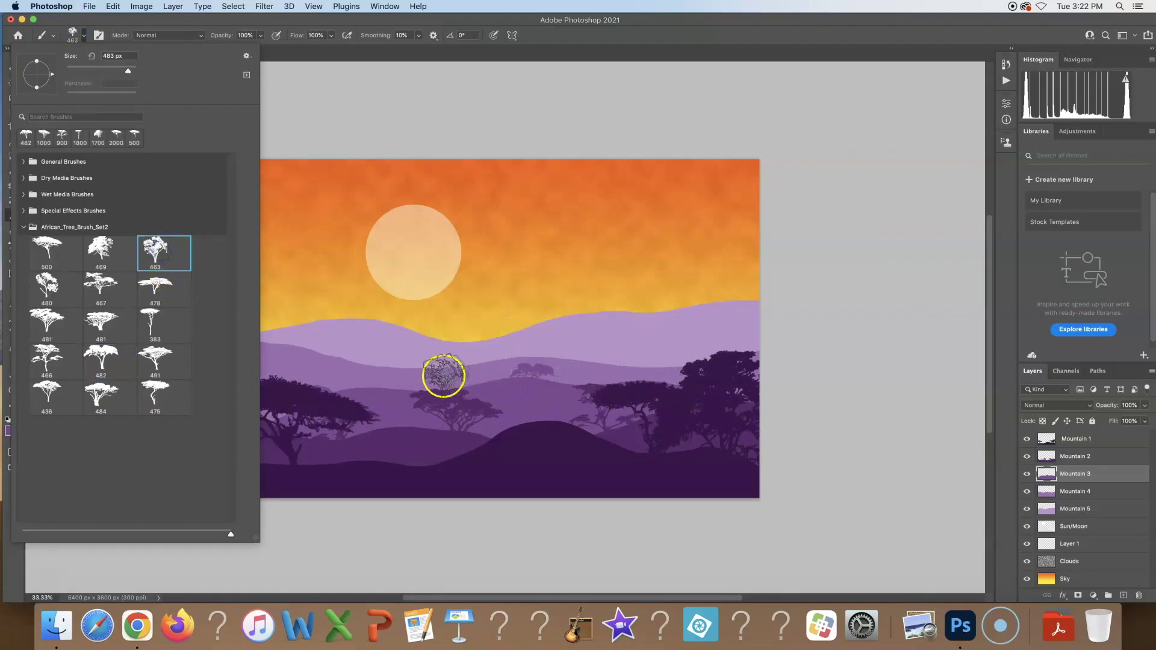
click(391, 380)
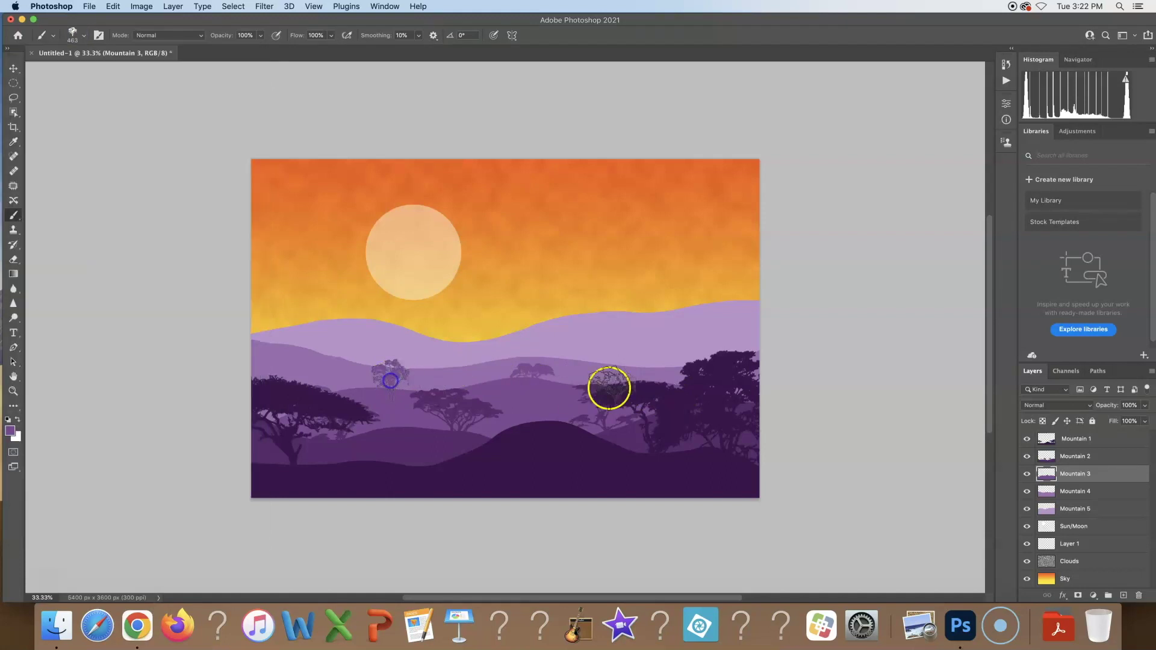
click(656, 388)
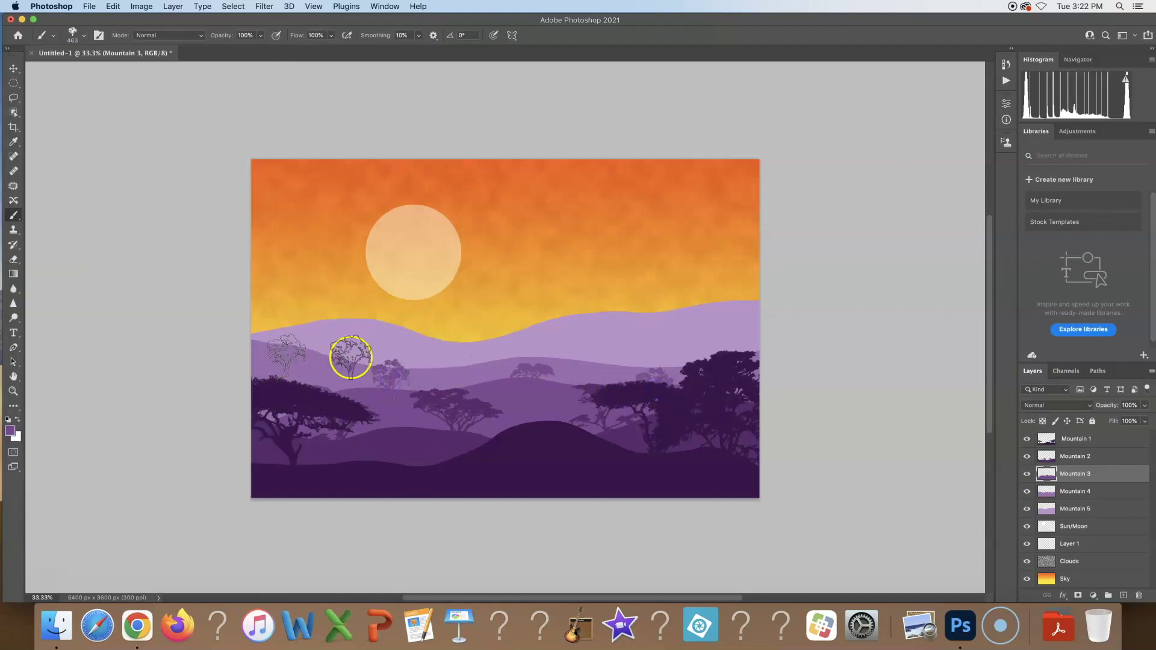
- On Mountain 4, stamp a tree on the far left ridge with brush 466
click(1093, 492)
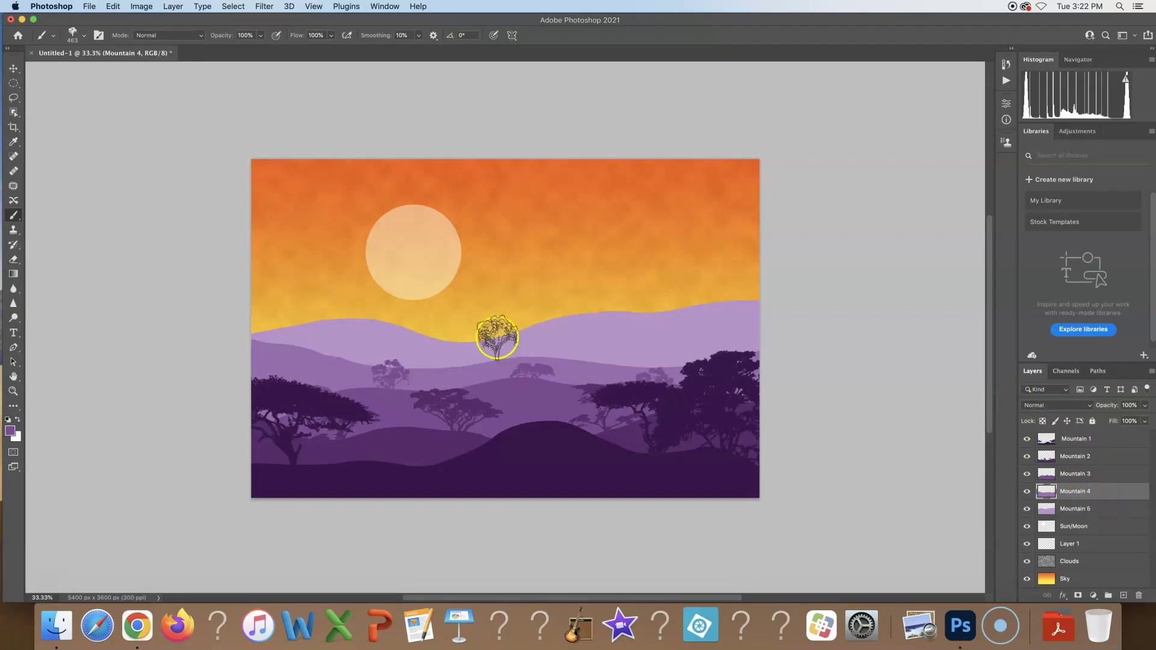
click(85, 38)
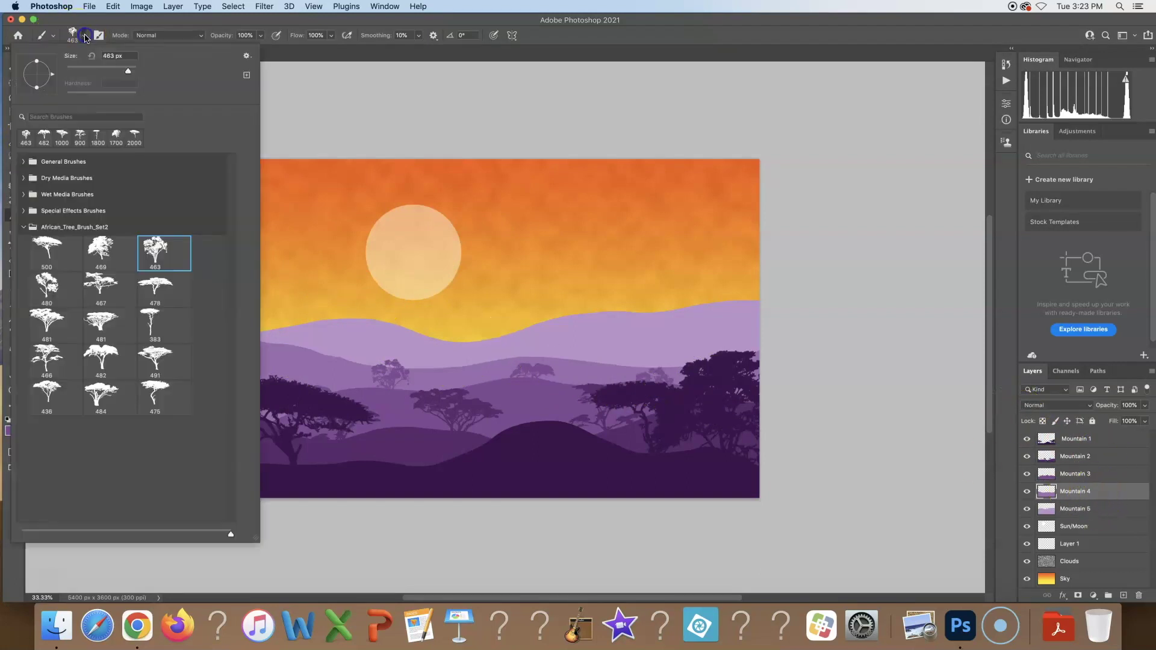
click(56, 350)
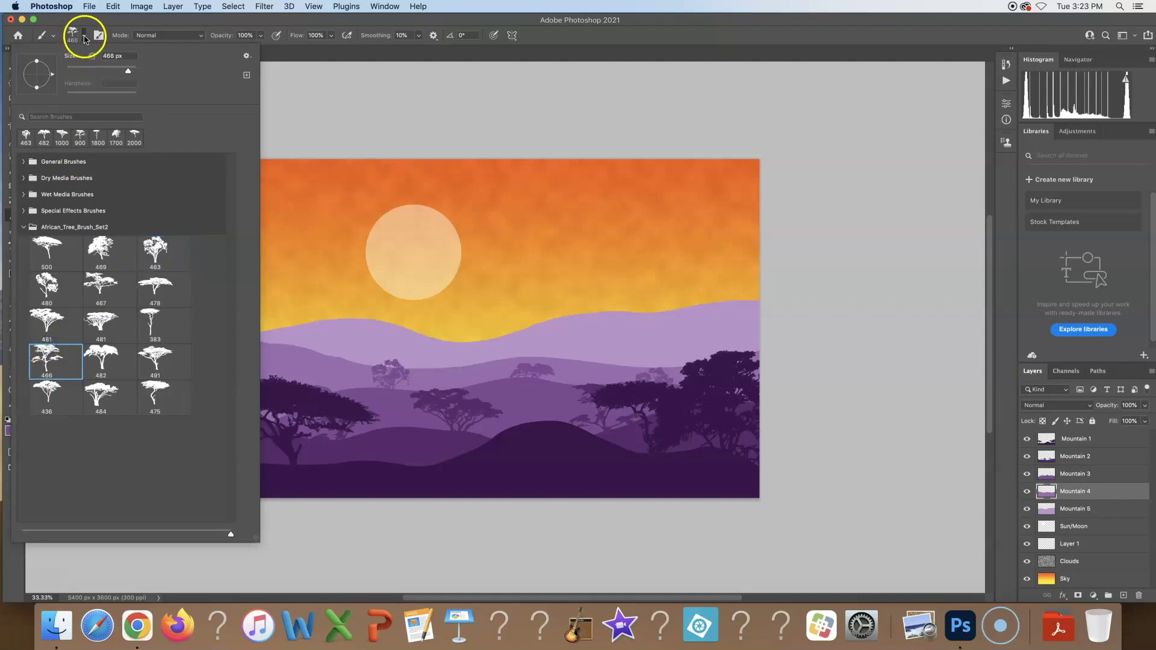
key(Return)
click(10, 431)
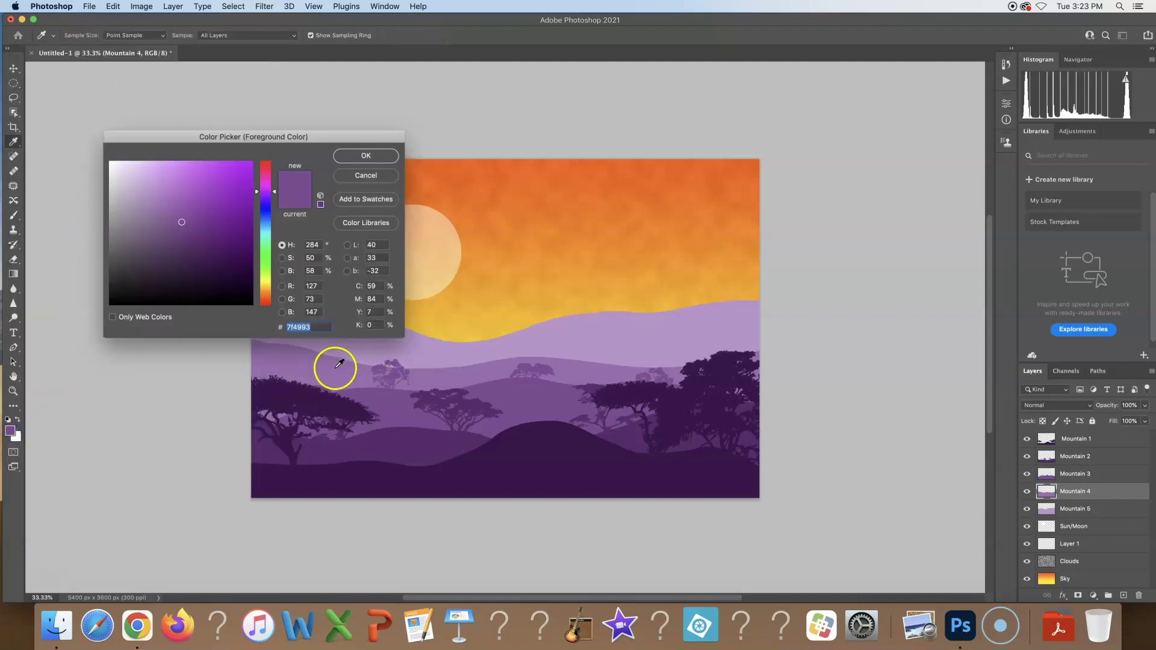
click(349, 156)
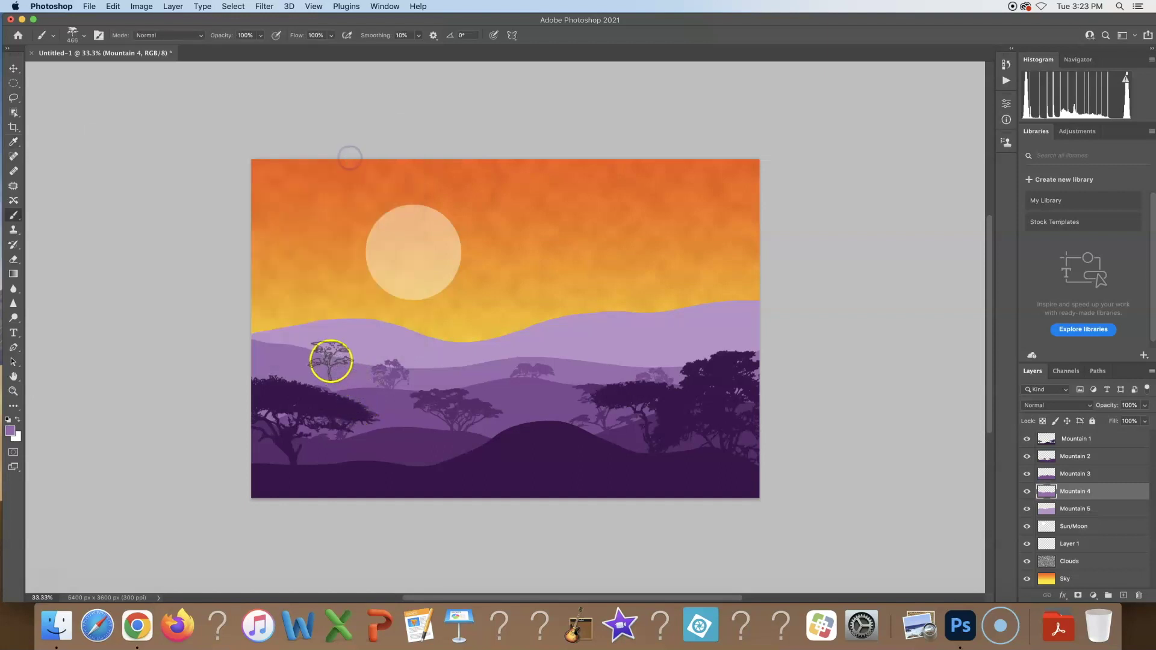
click(335, 348)
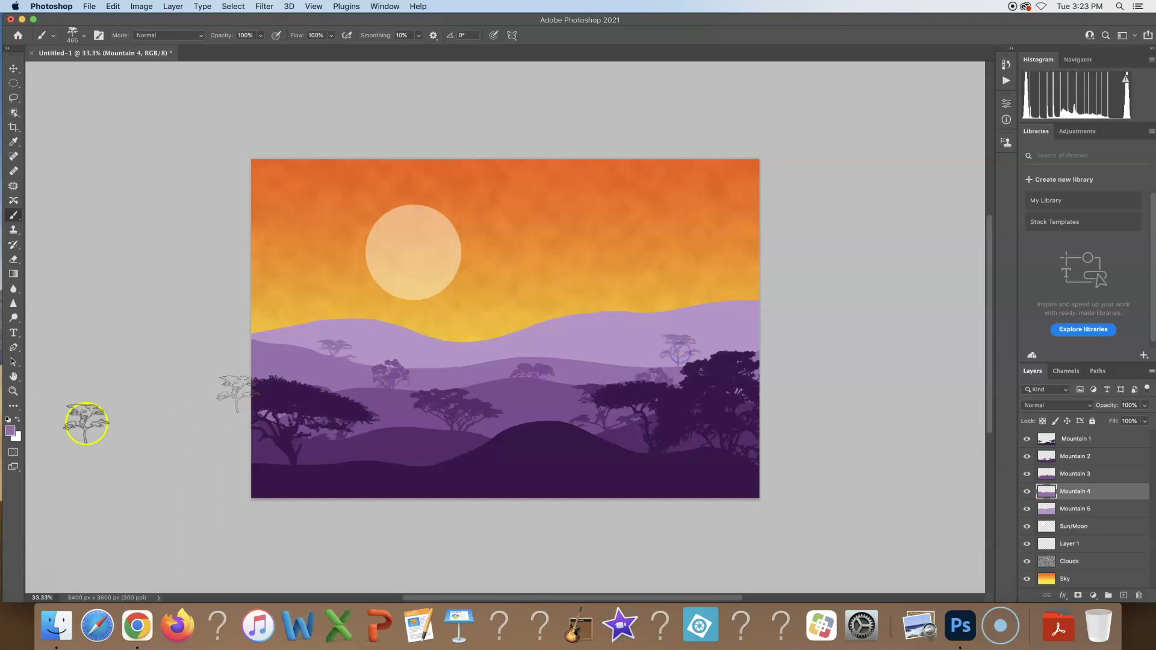
- Set a paler purple and stamp a small tree on the upper ridge with brush 484
click(9, 432)
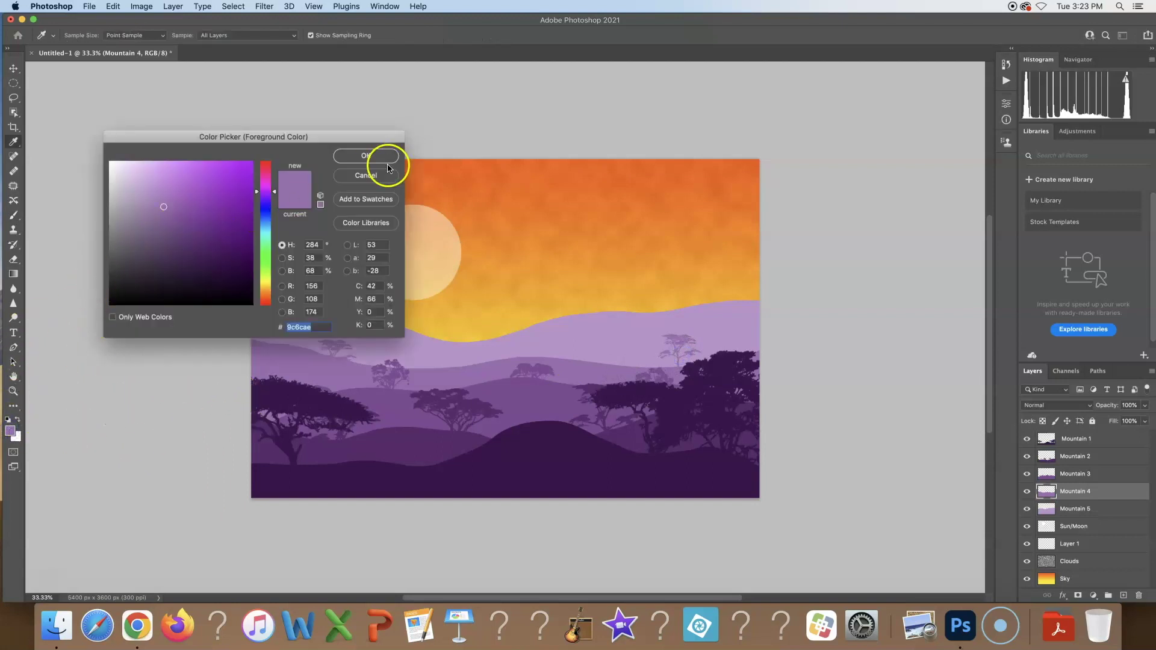
click(366, 156)
click(13, 214)
click(85, 36)
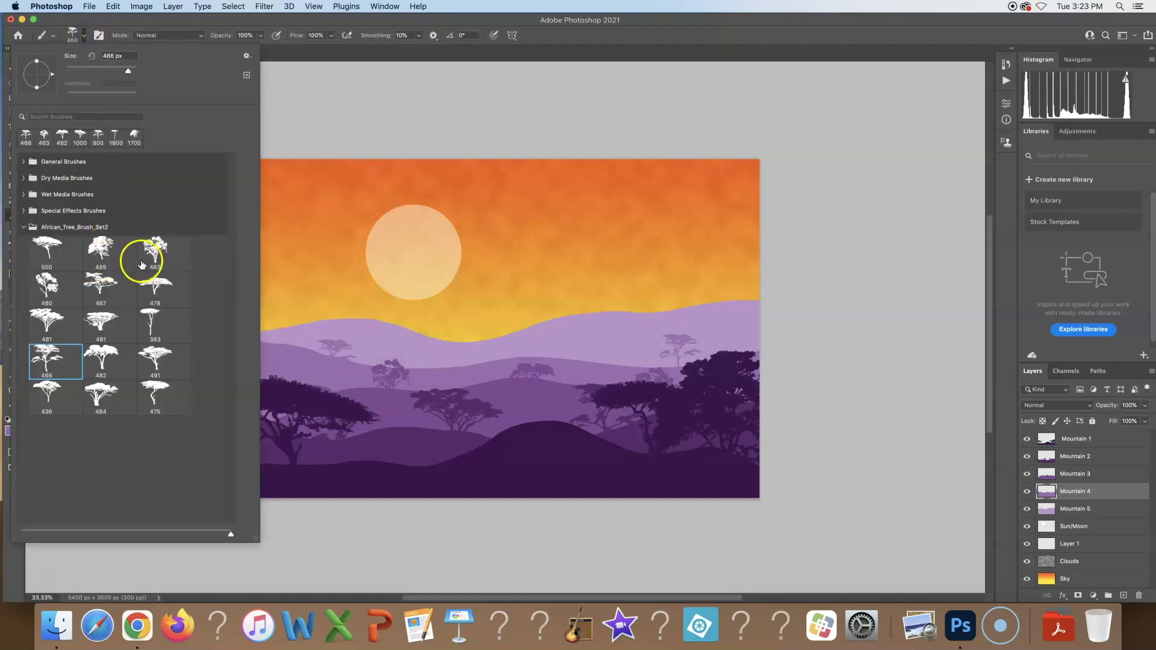
click(100, 407)
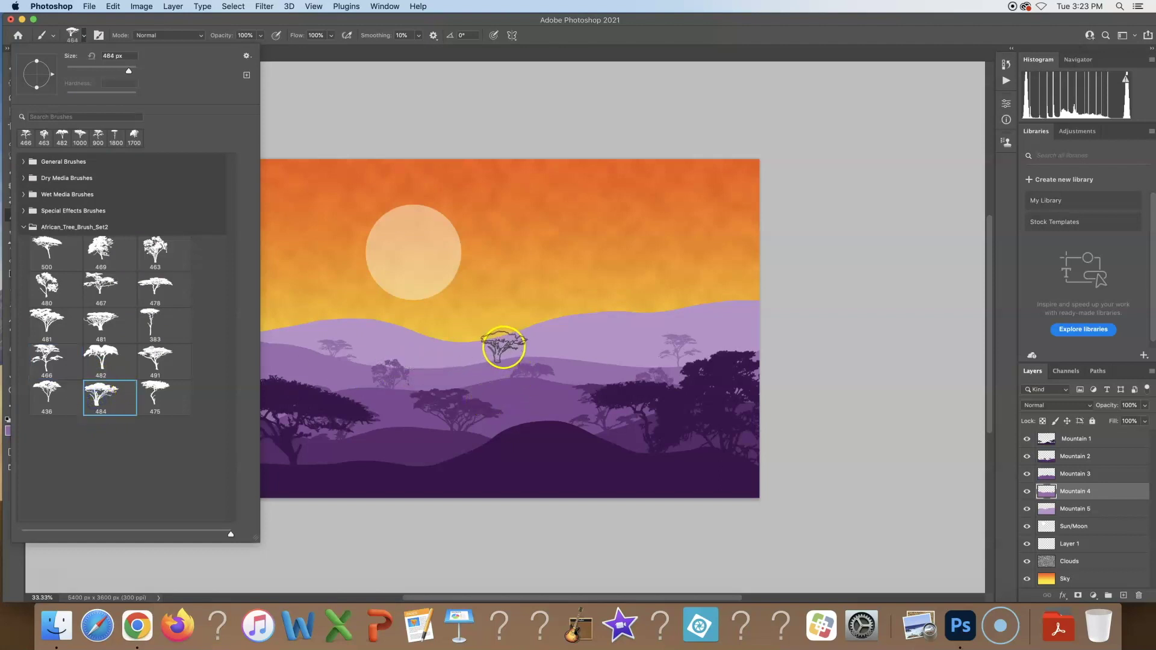
click(84, 36)
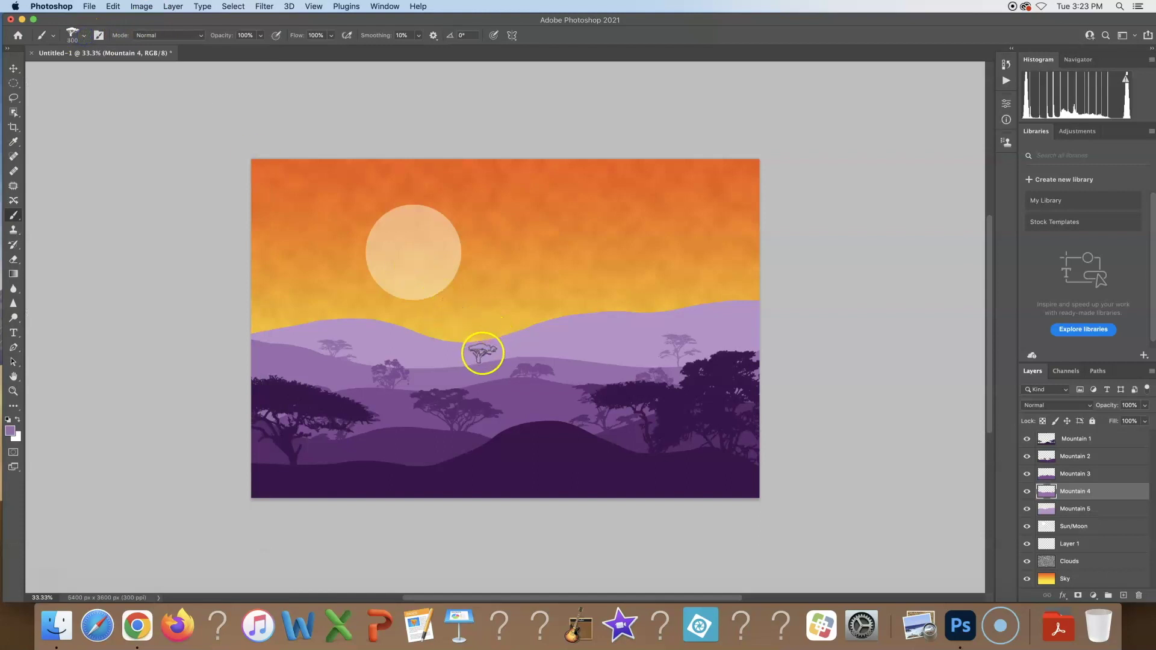
click(485, 354)
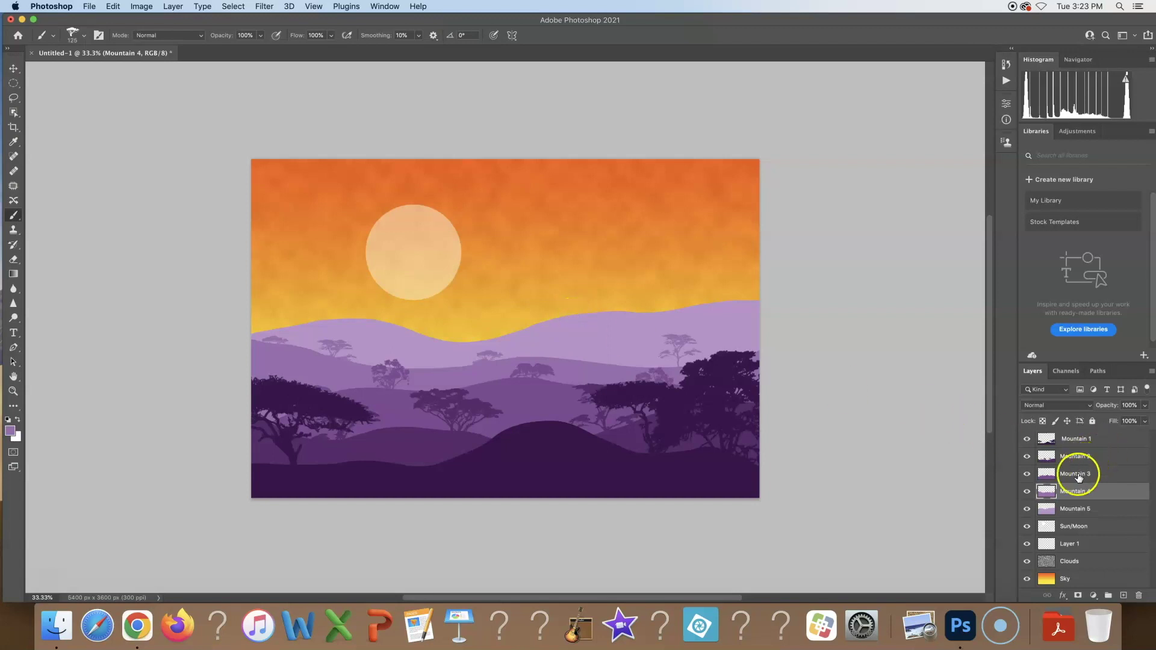
- On Mountain 5, set the foreground colour to a pale lilac sampled from the farthest hill
click(1069, 511)
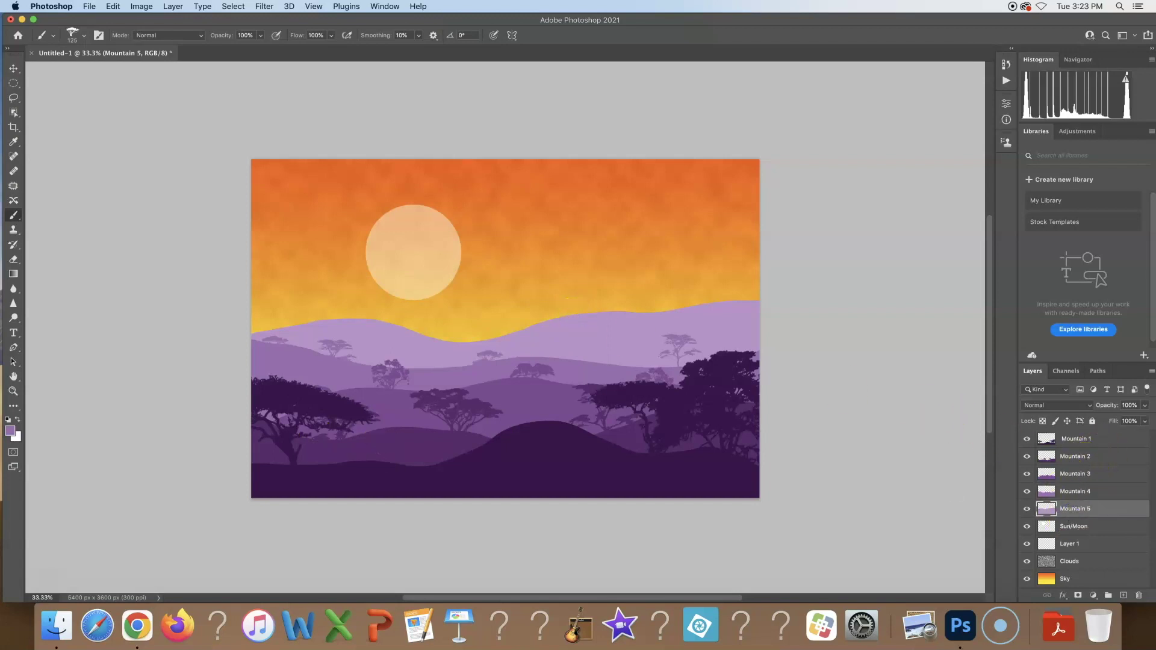
click(11, 430)
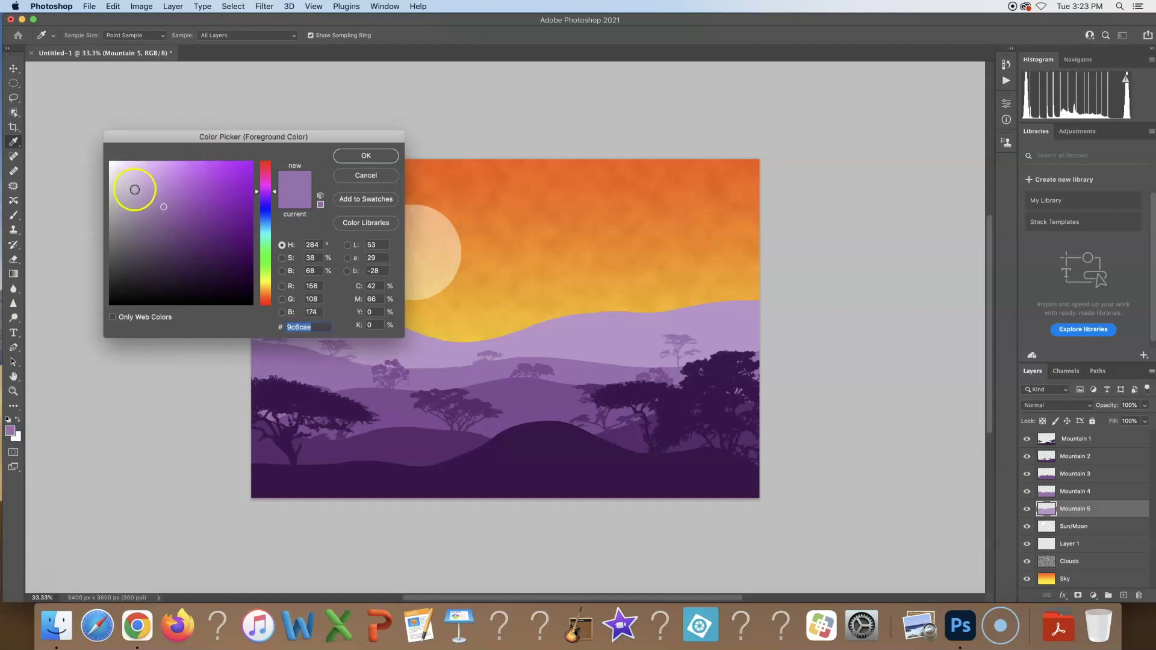
click(541, 337)
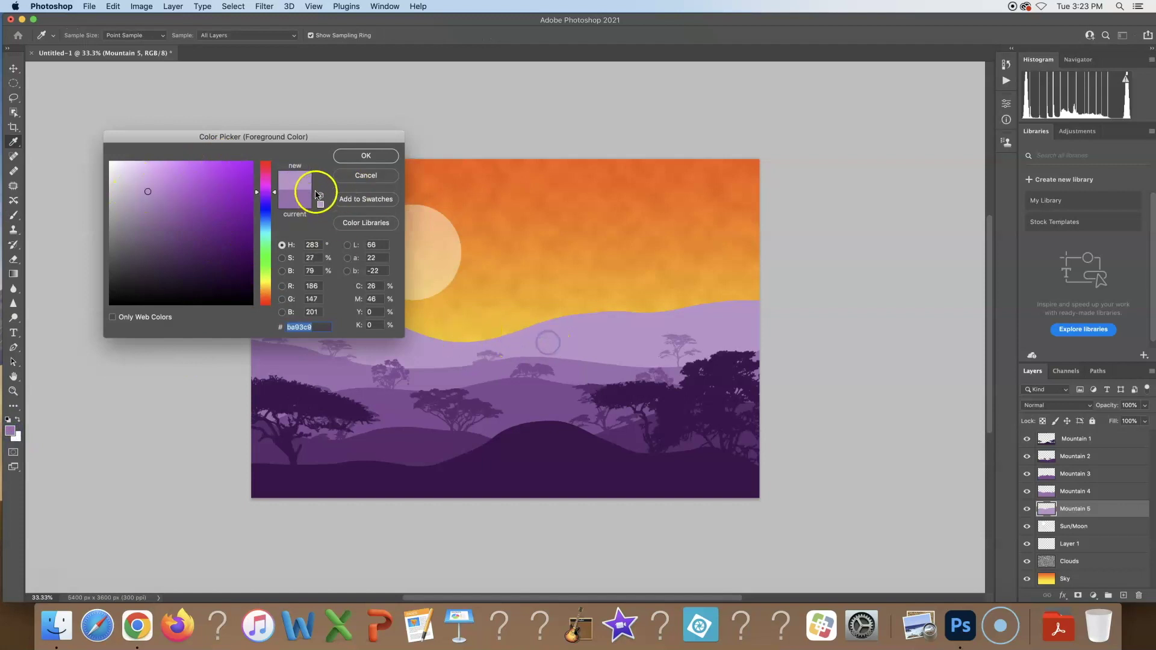
click(356, 158)
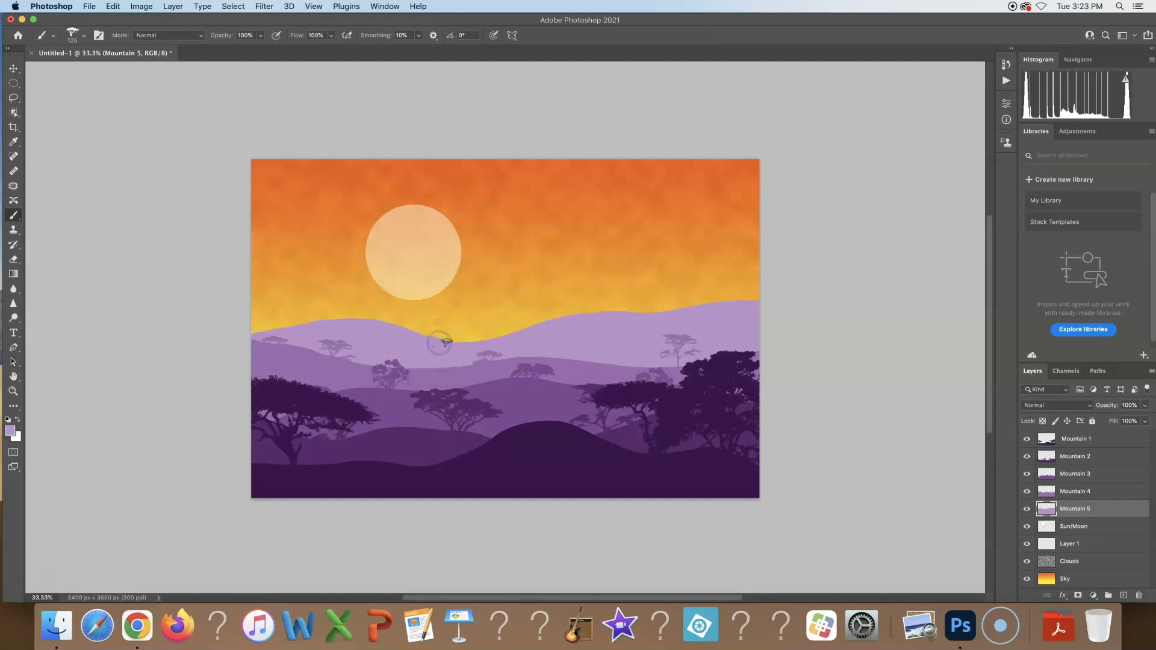
- Select the Mountain 1 layer
click(529, 400)
click(447, 434)
click(1084, 442)
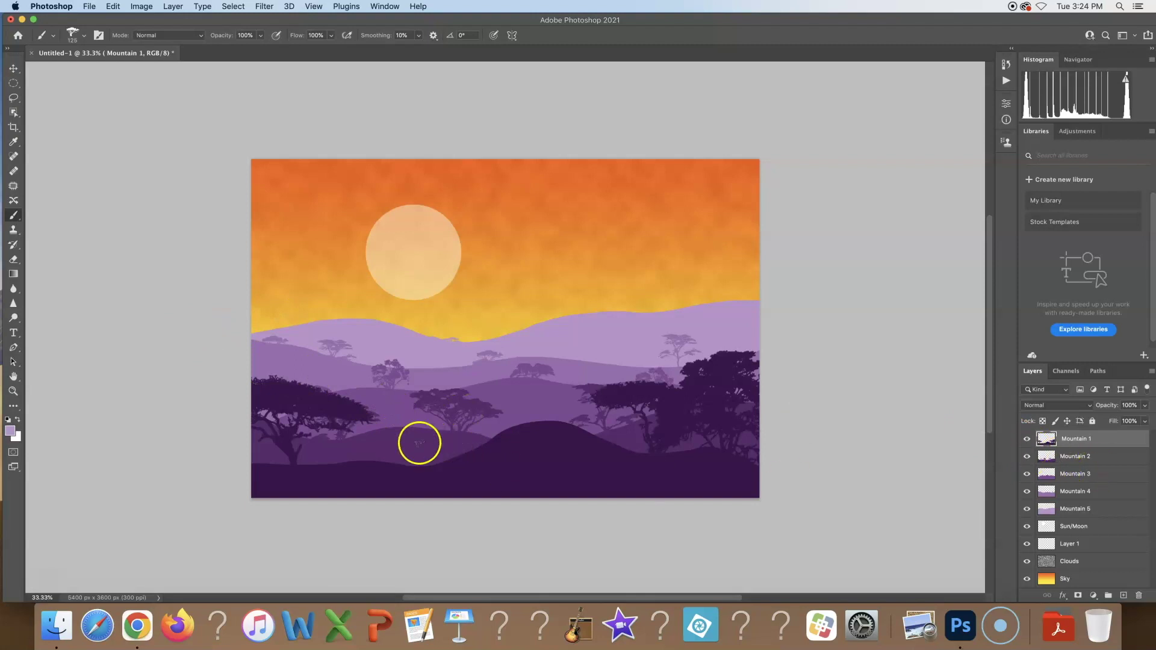
scroll(349, 429, right, 2)
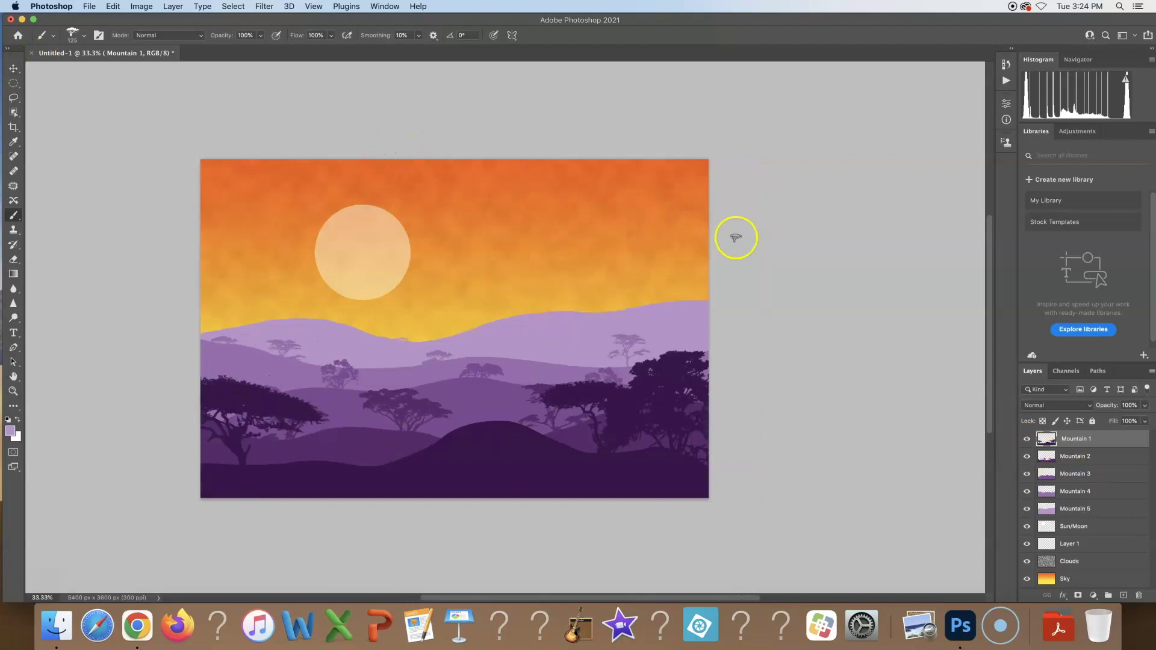
- Select the Mountain 3 layer and set the foreground colour to darker purple 7f4993
click(1027, 476)
click(1028, 475)
click(1090, 480)
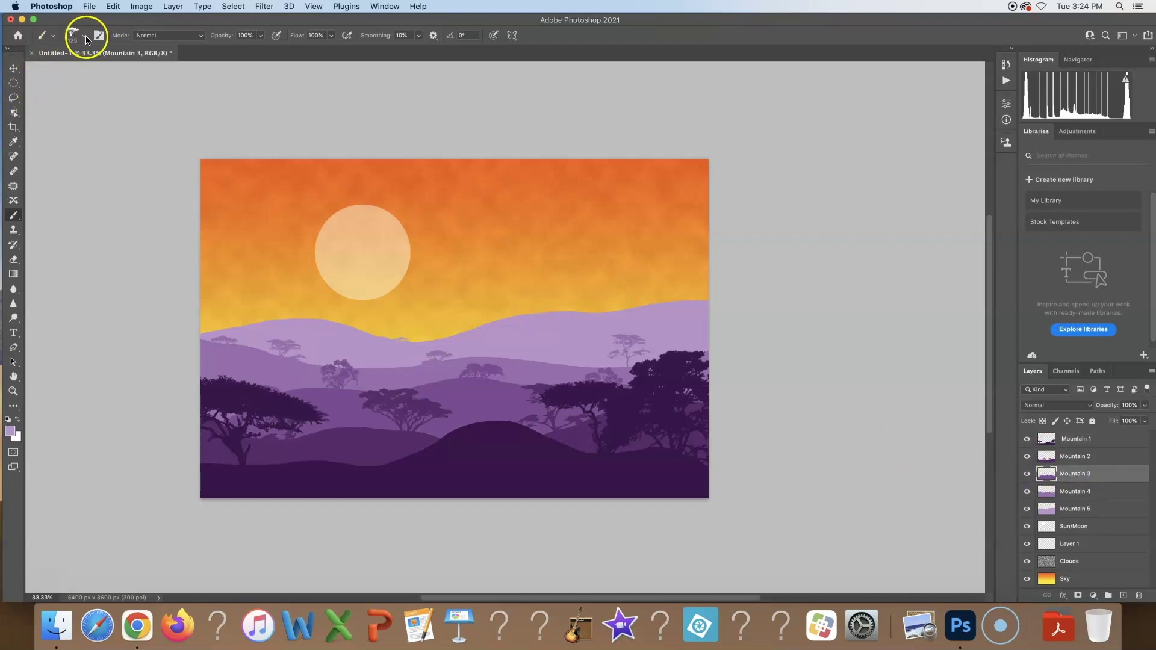
click(10, 430)
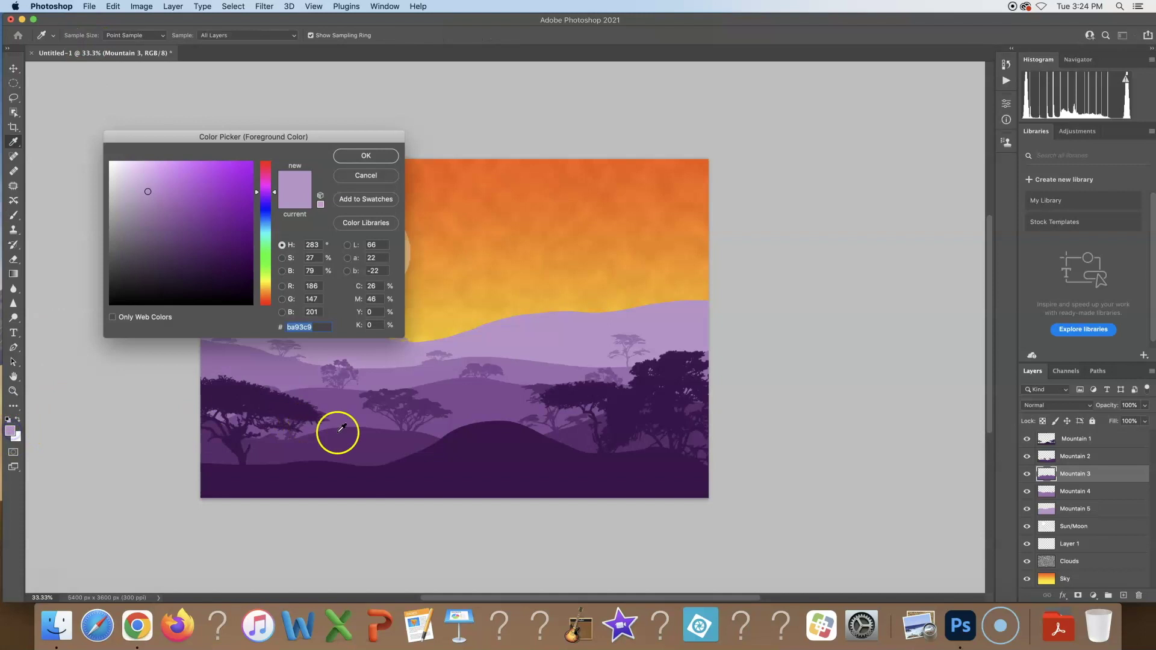
click(345, 401)
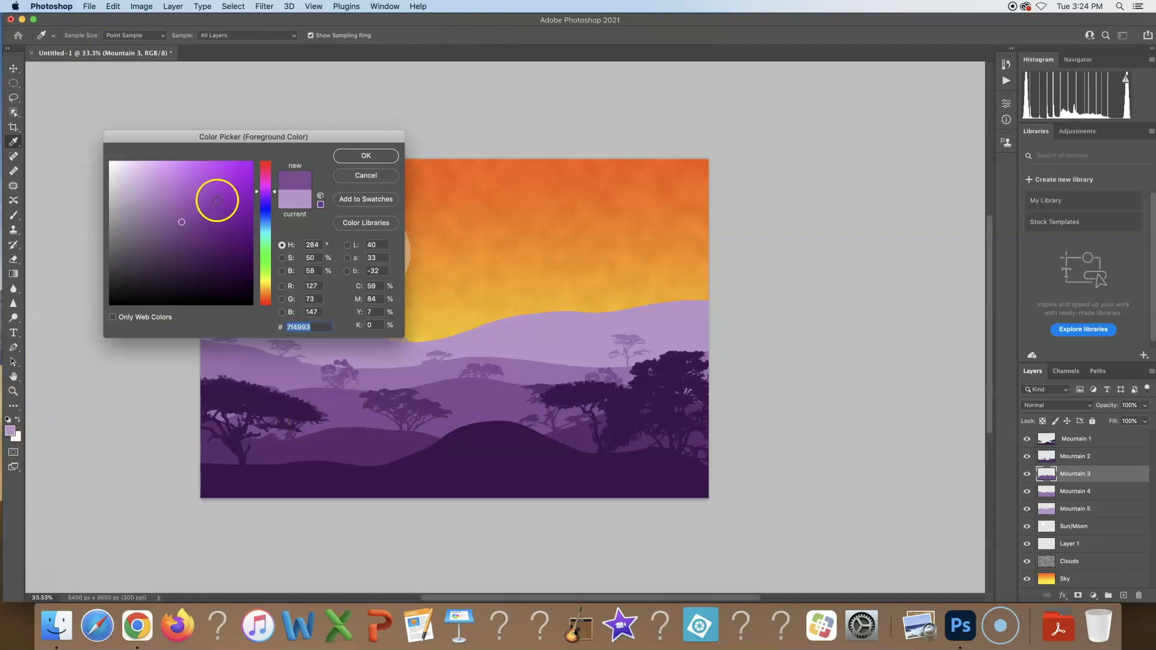
click(366, 155)
- Switch to the Brush tool with the 467 px African tree brush preset
key(b)
click(85, 36)
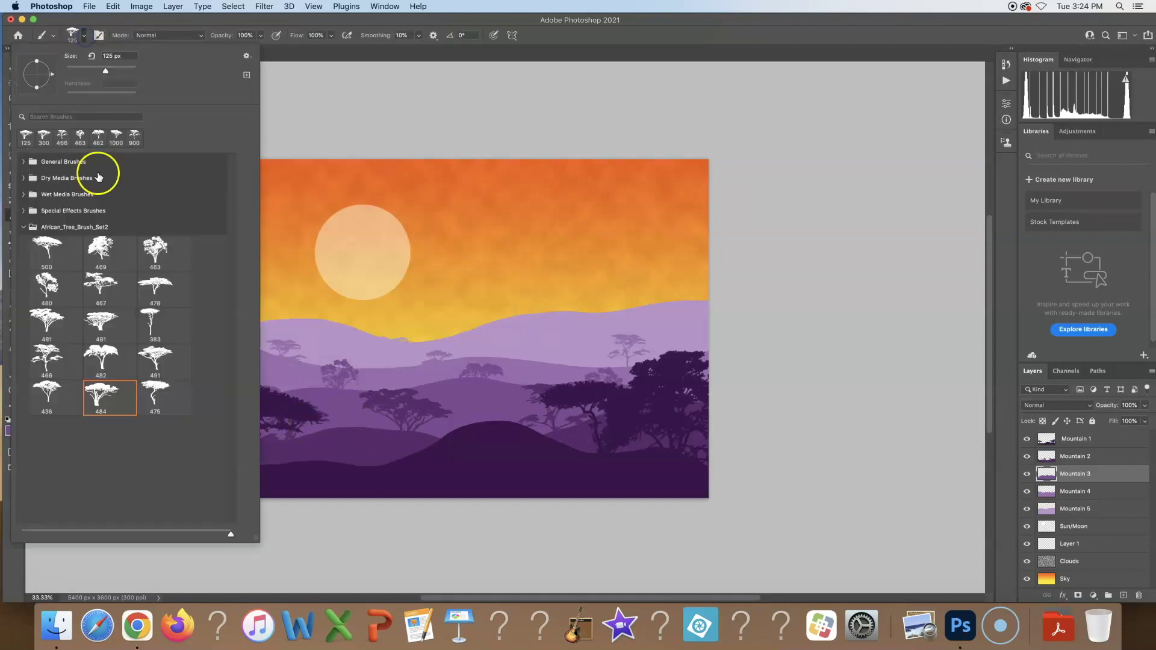
click(101, 285)
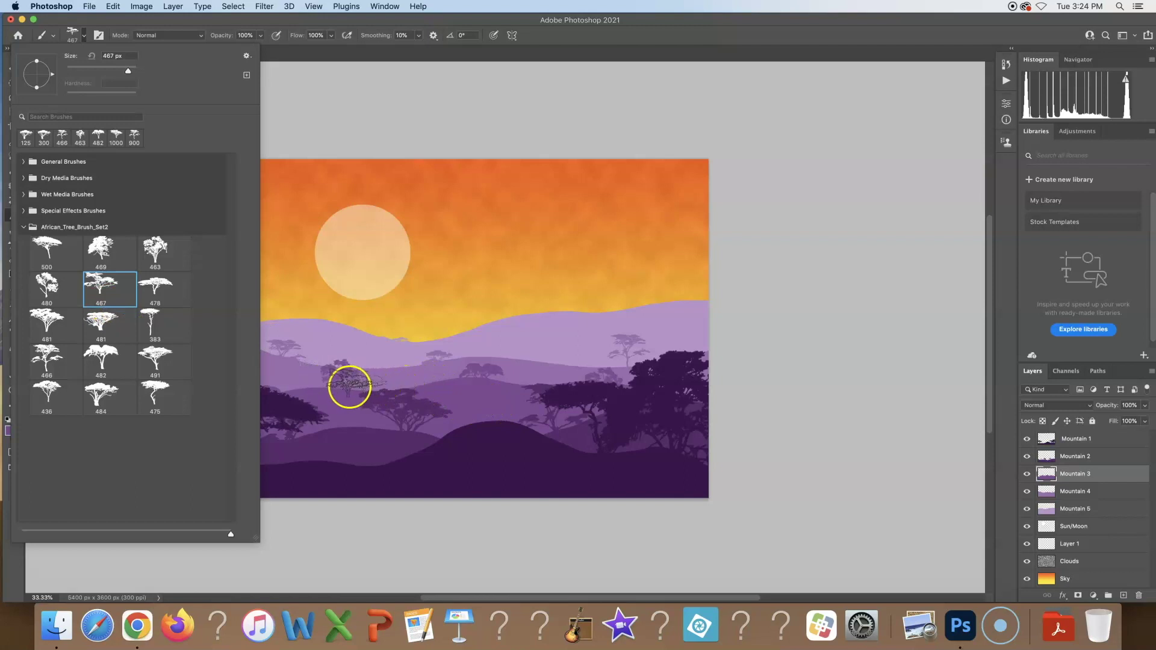
click(315, 388)
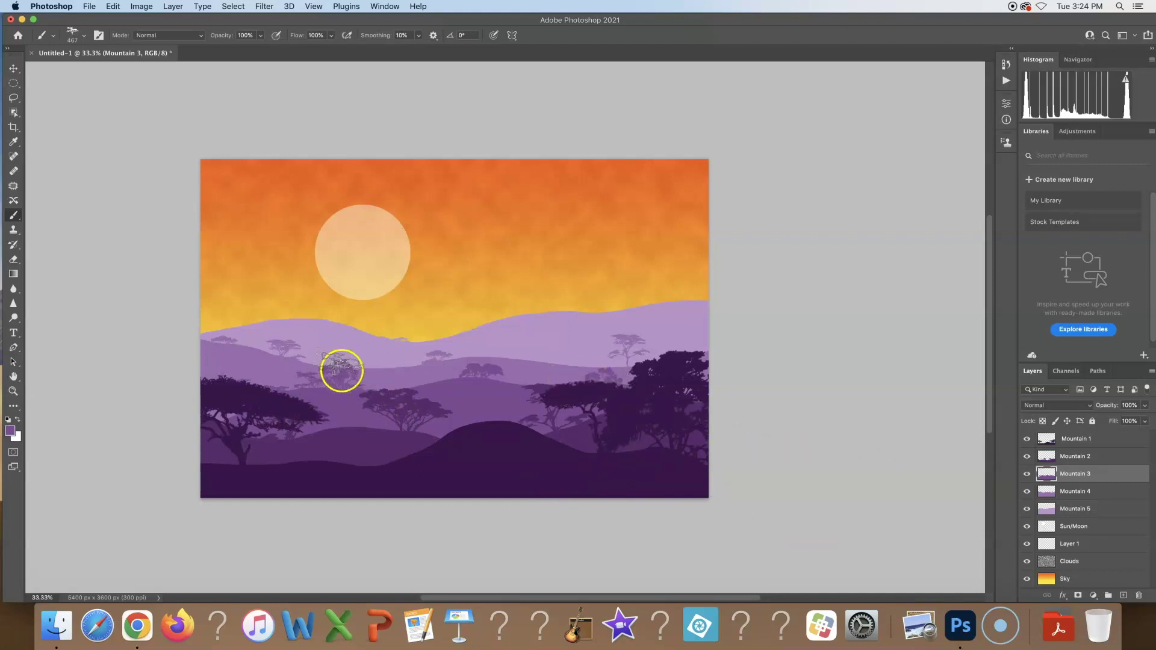
- Raise the Mountain 5, 4, 3 and 2 hills with the Move tool
key(v)
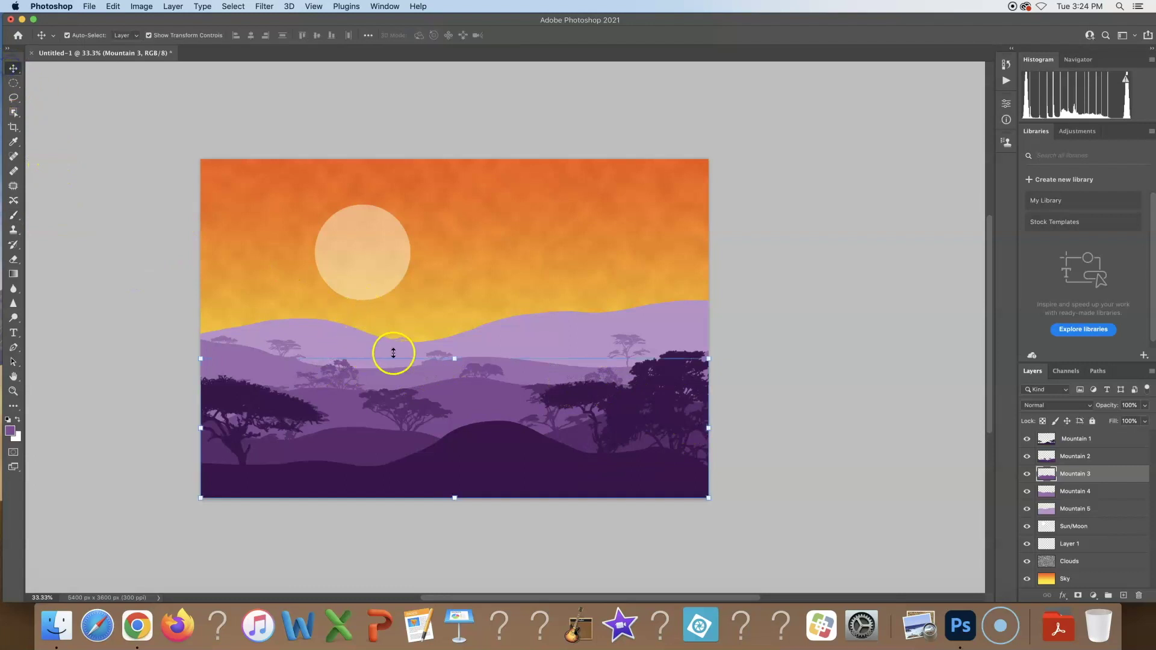
drag(698, 320, 698, 286)
drag(536, 373, 529, 348)
click(495, 394)
drag(495, 395, 493, 371)
drag(570, 435, 574, 408)
- Enlarge Mountain 2, lower Mountain 5 about 25 px, and move the sun low to the left
drag(412, 441, 392, 445)
mouse_move(706, 478)
mouse_down()
mouse_move(901, 526)
mouse_move(708, 478)
mouse_up()
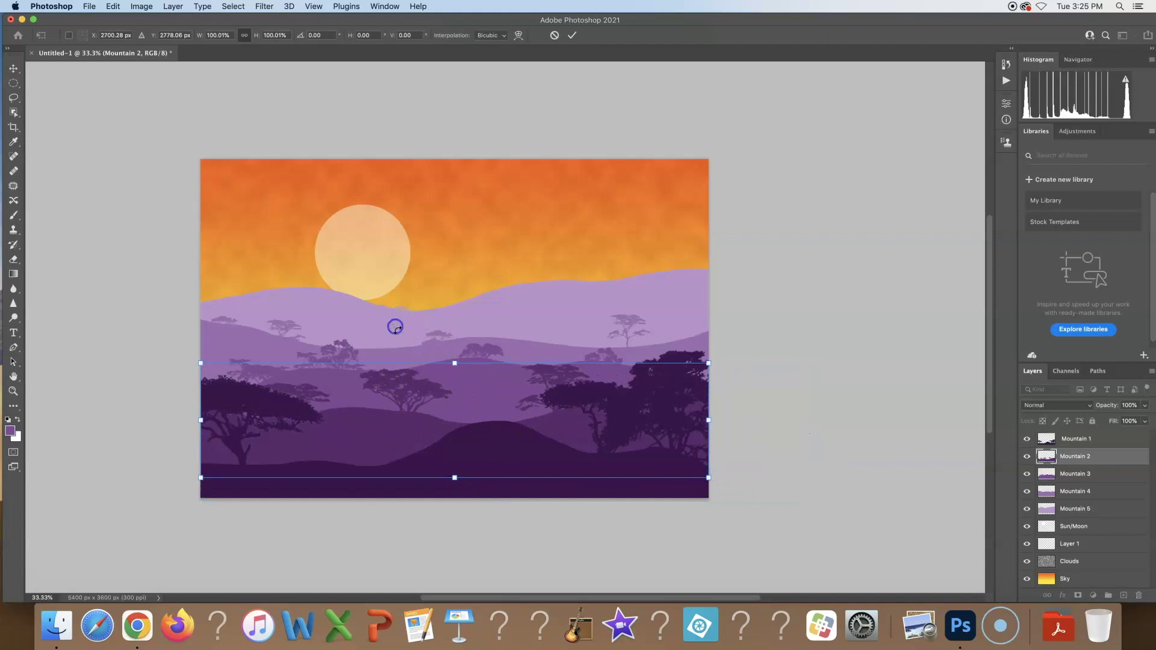
key(Return)
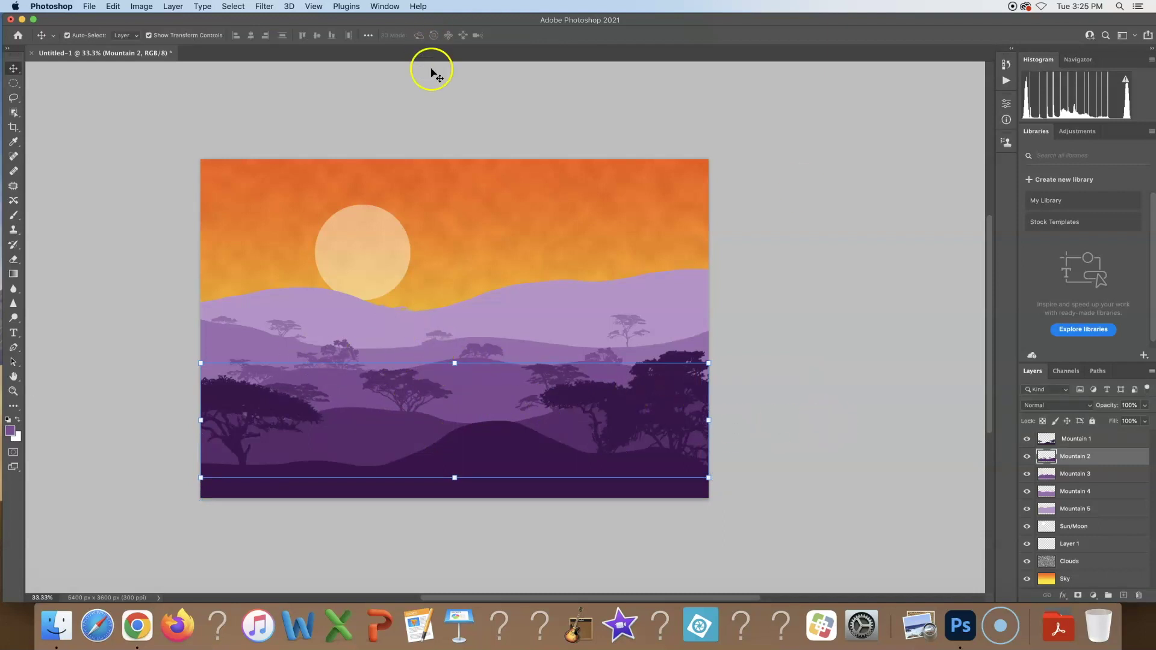
drag(673, 301, 674, 314)
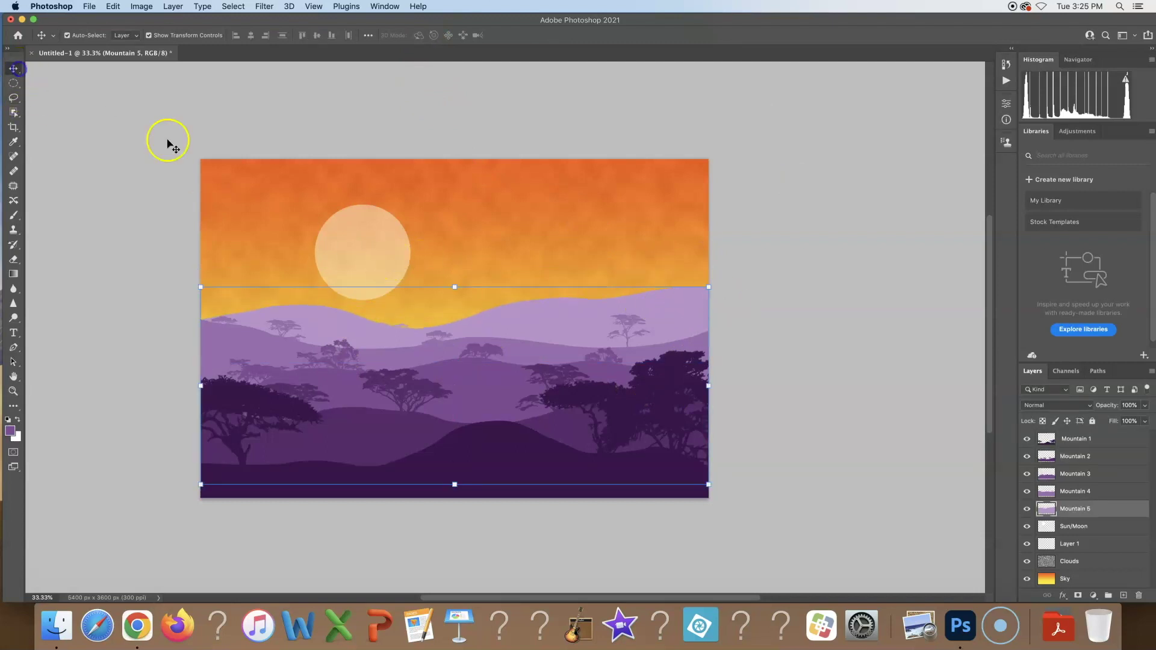
click(367, 236)
drag(367, 238, 206, 291)
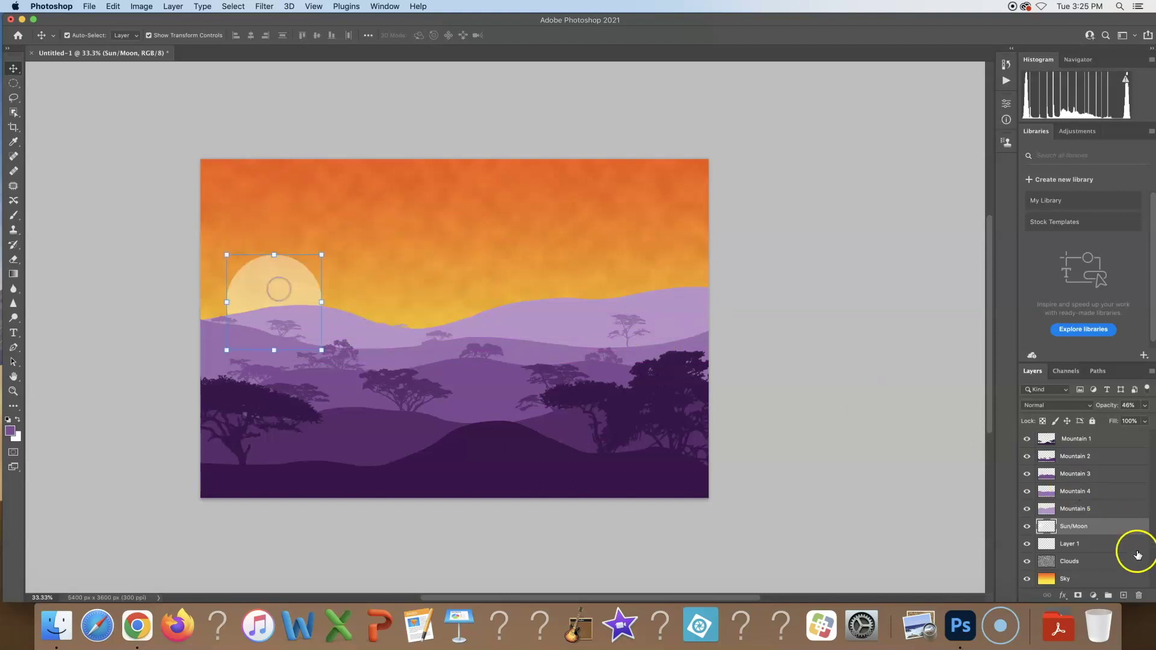
- On the Sky layer, change the gradient's left stop from orange to blue
click(1111, 577)
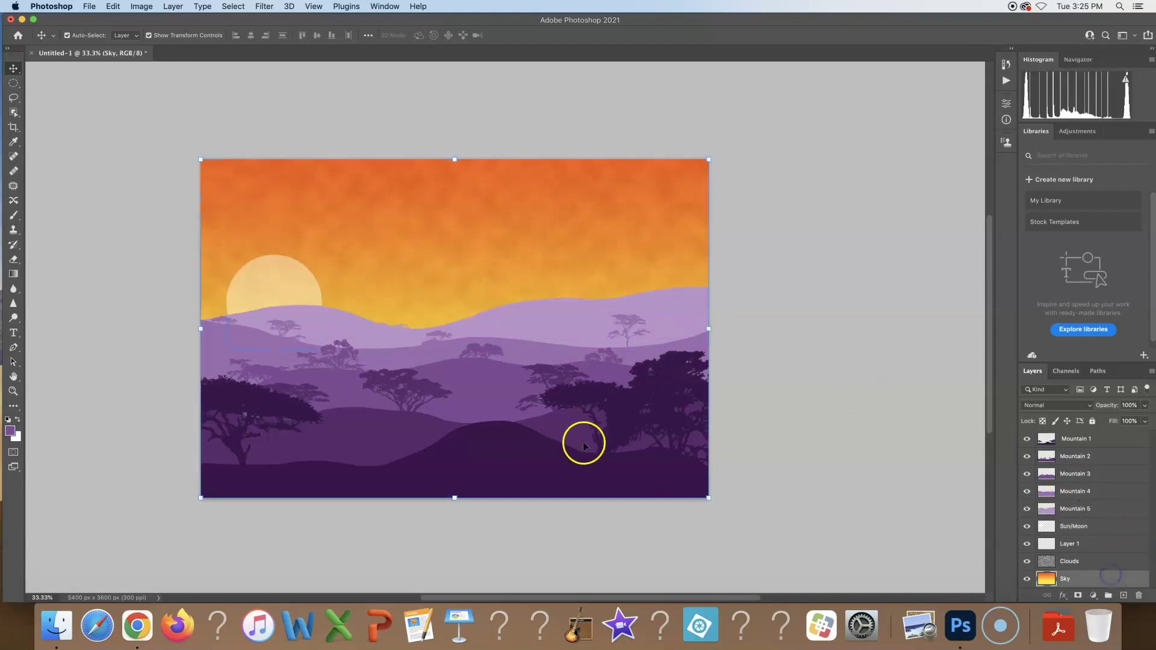
click(12, 272)
click(95, 40)
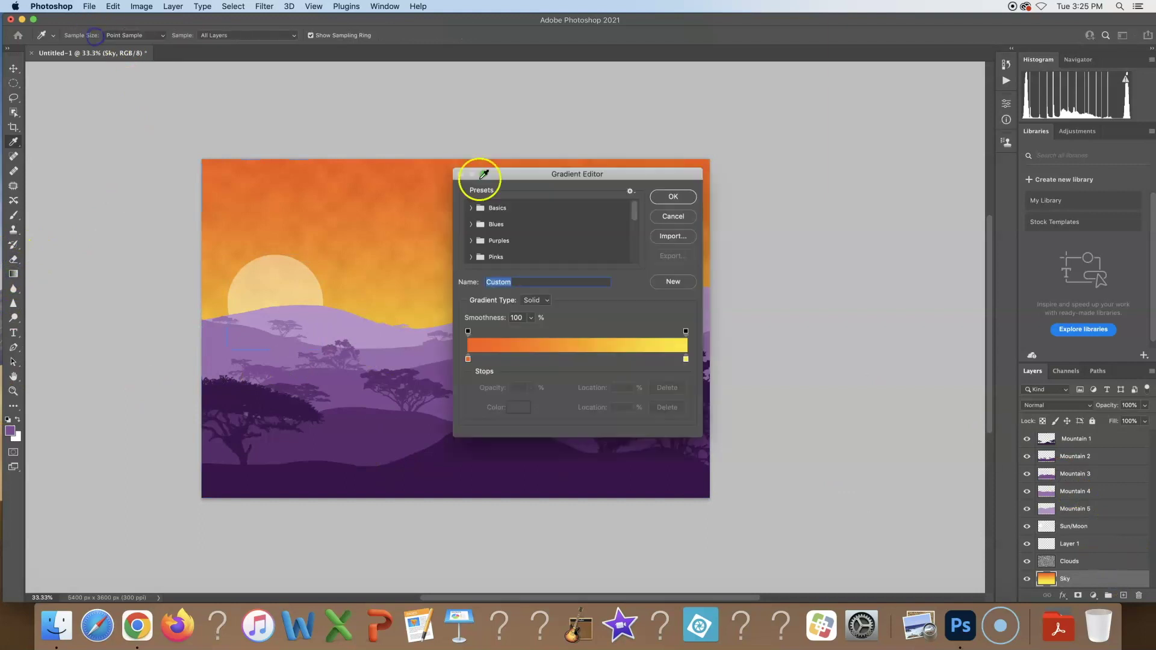
click(469, 359)
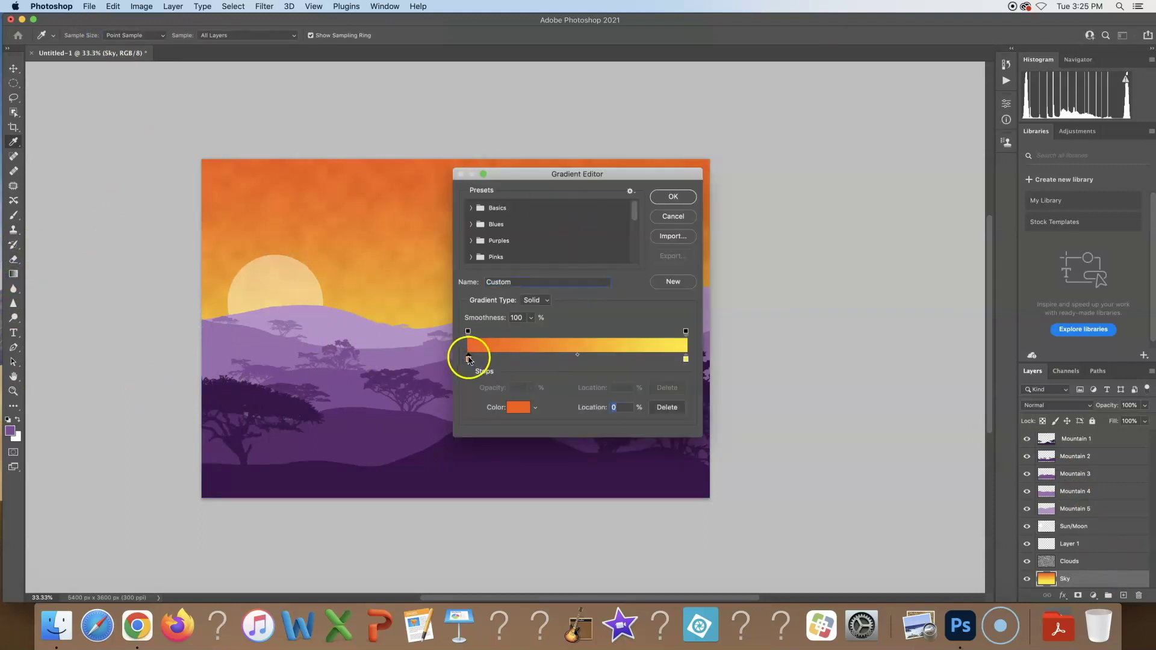
double_click(469, 358)
click(263, 249)
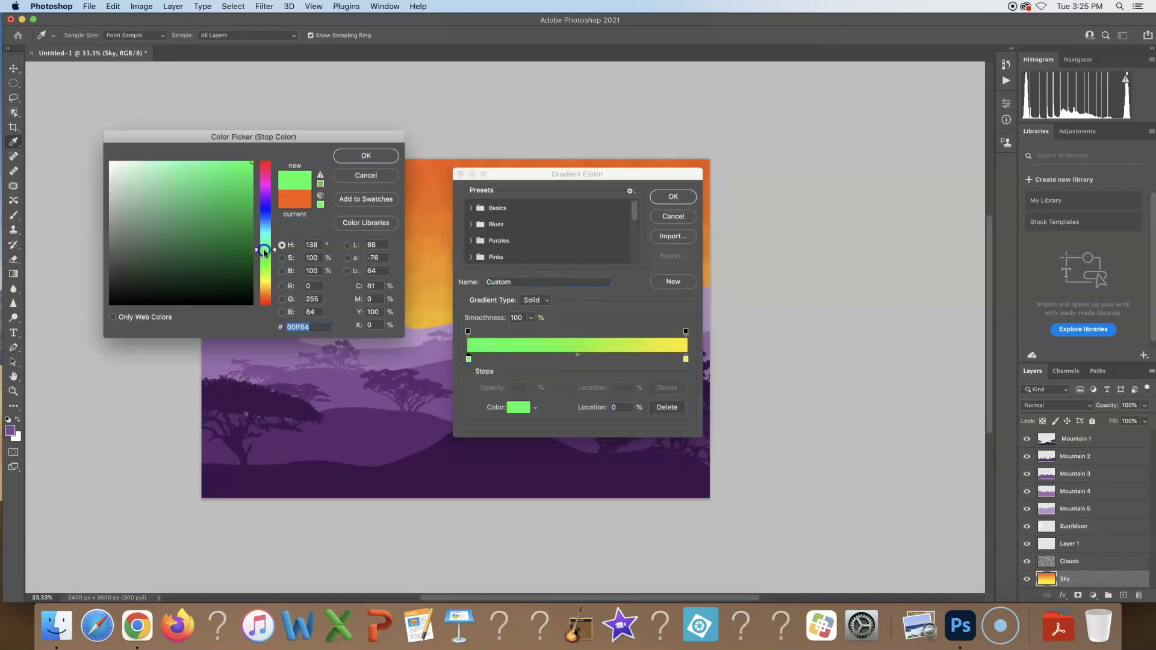
drag(268, 243, 269, 216)
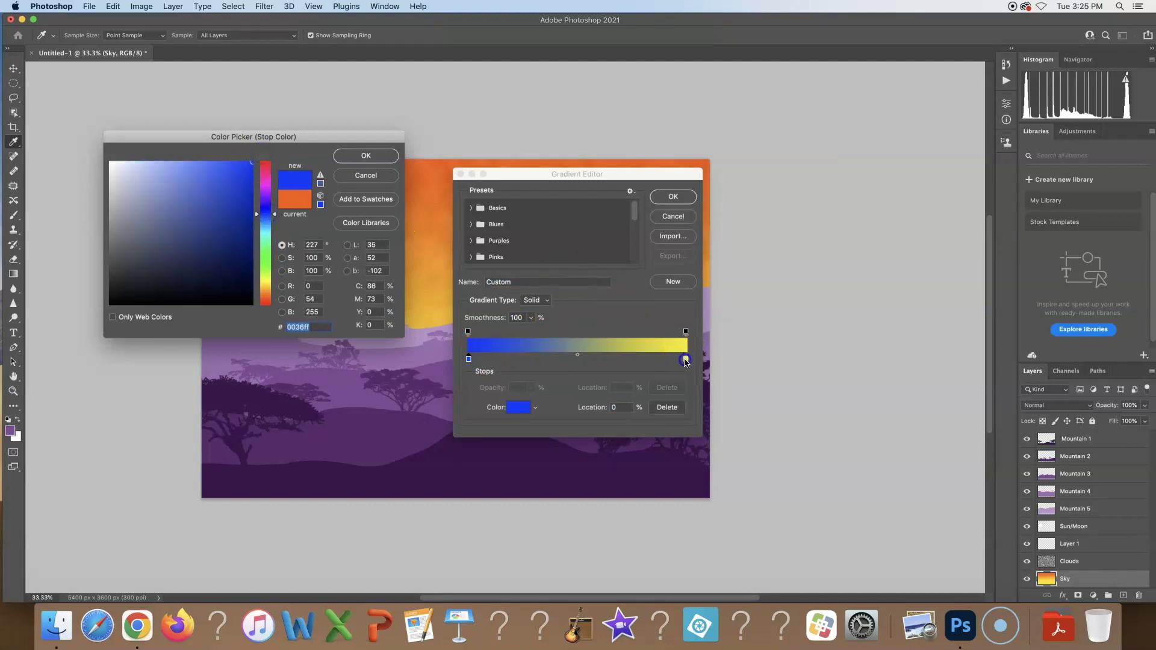
click(366, 155)
- Make the gradient's right stop cyan and fill the sky with the blue-to-cyan gradient
click(686, 359)
double_click(686, 359)
drag(257, 197, 266, 236)
click(366, 155)
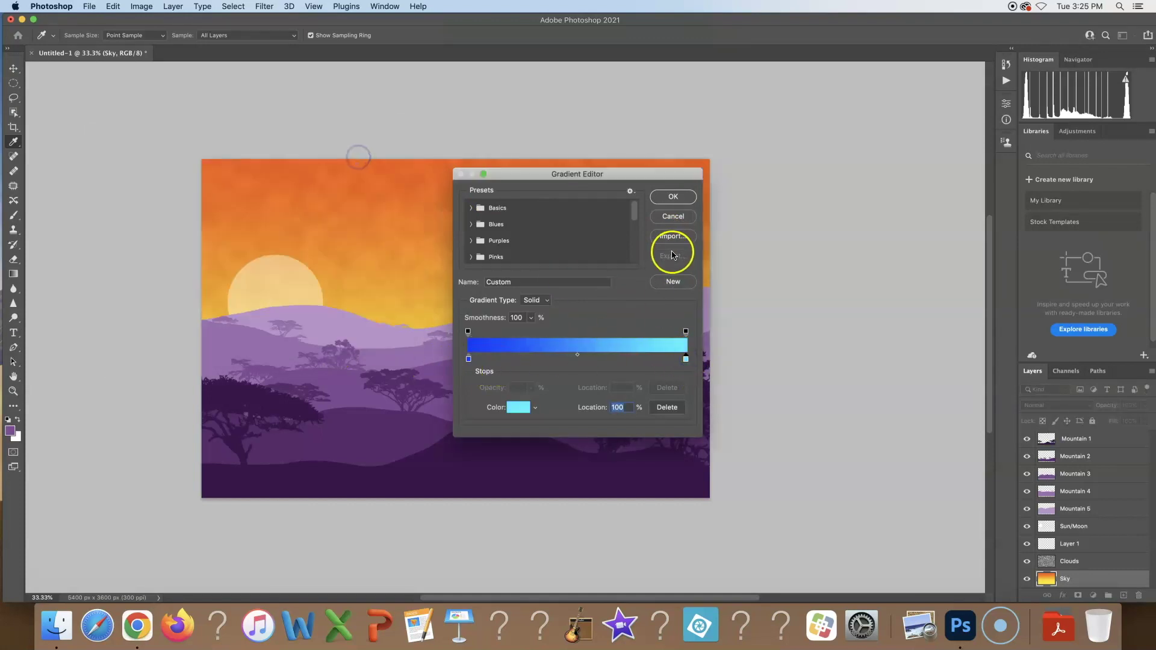
click(673, 197)
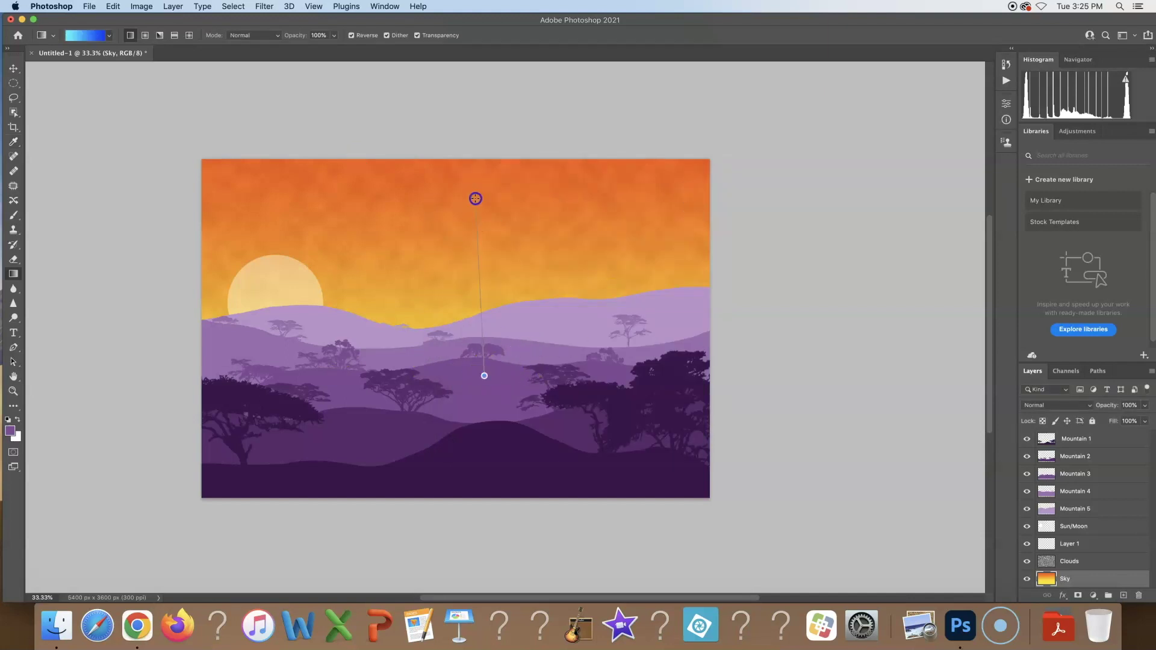
drag(484, 376, 475, 199)
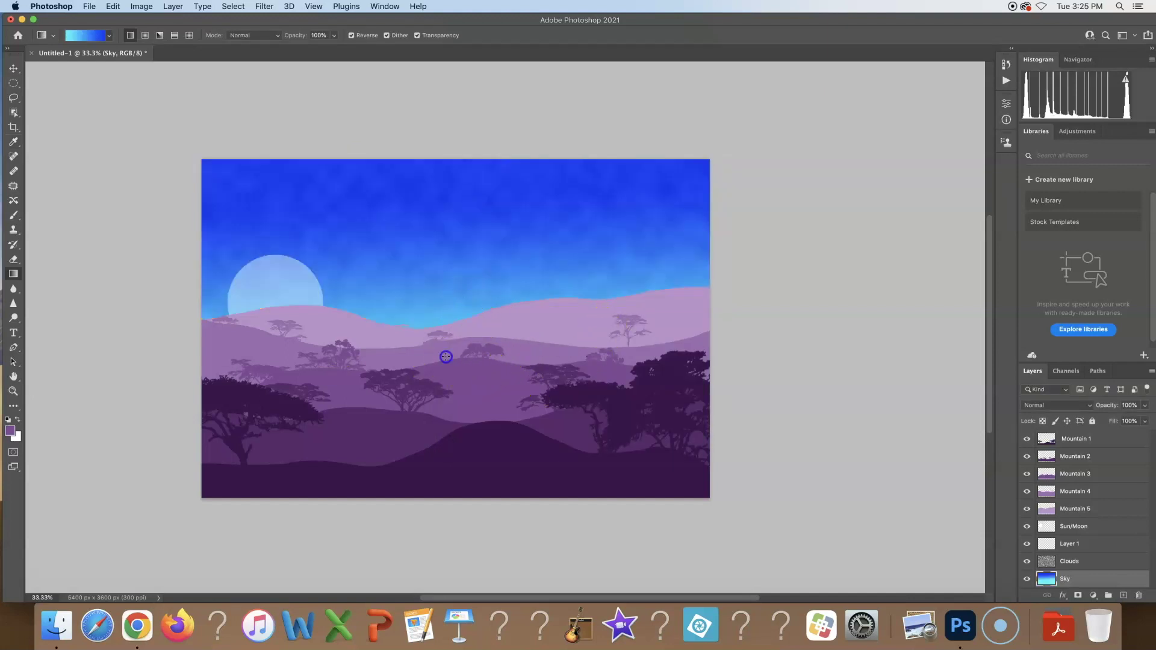
drag(460, 128, 462, 131)
scroll(731, 349, right, 2)
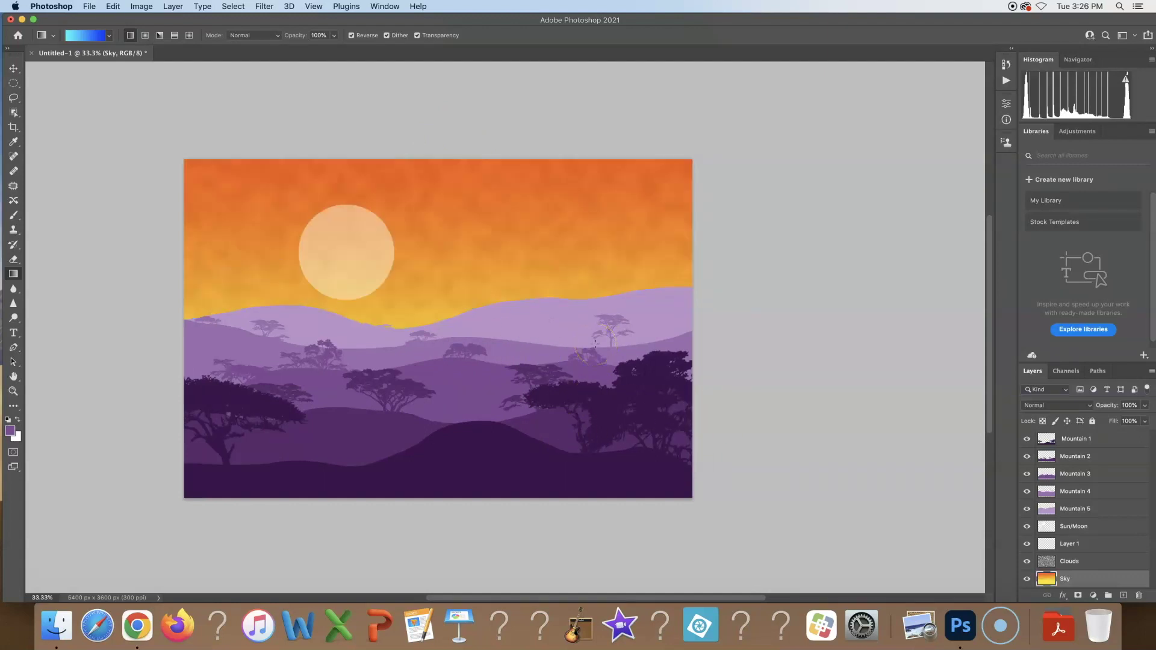
- Scale the Sun/Moon layer up to about 131%
click(14, 69)
click(352, 253)
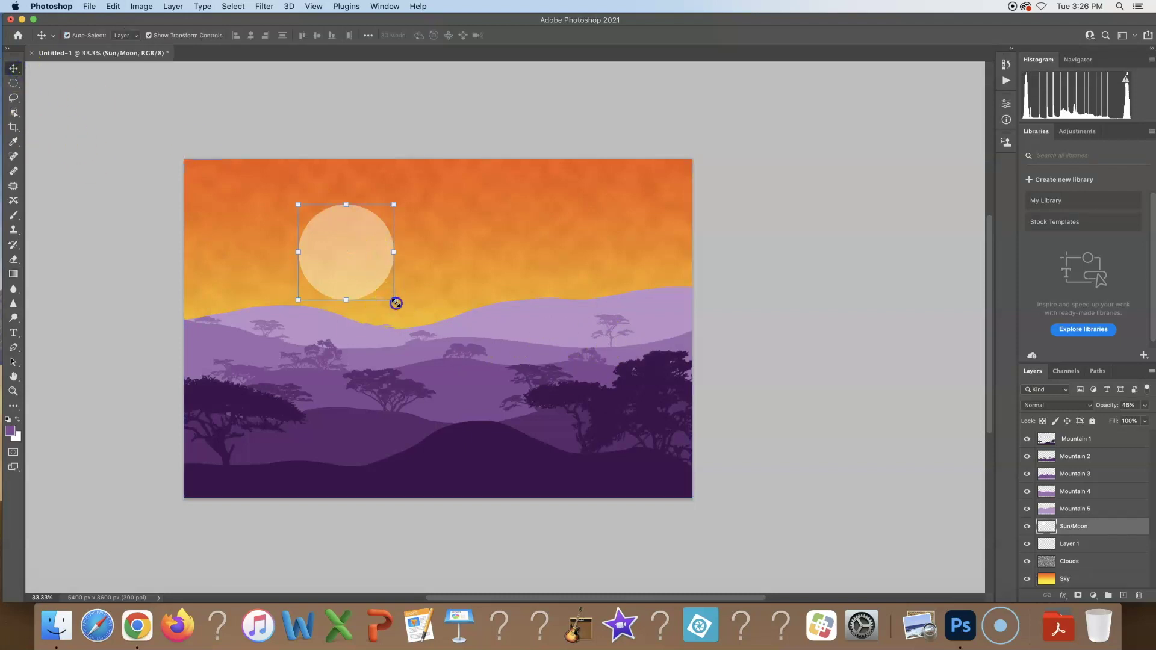
drag(395, 303, 428, 325)
drag(354, 289, 335, 299)
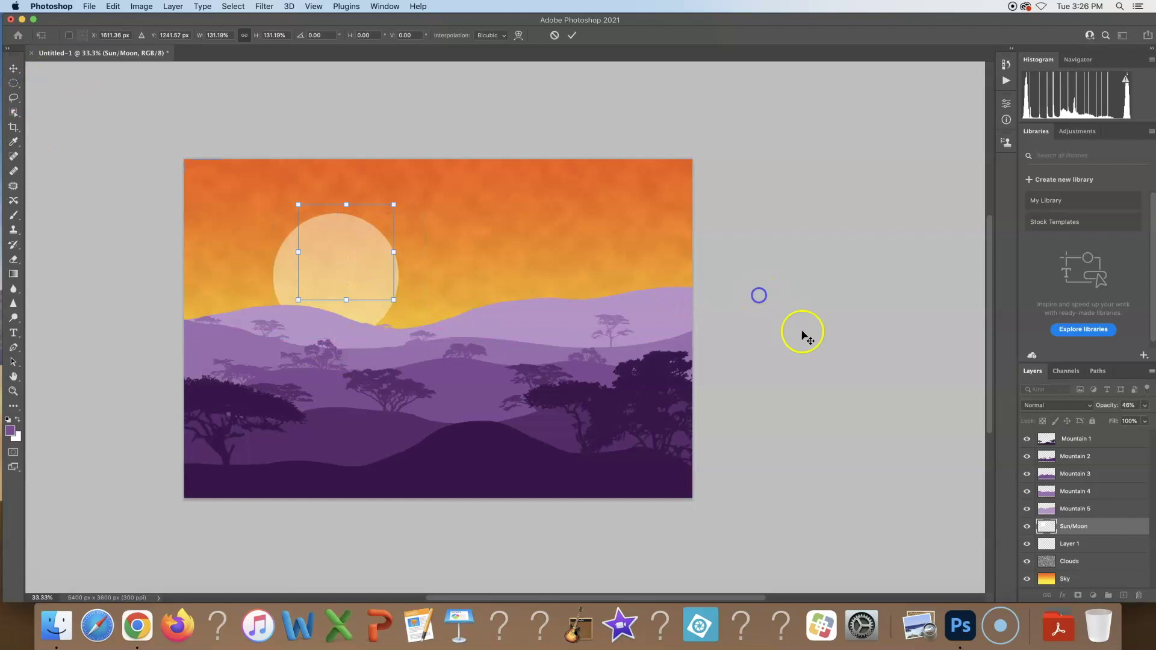
key(Return)
- Save a JPEG copy named landscape to the Desktop at quality 8 (High)
click(89, 7)
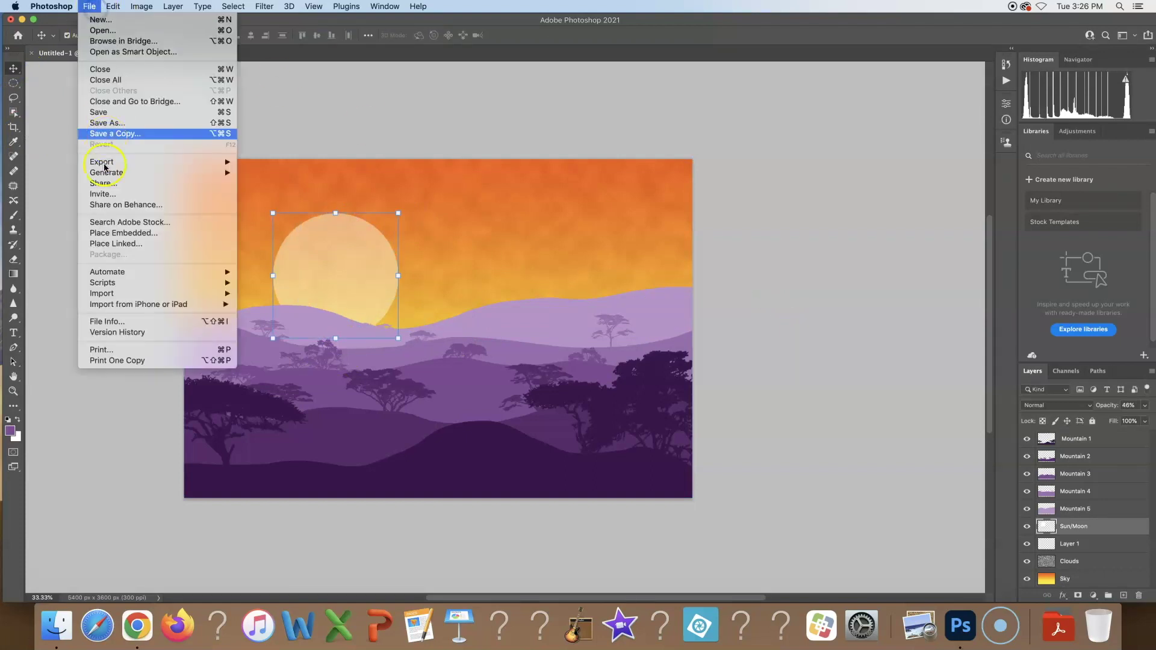
click(114, 134)
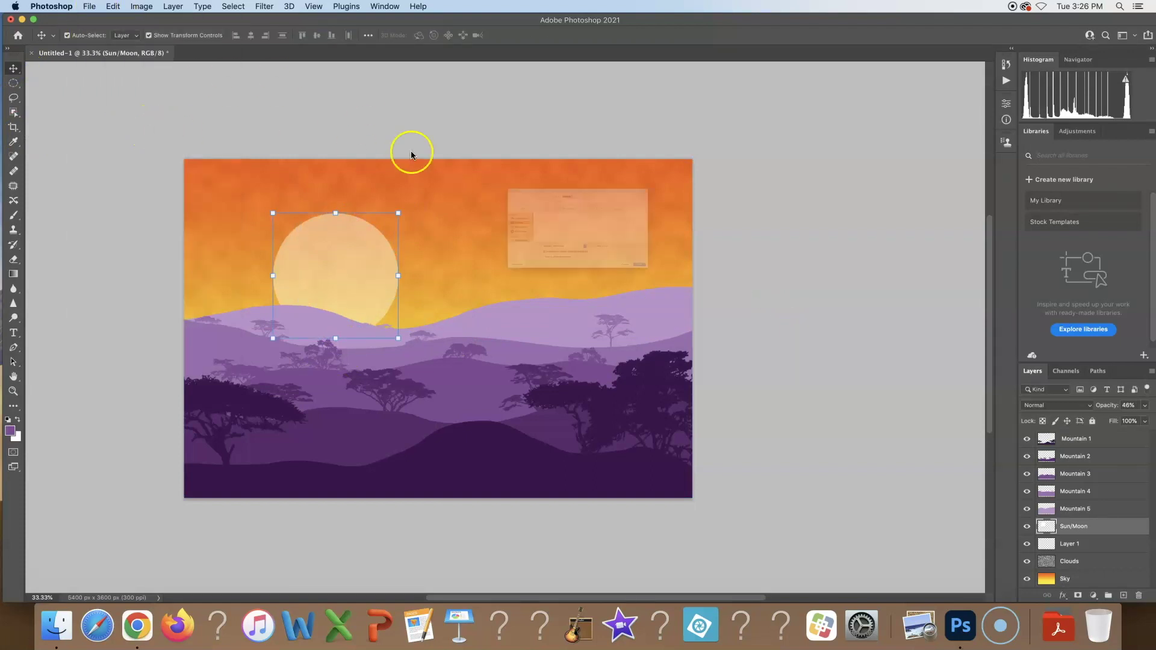
click(522, 289)
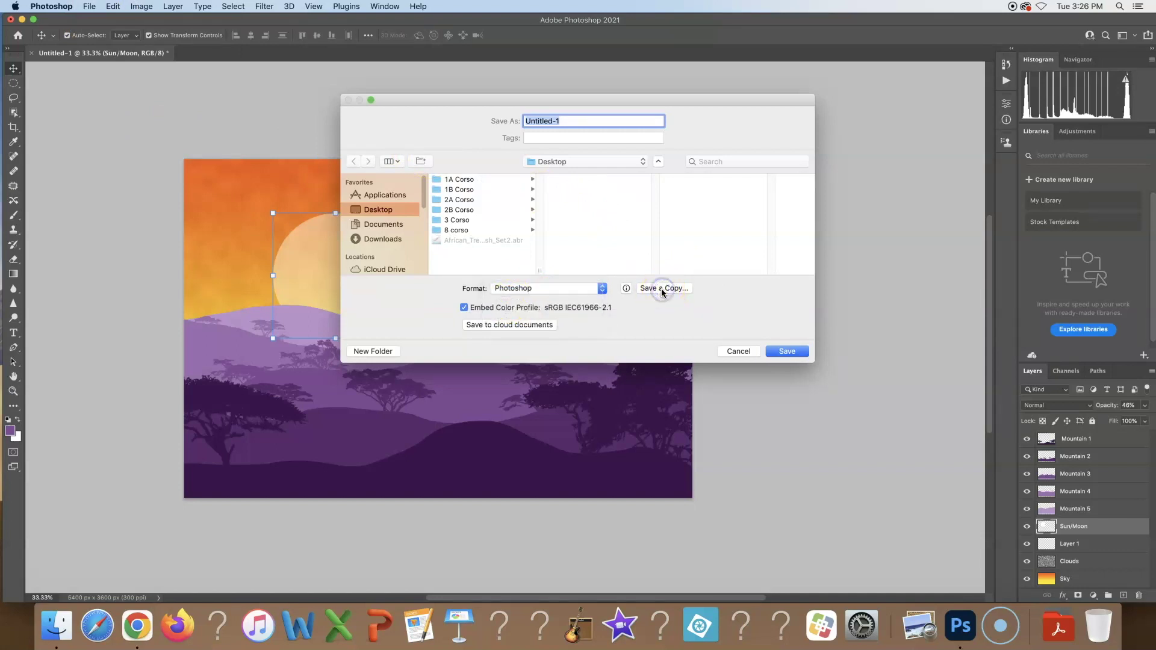
click(739, 352)
click(89, 7)
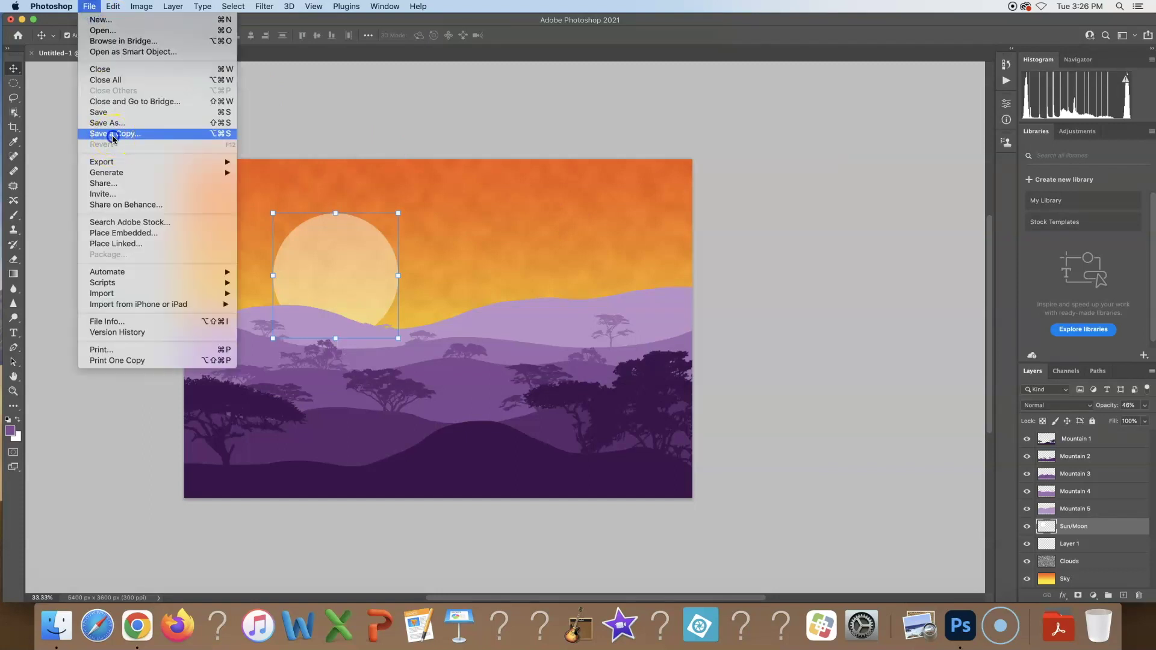
click(113, 135)
click(524, 241)
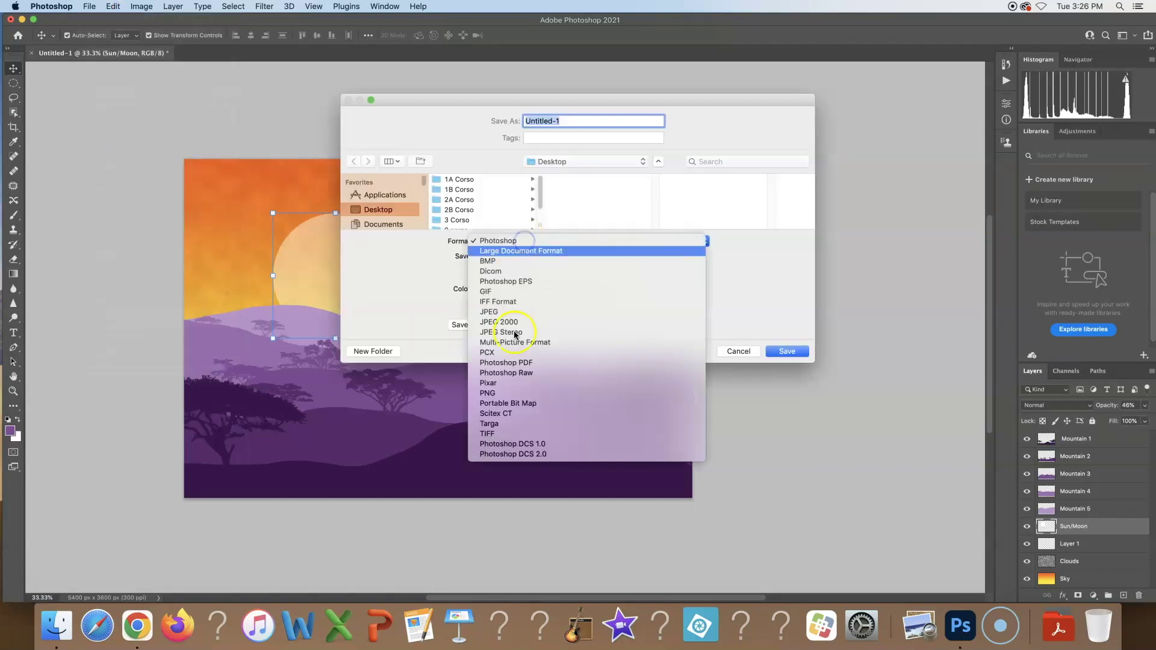
click(527, 311)
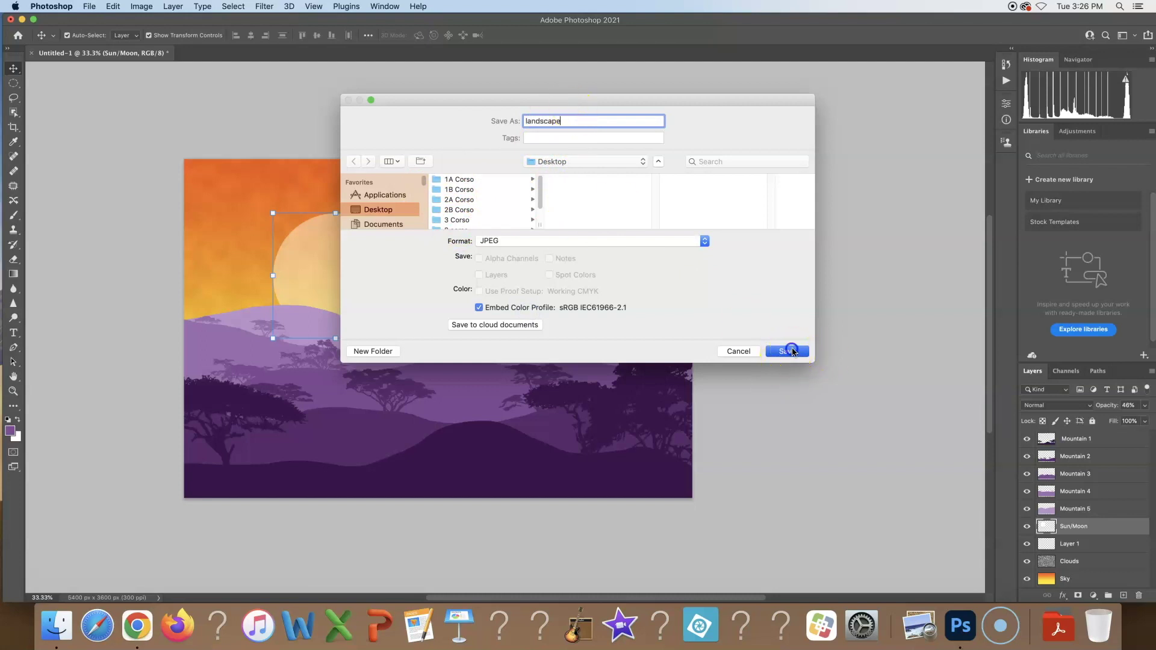
key(Return)
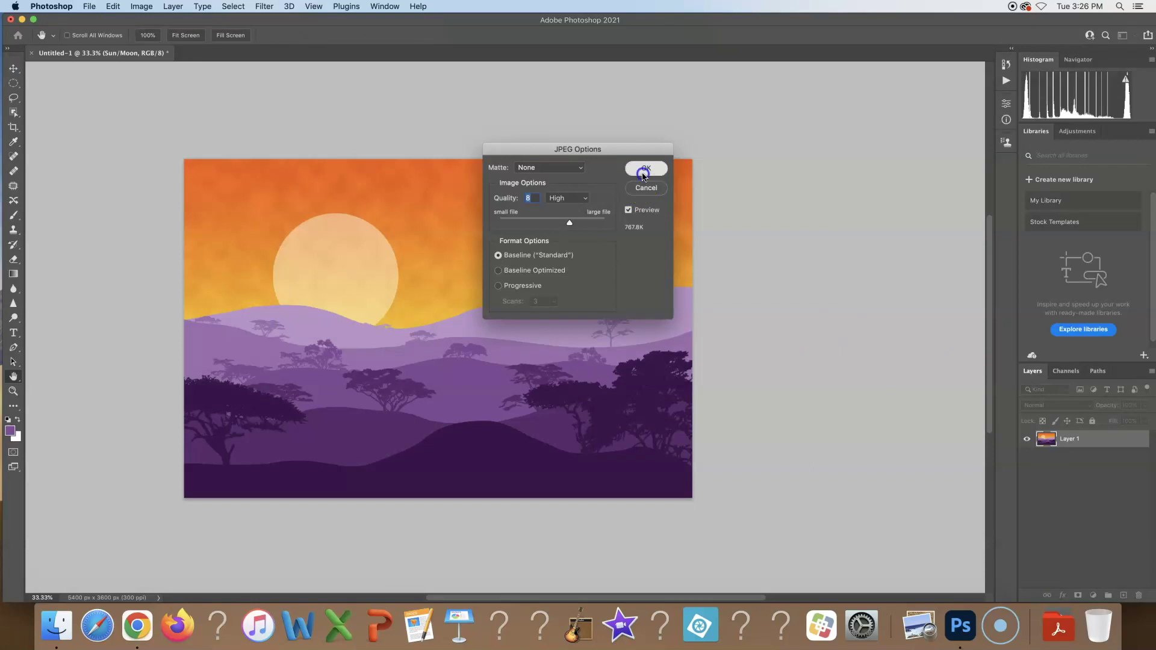
click(640, 175)
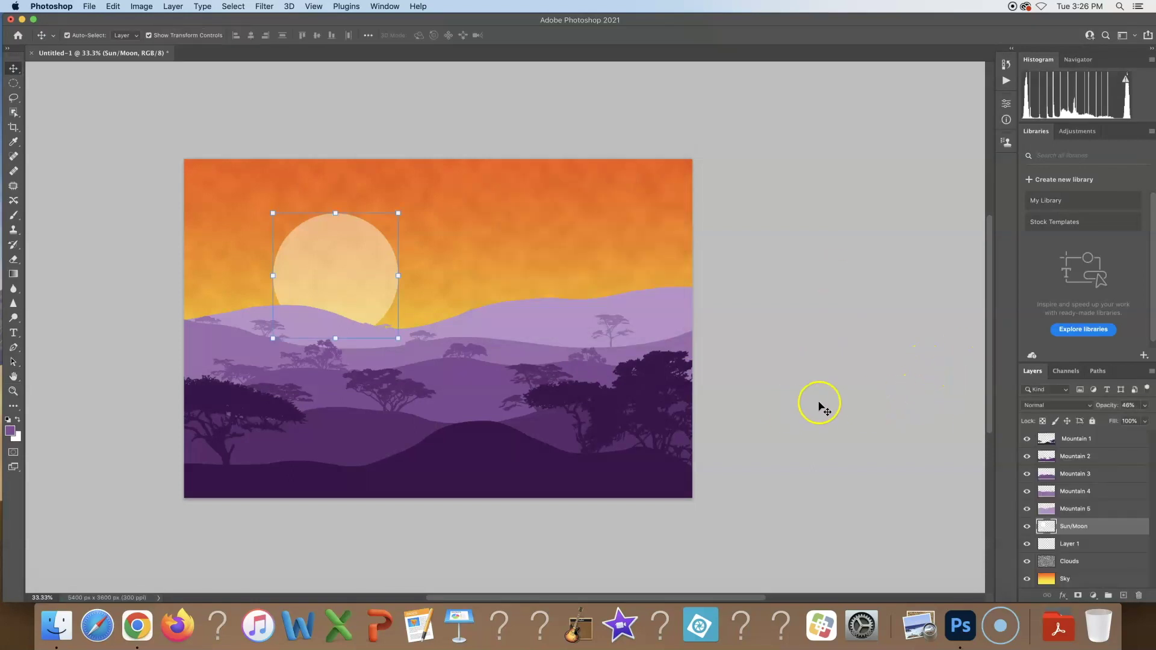